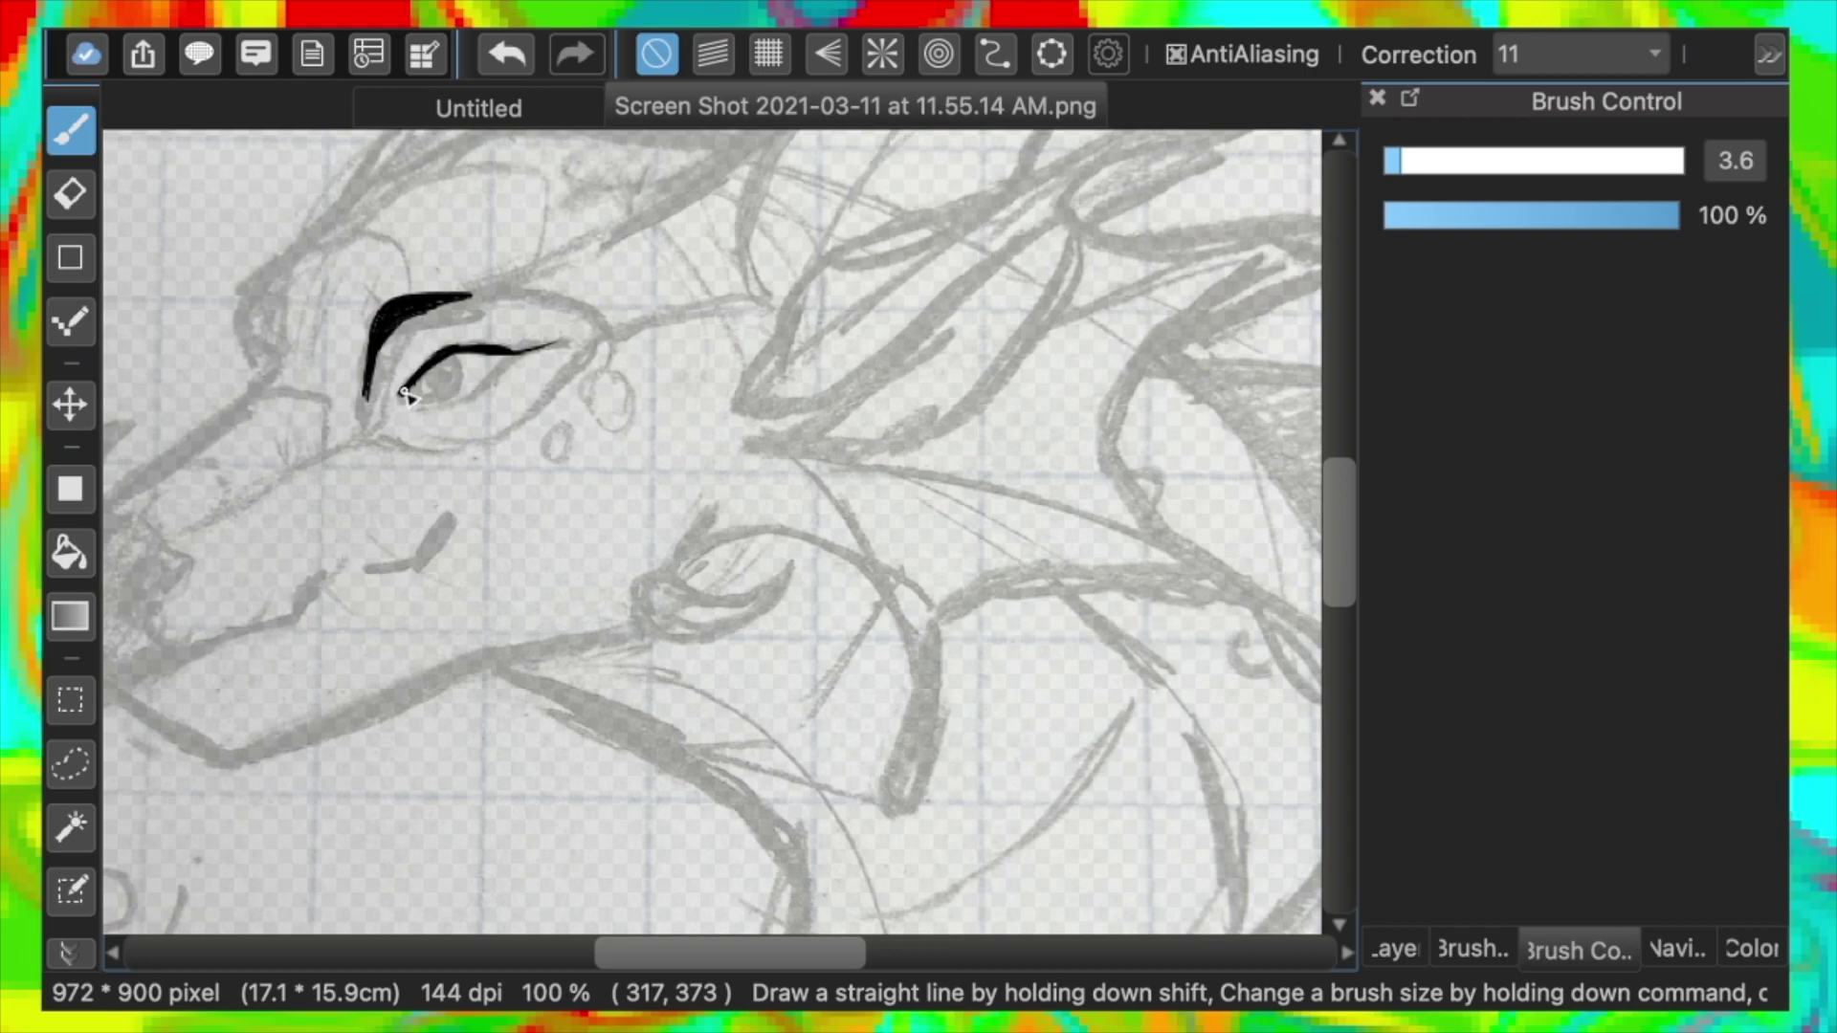
Ink the eye's upper lid, outer outline, iris and pupil over the sketch
{"action": "left_click_drag", "start_coordinate": [444, 298], "coordinate": [508, 293]}
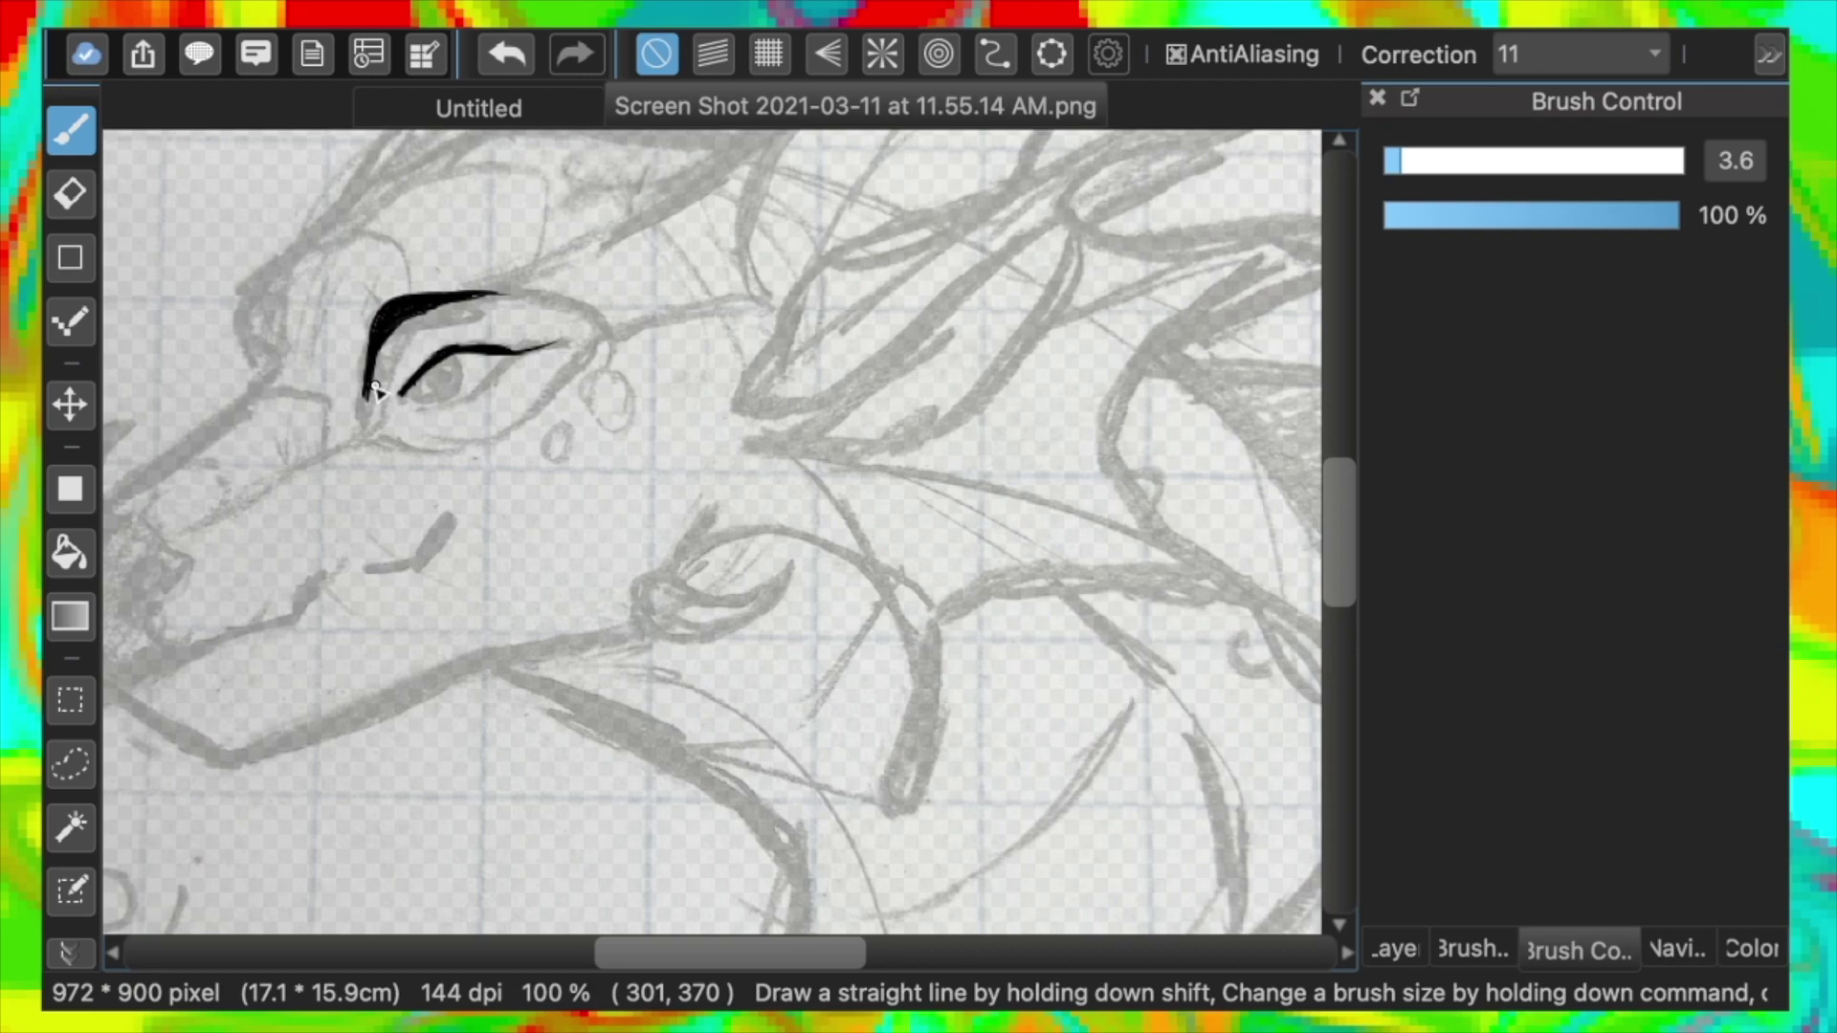
{"action": "mouse_move", "coordinate": [438, 296]}
{"action": "left_mouse_down"}
{"action": "mouse_move", "coordinate": [528, 293]}
{"action": "mouse_move", "coordinate": [583, 322]}
{"action": "mouse_move", "coordinate": [583, 348]}
{"action": "mouse_move", "coordinate": [569, 305]}
{"action": "mouse_move", "coordinate": [585, 359]}
{"action": "mouse_move", "coordinate": [528, 409]}
{"action": "mouse_move", "coordinate": [459, 442]}
{"action": "left_mouse_up"}
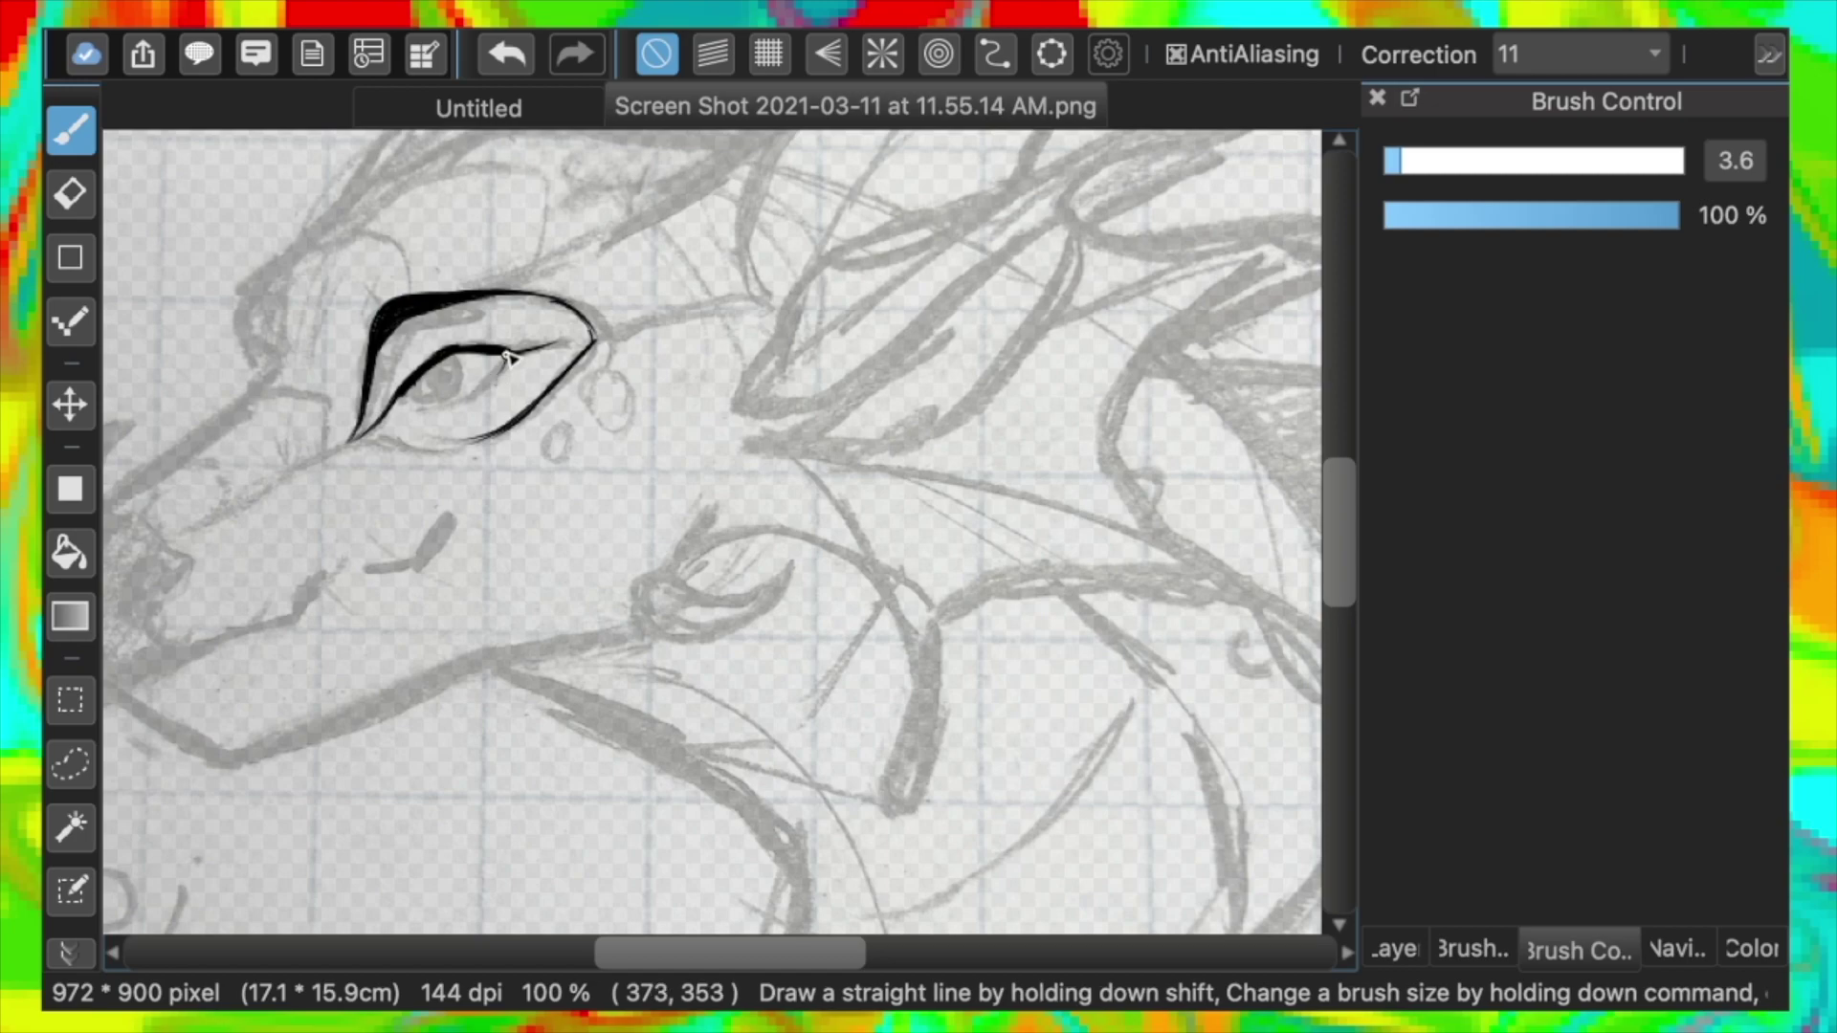
{"action": "key", "text": "super+plus"}
{"action": "left_click_drag", "start_coordinate": [681, 961], "coordinate": [578, 966]}
{"action": "mouse_move", "coordinate": [830, 178]}
{"action": "left_mouse_down"}
{"action": "mouse_move", "coordinate": [804, 246]}
{"action": "mouse_move", "coordinate": [829, 256]}
{"action": "left_mouse_up"}
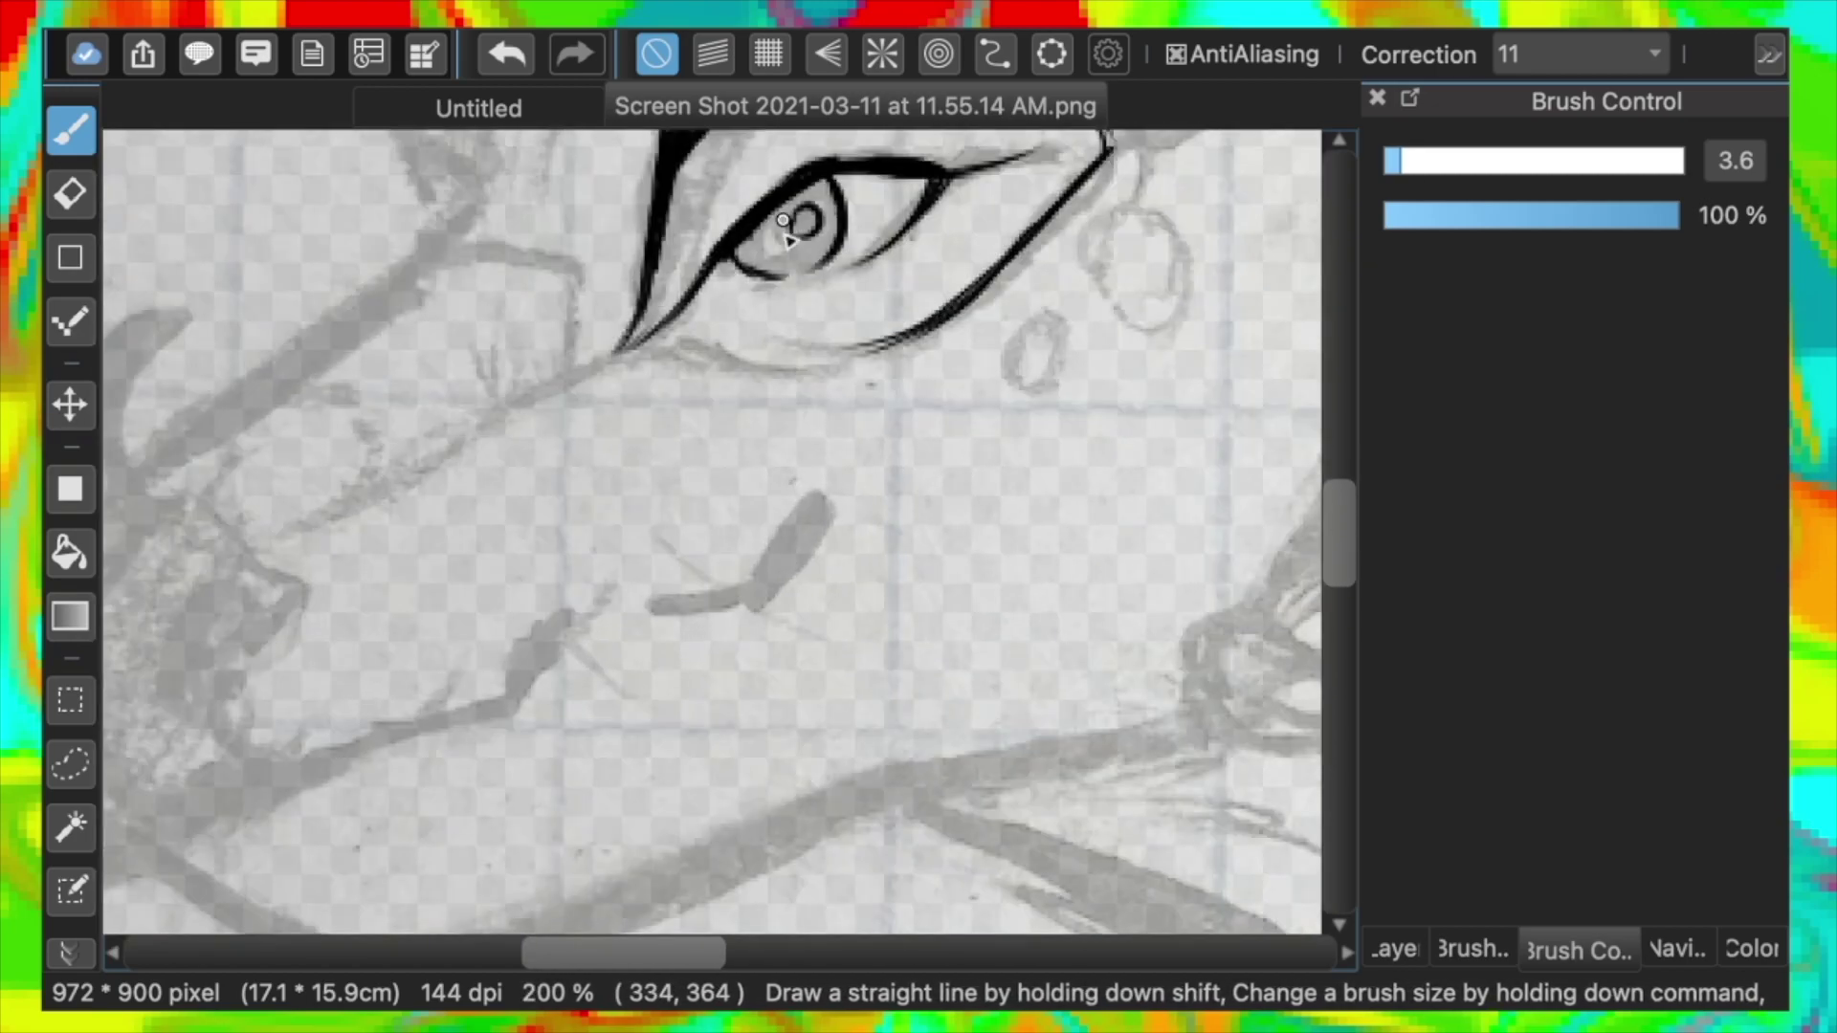
{"action": "left_click_drag", "start_coordinate": [797, 222], "coordinate": [786, 210]}
Ink the narrow cheek marking below the eye and the mouth line running forward to the front of the snout
{"action": "mouse_move", "coordinate": [830, 495]}
{"action": "left_mouse_down"}
{"action": "mouse_move", "coordinate": [730, 577]}
{"action": "mouse_move", "coordinate": [449, 716]}
{"action": "left_mouse_up"}
{"action": "left_click_drag", "start_coordinate": [572, 627], "coordinate": [276, 783]}
{"action": "key", "text": "super+minus"}
{"action": "mouse_move", "coordinate": [397, 714]}
{"action": "left_mouse_down"}
{"action": "mouse_move", "coordinate": [255, 808]}
{"action": "mouse_move", "coordinate": [372, 727]}
{"action": "mouse_move", "coordinate": [309, 764]}
{"action": "left_mouse_up"}
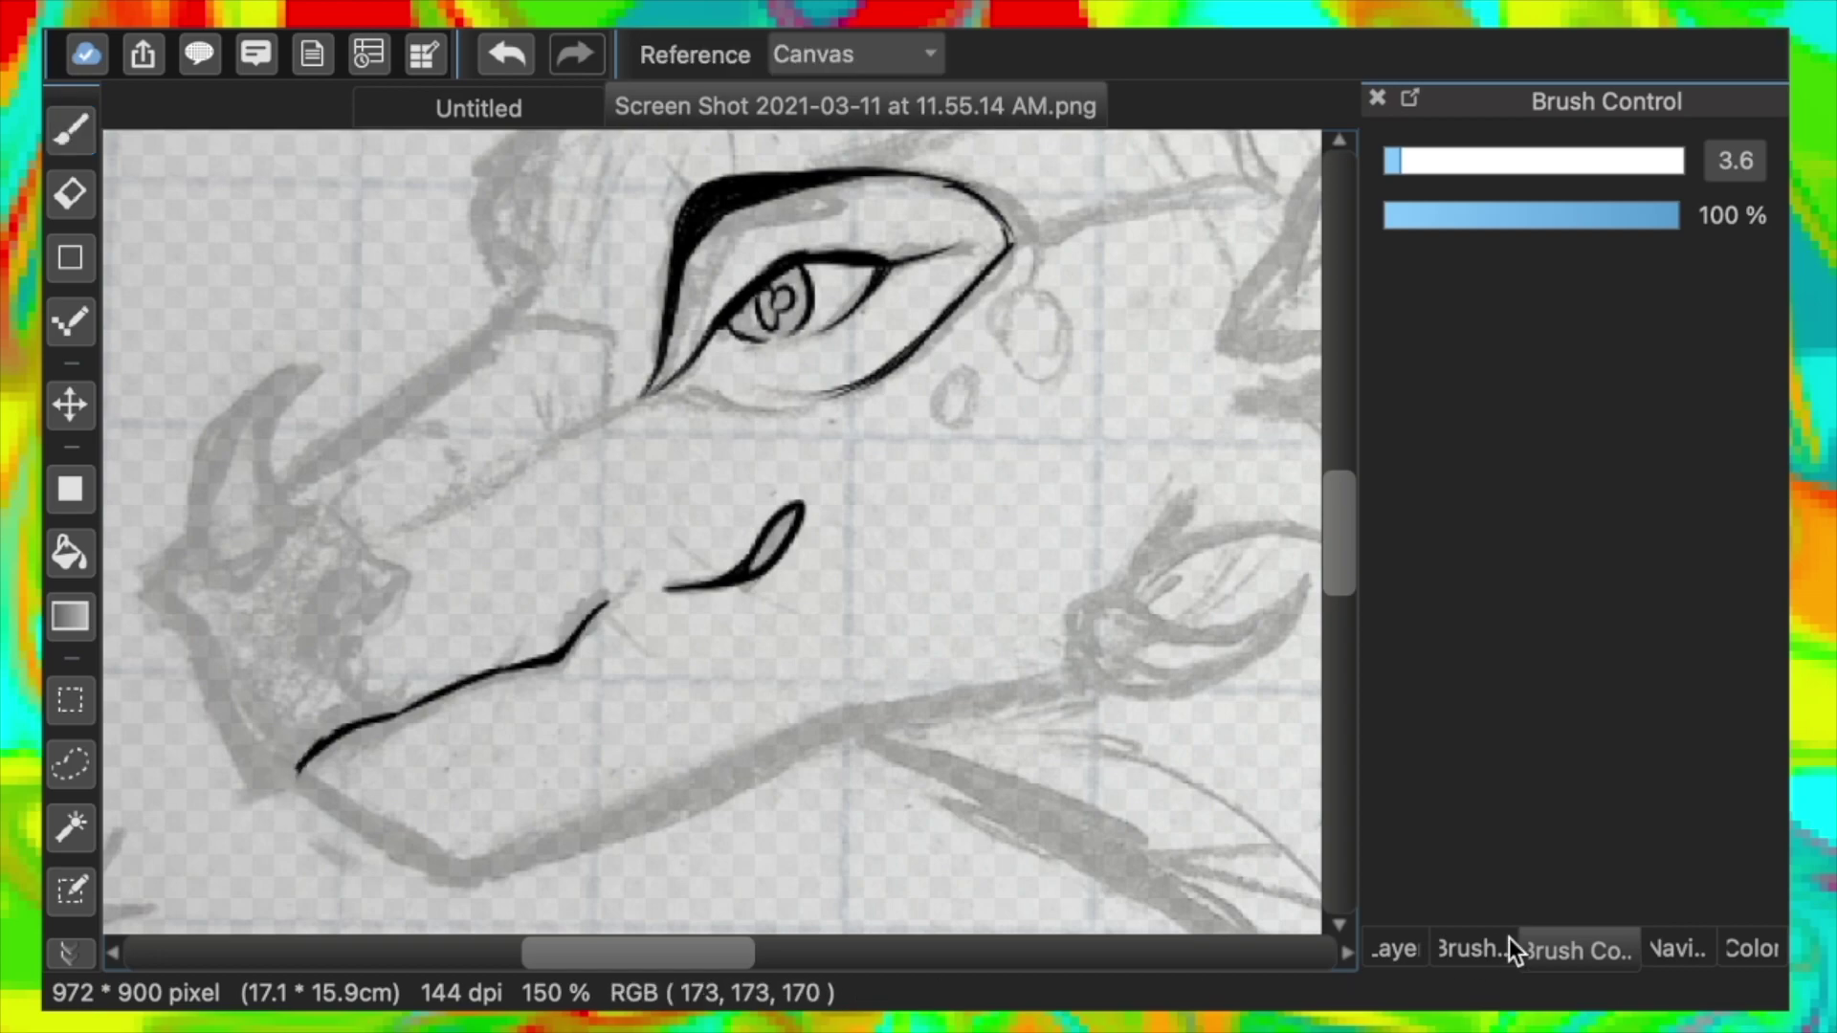
Ink the front edge of the snout and the curved horn on top of the nose
{"action": "left_click_drag", "start_coordinate": [295, 771], "coordinate": [143, 570]}
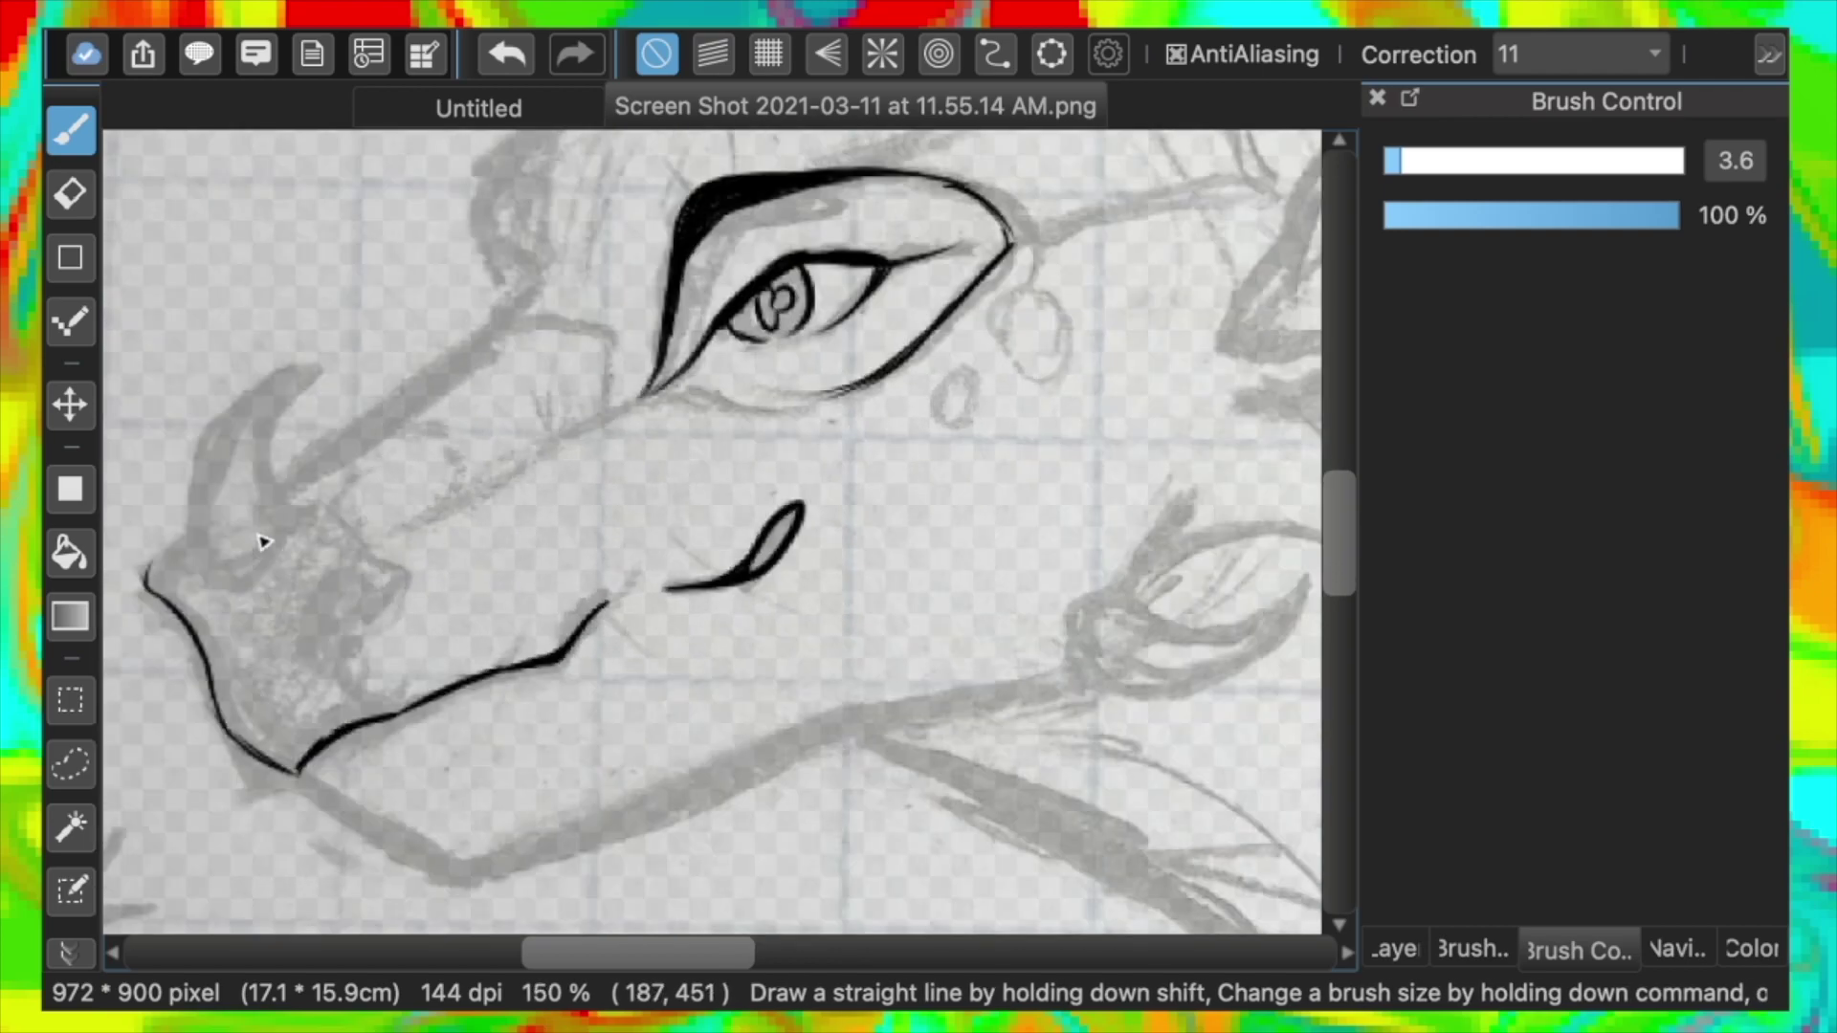
{"action": "mouse_move", "coordinate": [263, 543]}
{"action": "left_mouse_down"}
{"action": "mouse_move", "coordinate": [549, 520]}
{"action": "mouse_move", "coordinate": [531, 414]}
{"action": "mouse_move", "coordinate": [580, 369]}
{"action": "left_mouse_up"}
{"action": "left_click_drag", "start_coordinate": [531, 451], "coordinate": [579, 362]}
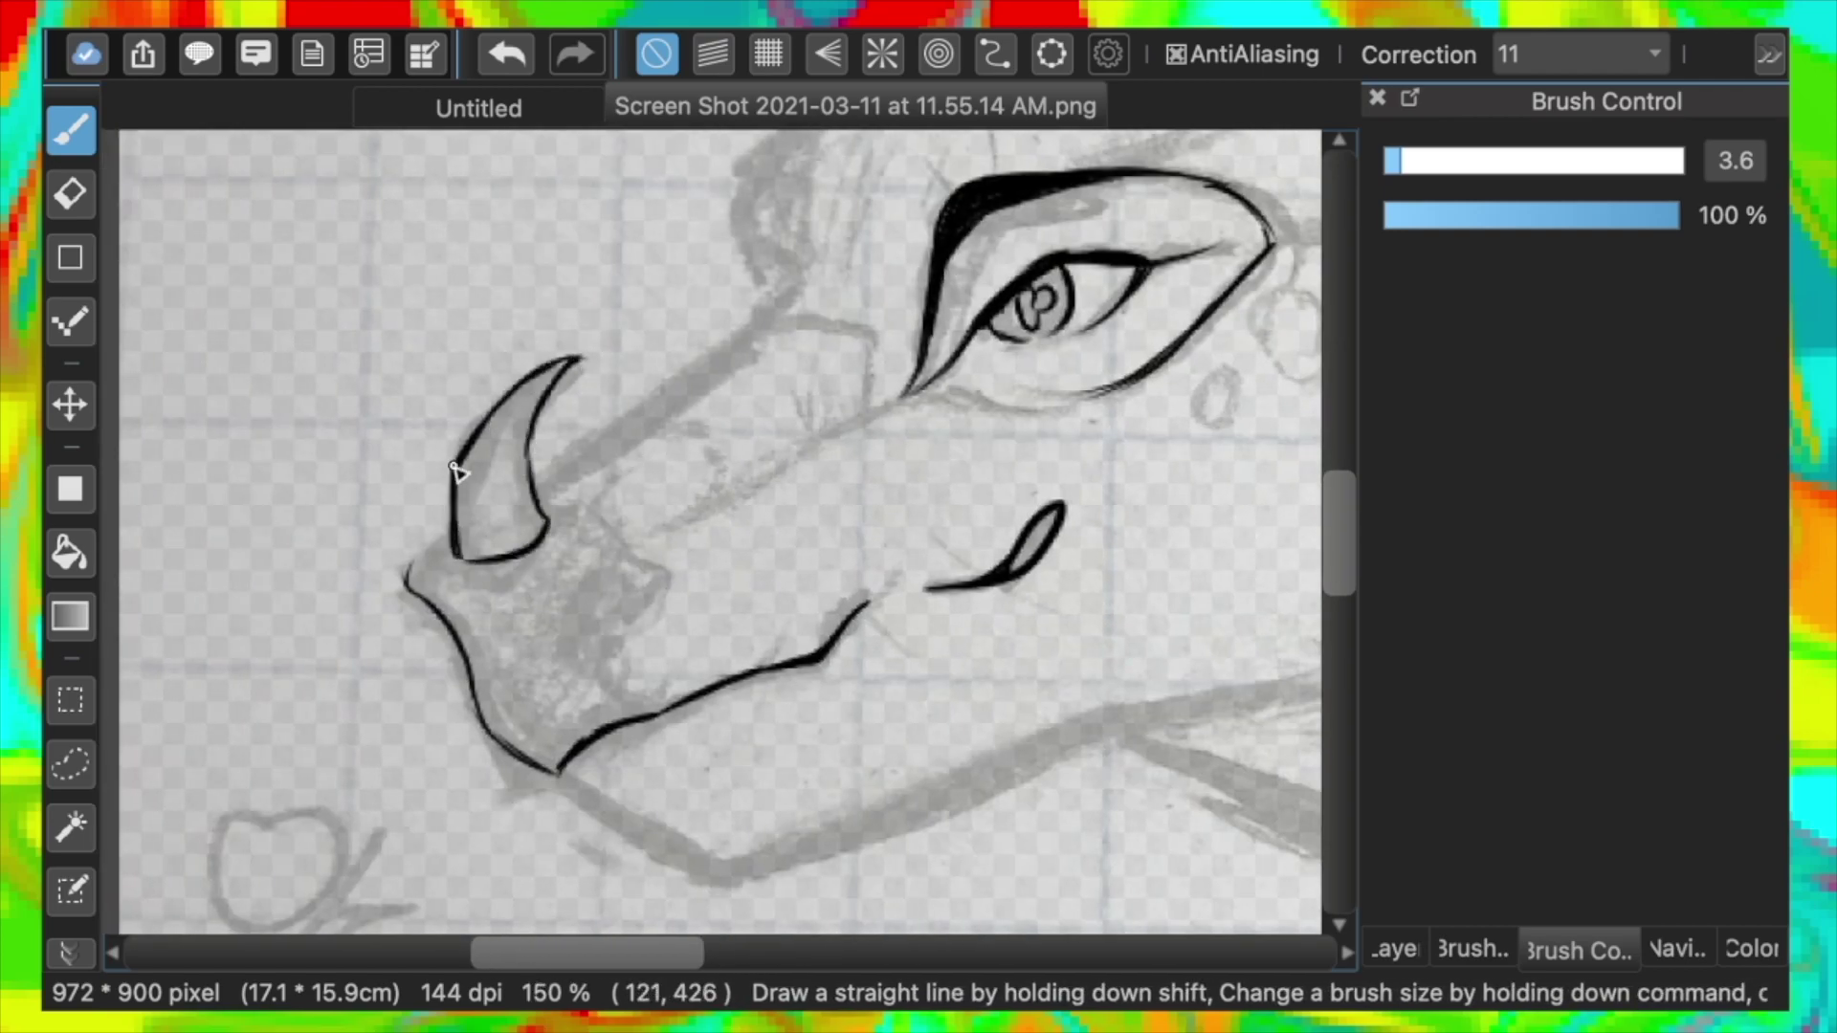
Ink the back edge of the nose pad and fill in the dark nostril
{"action": "left_click_drag", "start_coordinate": [632, 527], "coordinate": [667, 523]}
{"action": "left_click_drag", "start_coordinate": [667, 524], "coordinate": [615, 643]}
{"action": "mouse_move", "coordinate": [661, 713]}
{"action": "left_mouse_down"}
{"action": "mouse_move", "coordinate": [614, 627]}
{"action": "mouse_move", "coordinate": [638, 577]}
{"action": "left_mouse_up"}
{"action": "mouse_move", "coordinate": [638, 577]}
{"action": "left_mouse_down"}
{"action": "mouse_move", "coordinate": [616, 629]}
{"action": "mouse_move", "coordinate": [628, 584]}
{"action": "left_mouse_up"}
{"action": "mouse_move", "coordinate": [548, 520]}
{"action": "left_mouse_down"}
{"action": "mouse_move", "coordinate": [582, 495]}
{"action": "mouse_move", "coordinate": [741, 343]}
{"action": "left_mouse_up"}
{"action": "left_click", "coordinate": [498, 62]}
{"action": "left_click_drag", "start_coordinate": [539, 484], "coordinate": [750, 336]}
{"action": "left_click", "coordinate": [502, 59]}
Ink the snout line from the nostril toward the eye and the snout bridge up to the brow bump
{"action": "mouse_move", "coordinate": [667, 524]}
{"action": "left_mouse_down"}
{"action": "mouse_move", "coordinate": [713, 499]}
{"action": "mouse_move", "coordinate": [666, 520]}
{"action": "mouse_move", "coordinate": [783, 461]}
{"action": "left_mouse_up"}
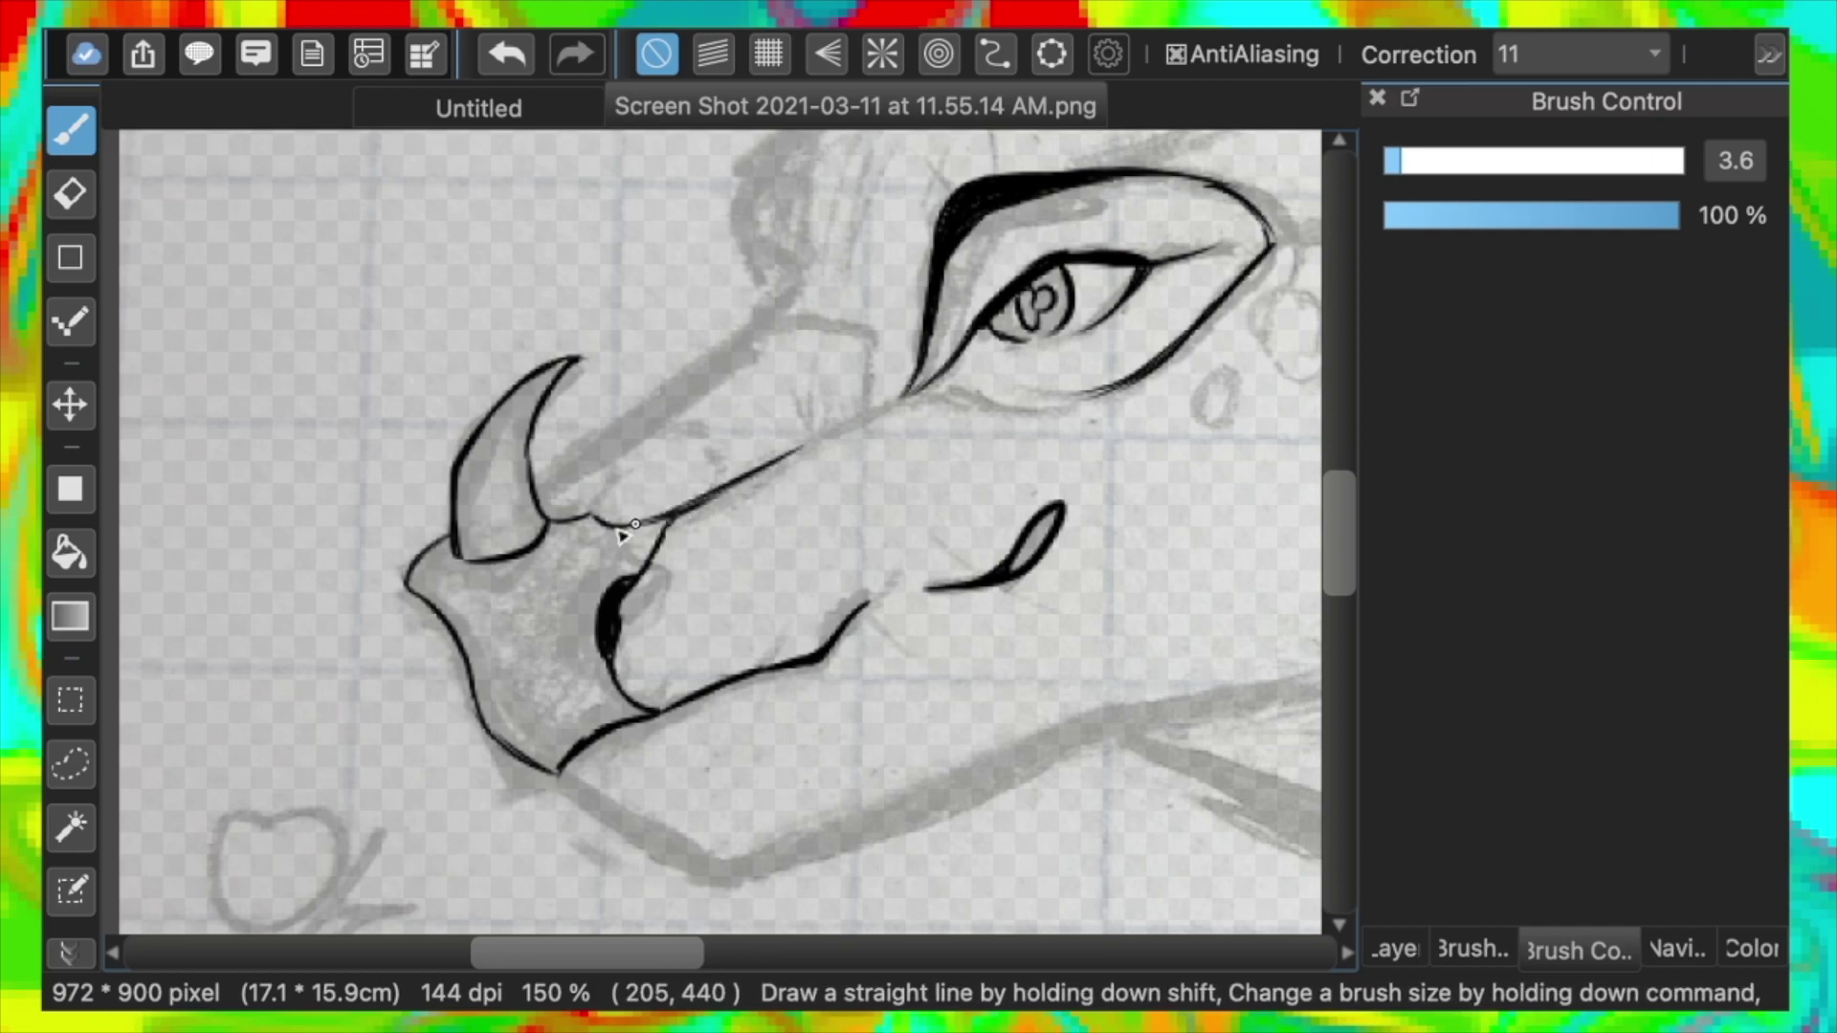
{"action": "left_click_drag", "start_coordinate": [543, 489], "coordinate": [786, 289]}
{"action": "left_click_drag", "start_coordinate": [1340, 533], "coordinate": [1340, 491]}
{"action": "left_click_drag", "start_coordinate": [792, 551], "coordinate": [814, 461]}
{"action": "mouse_move", "coordinate": [754, 598]}
{"action": "left_mouse_down"}
{"action": "mouse_move", "coordinate": [825, 369]}
{"action": "mouse_move", "coordinate": [885, 308]}
{"action": "left_mouse_up"}
{"action": "left_click_drag", "start_coordinate": [773, 565], "coordinate": [820, 382]}
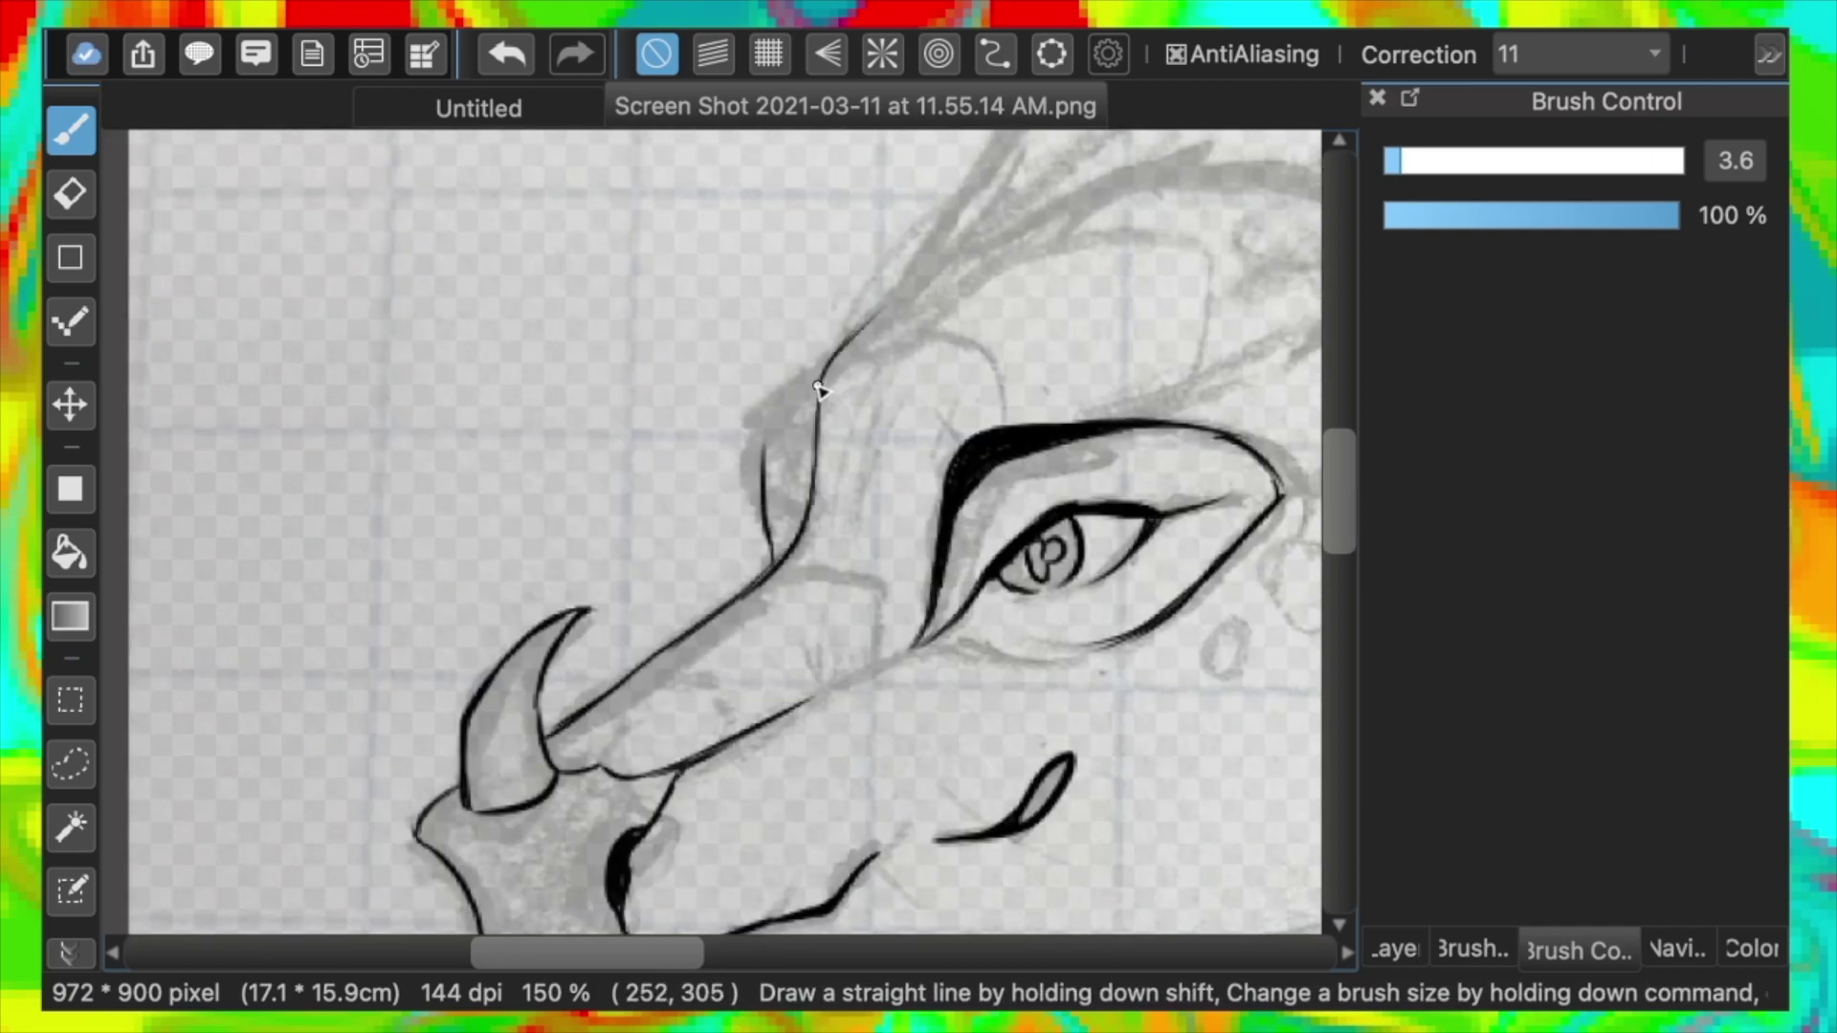
Ink the forehead outline above the brow bump and the long line rising behind the eye toward the horns
{"action": "scroll", "coordinate": [765, 459], "scroll_direction": "up", "scroll_amount": 8}
{"action": "mouse_move", "coordinate": [821, 802]}
{"action": "left_mouse_down"}
{"action": "mouse_move", "coordinate": [1157, 480]}
{"action": "mouse_move", "coordinate": [1206, 469]}
{"action": "left_mouse_up"}
{"action": "left_click_drag", "start_coordinate": [628, 962], "coordinate": [706, 957]}
{"action": "left_click_drag", "start_coordinate": [879, 782], "coordinate": [666, 857]}
{"action": "mouse_move", "coordinate": [666, 858]}
{"action": "left_mouse_down"}
{"action": "mouse_move", "coordinate": [899, 768]}
{"action": "mouse_move", "coordinate": [1119, 634]}
{"action": "left_mouse_up"}
{"action": "left_click_drag", "start_coordinate": [1025, 718], "coordinate": [1189, 586]}
{"action": "left_click_drag", "start_coordinate": [729, 945], "coordinate": [795, 938]}
Ink the upper edges of both horns from the top of the head out to their tips
{"action": "key", "text": "super+minus"}
{"action": "key", "text": "super+minus"}
{"action": "key", "text": "super+minus"}
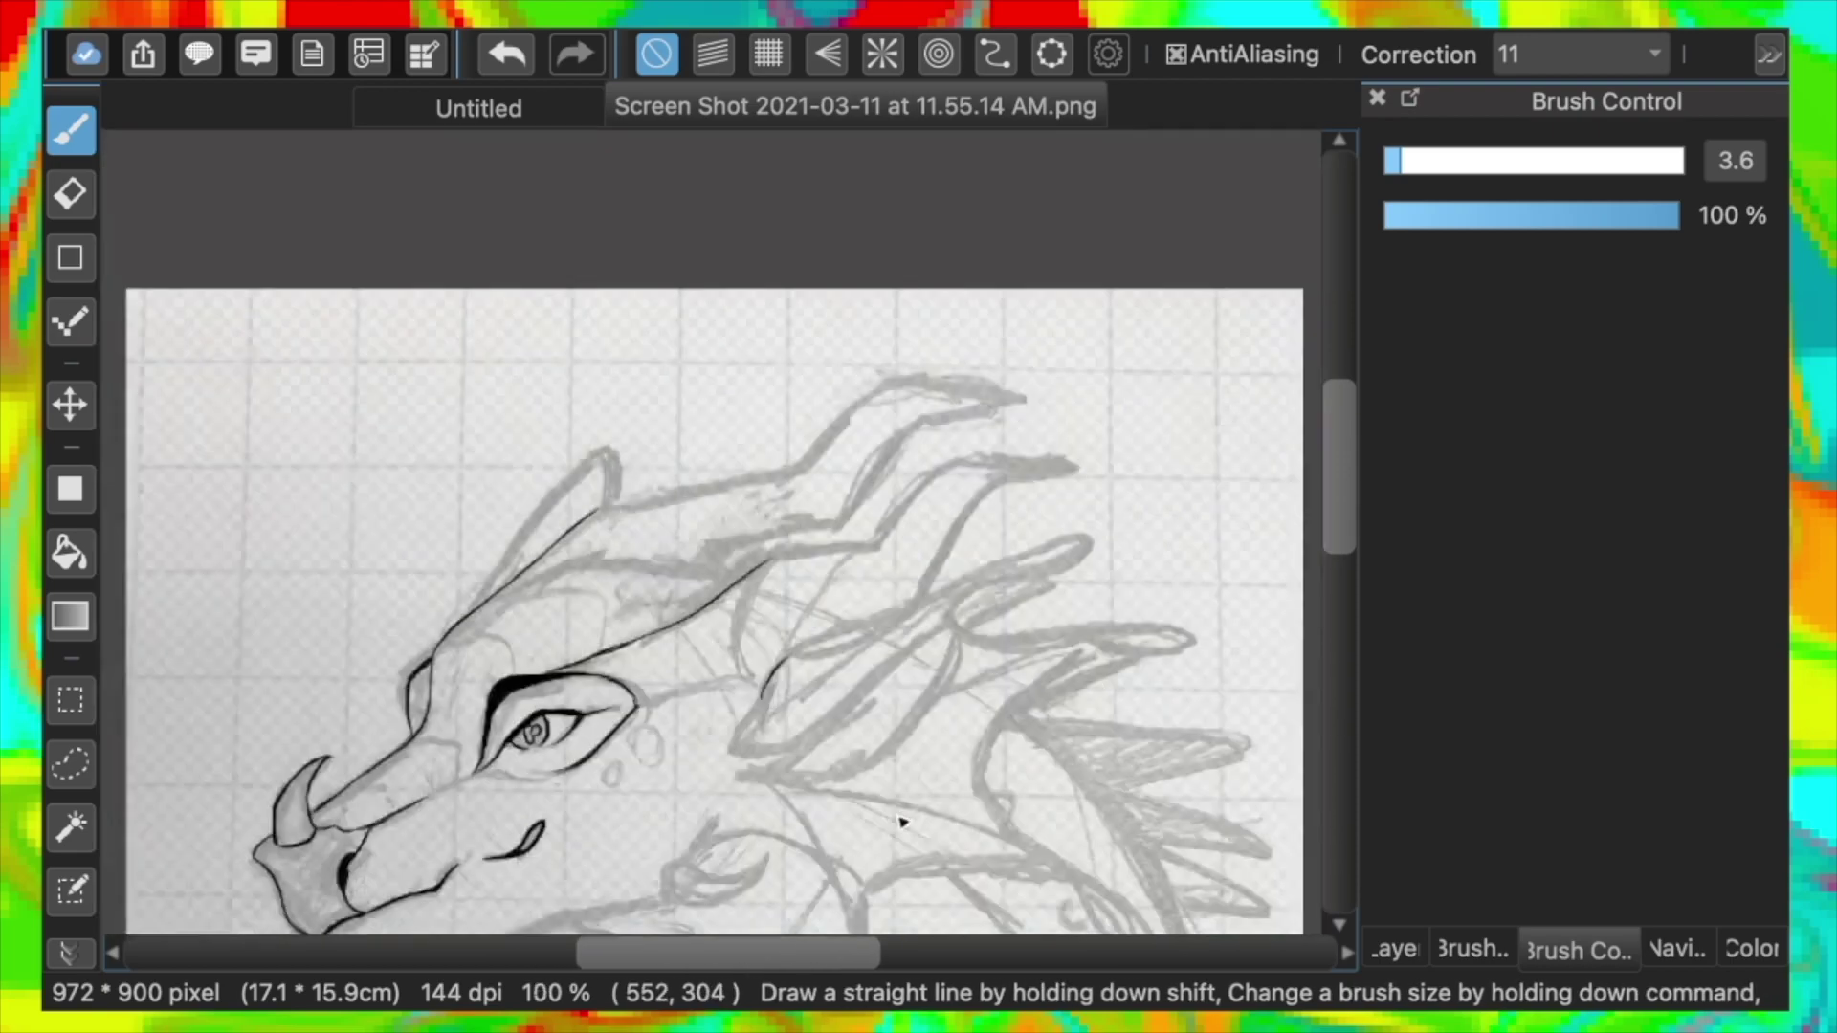
{"action": "mouse_move", "coordinate": [625, 514]}
{"action": "left_mouse_down"}
{"action": "mouse_move", "coordinate": [710, 460]}
{"action": "mouse_move", "coordinate": [780, 459]}
{"action": "left_mouse_up"}
{"action": "left_click_drag", "start_coordinate": [809, 521], "coordinate": [894, 513]}
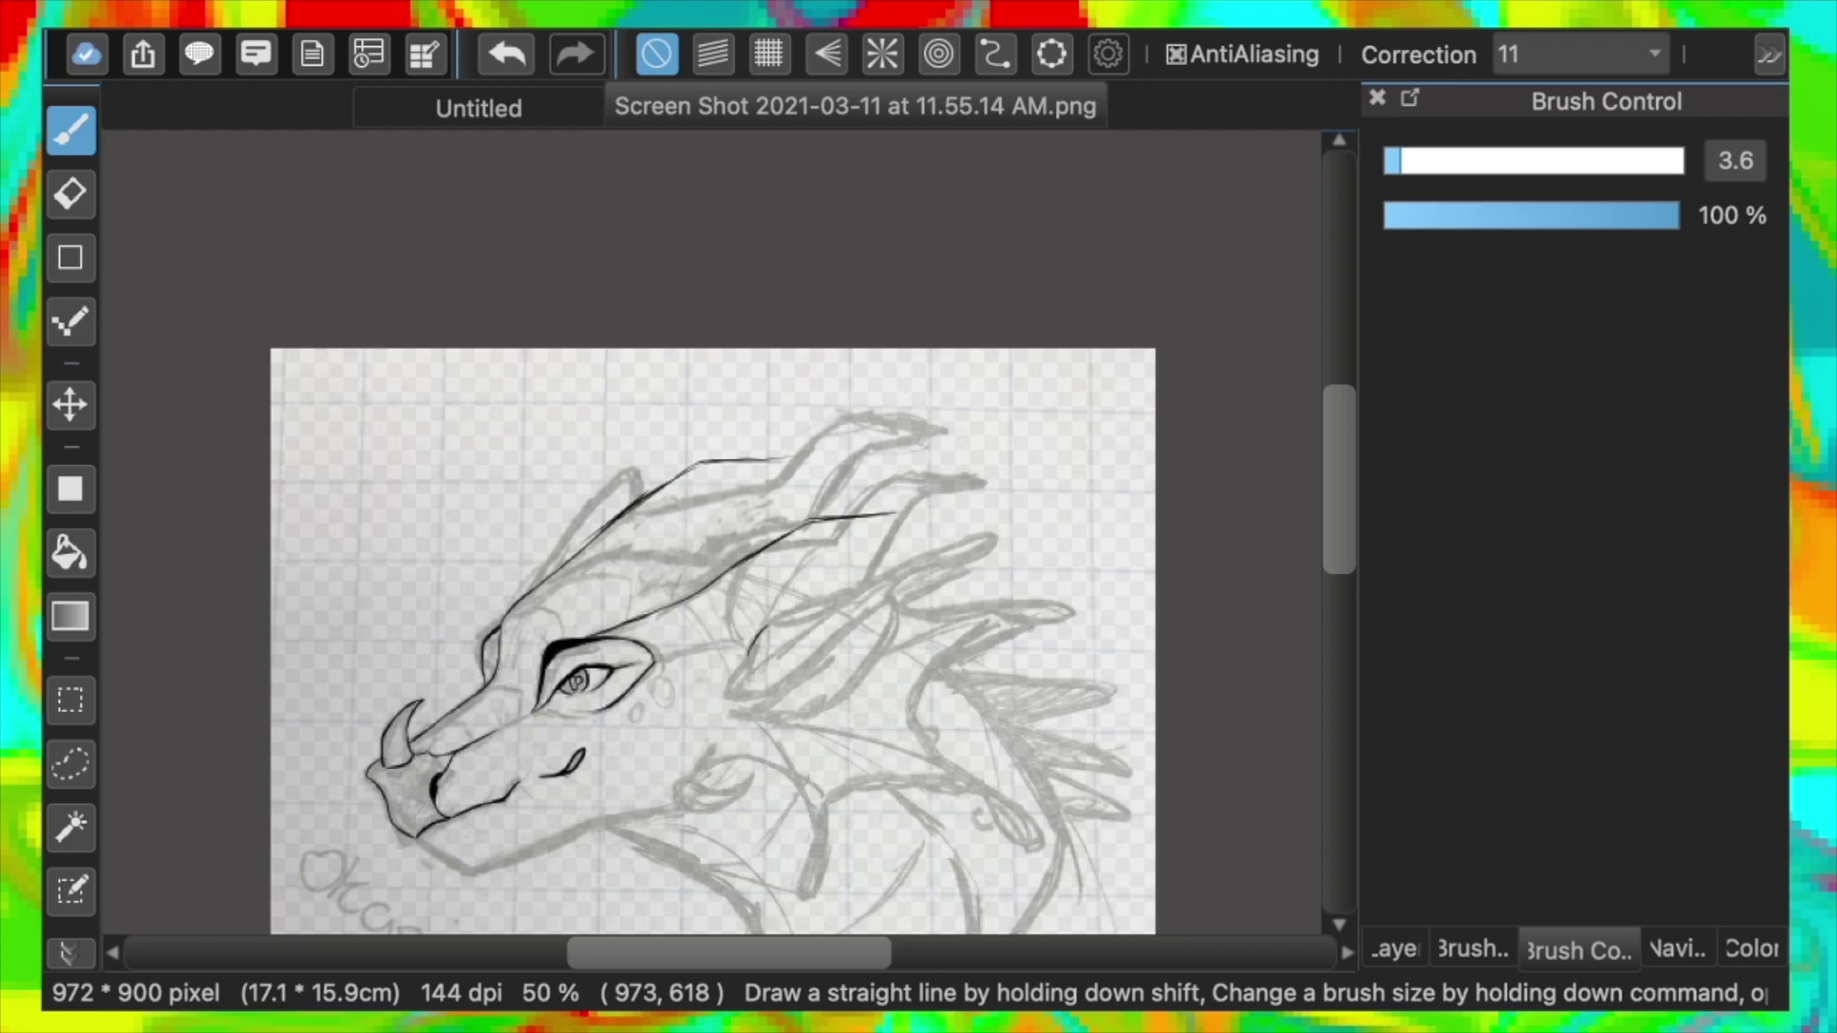
{"action": "mouse_move", "coordinate": [809, 520]}
{"action": "left_mouse_down"}
{"action": "mouse_move", "coordinate": [921, 507]}
{"action": "mouse_move", "coordinate": [983, 468]}
{"action": "left_mouse_up"}
{"action": "mouse_move", "coordinate": [765, 460]}
{"action": "left_mouse_down"}
{"action": "mouse_move", "coordinate": [870, 414]}
{"action": "mouse_move", "coordinate": [955, 414]}
{"action": "left_mouse_up"}
{"action": "left_click_drag", "start_coordinate": [978, 466], "coordinate": [1044, 470]}
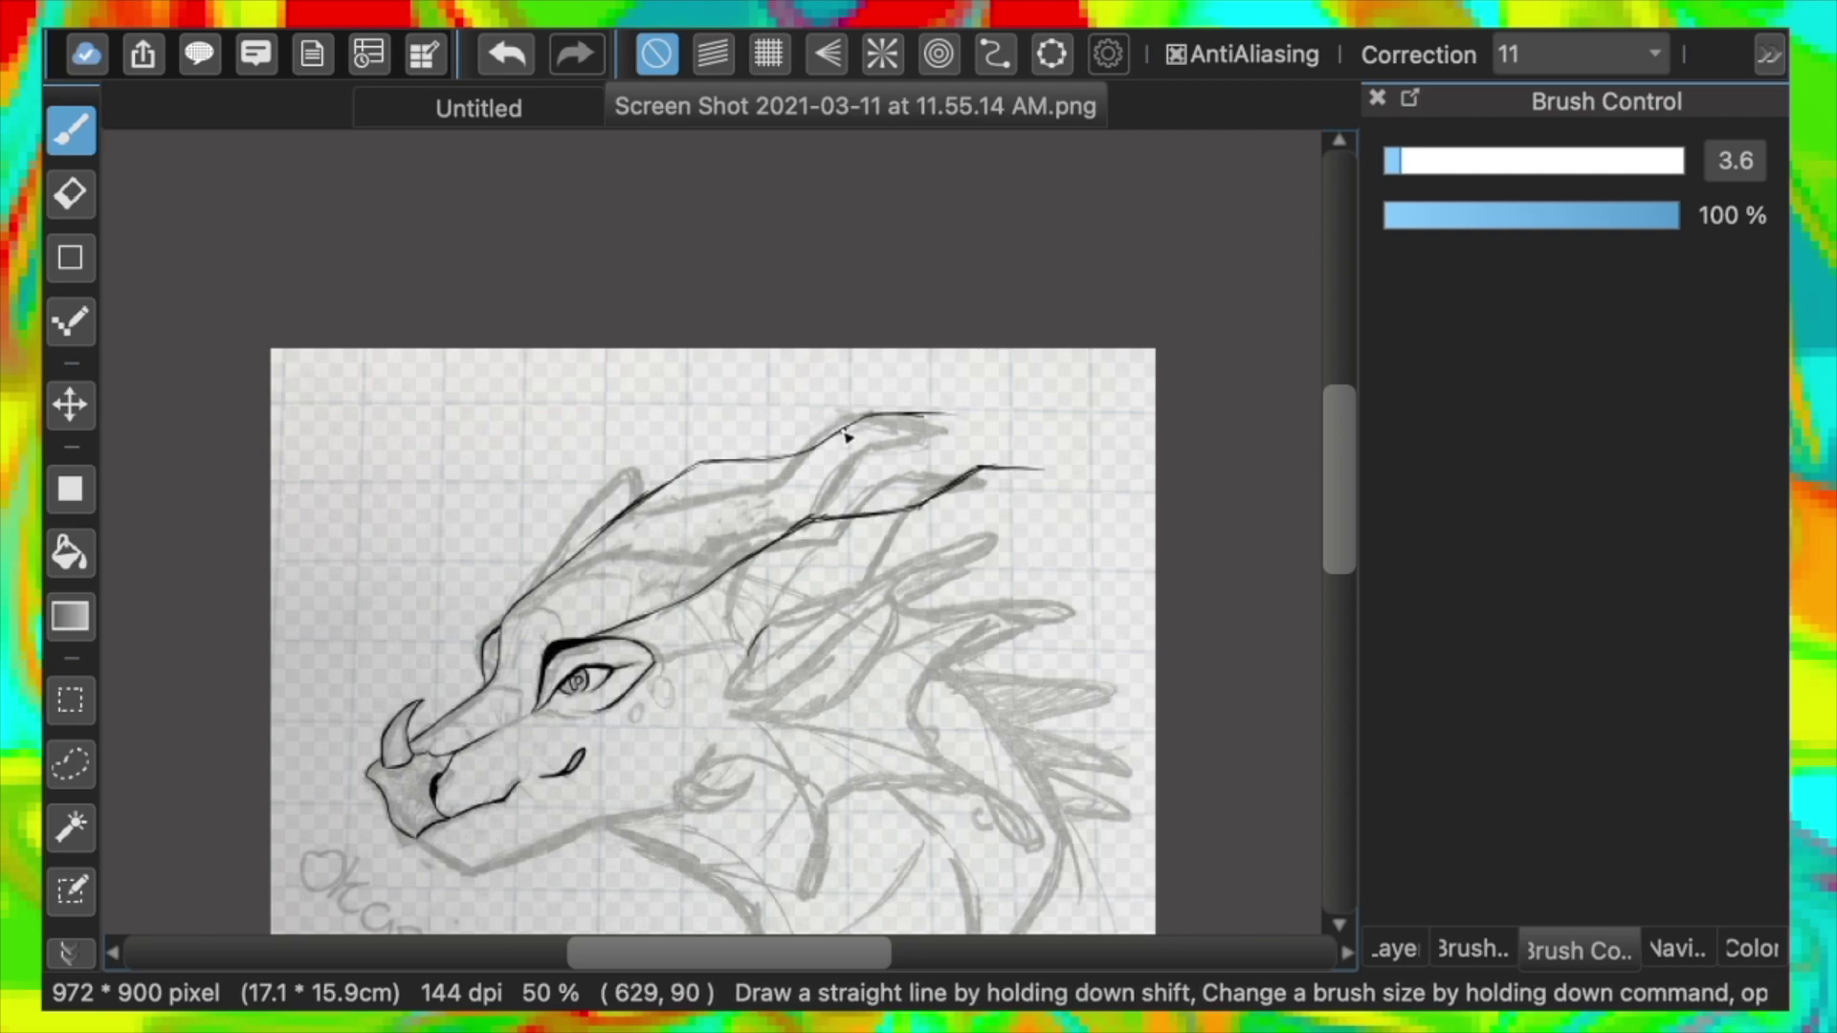
Thicken the front horn's upper edge and start the underside of its tip, undoing the misplaced strokes
{"action": "key", "text": "super+plus"}
{"action": "mouse_move", "coordinate": [1018, 307]}
{"action": "left_mouse_down"}
{"action": "mouse_move", "coordinate": [886, 377]}
{"action": "mouse_move", "coordinate": [727, 399]}
{"action": "left_mouse_up"}
{"action": "left_click_drag", "start_coordinate": [1265, 467], "coordinate": [1011, 471]}
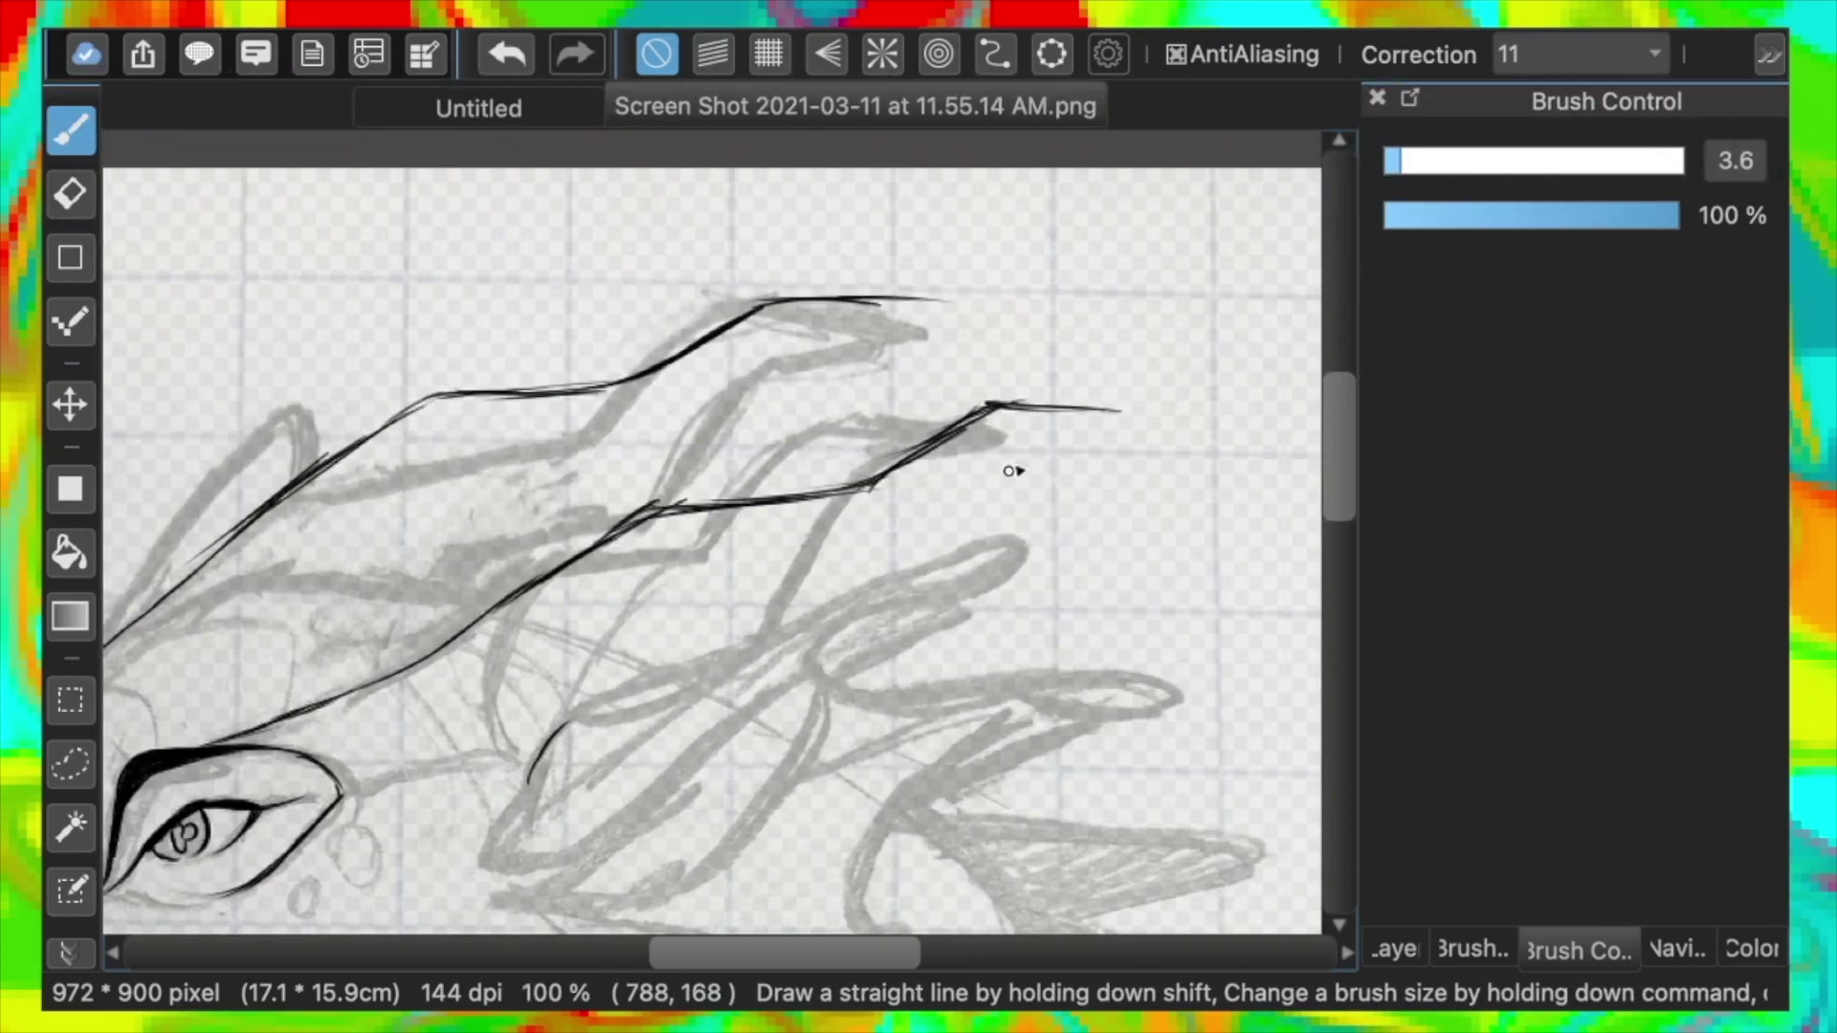
{"action": "mouse_move", "coordinate": [1151, 433]}
{"action": "left_mouse_down"}
{"action": "mouse_move", "coordinate": [1012, 411]}
{"action": "mouse_move", "coordinate": [857, 488]}
{"action": "mouse_move", "coordinate": [756, 502]}
{"action": "left_mouse_up"}
{"action": "mouse_move", "coordinate": [774, 498]}
{"action": "left_mouse_down"}
{"action": "mouse_move", "coordinate": [657, 511]}
{"action": "mouse_move", "coordinate": [736, 501]}
{"action": "mouse_move", "coordinate": [582, 547]}
{"action": "mouse_move", "coordinate": [379, 681]}
{"action": "left_mouse_up"}
{"action": "key", "text": "super+z"}
{"action": "left_click", "coordinate": [496, 55]}
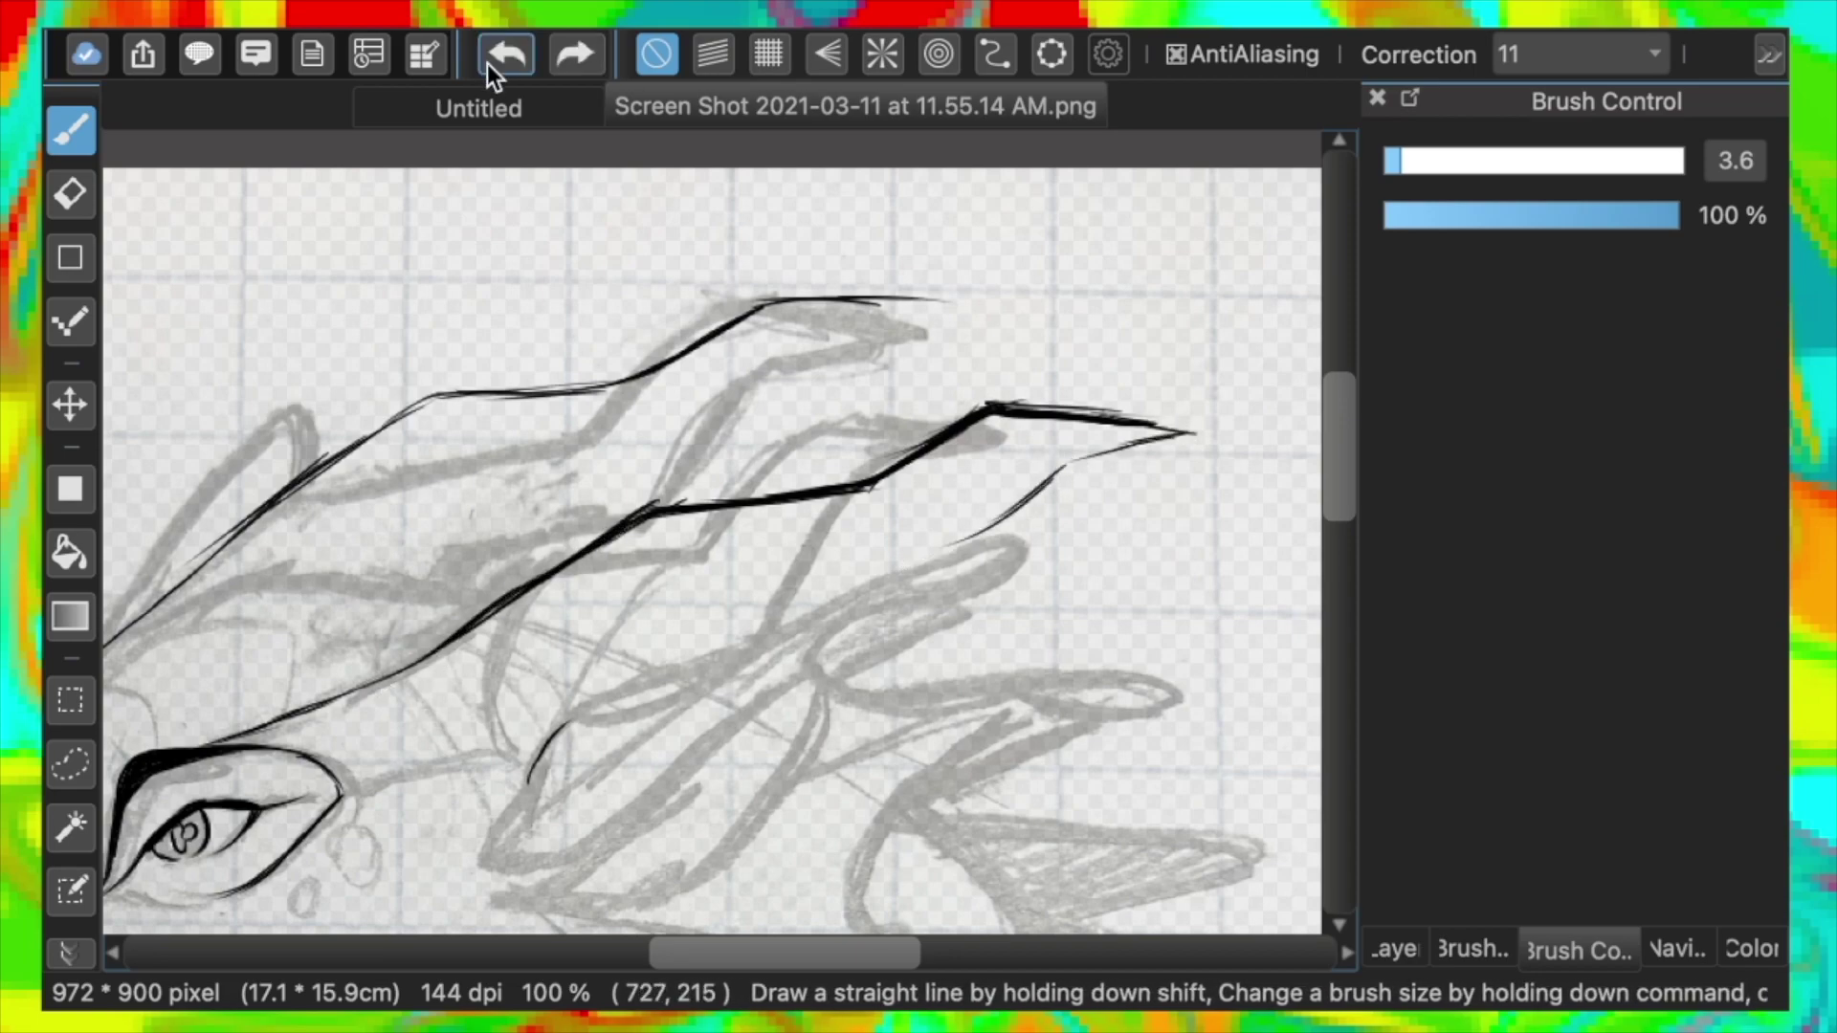
Ink the front horn's base and try a segmented lower edge, undoing the latest strokes
{"action": "mouse_move", "coordinate": [512, 756]}
{"action": "left_mouse_down"}
{"action": "mouse_move", "coordinate": [542, 643]}
{"action": "mouse_move", "coordinate": [629, 545]}
{"action": "mouse_move", "coordinate": [530, 671]}
{"action": "mouse_move", "coordinate": [509, 750]}
{"action": "mouse_move", "coordinate": [619, 693]}
{"action": "mouse_move", "coordinate": [595, 698]}
{"action": "mouse_move", "coordinate": [708, 678]}
{"action": "left_mouse_up"}
{"action": "mouse_move", "coordinate": [579, 704]}
{"action": "left_mouse_down"}
{"action": "mouse_move", "coordinate": [818, 641]}
{"action": "mouse_move", "coordinate": [957, 510]}
{"action": "left_mouse_up"}
{"action": "left_click", "coordinate": [505, 53]}
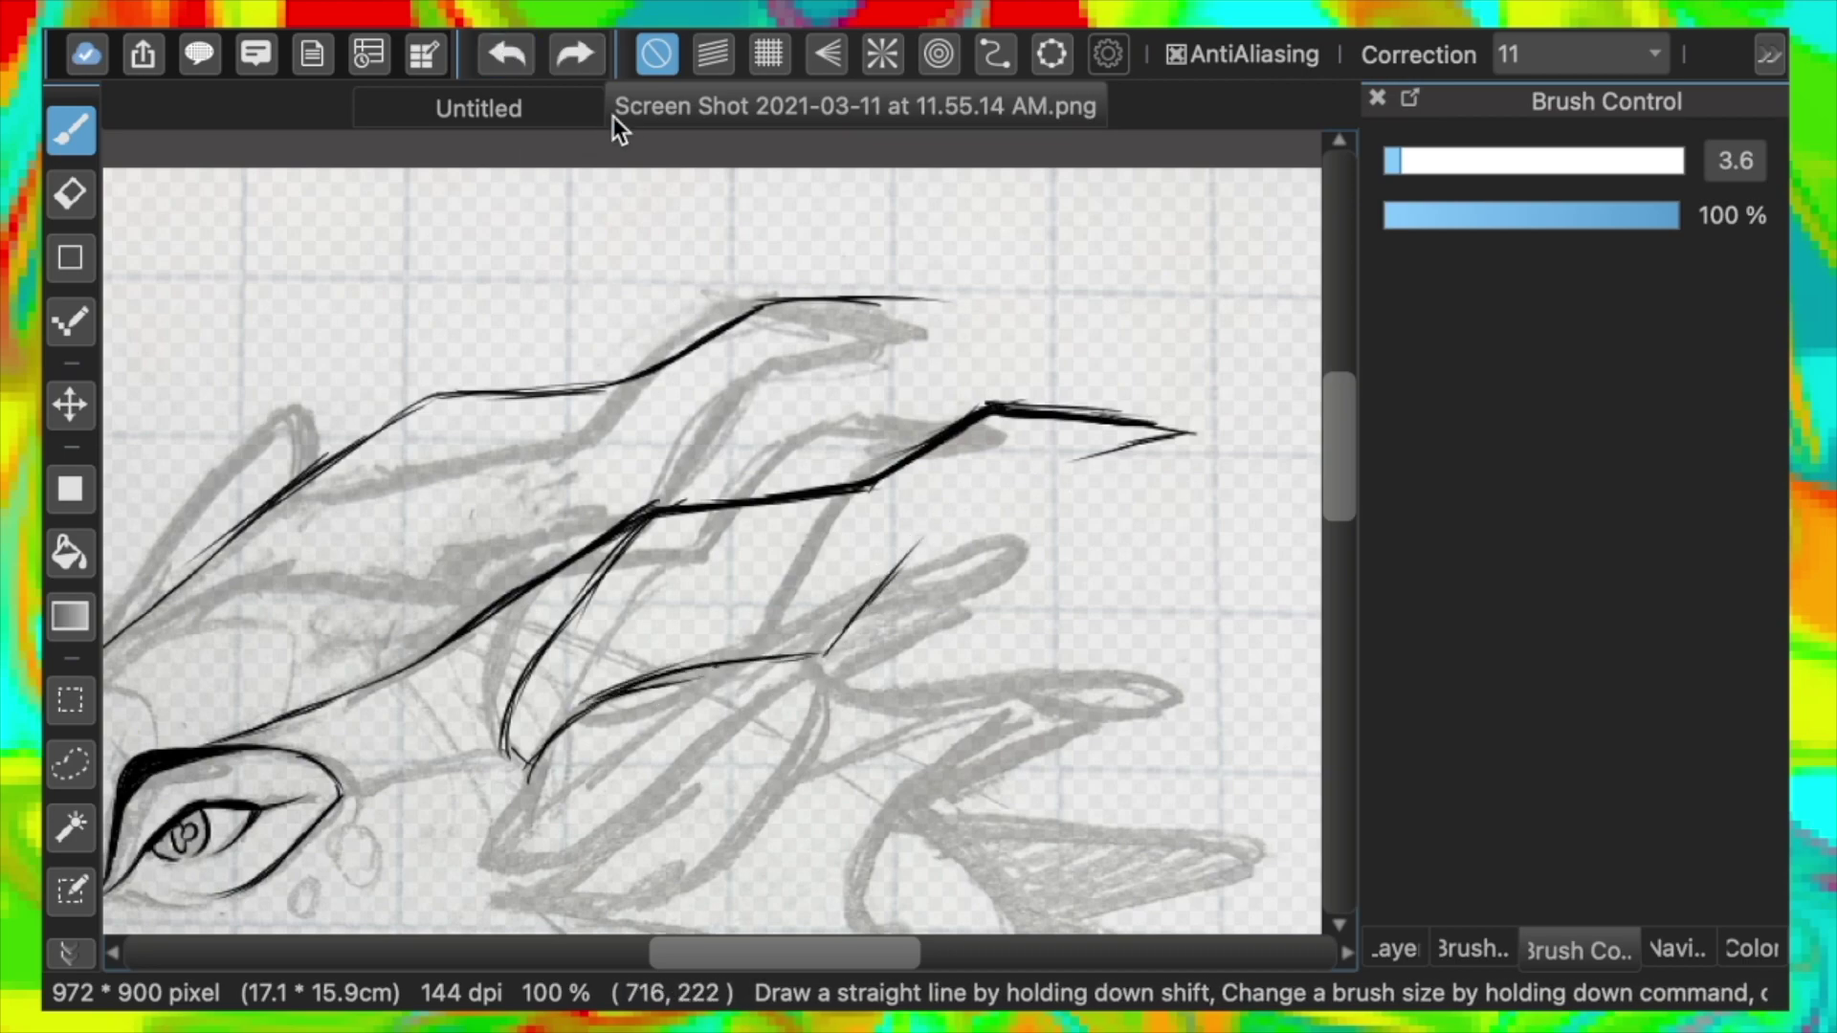
{"action": "left_click_drag", "start_coordinate": [823, 641], "coordinate": [885, 479]}
{"action": "left_click_drag", "start_coordinate": [1089, 442], "coordinate": [844, 589]}
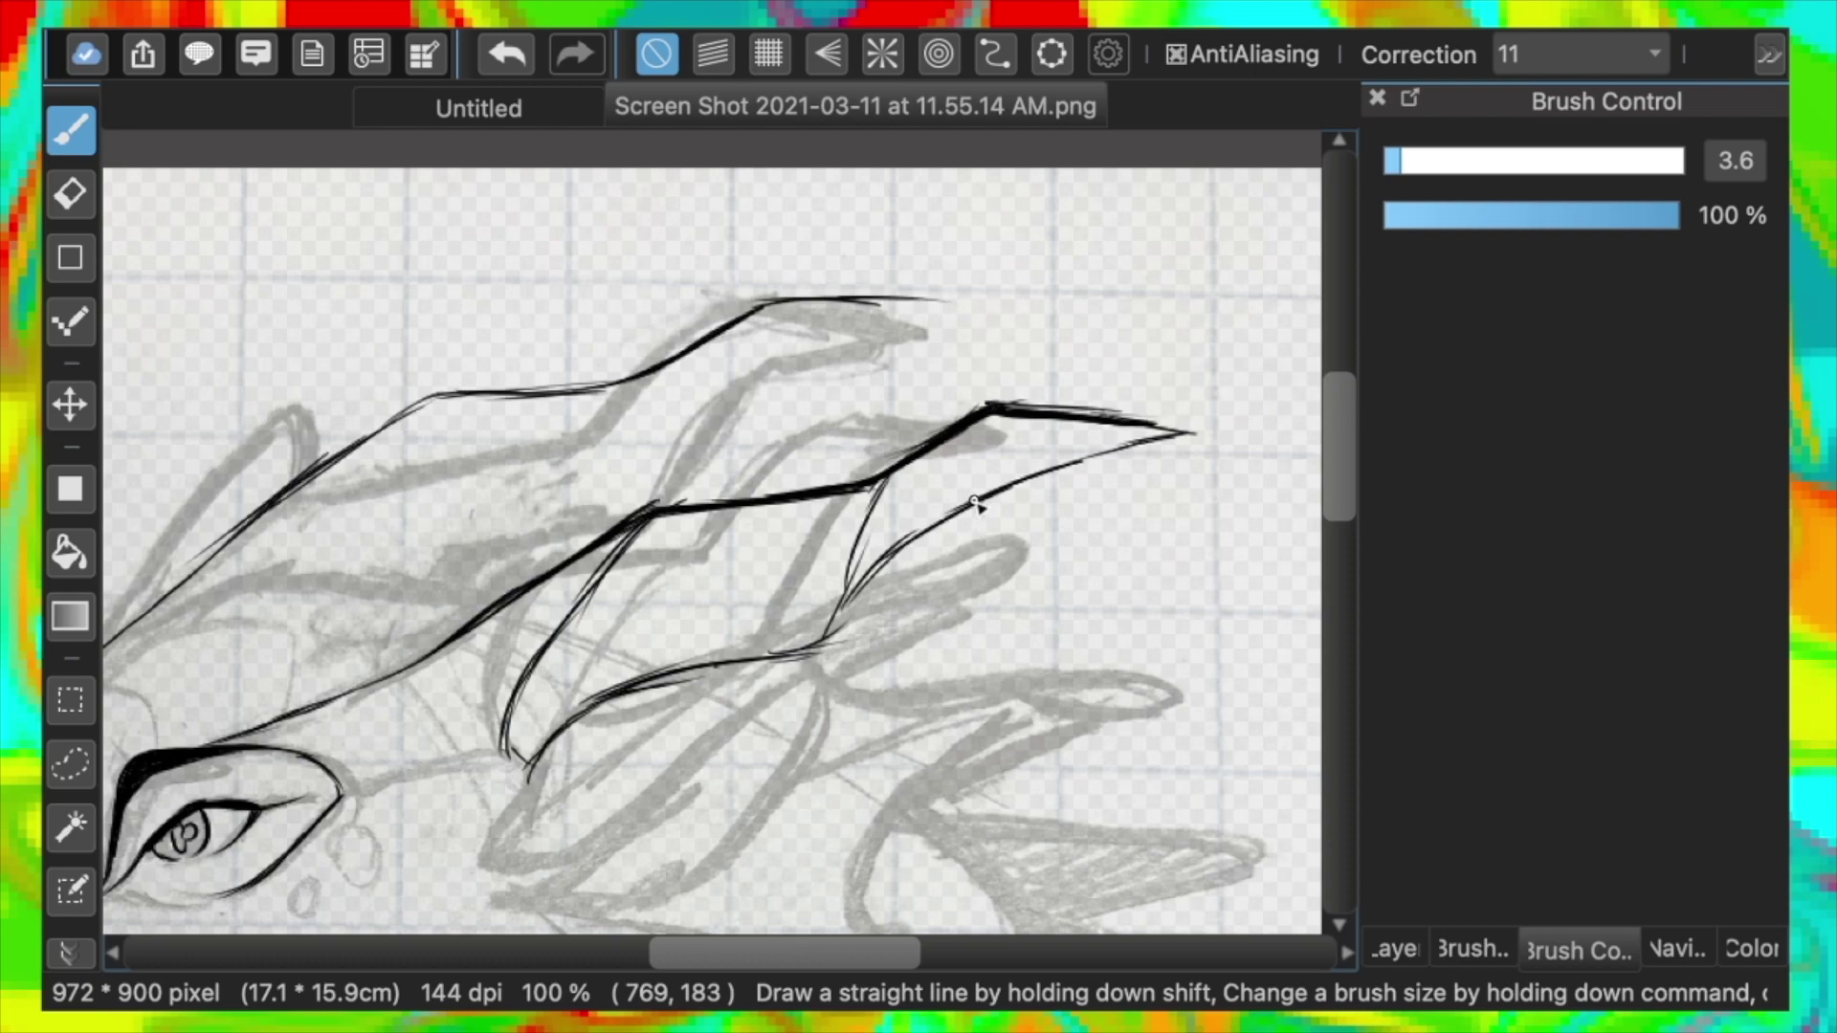
{"action": "left_click", "coordinate": [494, 46]}
{"action": "left_click", "coordinate": [493, 46]}
{"action": "left_click", "coordinate": [493, 46]}
{"action": "left_click", "coordinate": [493, 44]}
{"action": "left_click", "coordinate": [493, 44]}
Redraw the front horn's lower edge from its base to the tip
{"action": "mouse_move", "coordinate": [532, 762]}
{"action": "left_mouse_down"}
{"action": "mouse_move", "coordinate": [737, 603]}
{"action": "mouse_move", "coordinate": [833, 568]}
{"action": "left_mouse_up"}
{"action": "left_click_drag", "start_coordinate": [833, 569], "coordinate": [892, 485]}
{"action": "left_click_drag", "start_coordinate": [1156, 437], "coordinate": [1028, 456]}
{"action": "left_click_drag", "start_coordinate": [837, 560], "coordinate": [992, 480]}
{"action": "mouse_move", "coordinate": [938, 505]}
{"action": "left_mouse_down"}
{"action": "mouse_move", "coordinate": [1048, 465]}
{"action": "mouse_move", "coordinate": [1081, 422]}
{"action": "mouse_move", "coordinate": [1142, 440]}
{"action": "mouse_move", "coordinate": [1111, 454]}
{"action": "mouse_move", "coordinate": [1066, 447]}
{"action": "mouse_move", "coordinate": [1119, 409]}
{"action": "left_mouse_up"}
{"action": "left_click", "coordinate": [69, 194]}
{"action": "left_click", "coordinate": [54, 144]}
Ink the underside of the rear horn's tip and the curved line across the forehead
{"action": "mouse_move", "coordinate": [869, 294]}
{"action": "left_mouse_down"}
{"action": "mouse_move", "coordinate": [981, 328]}
{"action": "mouse_move", "coordinate": [856, 337]}
{"action": "mouse_move", "coordinate": [744, 399]}
{"action": "mouse_move", "coordinate": [604, 436]}
{"action": "left_mouse_up"}
{"action": "mouse_move", "coordinate": [646, 442]}
{"action": "left_mouse_down"}
{"action": "mouse_move", "coordinate": [780, 384]}
{"action": "mouse_move", "coordinate": [617, 457]}
{"action": "left_mouse_up"}
{"action": "left_click_drag", "start_coordinate": [653, 375], "coordinate": [603, 463]}
{"action": "left_click_drag", "start_coordinate": [782, 955], "coordinate": [714, 955]}
{"action": "left_click_drag", "start_coordinate": [415, 635], "coordinate": [601, 574]}
{"action": "left_click_drag", "start_coordinate": [559, 578], "coordinate": [779, 604]}
Ink the rear horn's lower edge between its tip and the forehead, undoing the last two strokes
{"action": "mouse_move", "coordinate": [907, 436]}
{"action": "left_mouse_down"}
{"action": "mouse_move", "coordinate": [893, 472]}
{"action": "mouse_move", "coordinate": [766, 520]}
{"action": "mouse_move", "coordinate": [712, 579]}
{"action": "left_mouse_up"}
{"action": "left_click_drag", "start_coordinate": [762, 465], "coordinate": [749, 533]}
{"action": "left_click_drag", "start_coordinate": [814, 401], "coordinate": [744, 522]}
{"action": "left_click", "coordinate": [484, 57]}
{"action": "left_click", "coordinate": [481, 57]}
{"action": "left_click_drag", "start_coordinate": [870, 475], "coordinate": [928, 447]}
{"action": "scroll", "coordinate": [913, 370], "scroll_direction": "down", "scroll_amount": 3}
{"action": "scroll", "coordinate": [914, 369], "scroll_direction": "up", "scroll_amount": 3}
Try another pass on the head's upper outline, and extend the rear horn's lower edge down to the forehead curve
{"action": "left_click_drag", "start_coordinate": [582, 486], "coordinate": [766, 412]}
{"action": "left_click_drag", "start_coordinate": [569, 476], "coordinate": [785, 395]}
{"action": "left_click", "coordinate": [500, 59]}
{"action": "left_click_drag", "start_coordinate": [809, 501], "coordinate": [708, 577]}
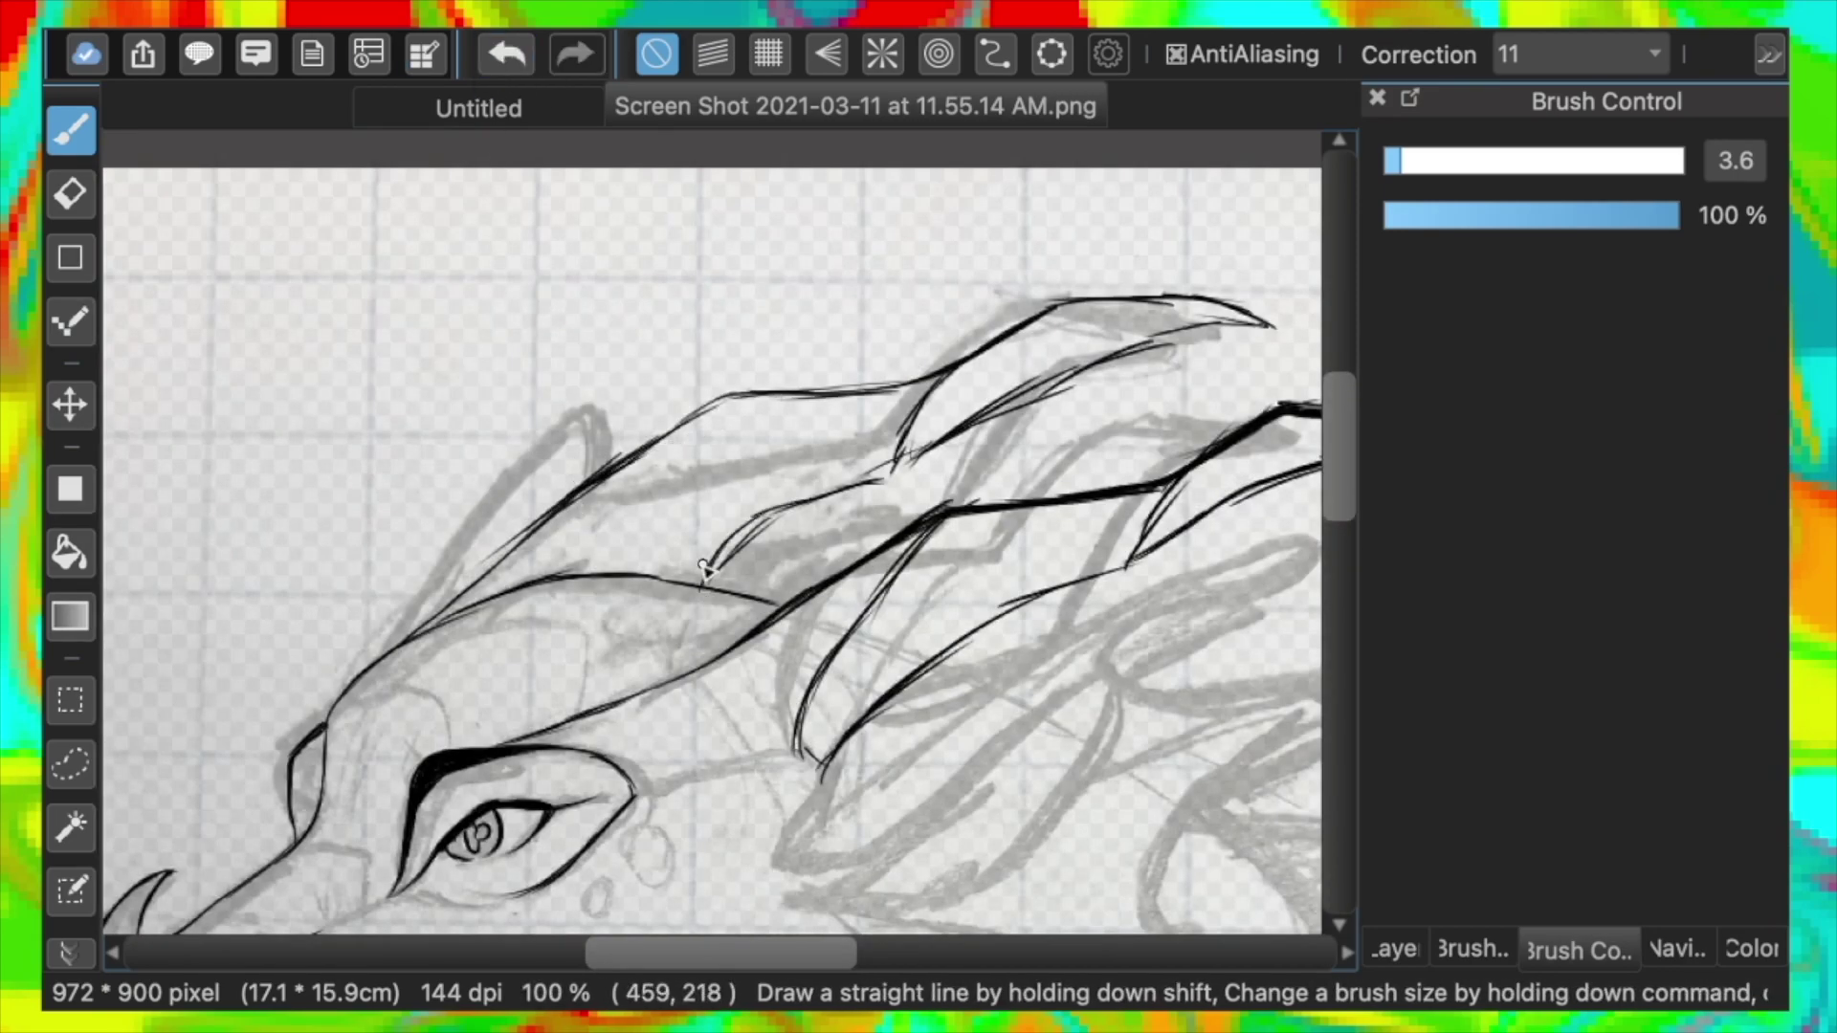
Go over the head's upper outline and the rear horn's lower edge with cleaner strokes
{"action": "key", "text": "super+minus"}
{"action": "key", "text": "super+minus"}
{"action": "key", "text": "super+minus"}
{"action": "key", "text": "super+plus"}
{"action": "key", "text": "super+plus"}
{"action": "key", "text": "super+plus"}
{"action": "mouse_move", "coordinate": [1329, 532]}
{"action": "left_mouse_down"}
{"action": "mouse_move", "coordinate": [1325, 626]}
{"action": "mouse_move", "coordinate": [1332, 492]}
{"action": "left_mouse_up"}
{"action": "left_click_drag", "start_coordinate": [411, 497], "coordinate": [607, 331]}
{"action": "left_click_drag", "start_coordinate": [657, 296], "coordinate": [758, 251]}
{"action": "left_click_drag", "start_coordinate": [907, 316], "coordinate": [710, 433]}
{"action": "scroll", "coordinate": [720, 429], "scroll_direction": "down", "scroll_amount": 2}
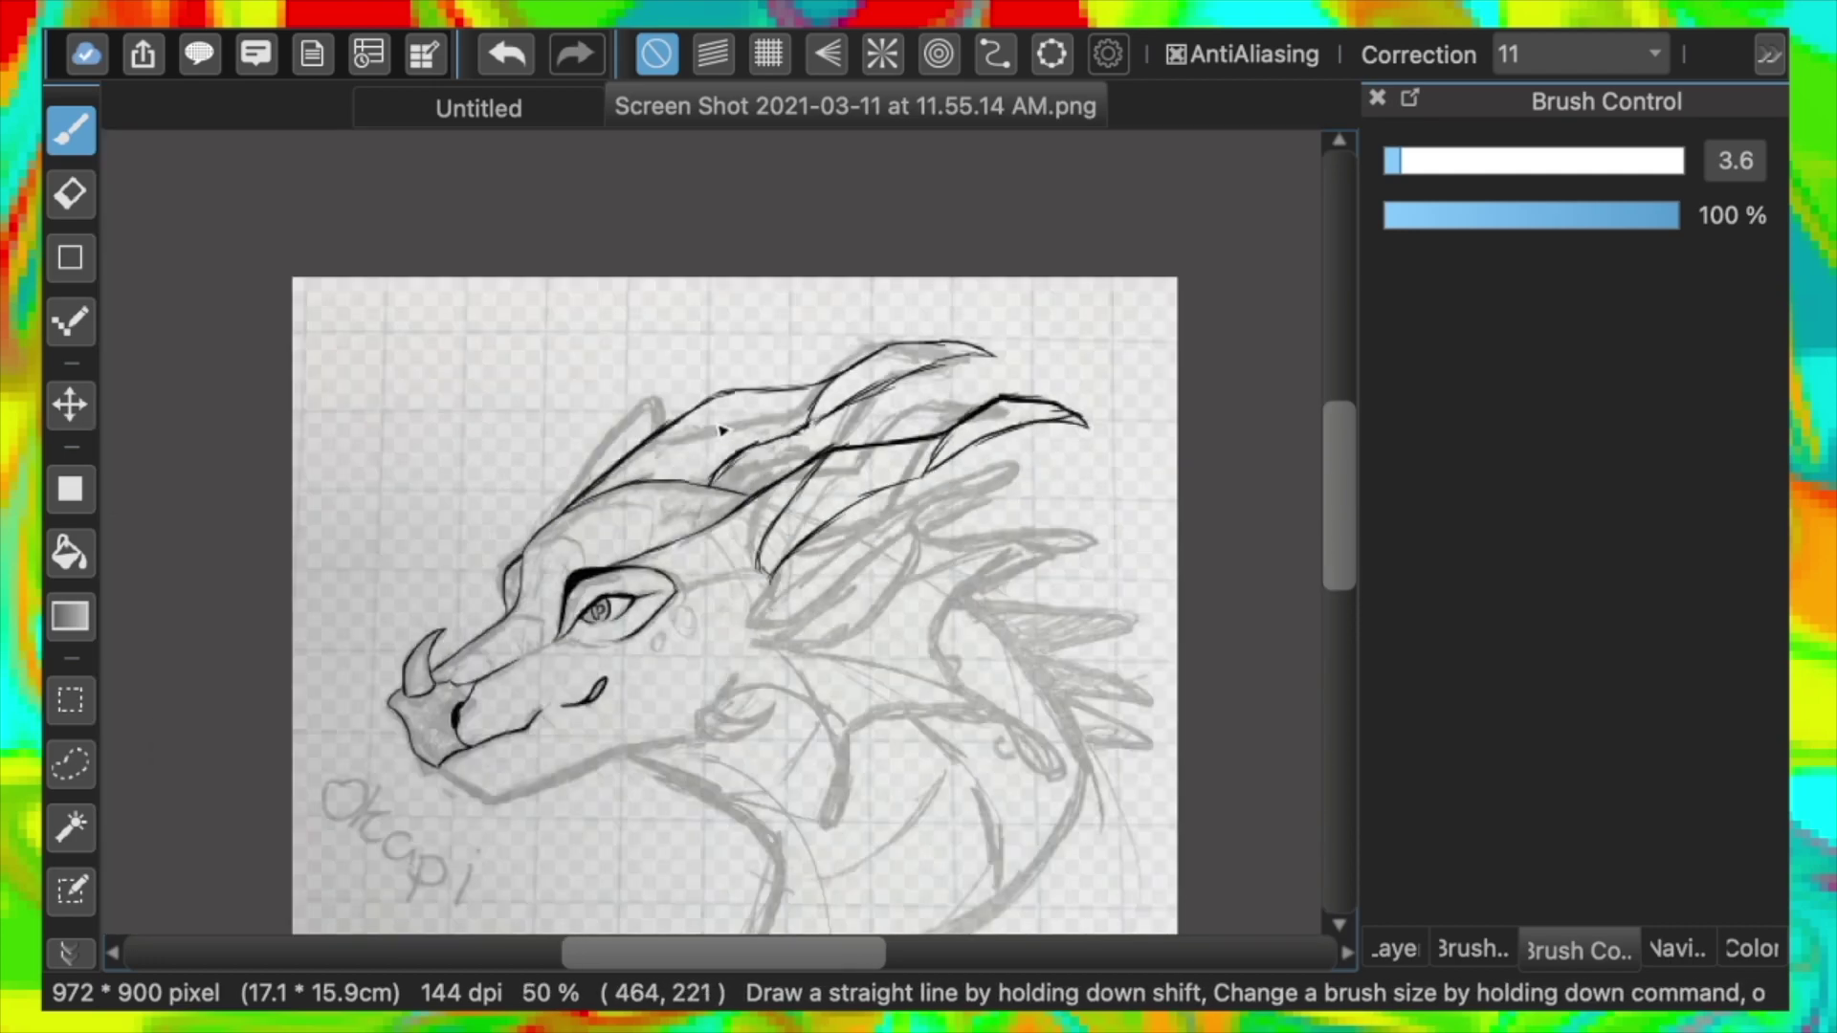
Ink the lower jaw from the chin backward and the curved horn at the jaw's rear
{"action": "left_click_drag", "start_coordinate": [439, 766], "coordinate": [493, 799]}
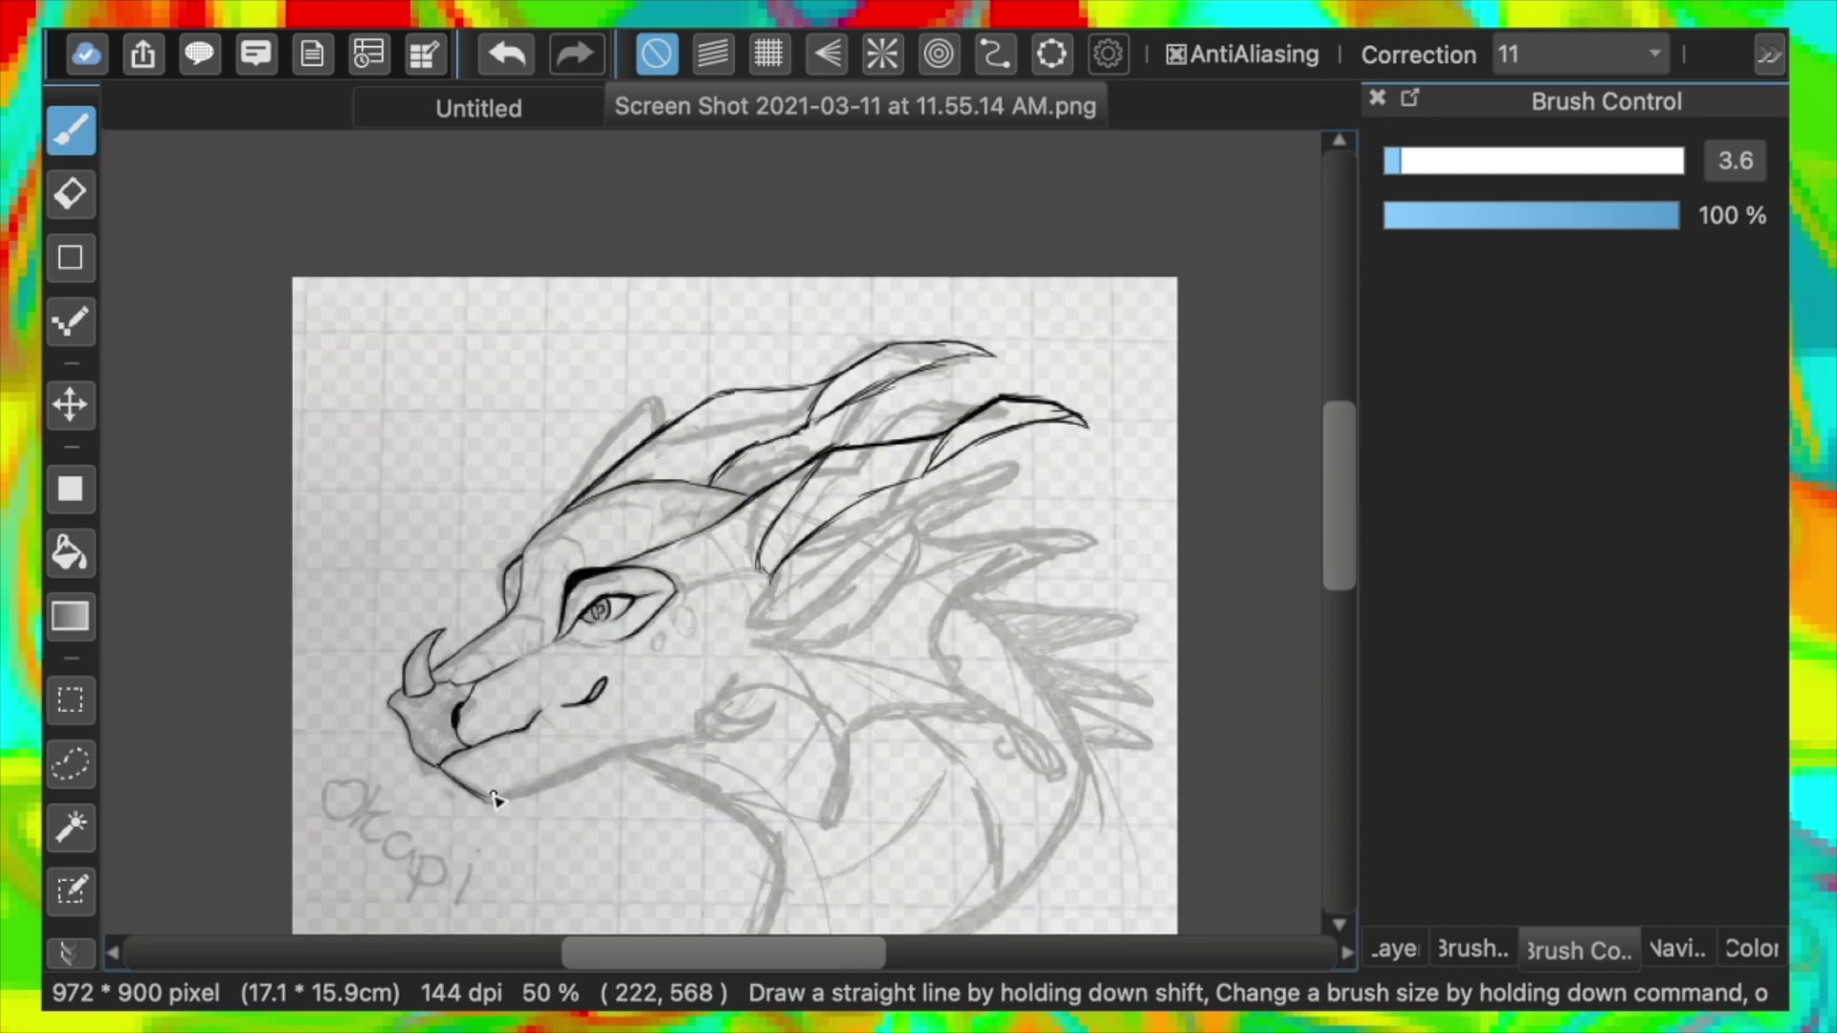
{"action": "left_click_drag", "start_coordinate": [1330, 494], "coordinate": [1328, 551]}
{"action": "key", "text": "super+plus"}
{"action": "key", "text": "super+plus"}
{"action": "left_click_drag", "start_coordinate": [349, 620], "coordinate": [478, 565]}
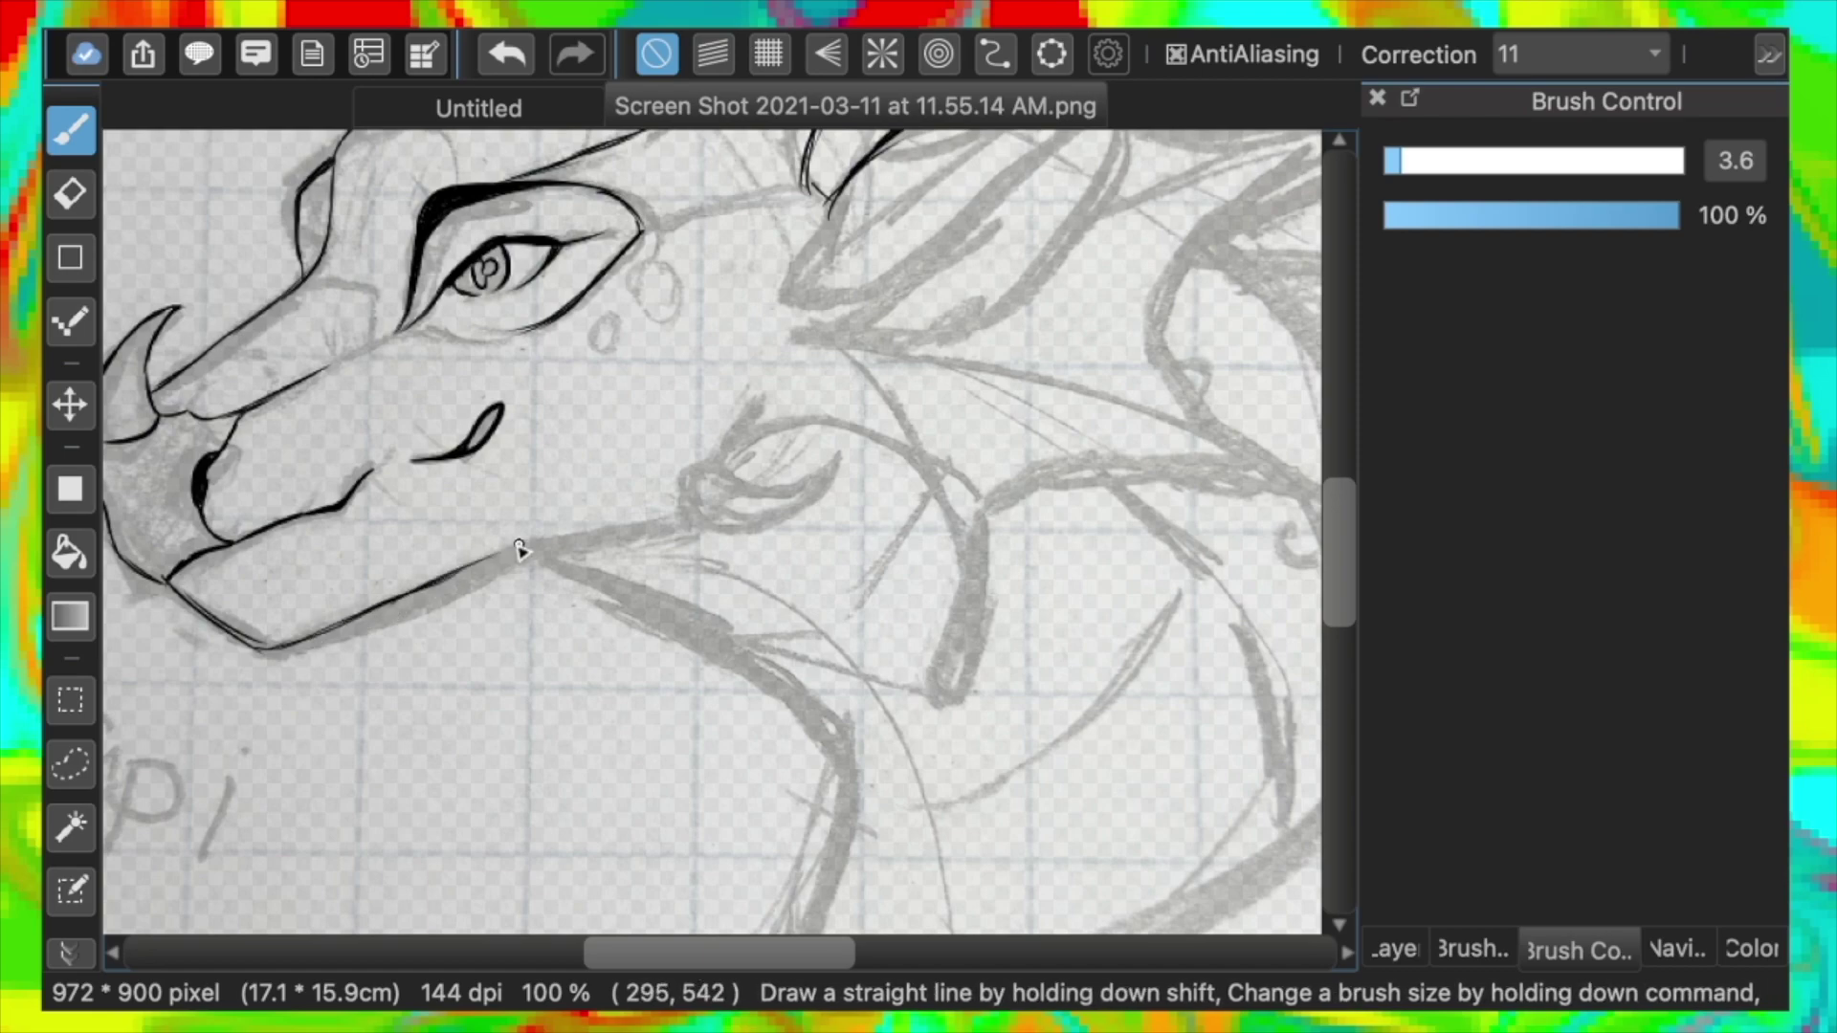
{"action": "mouse_move", "coordinate": [597, 531]}
{"action": "left_mouse_down"}
{"action": "mouse_move", "coordinate": [849, 463]}
{"action": "mouse_move", "coordinate": [659, 488]}
{"action": "left_mouse_up"}
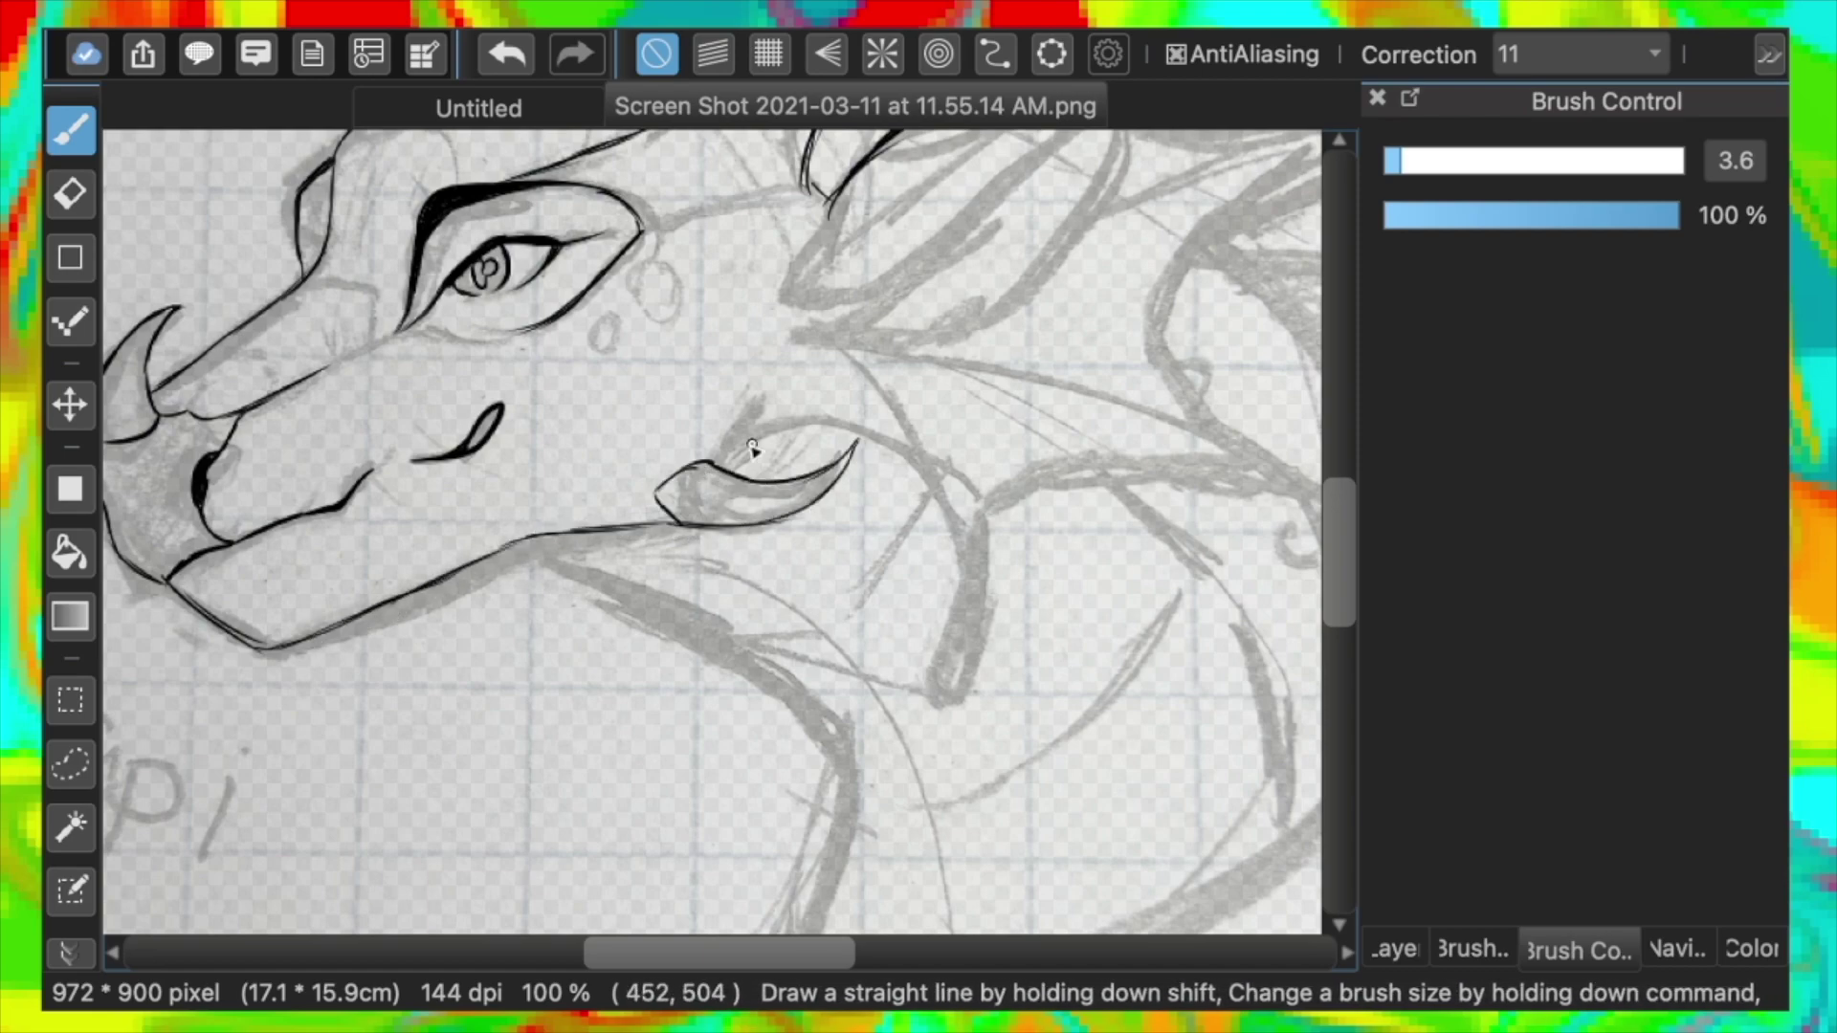
Ink the front edge of the neck from the jaw down to its base
{"action": "scroll", "coordinate": [670, 517], "scroll_direction": "down", "scroll_amount": 1}
{"action": "left_click_drag", "start_coordinate": [589, 547], "coordinate": [818, 713]}
{"action": "left_click_drag", "start_coordinate": [783, 804], "coordinate": [771, 842]}
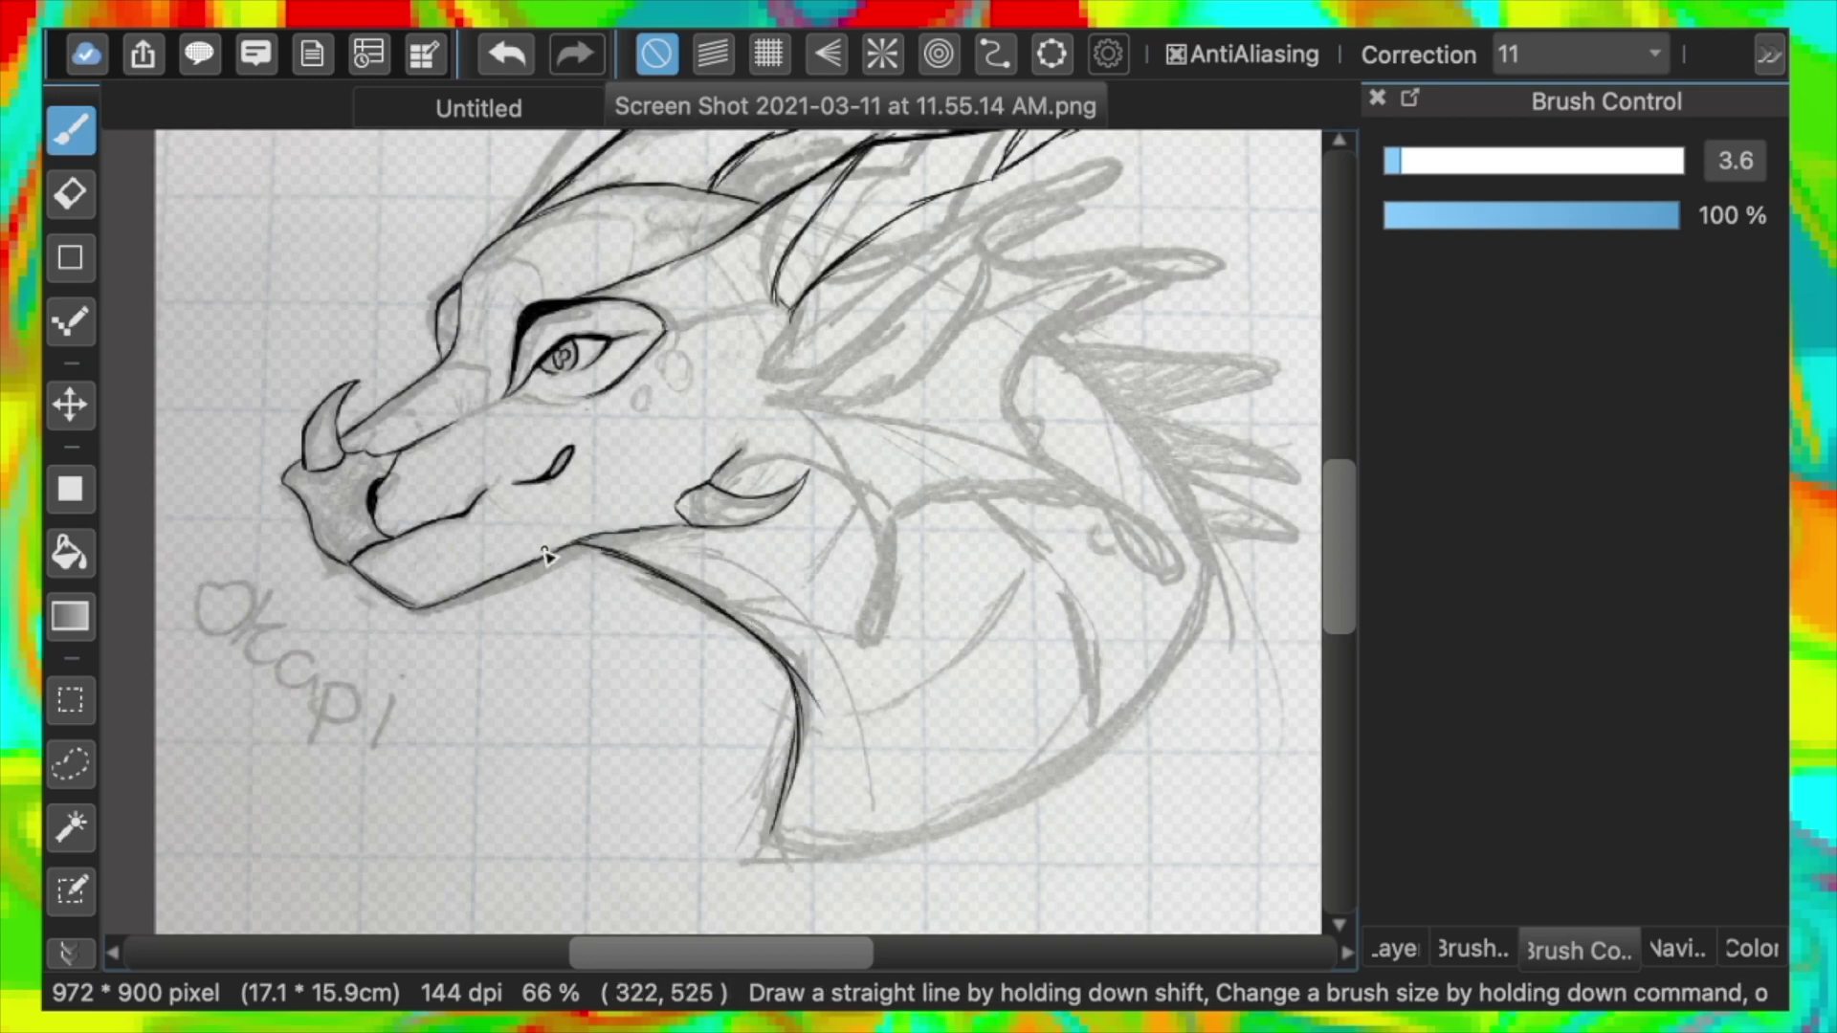
Ink the long frill spines behind the head, redoing the first misplaced stroke
{"action": "mouse_move", "coordinate": [773, 366]}
{"action": "left_mouse_down"}
{"action": "mouse_move", "coordinate": [957, 280]}
{"action": "mouse_move", "coordinate": [912, 382]}
{"action": "mouse_move", "coordinate": [789, 403]}
{"action": "mouse_move", "coordinate": [955, 265]}
{"action": "left_mouse_up"}
{"action": "left_click", "coordinate": [505, 57]}
{"action": "mouse_move", "coordinate": [763, 376]}
{"action": "left_mouse_down"}
{"action": "mouse_move", "coordinate": [1002, 212]}
{"action": "mouse_move", "coordinate": [1138, 172]}
{"action": "left_mouse_up"}
{"action": "mouse_move", "coordinate": [994, 326]}
{"action": "left_mouse_down"}
{"action": "mouse_move", "coordinate": [1169, 269]}
{"action": "mouse_move", "coordinate": [1143, 263]}
{"action": "left_mouse_up"}
{"action": "mouse_move", "coordinate": [807, 405]}
{"action": "left_mouse_down"}
{"action": "mouse_move", "coordinate": [1138, 532]}
{"action": "mouse_move", "coordinate": [1175, 596]}
{"action": "mouse_move", "coordinate": [885, 641]}
{"action": "left_mouse_up"}
Ink the curve linking the jaw horn to the frill and the webbing between the frill's spines
{"action": "left_click_drag", "start_coordinate": [710, 476], "coordinate": [818, 475]}
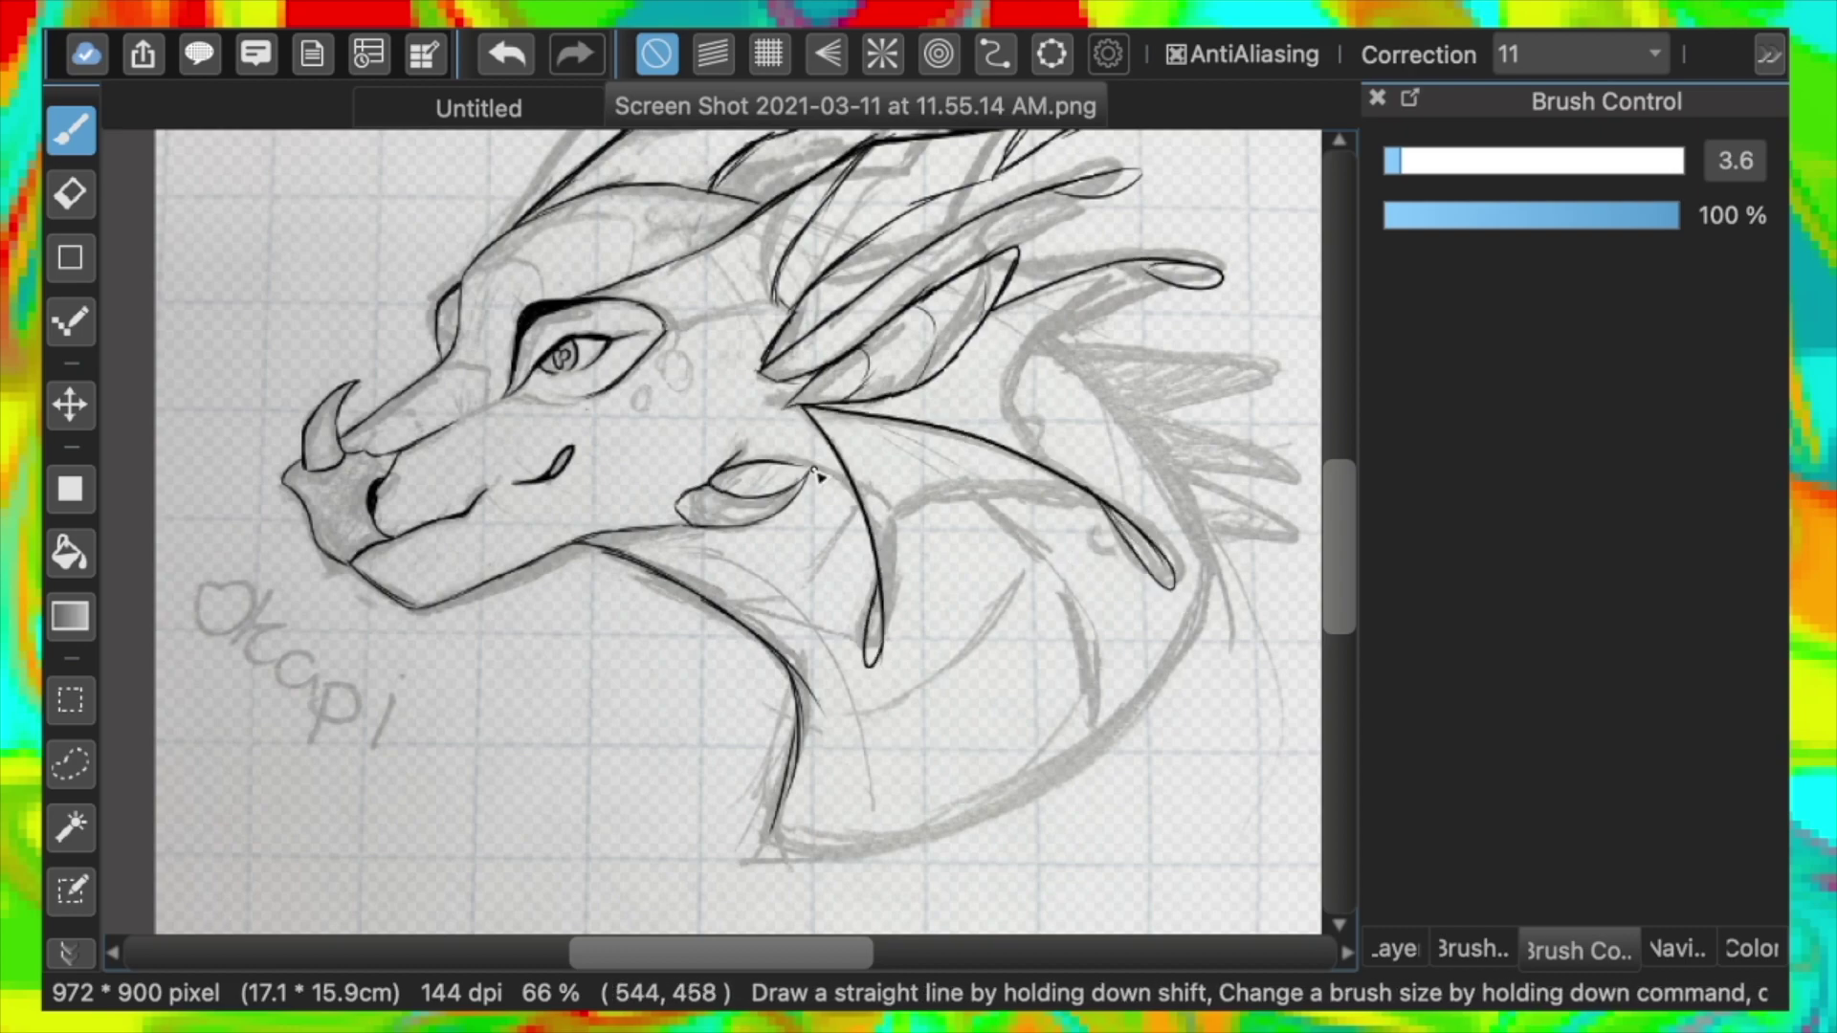
{"action": "key", "text": "e"}
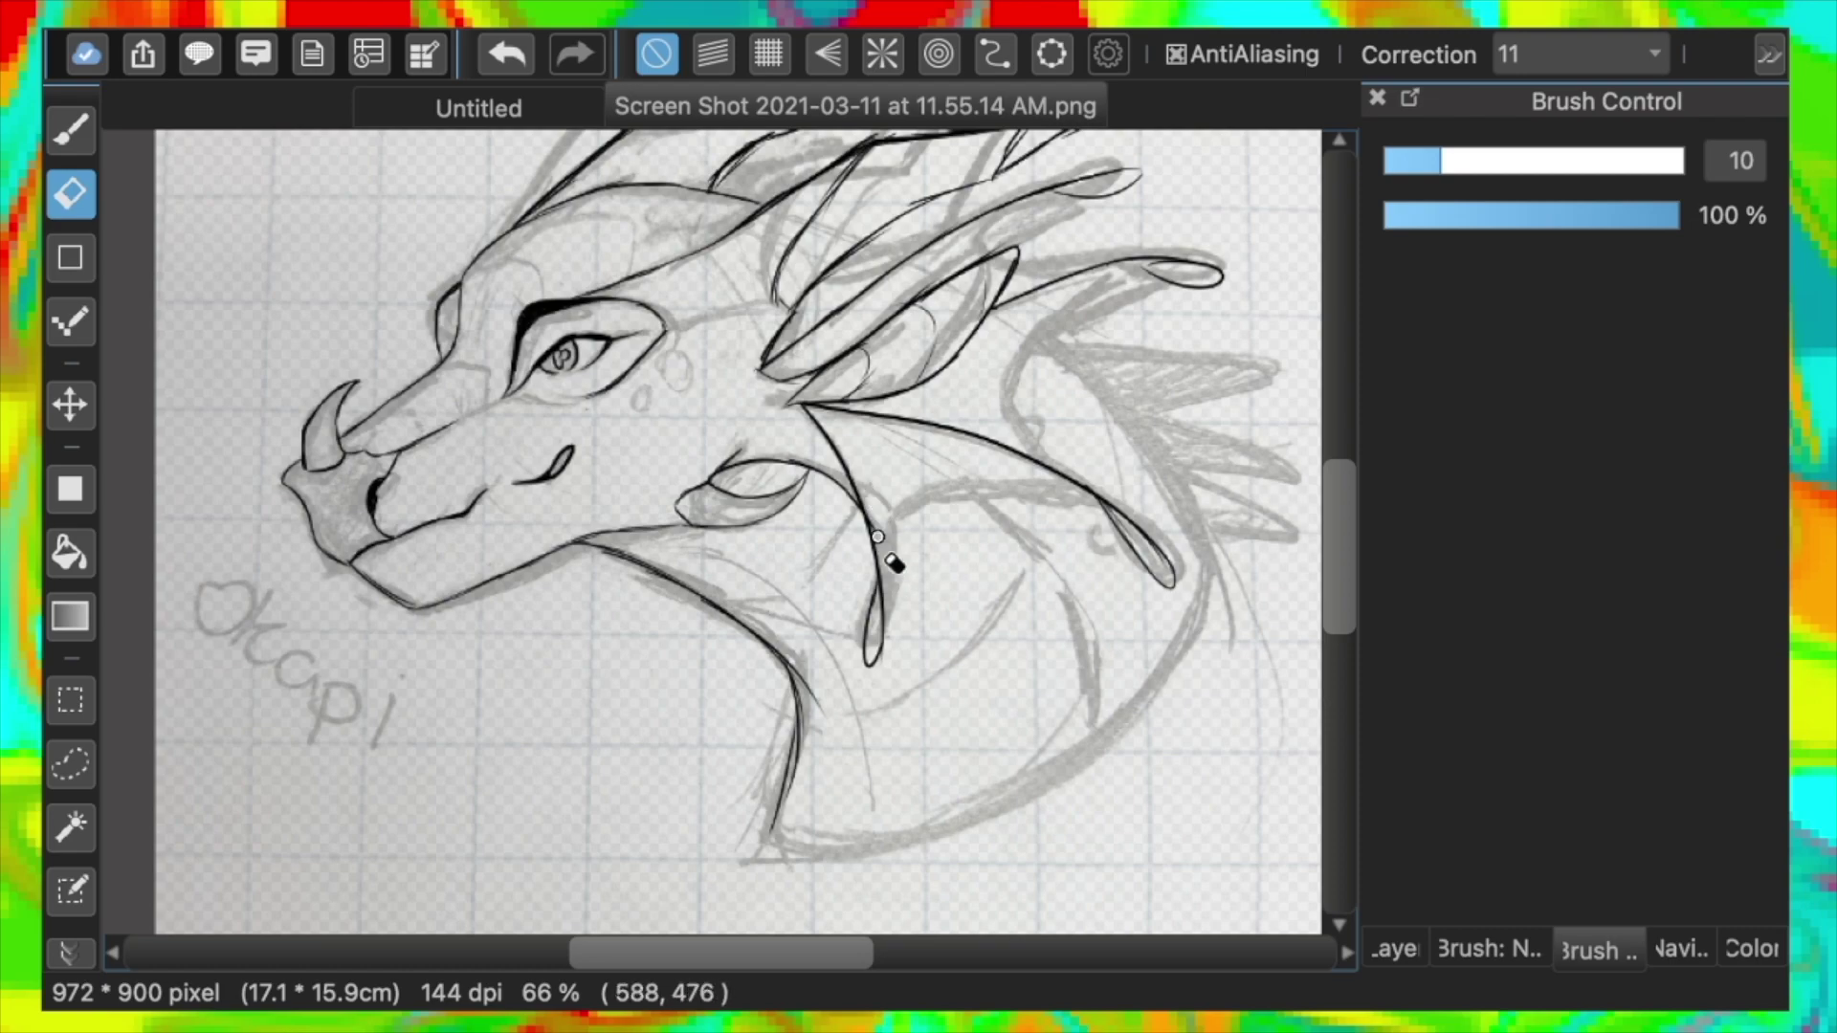
{"action": "key", "text": "b"}
{"action": "mouse_move", "coordinate": [879, 570]}
{"action": "left_mouse_down"}
{"action": "mouse_move", "coordinate": [1069, 476]}
{"action": "mouse_move", "coordinate": [1118, 264]}
{"action": "mouse_move", "coordinate": [1032, 205]}
{"action": "left_mouse_up"}
{"action": "key", "text": "e"}
{"action": "key", "text": "b"}
{"action": "left_click_drag", "start_coordinate": [850, 257], "coordinate": [957, 234]}
Ink the neck's folds, back edge and base, and add the pointed spikes along the back of the neck
{"action": "left_click_drag", "start_coordinate": [947, 487], "coordinate": [1053, 572]}
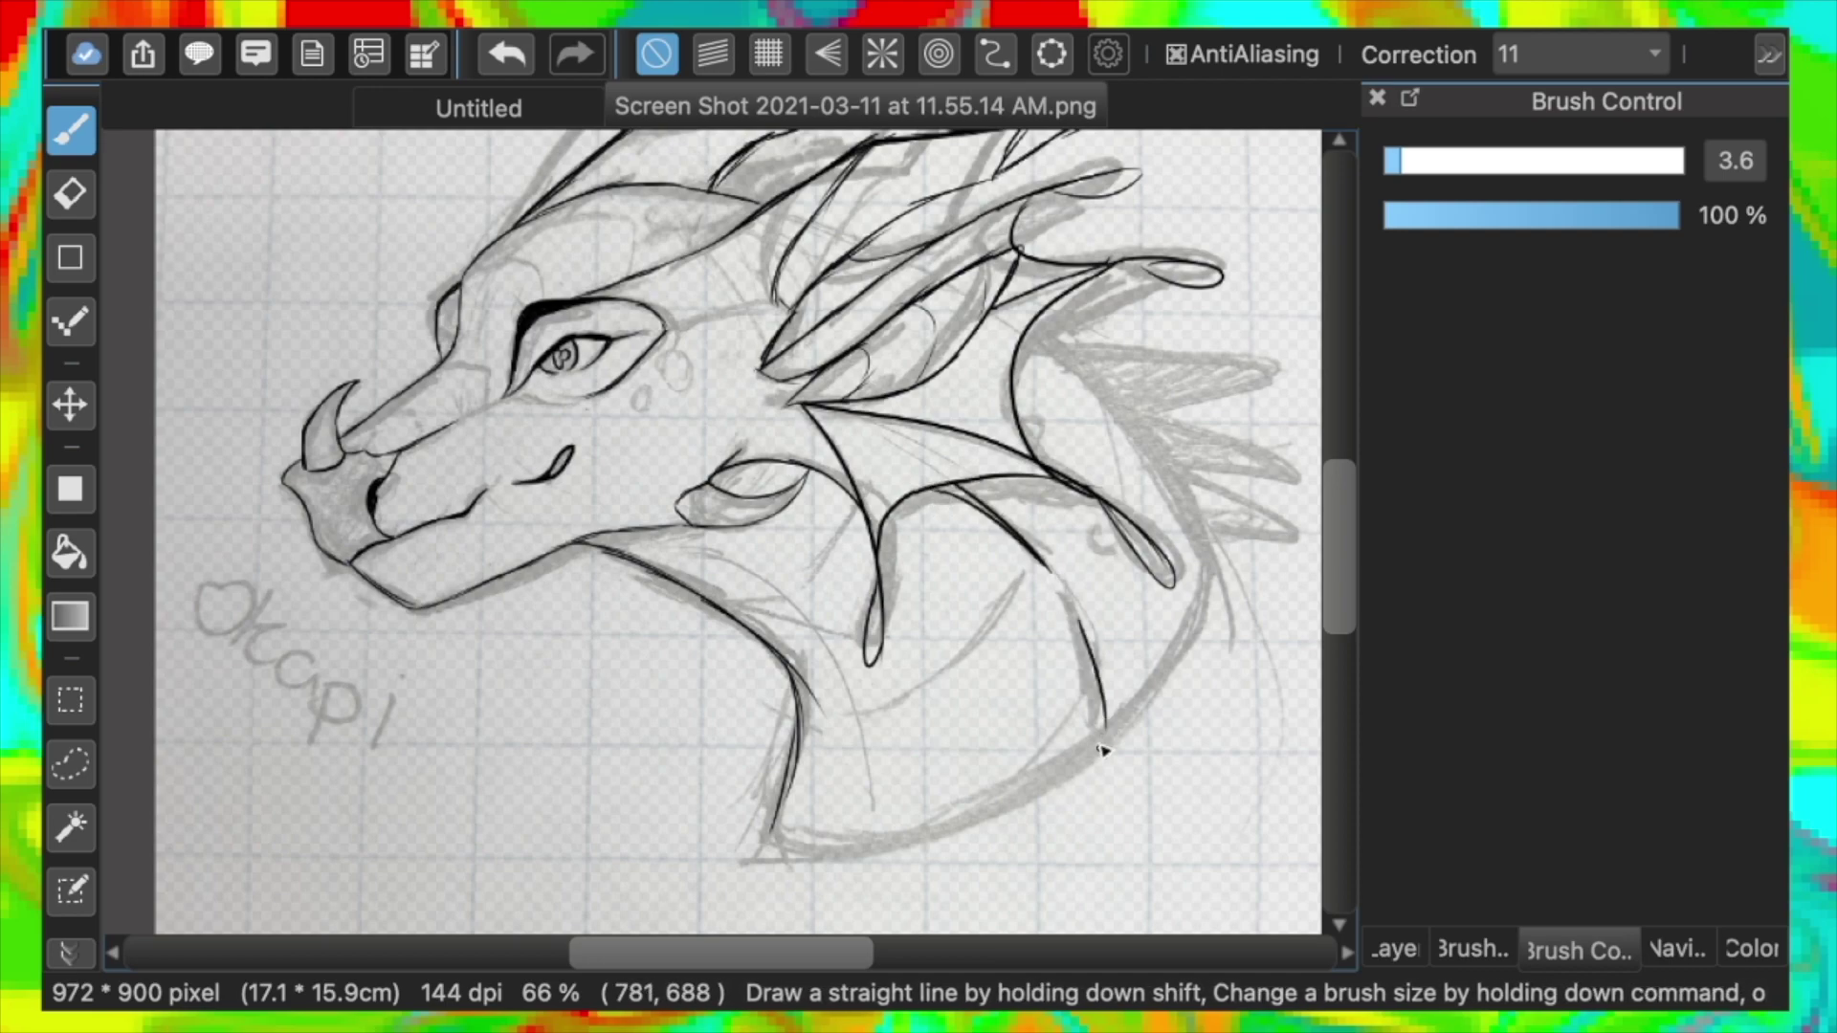
{"action": "mouse_move", "coordinate": [1207, 560]}
{"action": "left_mouse_down"}
{"action": "mouse_move", "coordinate": [1138, 713]}
{"action": "mouse_move", "coordinate": [807, 848]}
{"action": "left_mouse_up"}
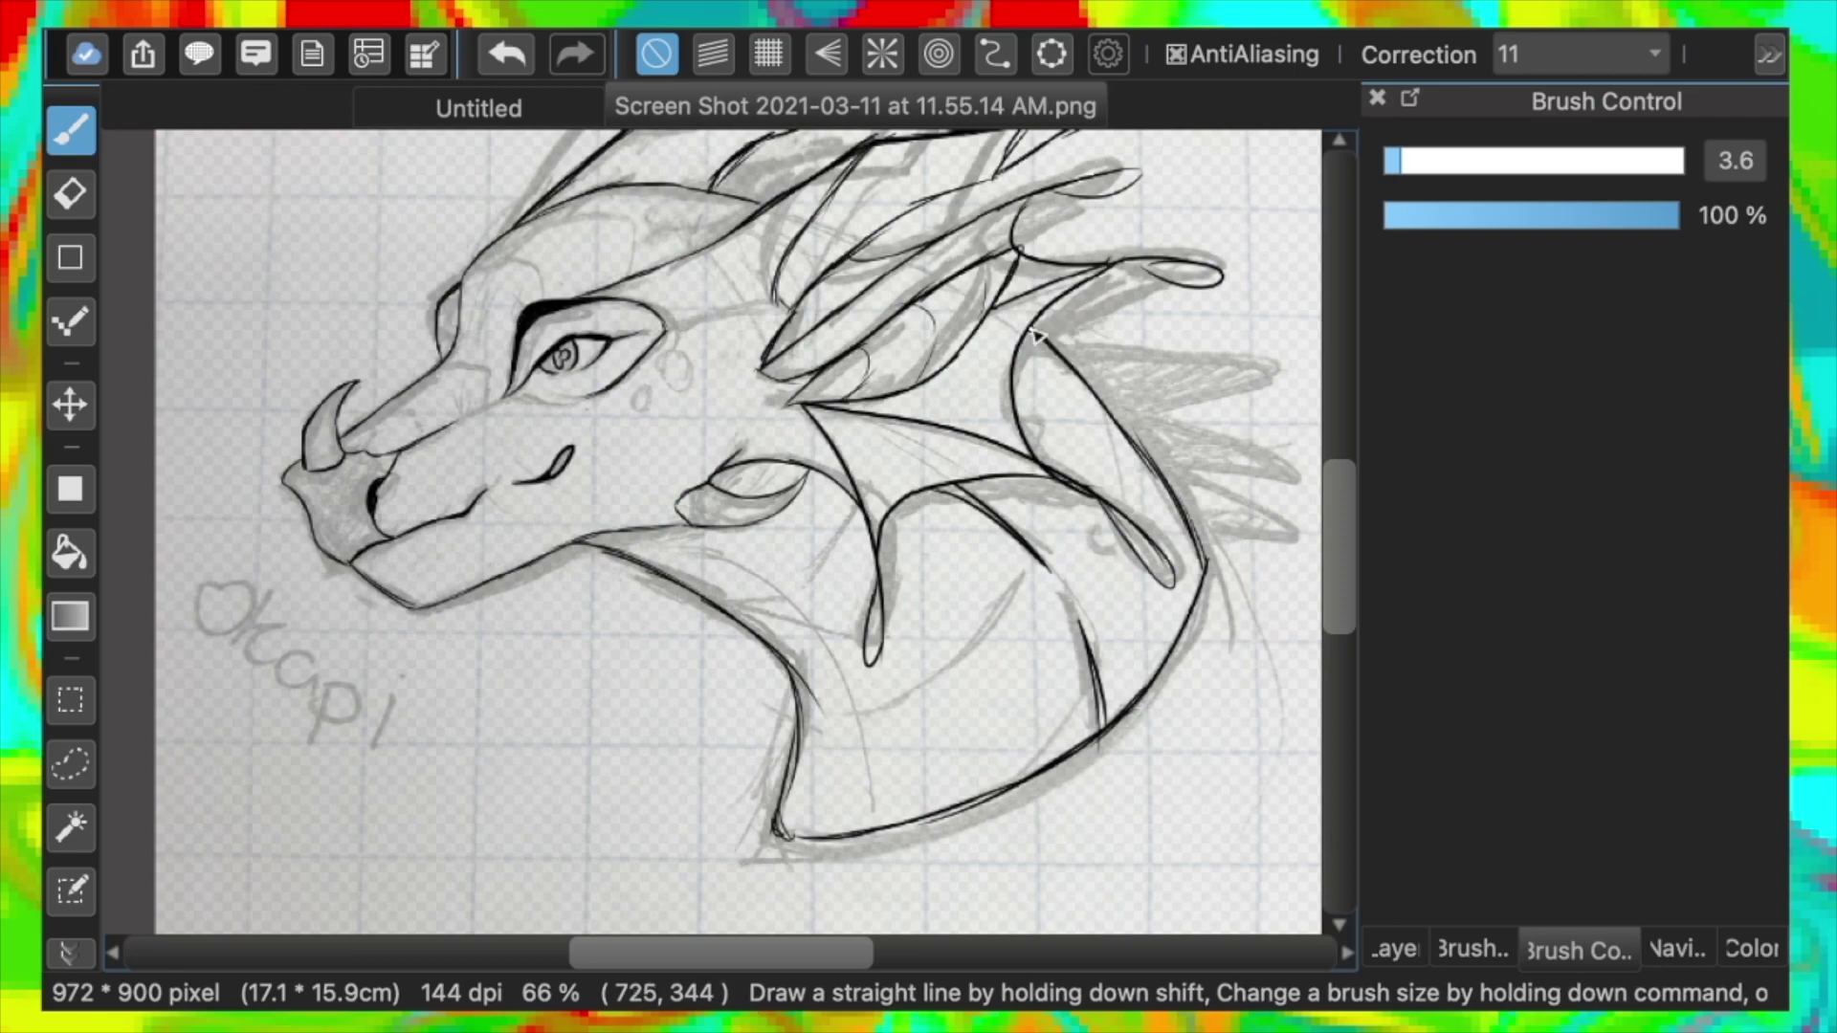
{"action": "key", "text": "super+minus"}
{"action": "left_click_drag", "start_coordinate": [960, 383], "coordinate": [1132, 409]}
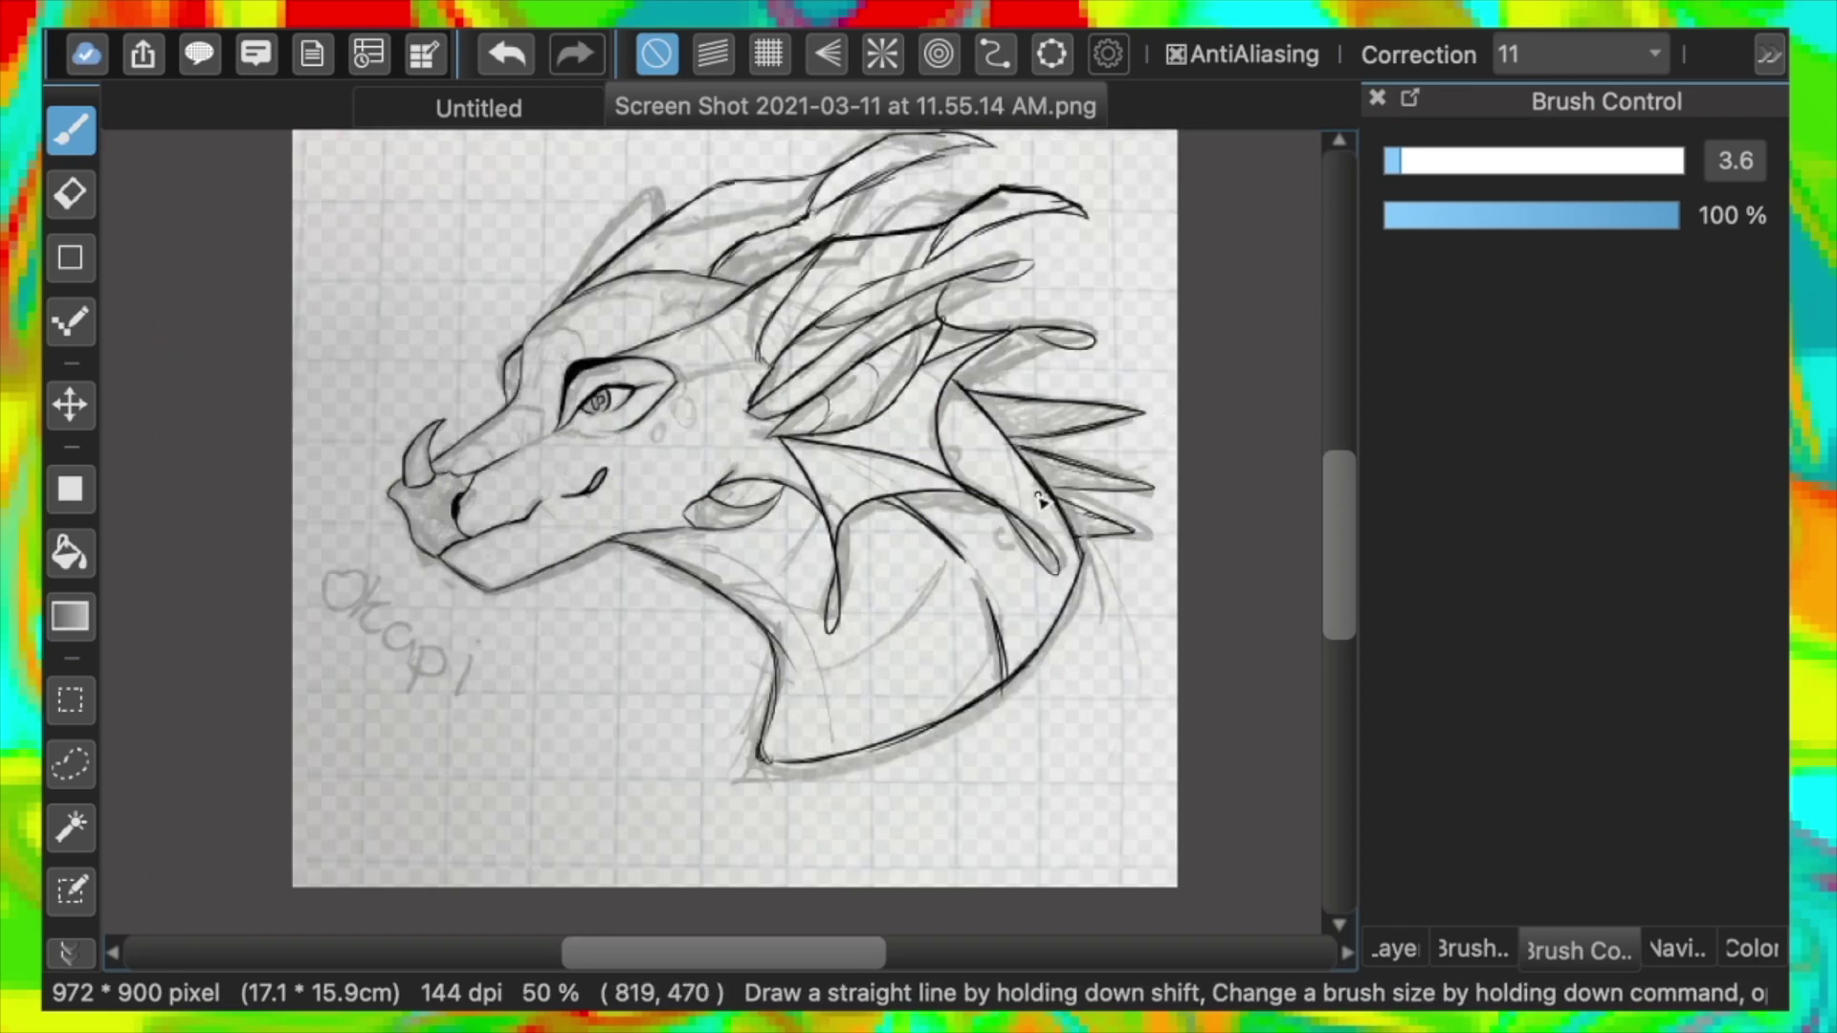
{"action": "left_click_drag", "start_coordinate": [1002, 354], "coordinate": [1096, 364]}
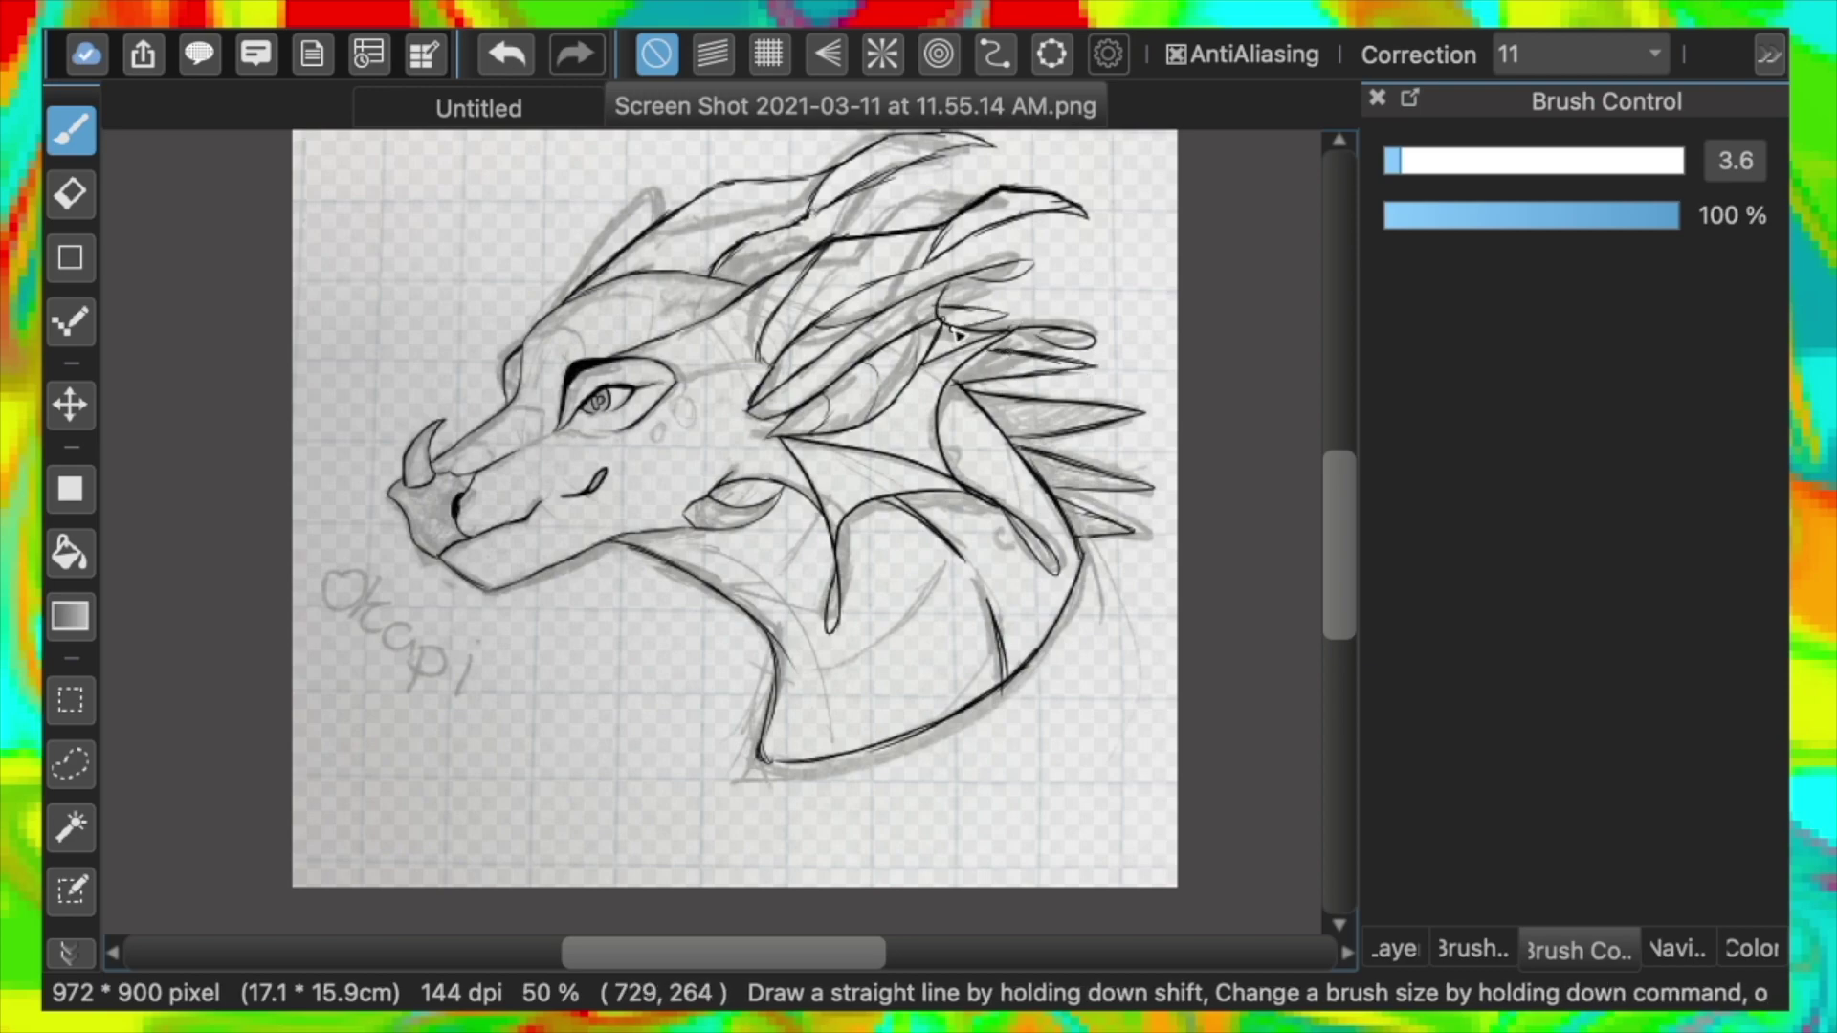
Ink the pointed shape at the horns' base, plus the two circles and the connecting line behind the eye
{"action": "left_click_drag", "start_coordinate": [809, 238], "coordinate": [720, 276]}
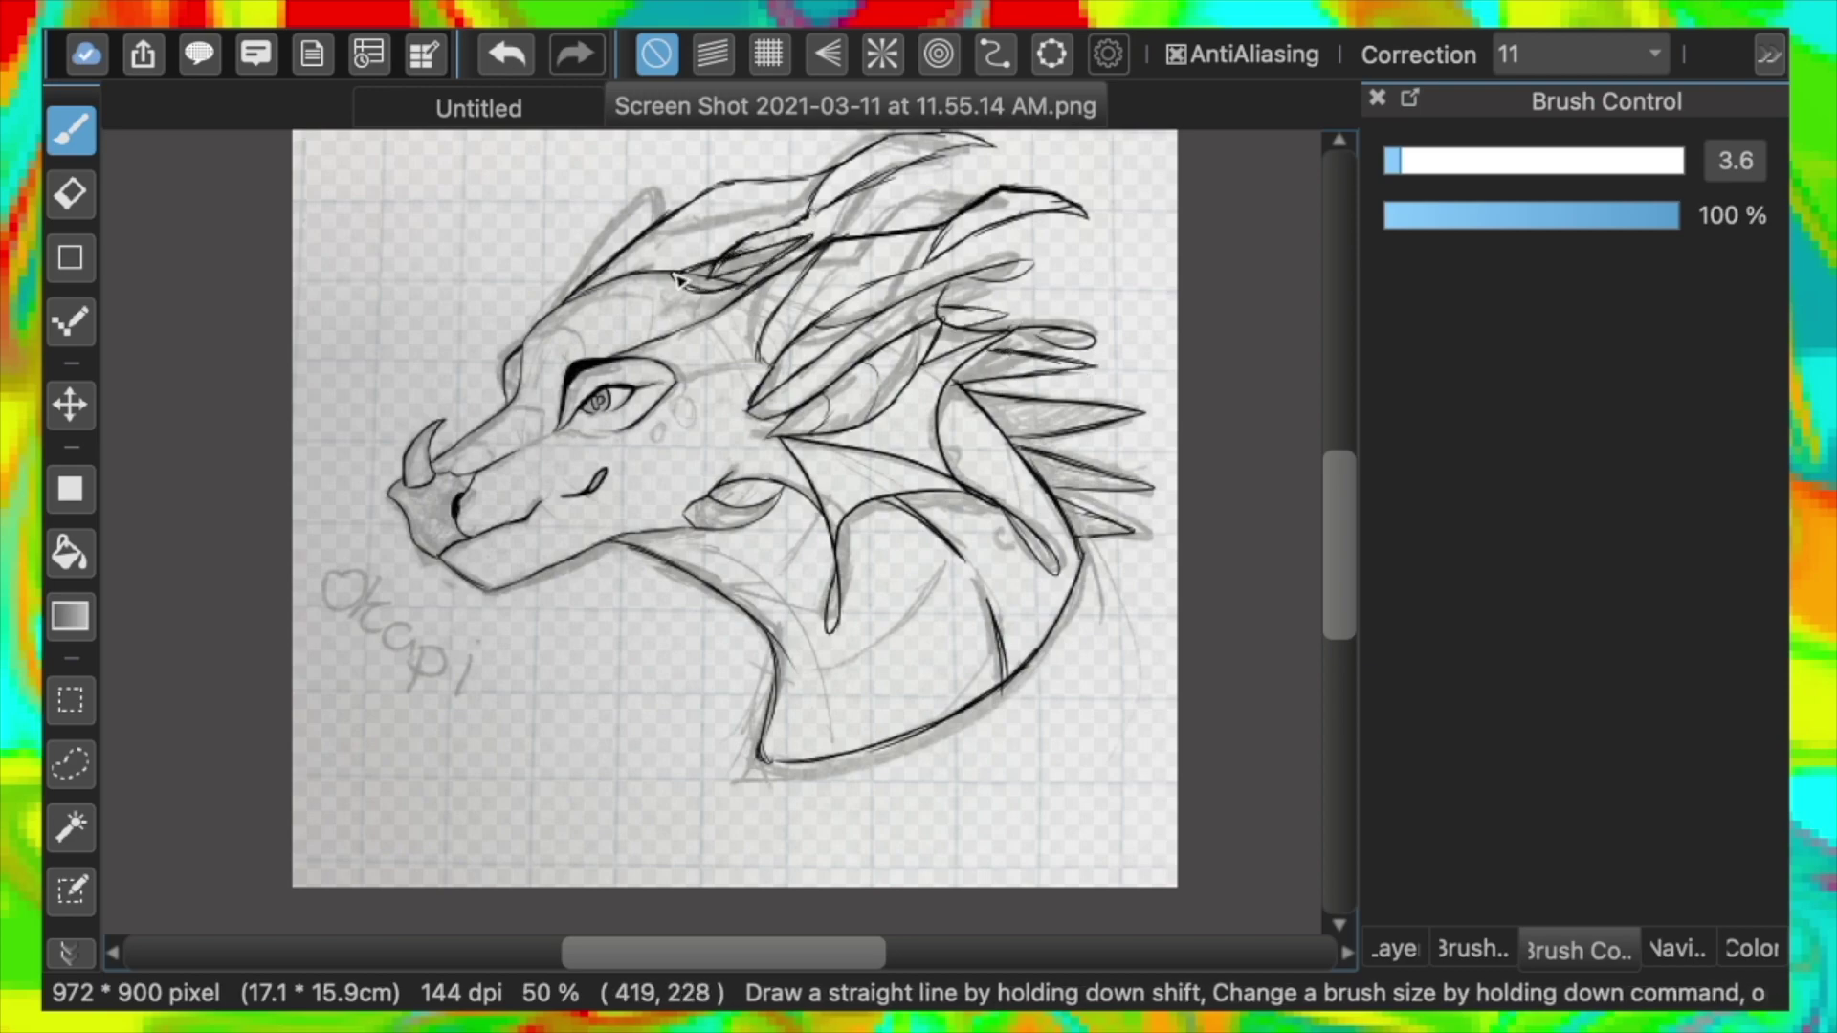
{"action": "key", "text": "e"}
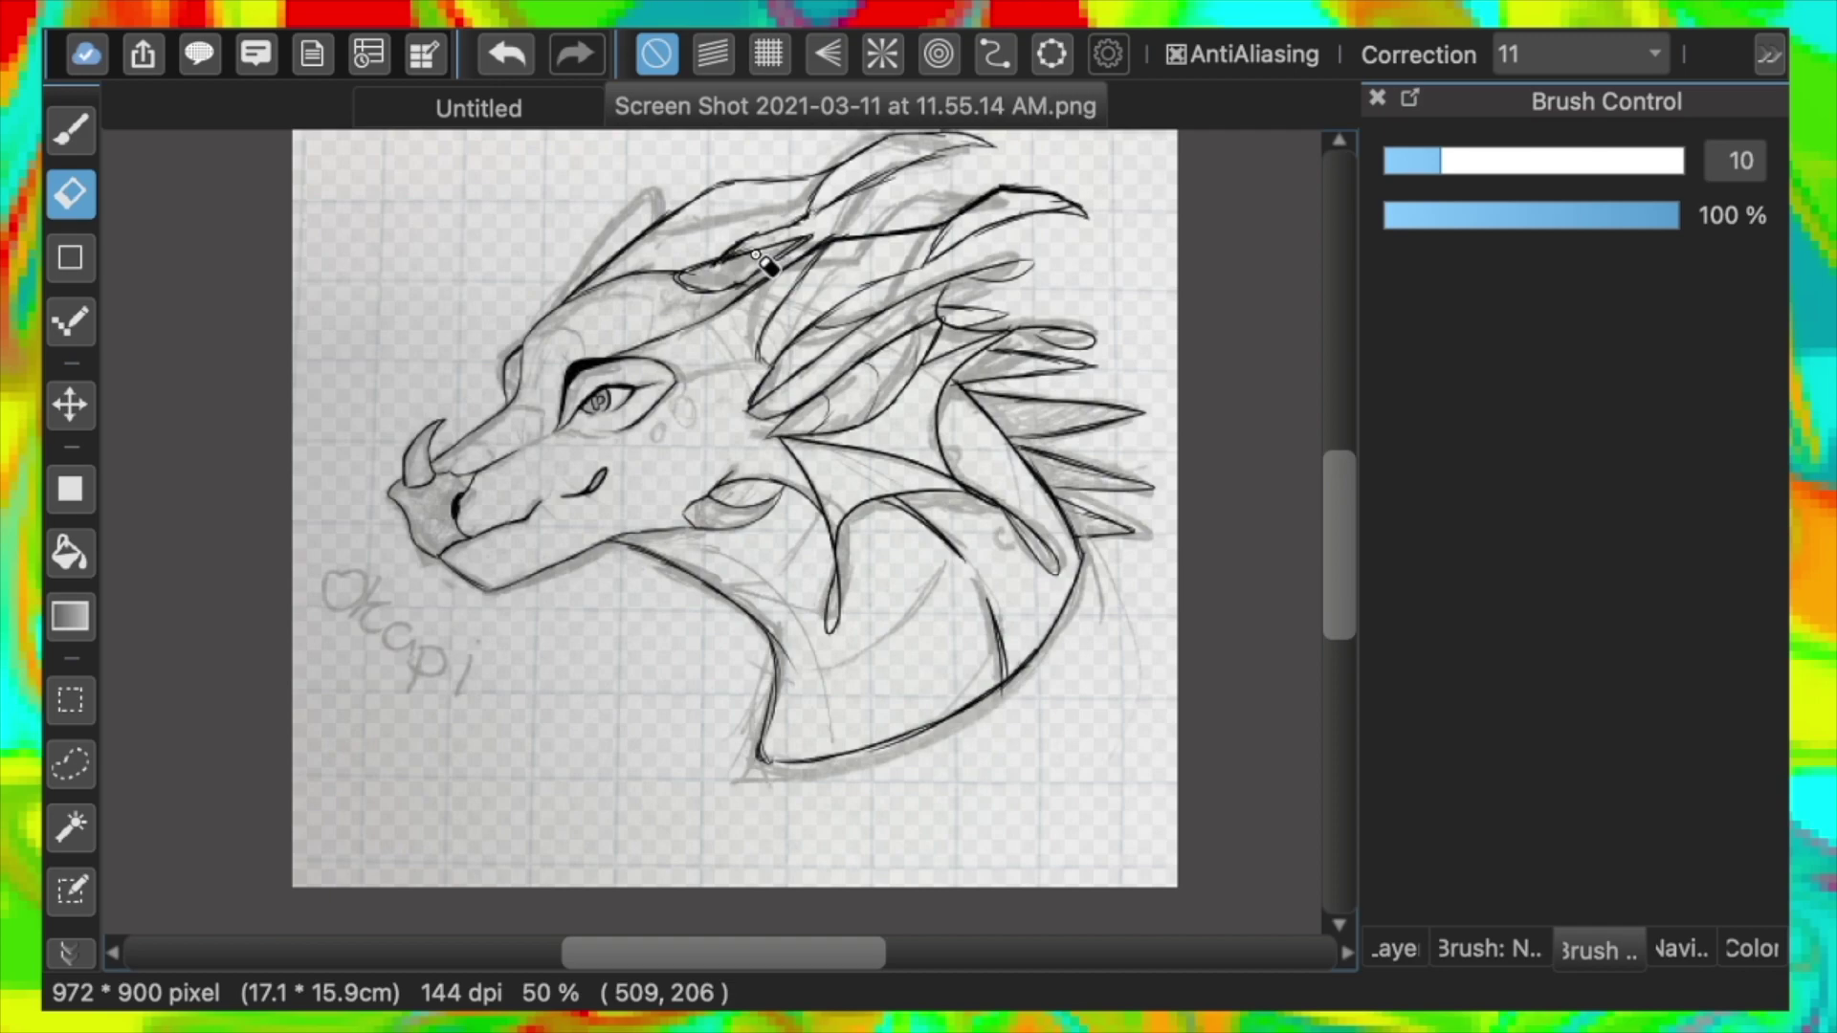
{"action": "left_click", "coordinate": [67, 135]}
{"action": "key", "text": "super+plus"}
{"action": "left_click_drag", "start_coordinate": [666, 354], "coordinate": [670, 353]}
{"action": "left_click_drag", "start_coordinate": [635, 394], "coordinate": [643, 397]}
{"action": "left_click_drag", "start_coordinate": [666, 333], "coordinate": [767, 308]}
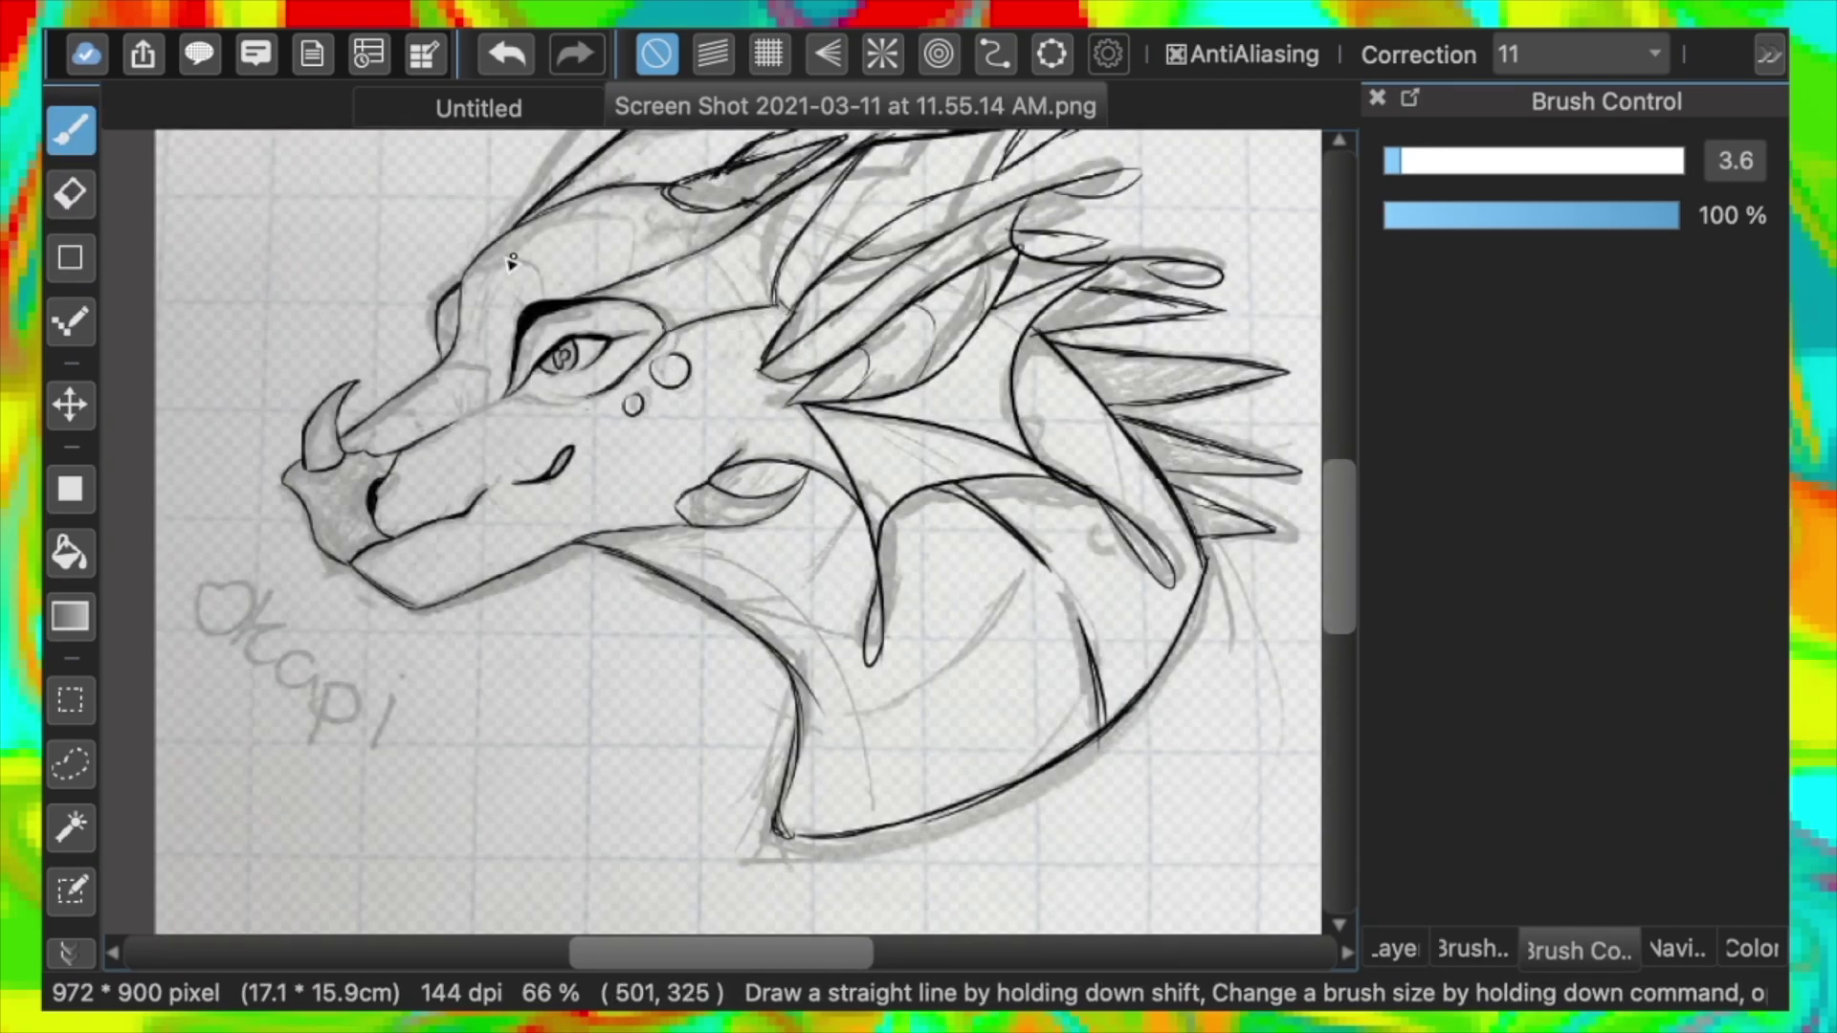
Make Layer2 the active layer and ink the contour lines on the snout and forehead
{"action": "left_click", "coordinate": [1503, 947]}
{"action": "left_click", "coordinate": [1674, 947]}
{"action": "left_click", "coordinate": [1395, 949]}
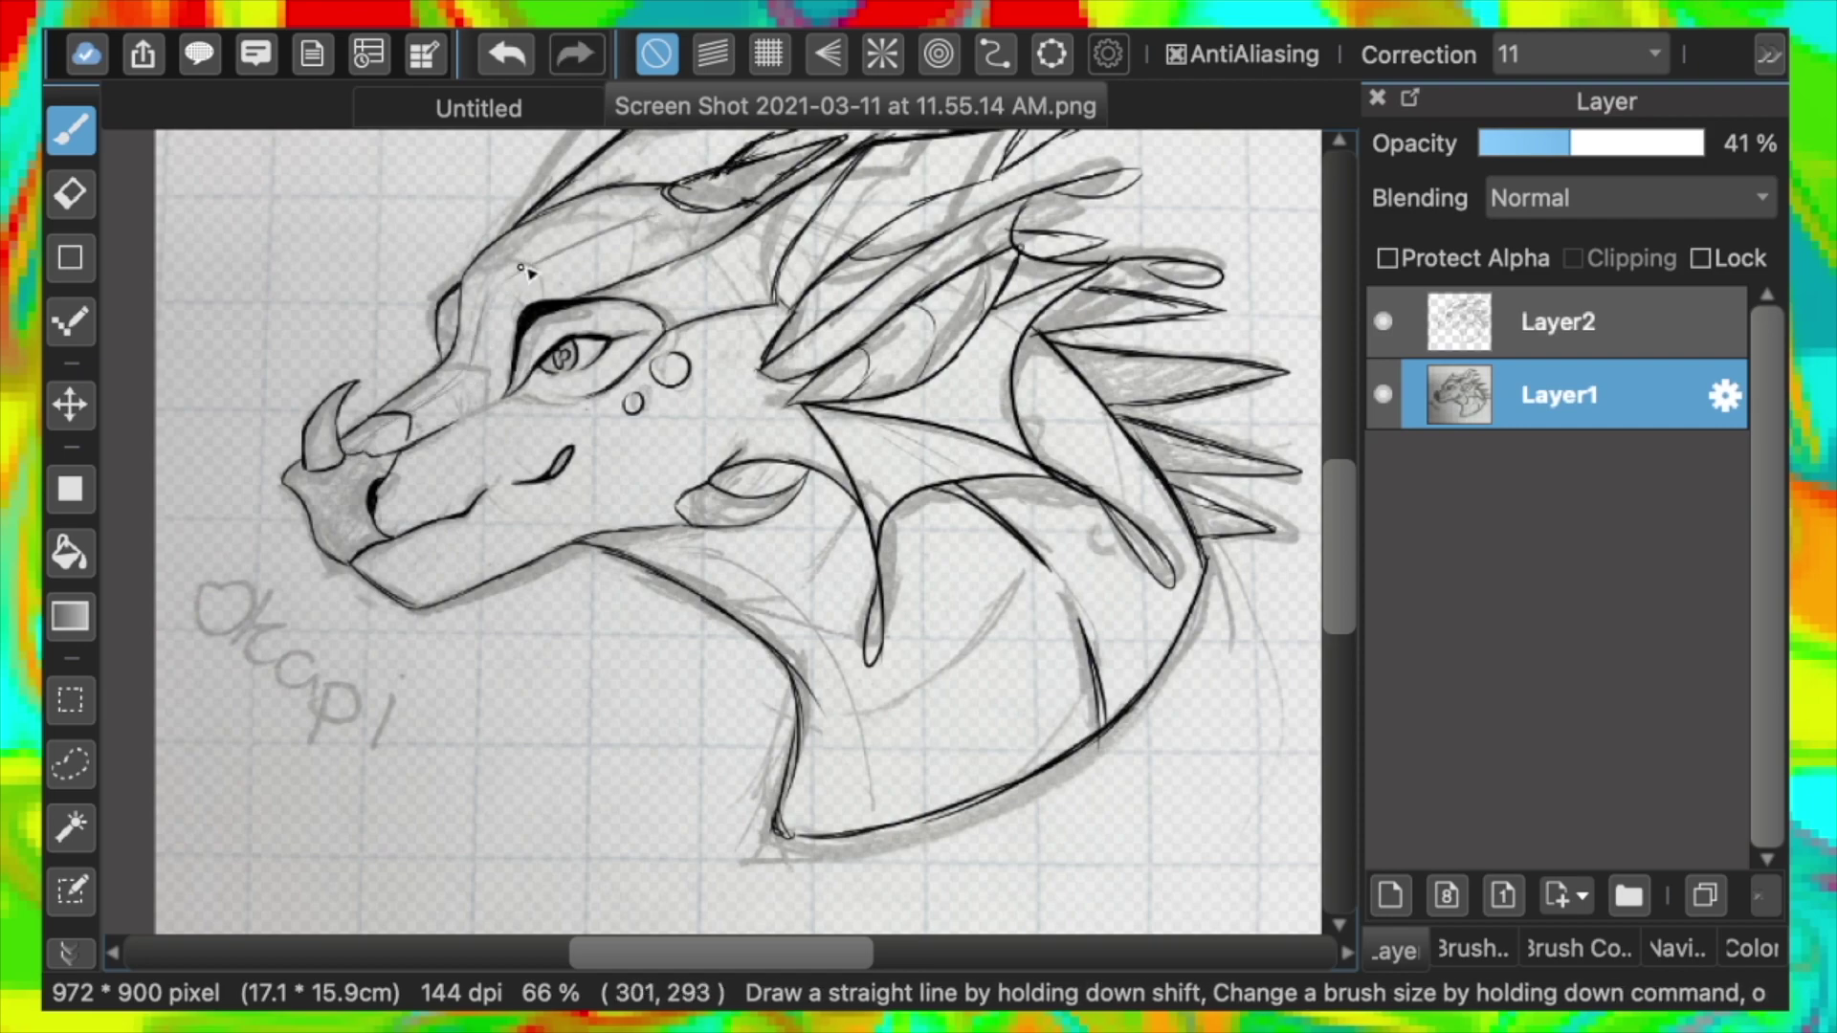
{"action": "left_click", "coordinate": [1558, 323]}
{"action": "left_click_drag", "start_coordinate": [448, 363], "coordinate": [490, 396]}
{"action": "left_click_drag", "start_coordinate": [476, 269], "coordinate": [533, 299]}
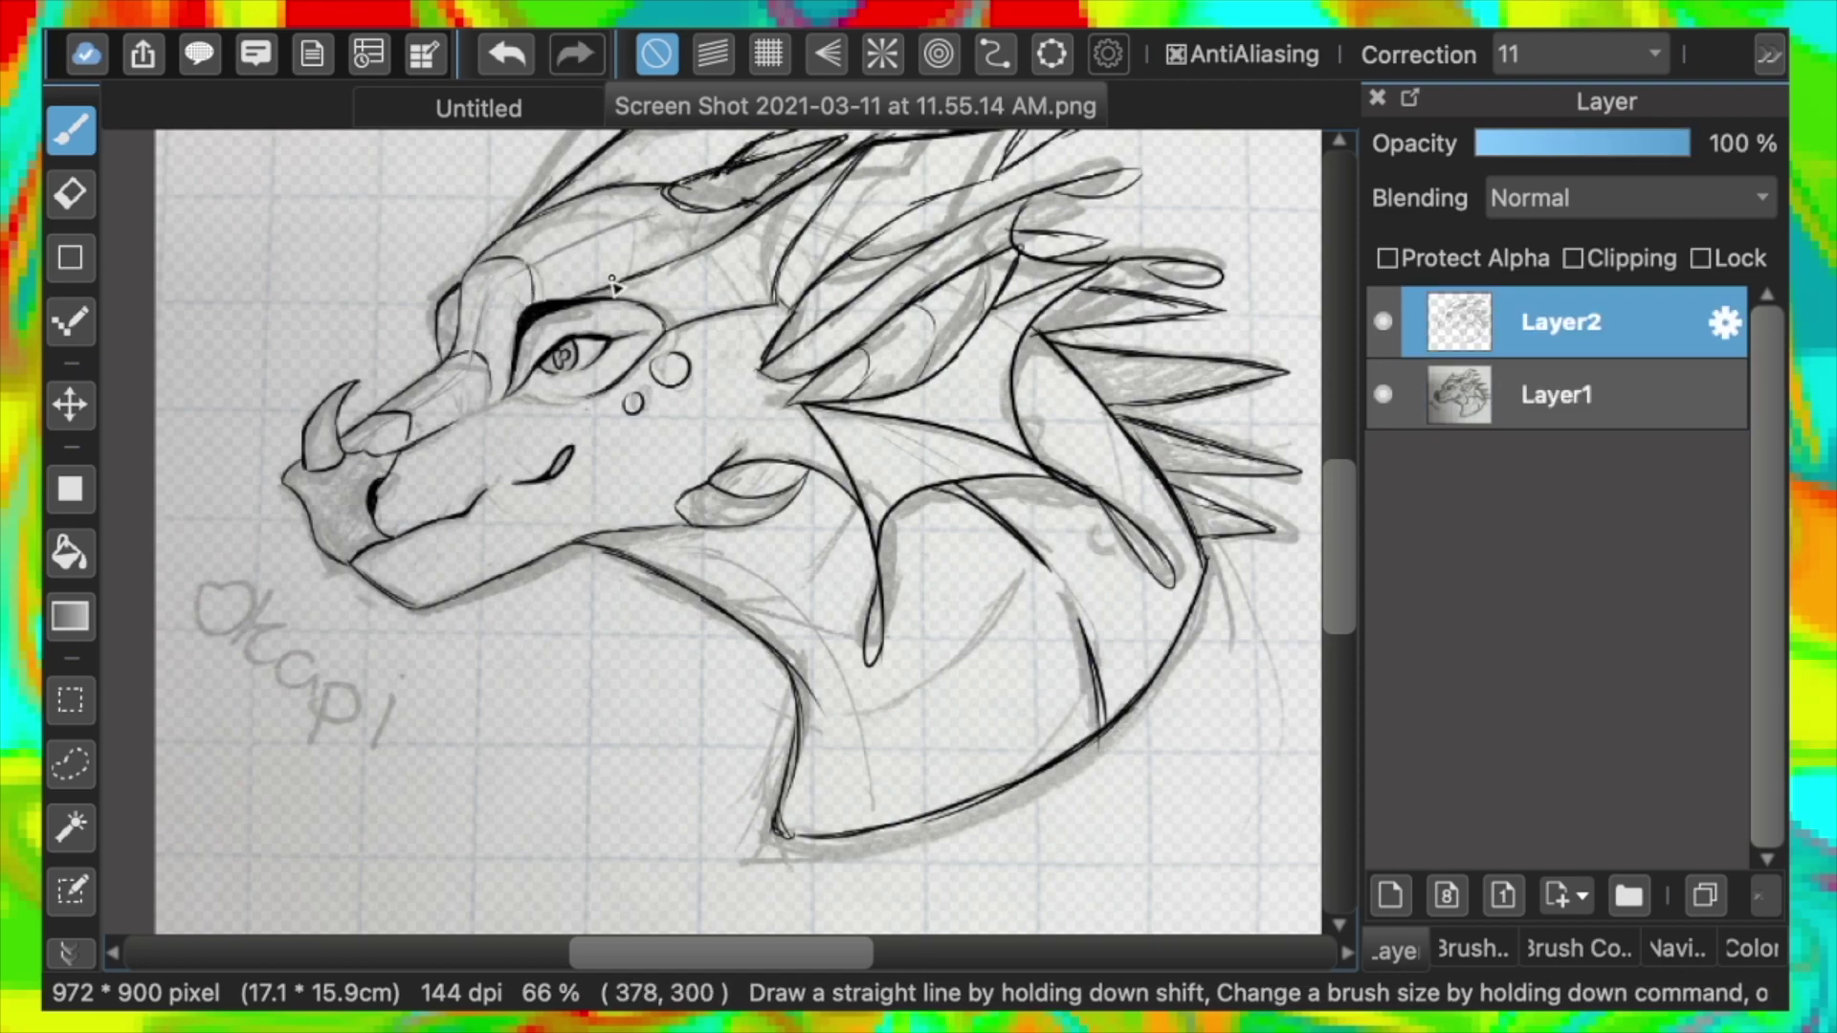
Hide Layer1 and go over the edges of the lower spikes on the back of the neck
{"action": "scroll", "coordinate": [613, 282], "scroll_direction": "down", "scroll_amount": 1}
{"action": "left_click", "coordinate": [1380, 402]}
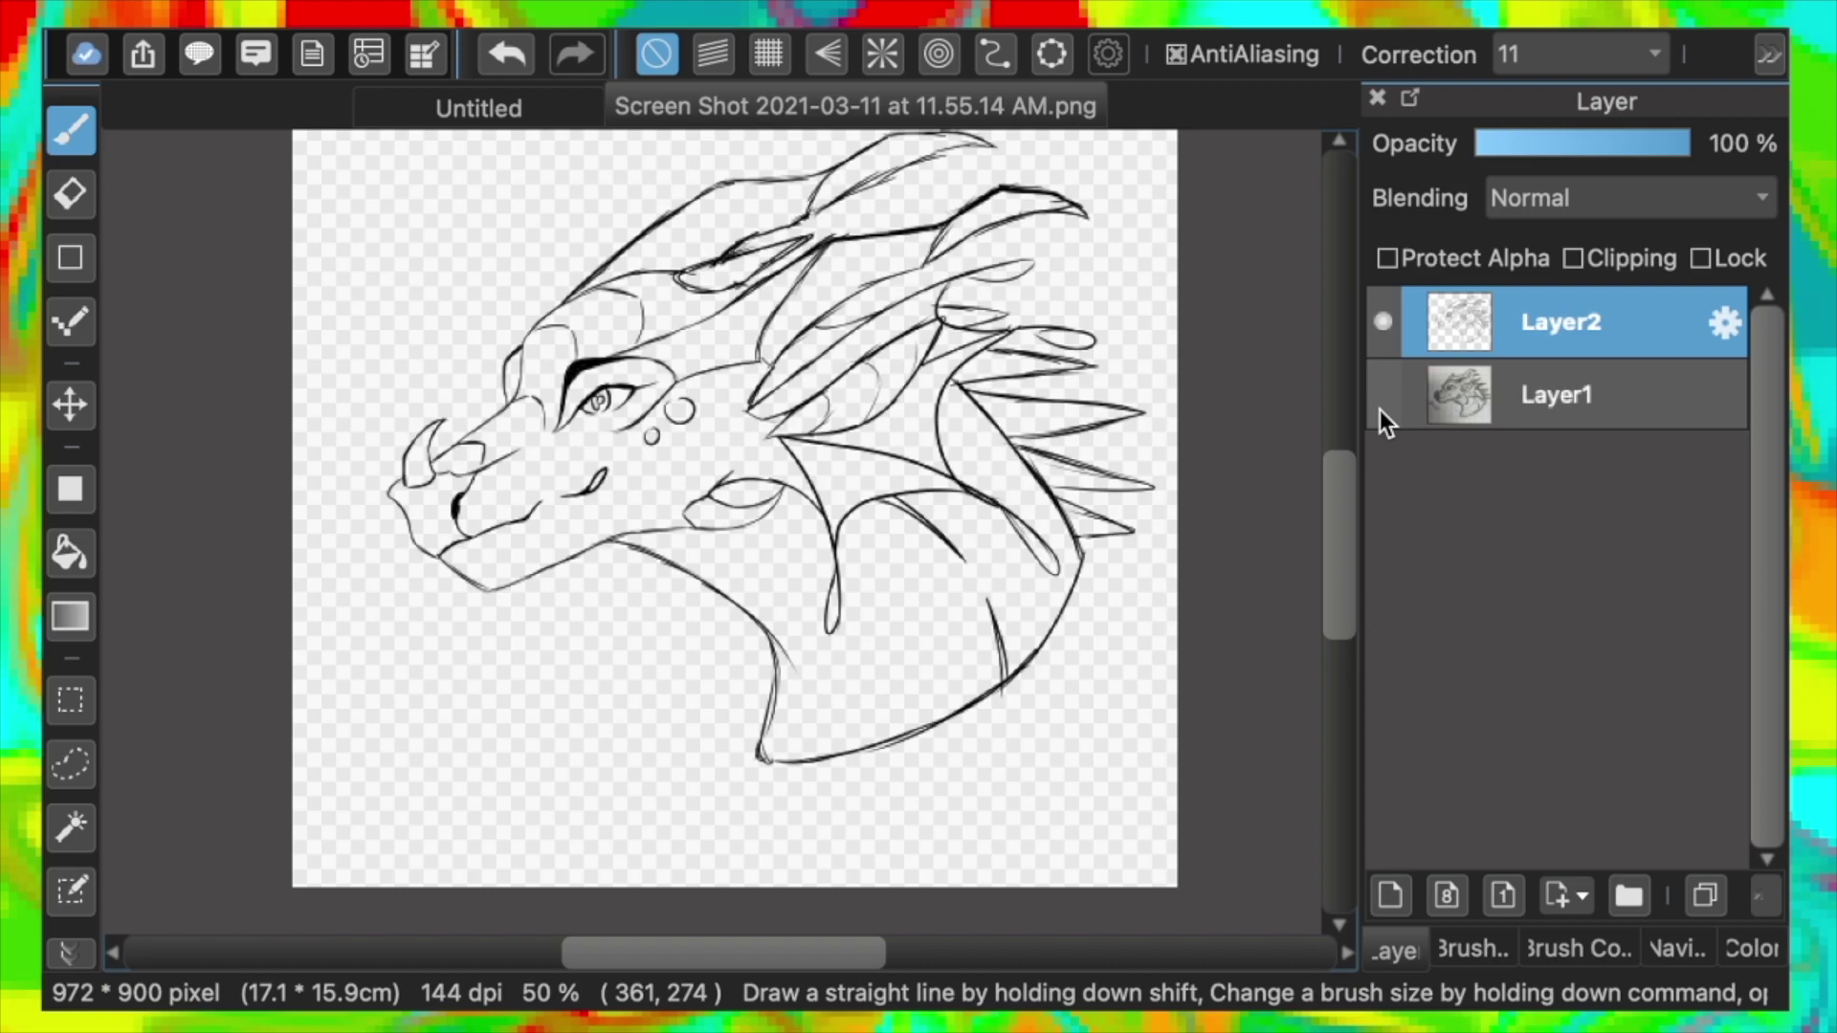
{"action": "scroll", "coordinate": [634, 572], "scroll_direction": "up", "scroll_amount": 2}
{"action": "scroll", "coordinate": [918, 573], "scroll_direction": "right", "scroll_amount": 5}
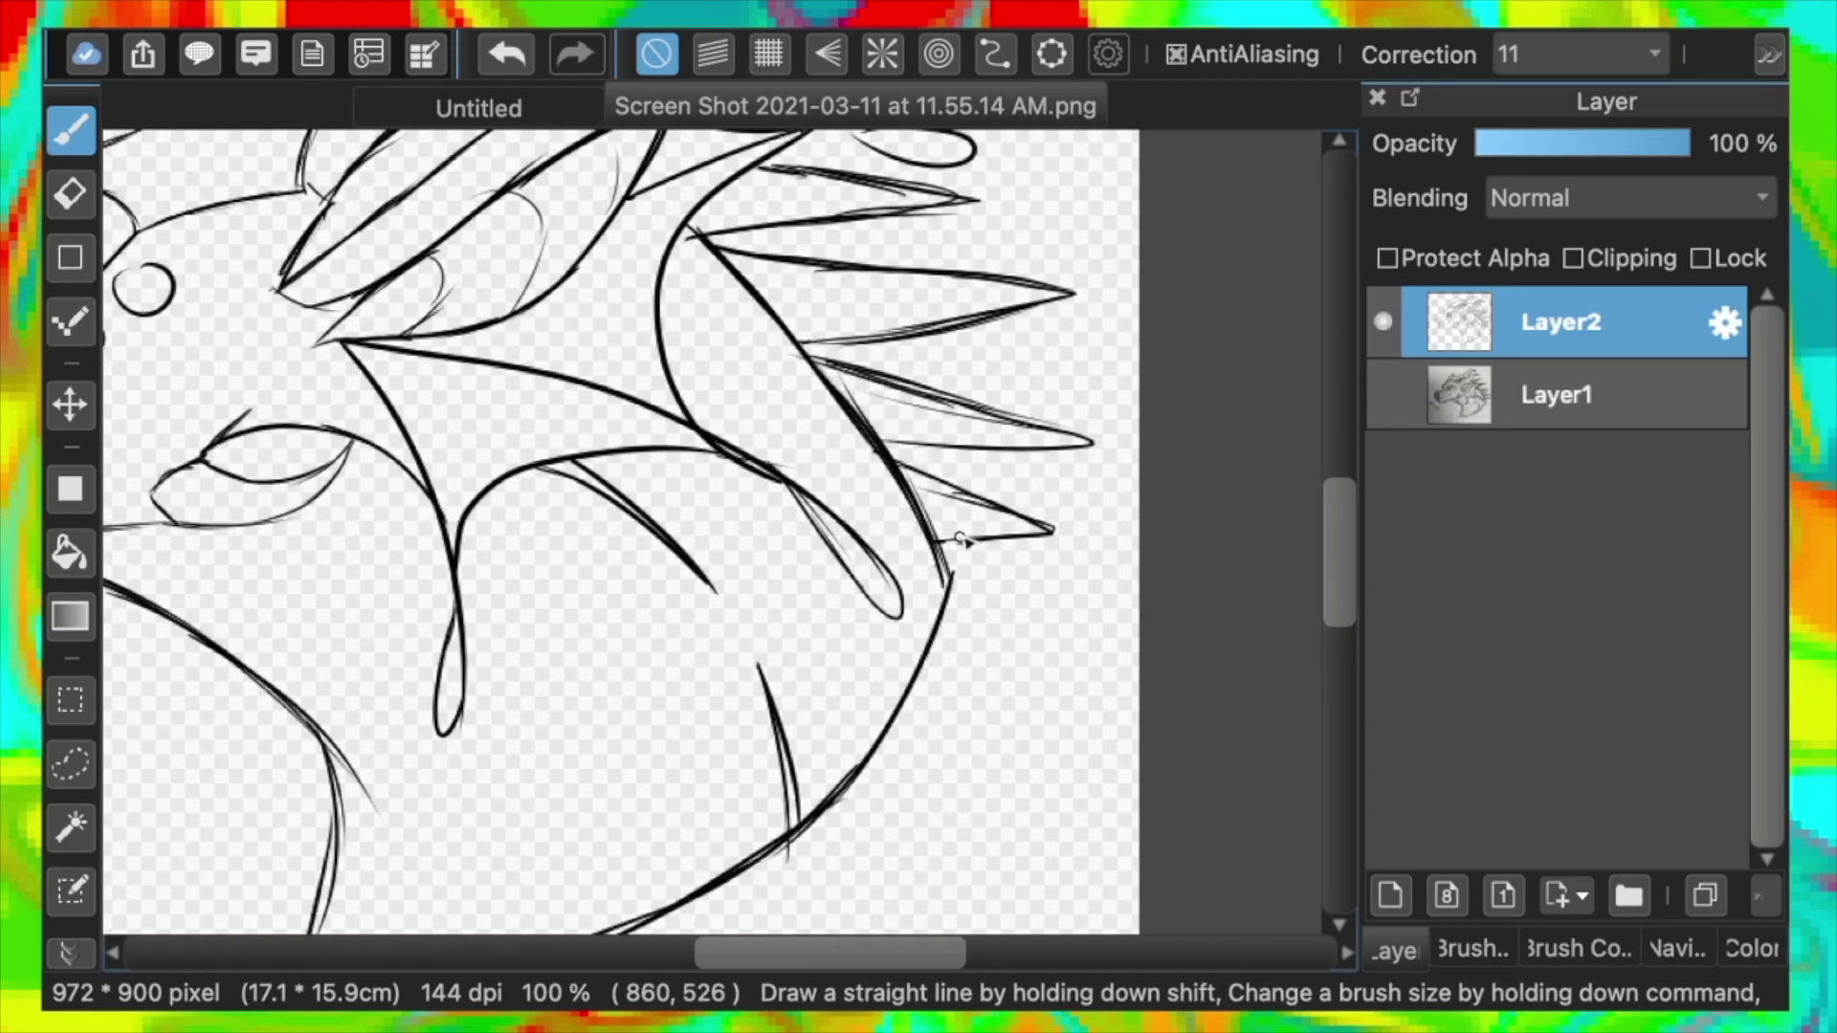
{"action": "left_click_drag", "start_coordinate": [896, 460], "coordinate": [1052, 528]}
{"action": "left_click_drag", "start_coordinate": [938, 545], "coordinate": [1053, 531]}
{"action": "left_click_drag", "start_coordinate": [884, 443], "coordinate": [1082, 450]}
{"action": "left_click_drag", "start_coordinate": [823, 360], "coordinate": [1064, 435]}
{"action": "key", "text": "super+minus"}
{"action": "key", "text": "super+minus"}
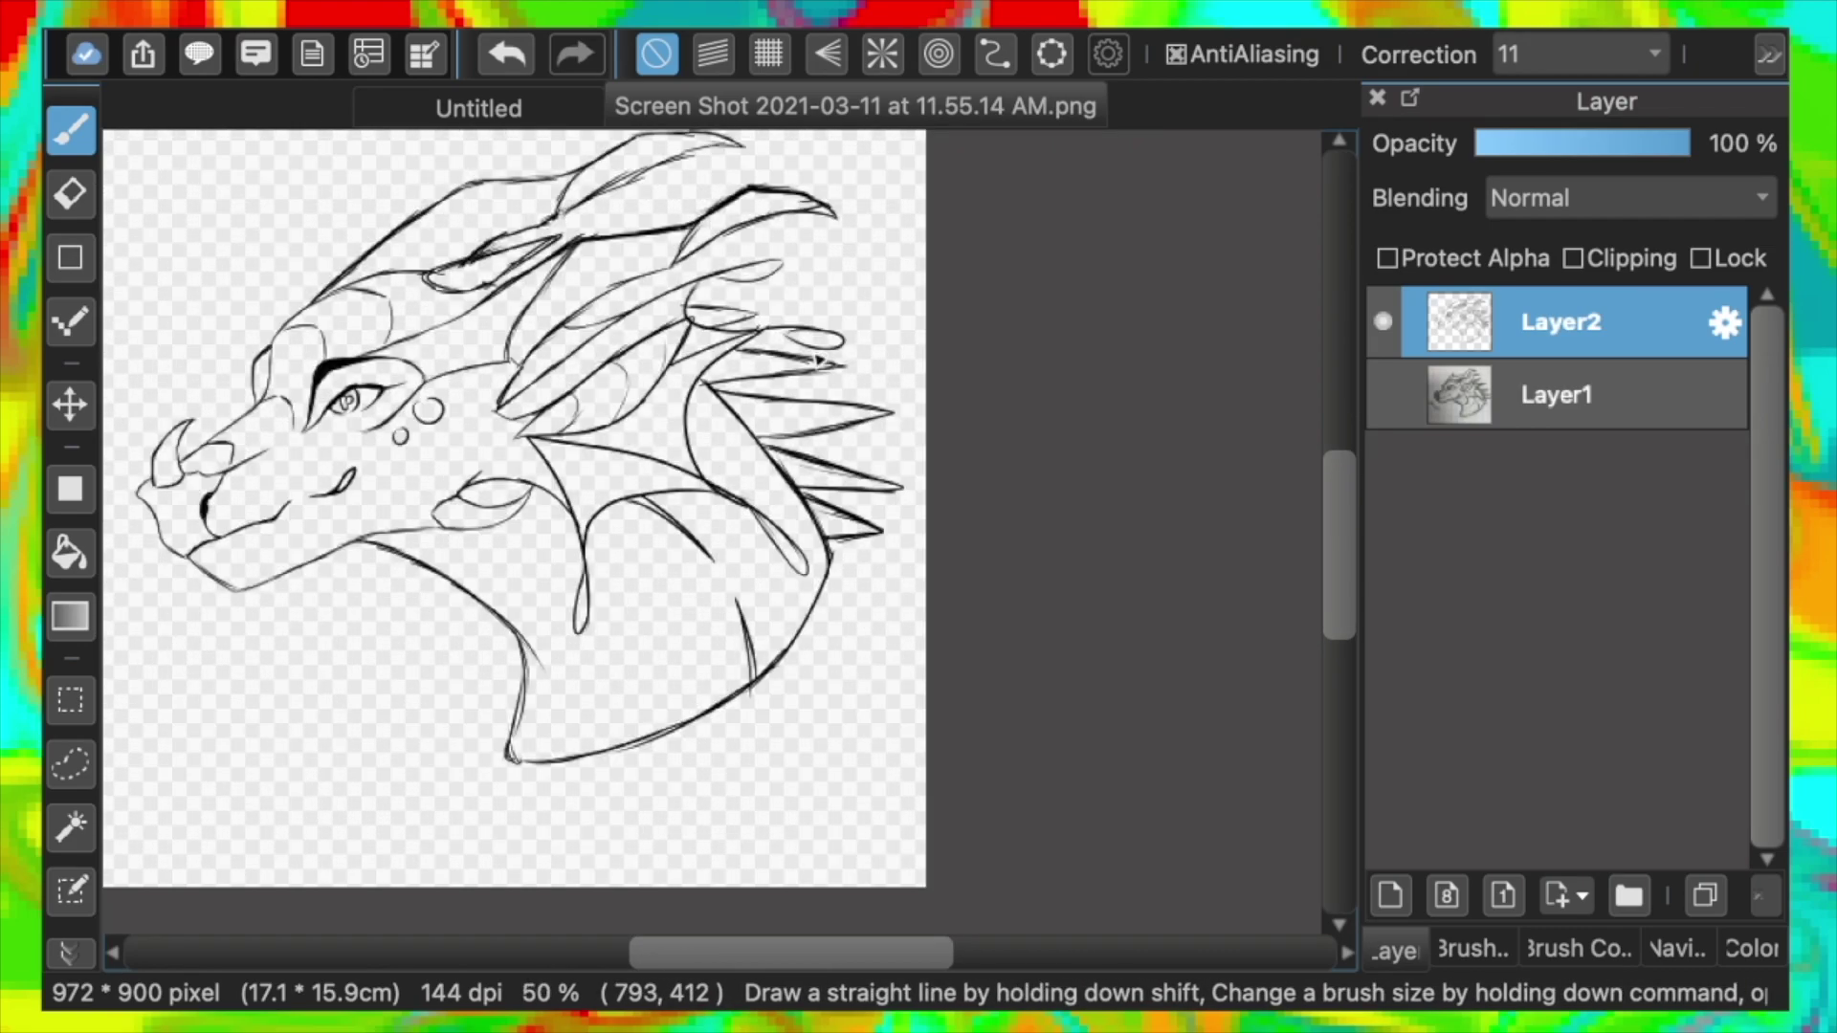
Erase the lower spikes along the back of the neck on Layer2
{"action": "left_click_drag", "start_coordinate": [711, 961], "coordinate": [662, 966]}
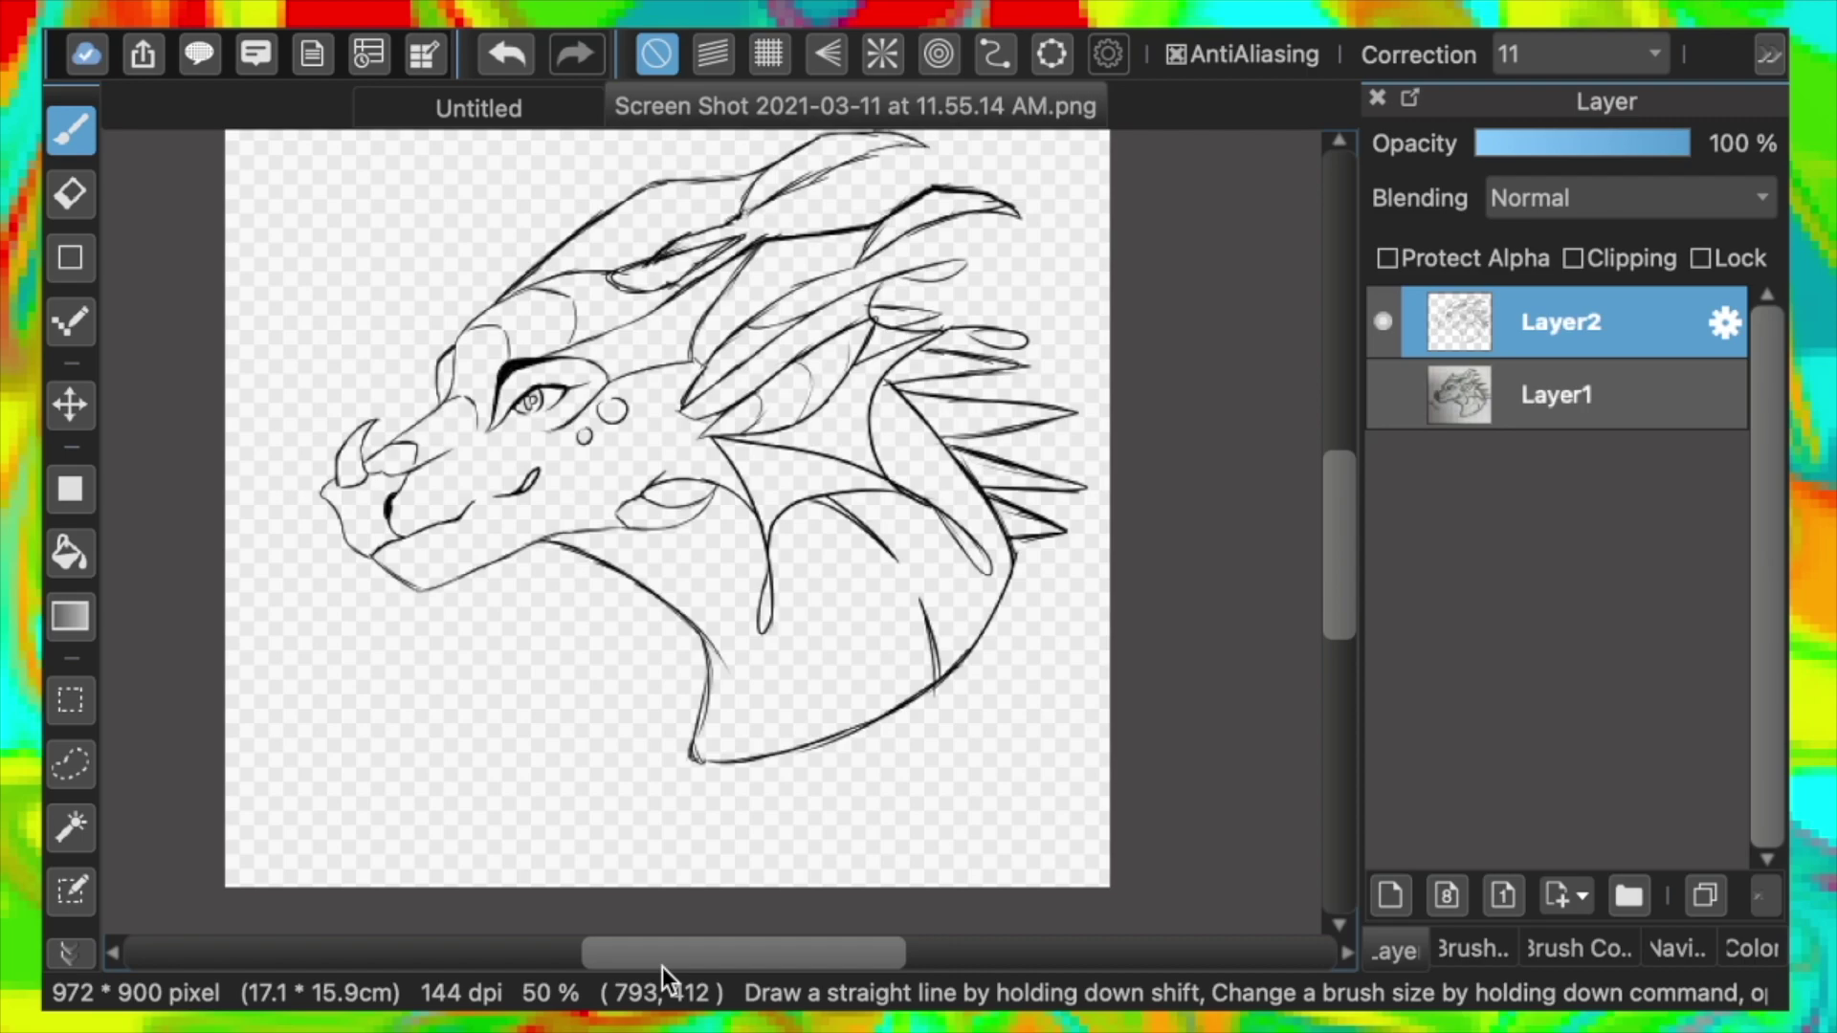
{"action": "left_click", "coordinate": [71, 194]}
{"action": "key", "text": "super+plus"}
{"action": "mouse_move", "coordinate": [1189, 576]}
{"action": "left_mouse_down"}
{"action": "mouse_move", "coordinate": [1201, 523]}
{"action": "mouse_move", "coordinate": [1135, 522]}
{"action": "mouse_move", "coordinate": [1170, 562]}
{"action": "left_mouse_up"}
{"action": "mouse_move", "coordinate": [1185, 400]}
{"action": "left_mouse_down"}
{"action": "mouse_move", "coordinate": [1028, 429]}
{"action": "mouse_move", "coordinate": [1031, 351]}
{"action": "mouse_move", "coordinate": [1156, 384]}
{"action": "left_mouse_up"}
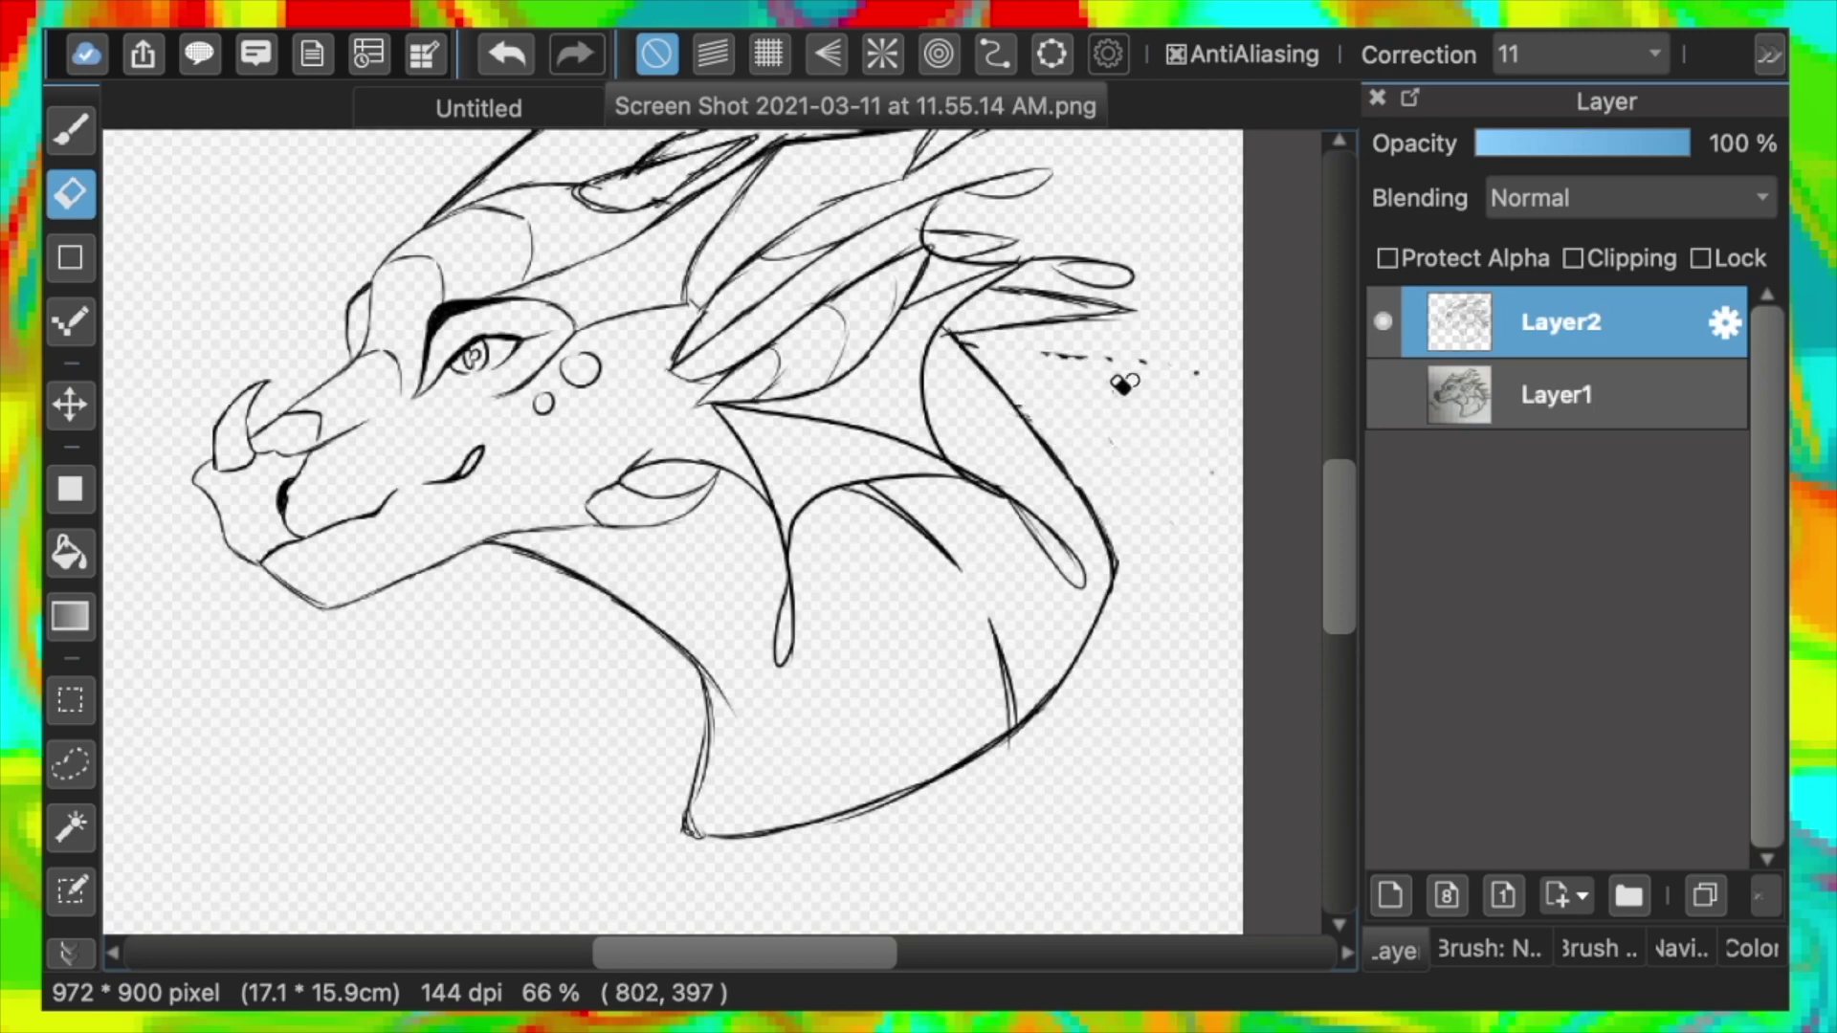
Lower Layer2's opacity to 39 % and add a new layer above it
{"action": "left_click", "coordinate": [1559, 143]}
{"action": "left_click", "coordinate": [1391, 897]}
{"action": "left_click_drag", "start_coordinate": [1340, 603], "coordinate": [1343, 567]}
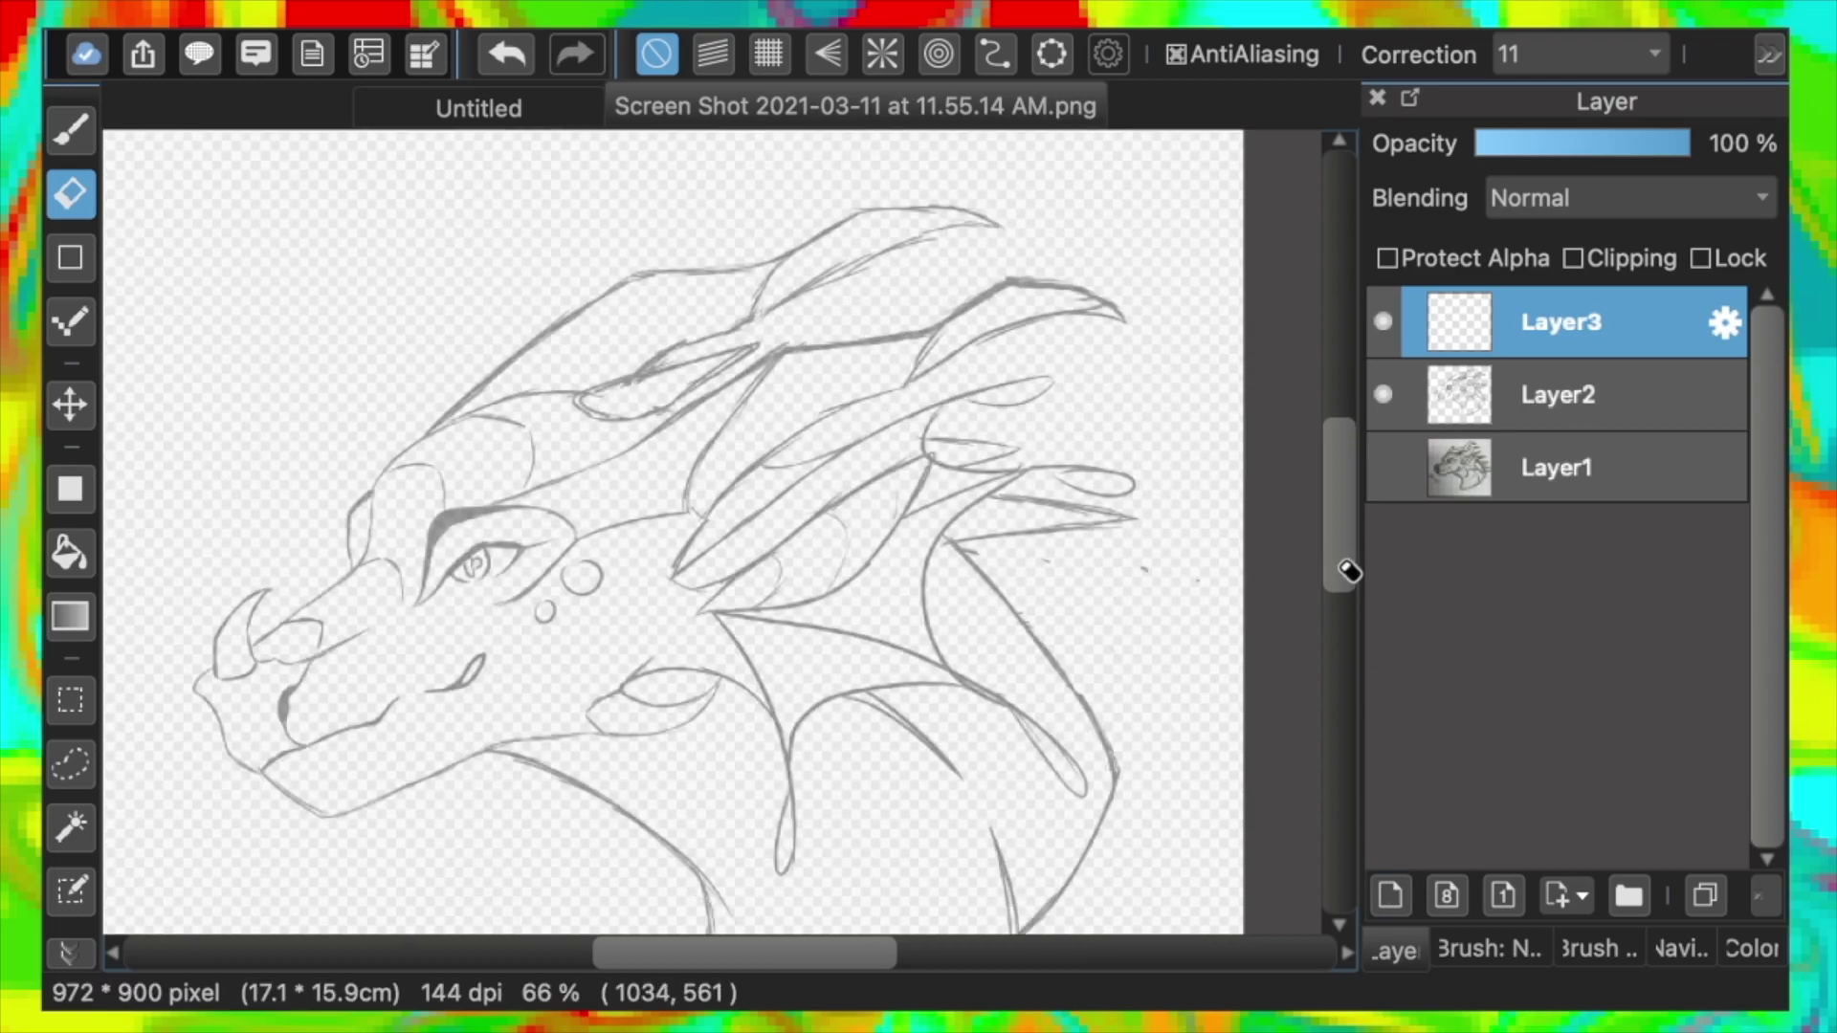
Ink the pointed shape at the horns' base and the brow line running beneath it on the new layer
{"action": "left_click", "coordinate": [74, 142]}
{"action": "key", "text": "super+plus"}
{"action": "left_click_drag", "start_coordinate": [585, 411], "coordinate": [654, 357]}
{"action": "left_click", "coordinate": [497, 63]}
{"action": "left_click_drag", "start_coordinate": [585, 409], "coordinate": [825, 256]}
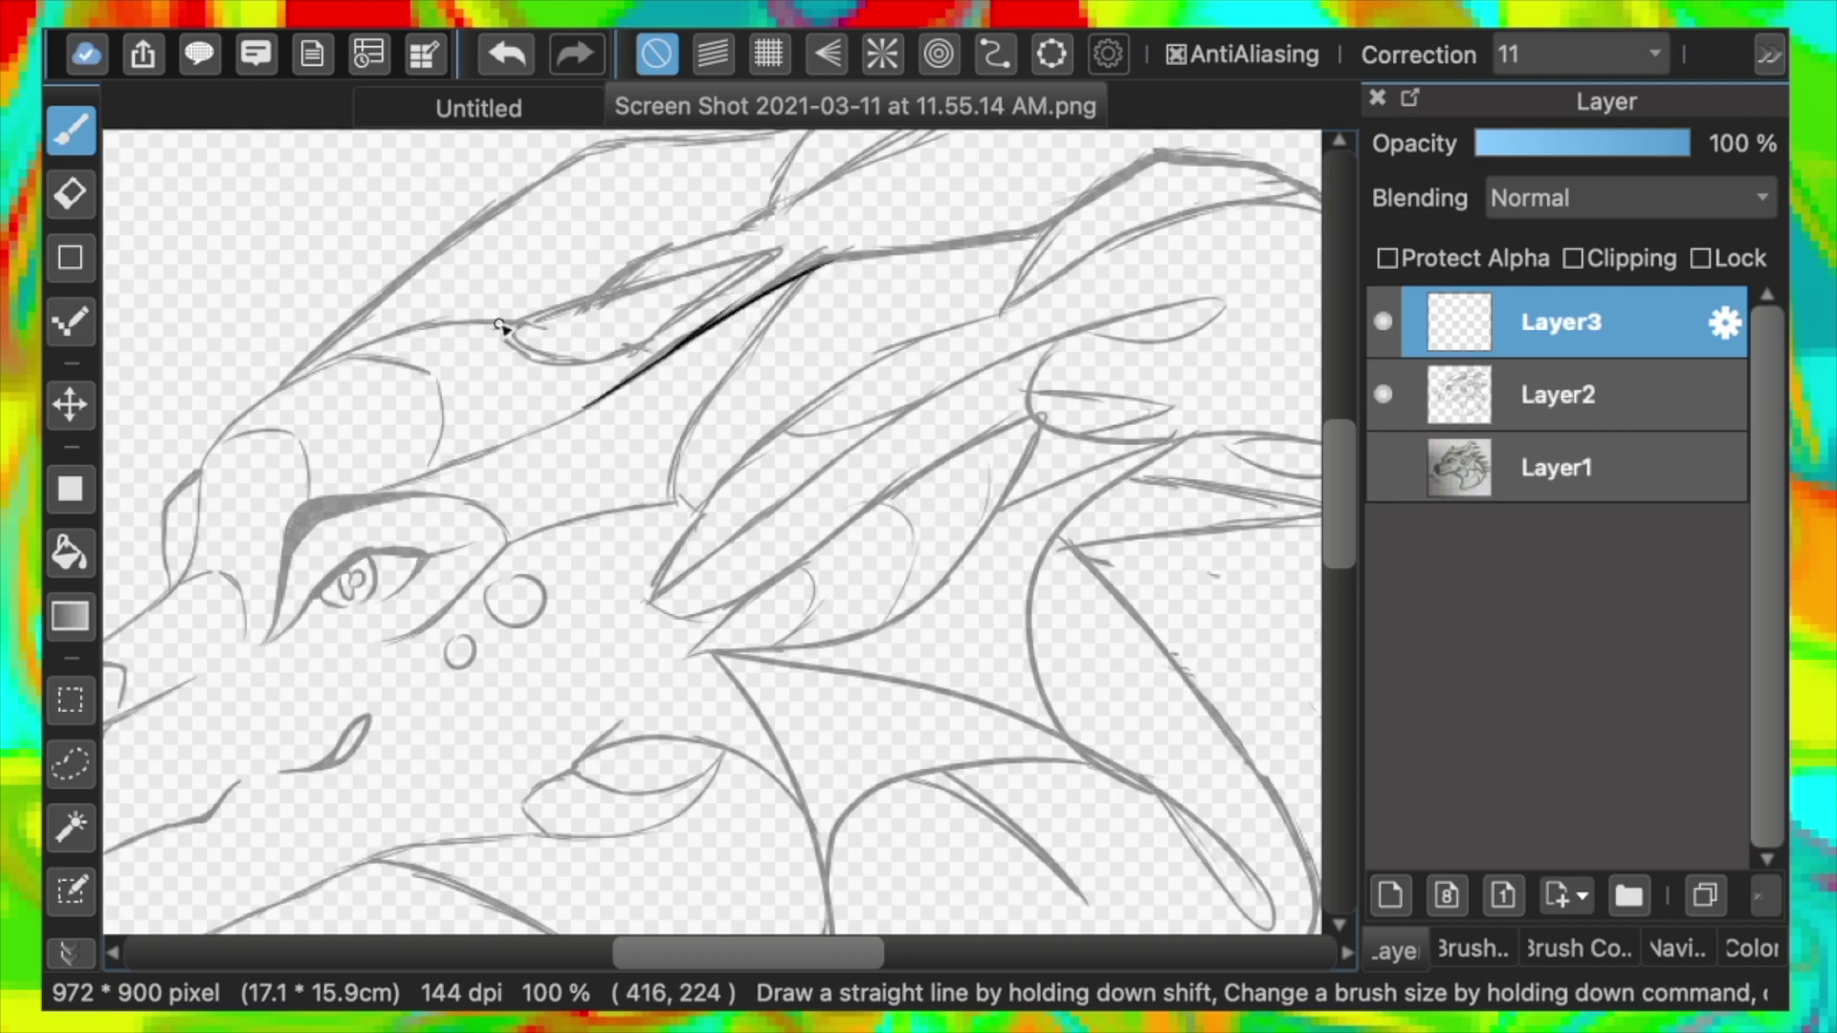
{"action": "mouse_move", "coordinate": [650, 279]}
{"action": "left_mouse_down"}
{"action": "mouse_move", "coordinate": [606, 290]}
{"action": "mouse_move", "coordinate": [764, 262]}
{"action": "mouse_move", "coordinate": [636, 342]}
{"action": "mouse_move", "coordinate": [550, 371]}
{"action": "left_mouse_up"}
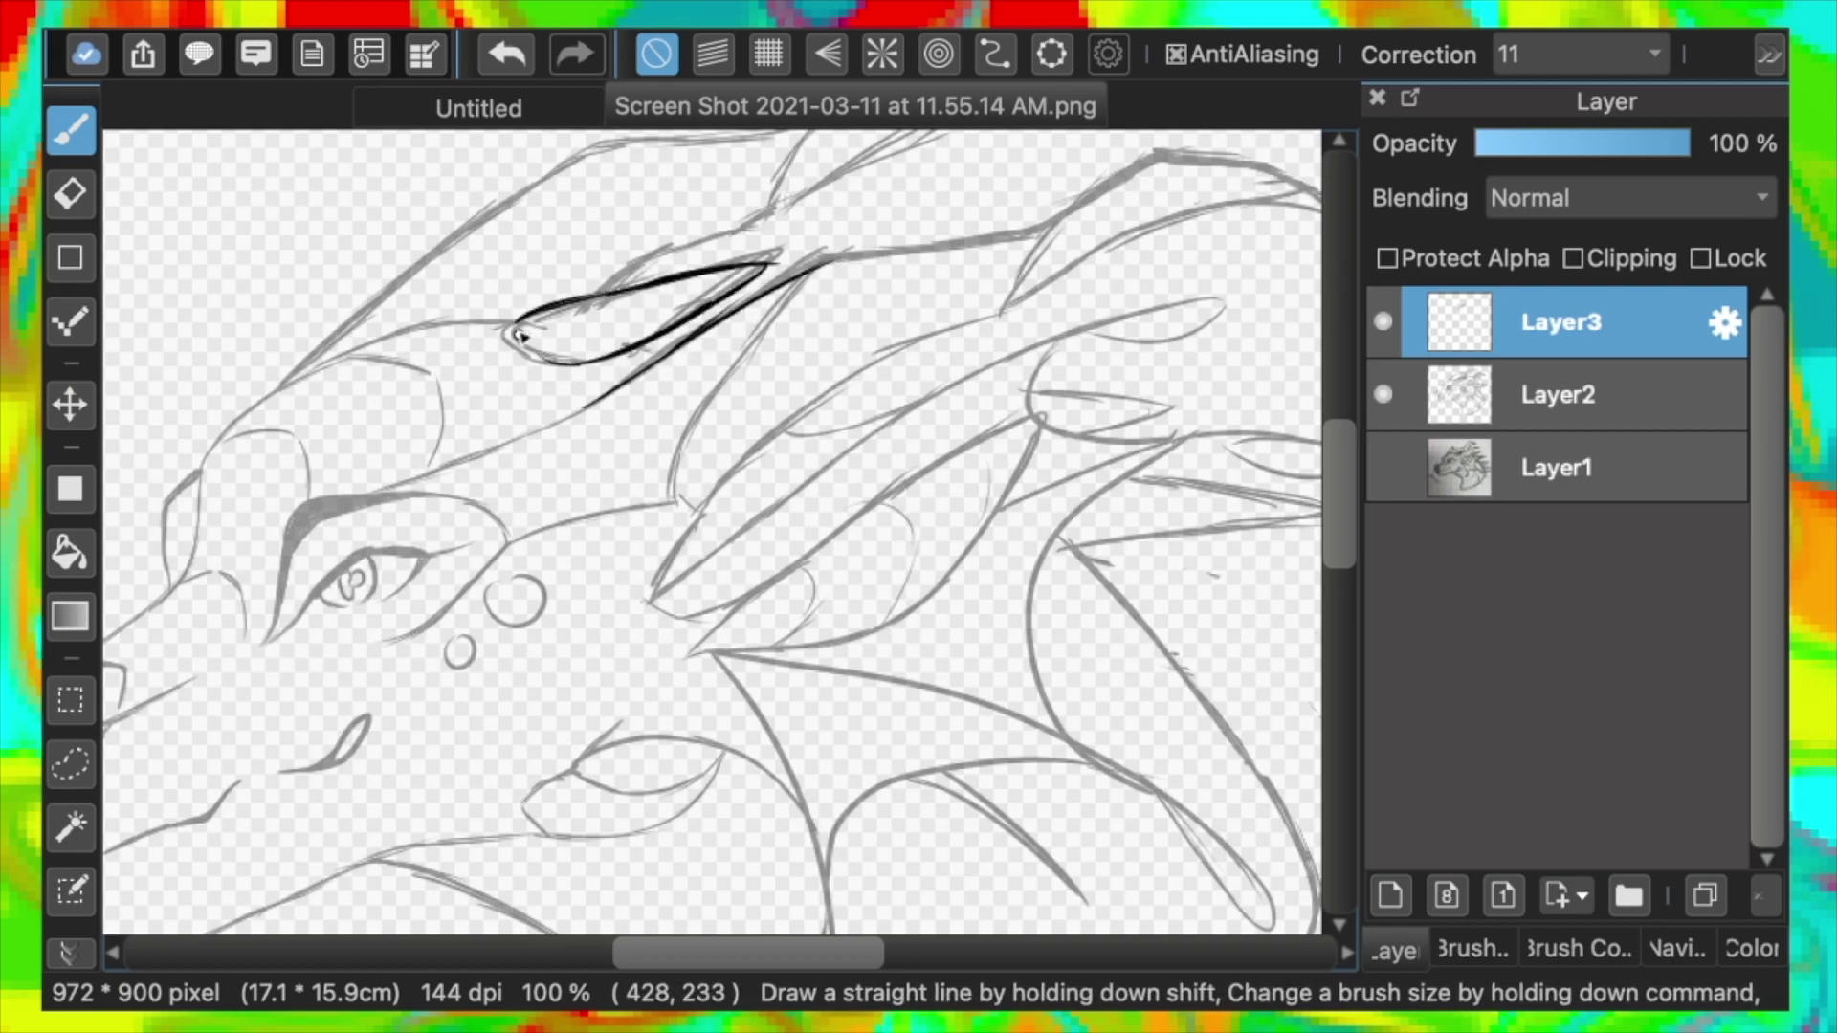
Ink the upper edge of the lower horn out to its curved tip
{"action": "mouse_move", "coordinate": [824, 269]}
{"action": "left_mouse_down"}
{"action": "mouse_move", "coordinate": [1054, 236]}
{"action": "mouse_move", "coordinate": [1171, 167]}
{"action": "left_mouse_up"}
{"action": "left_click", "coordinate": [504, 57]}
{"action": "left_click_drag", "start_coordinate": [727, 952], "coordinate": [769, 952]}
{"action": "mouse_move", "coordinate": [848, 246]}
{"action": "left_mouse_down"}
{"action": "mouse_move", "coordinate": [945, 193]}
{"action": "mouse_move", "coordinate": [1096, 177]}
{"action": "left_mouse_up"}
{"action": "key", "text": "super+plus"}
{"action": "key", "text": "super+minus"}
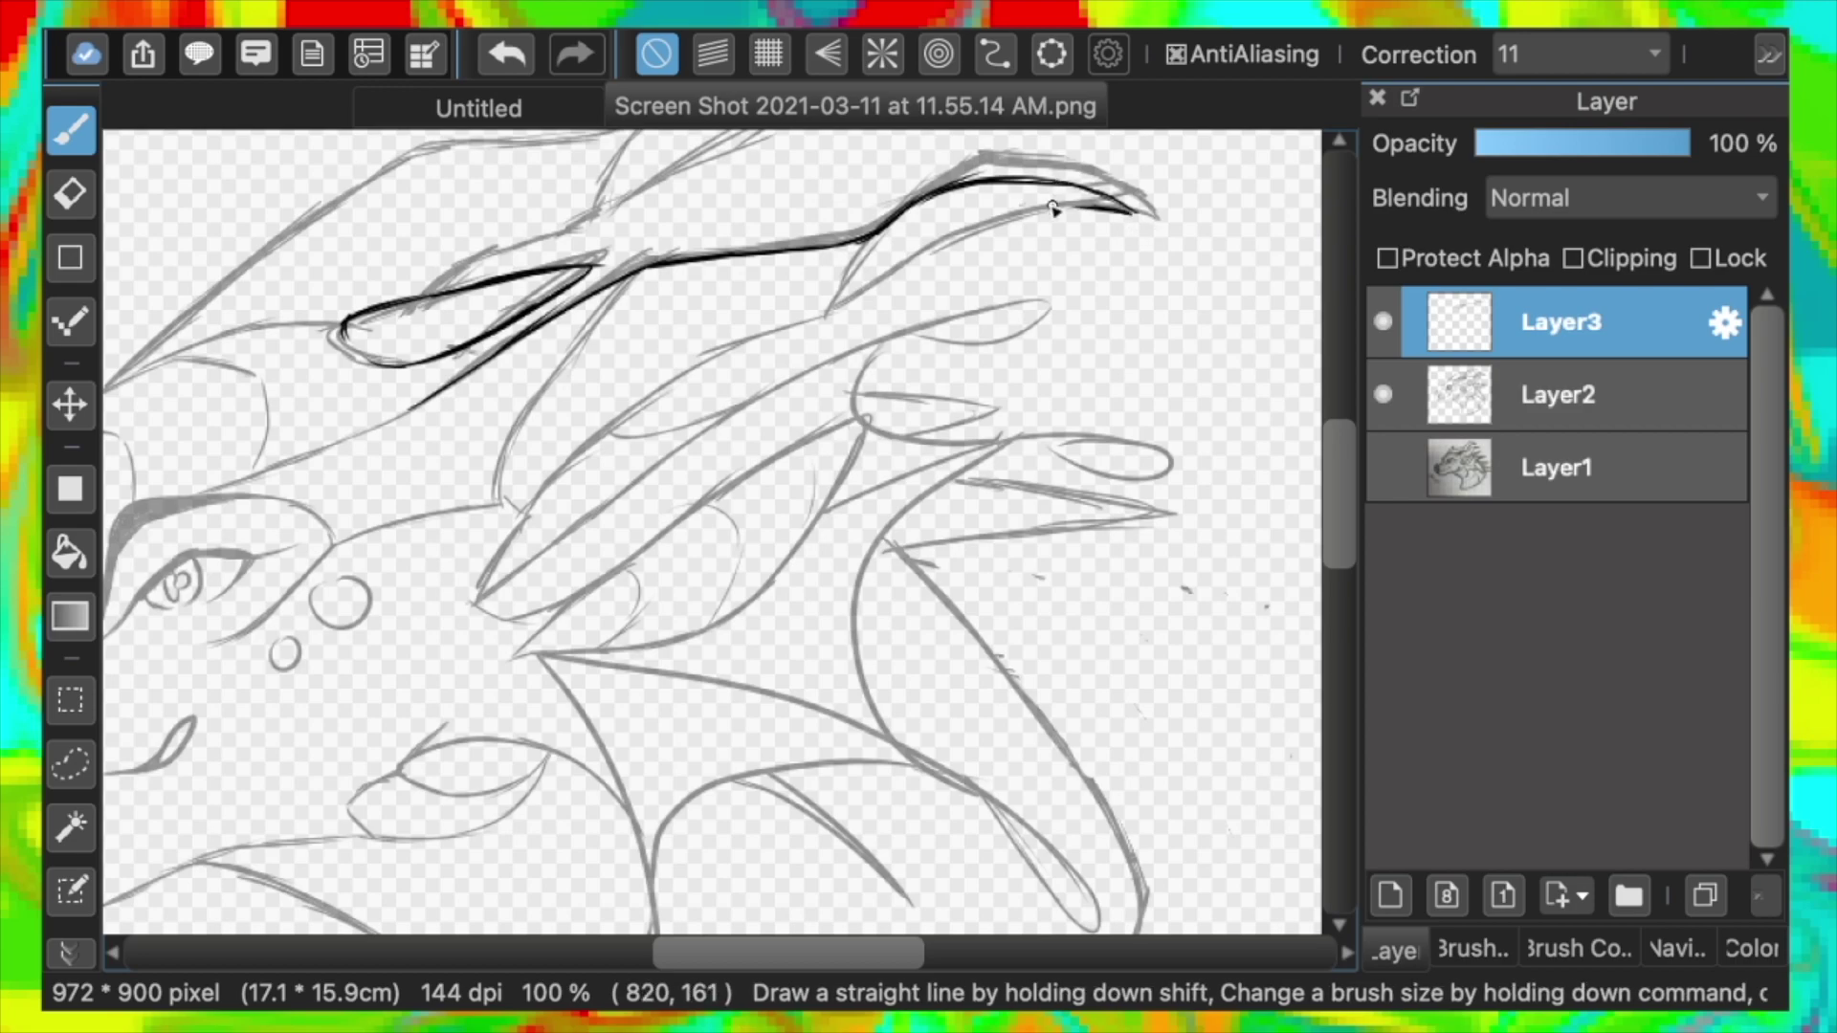
Ink the lower horn's underside and front edge, then the outline rising from the forehead to the upper horn
{"action": "mouse_move", "coordinate": [1038, 218]}
{"action": "left_mouse_down"}
{"action": "mouse_move", "coordinate": [837, 303]}
{"action": "mouse_move", "coordinate": [858, 302]}
{"action": "mouse_move", "coordinate": [855, 264]}
{"action": "mouse_move", "coordinate": [687, 369]}
{"action": "mouse_move", "coordinate": [507, 512]}
{"action": "left_mouse_up"}
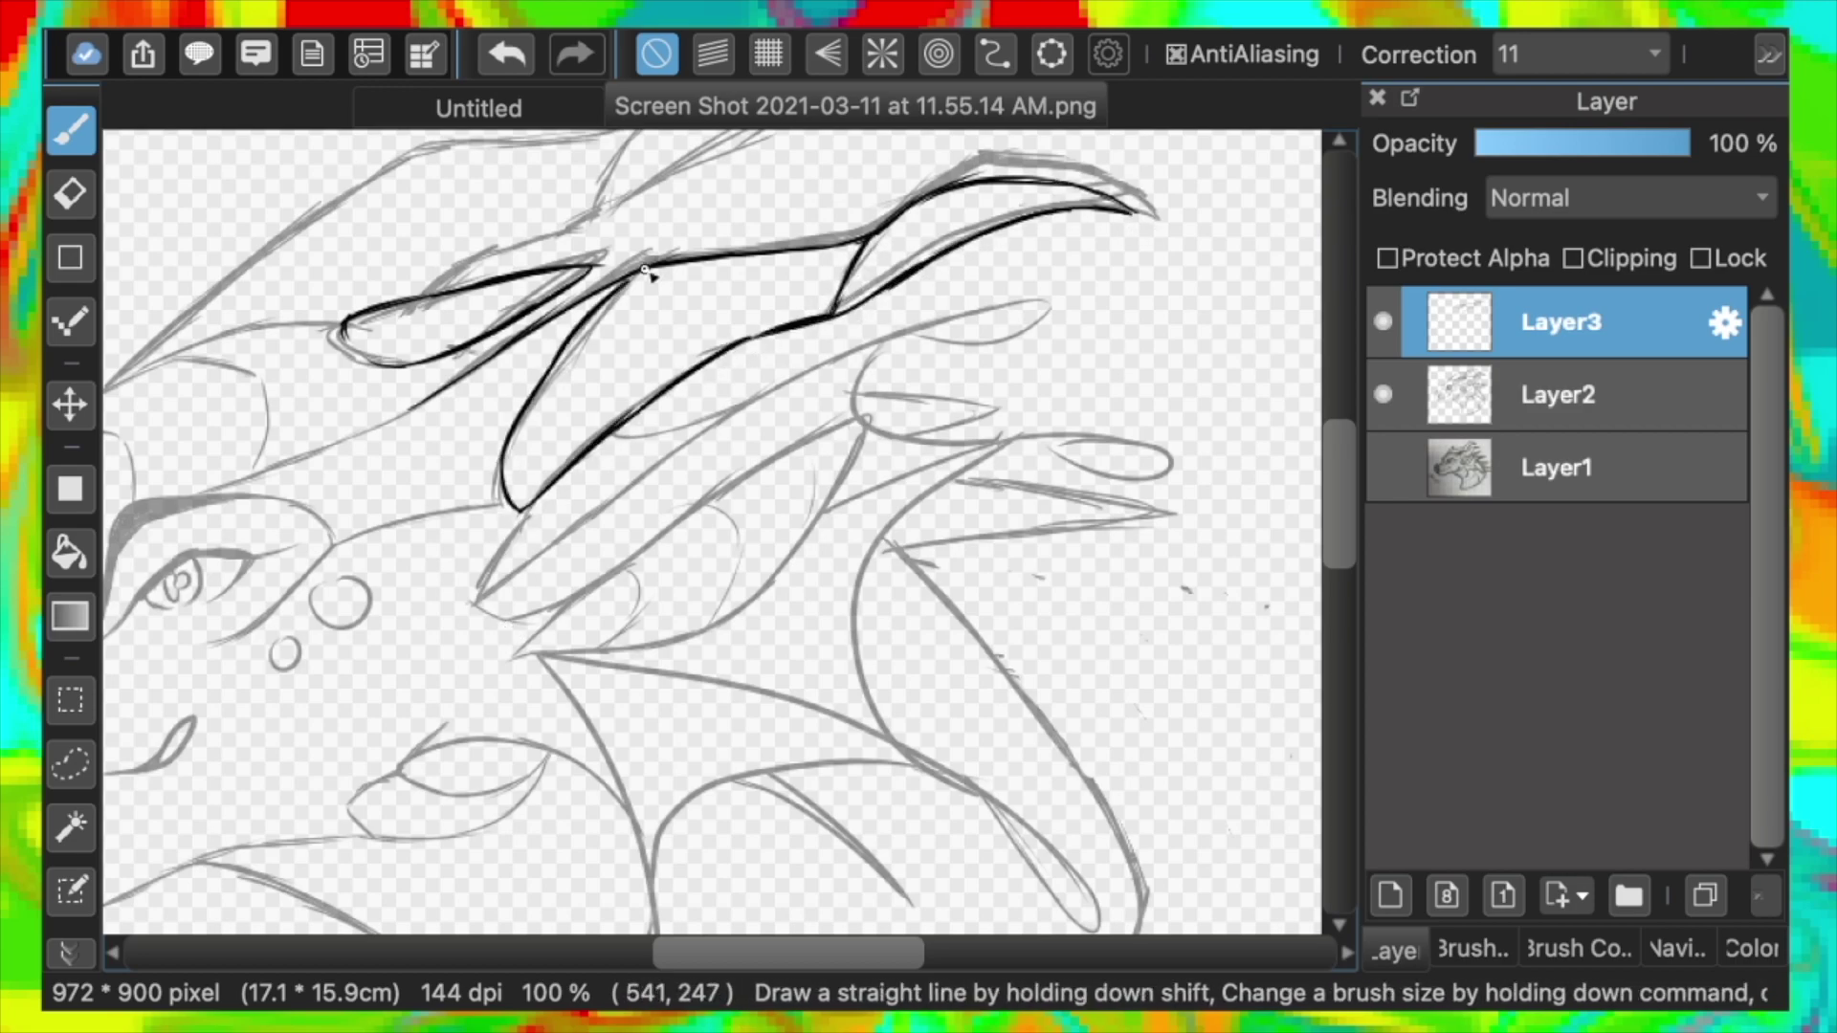
{"action": "left_click_drag", "start_coordinate": [605, 298], "coordinate": [641, 270]}
{"action": "key", "text": "super+minus"}
{"action": "left_click_drag", "start_coordinate": [694, 957], "coordinate": [618, 959]}
{"action": "left_click_drag", "start_coordinate": [605, 438], "coordinate": [857, 277]}
{"action": "key", "text": "super+plus"}
{"action": "key", "text": "super+minus"}
{"action": "key", "text": "super+minus"}
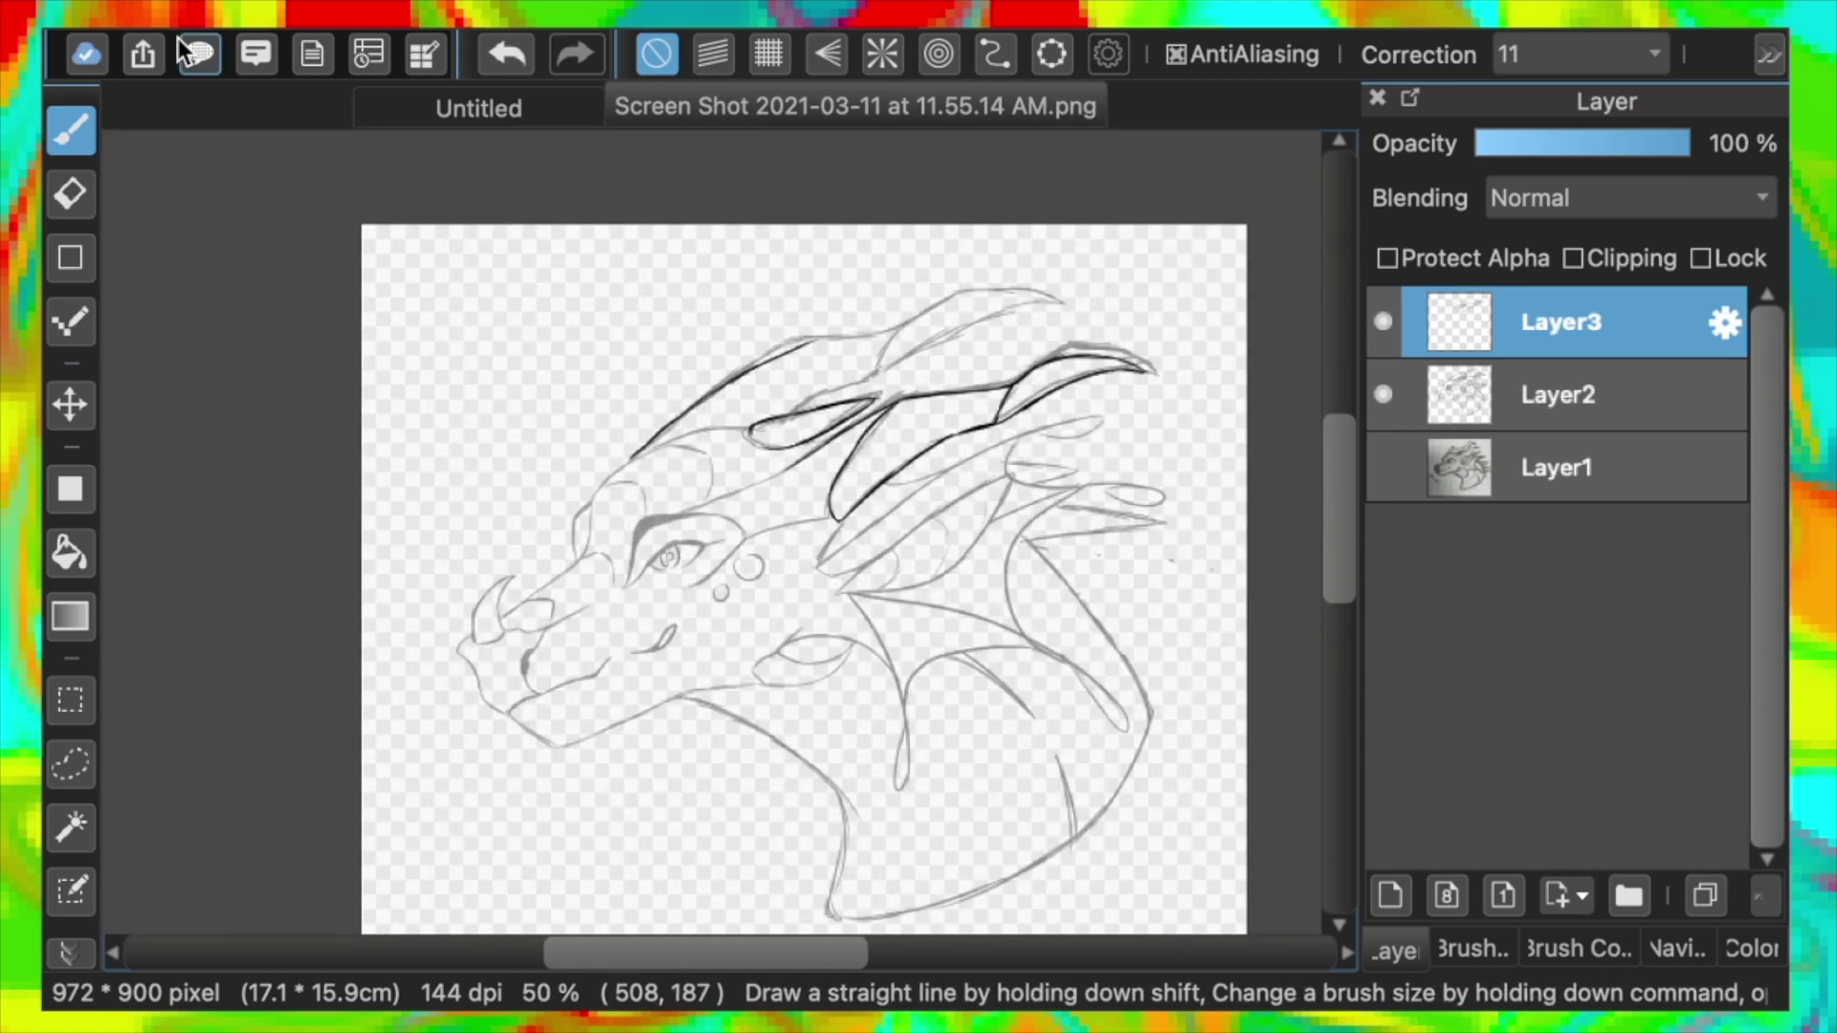
Duplicate Layer3, move the copy onto the upper horn, and erase the copy's surplus lines with the original hidden meanwhile
{"action": "left_click", "coordinate": [1706, 896]}
{"action": "left_click", "coordinate": [71, 404]}
{"action": "left_click_drag", "start_coordinate": [800, 490], "coordinate": [693, 431]}
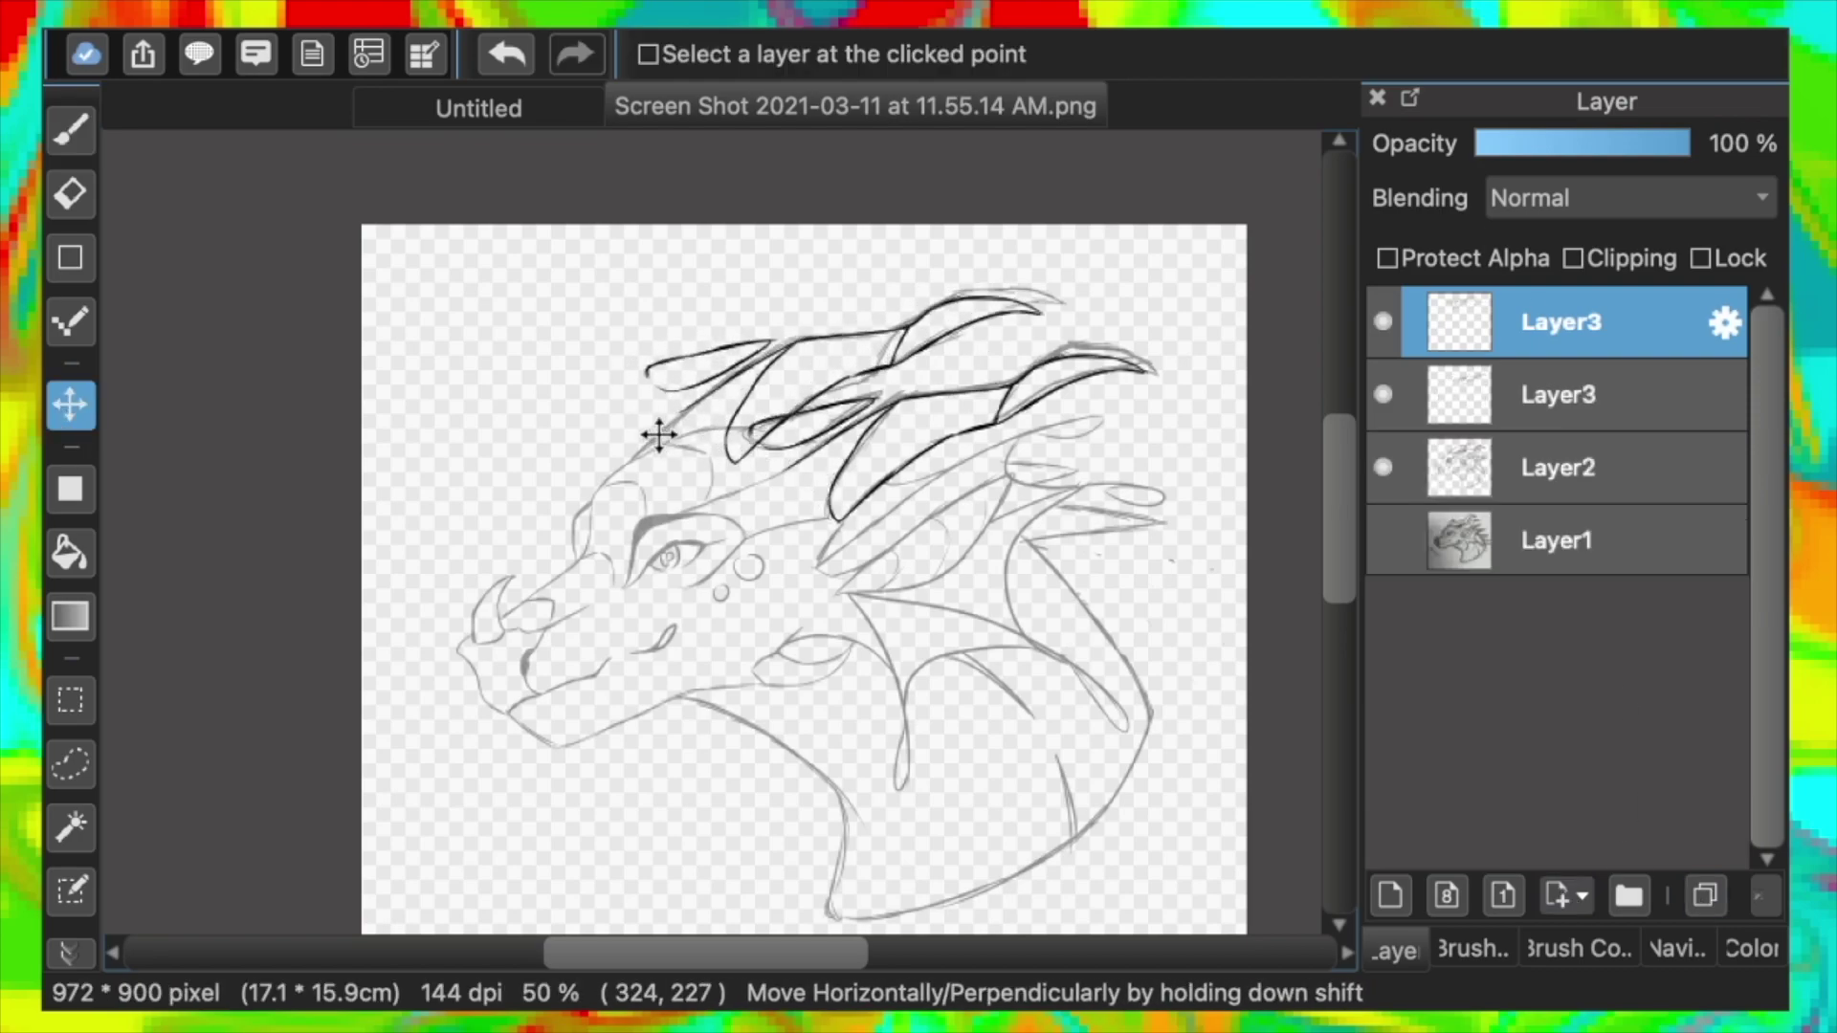
{"action": "left_click", "coordinate": [1383, 394]}
{"action": "left_click", "coordinate": [70, 194]}
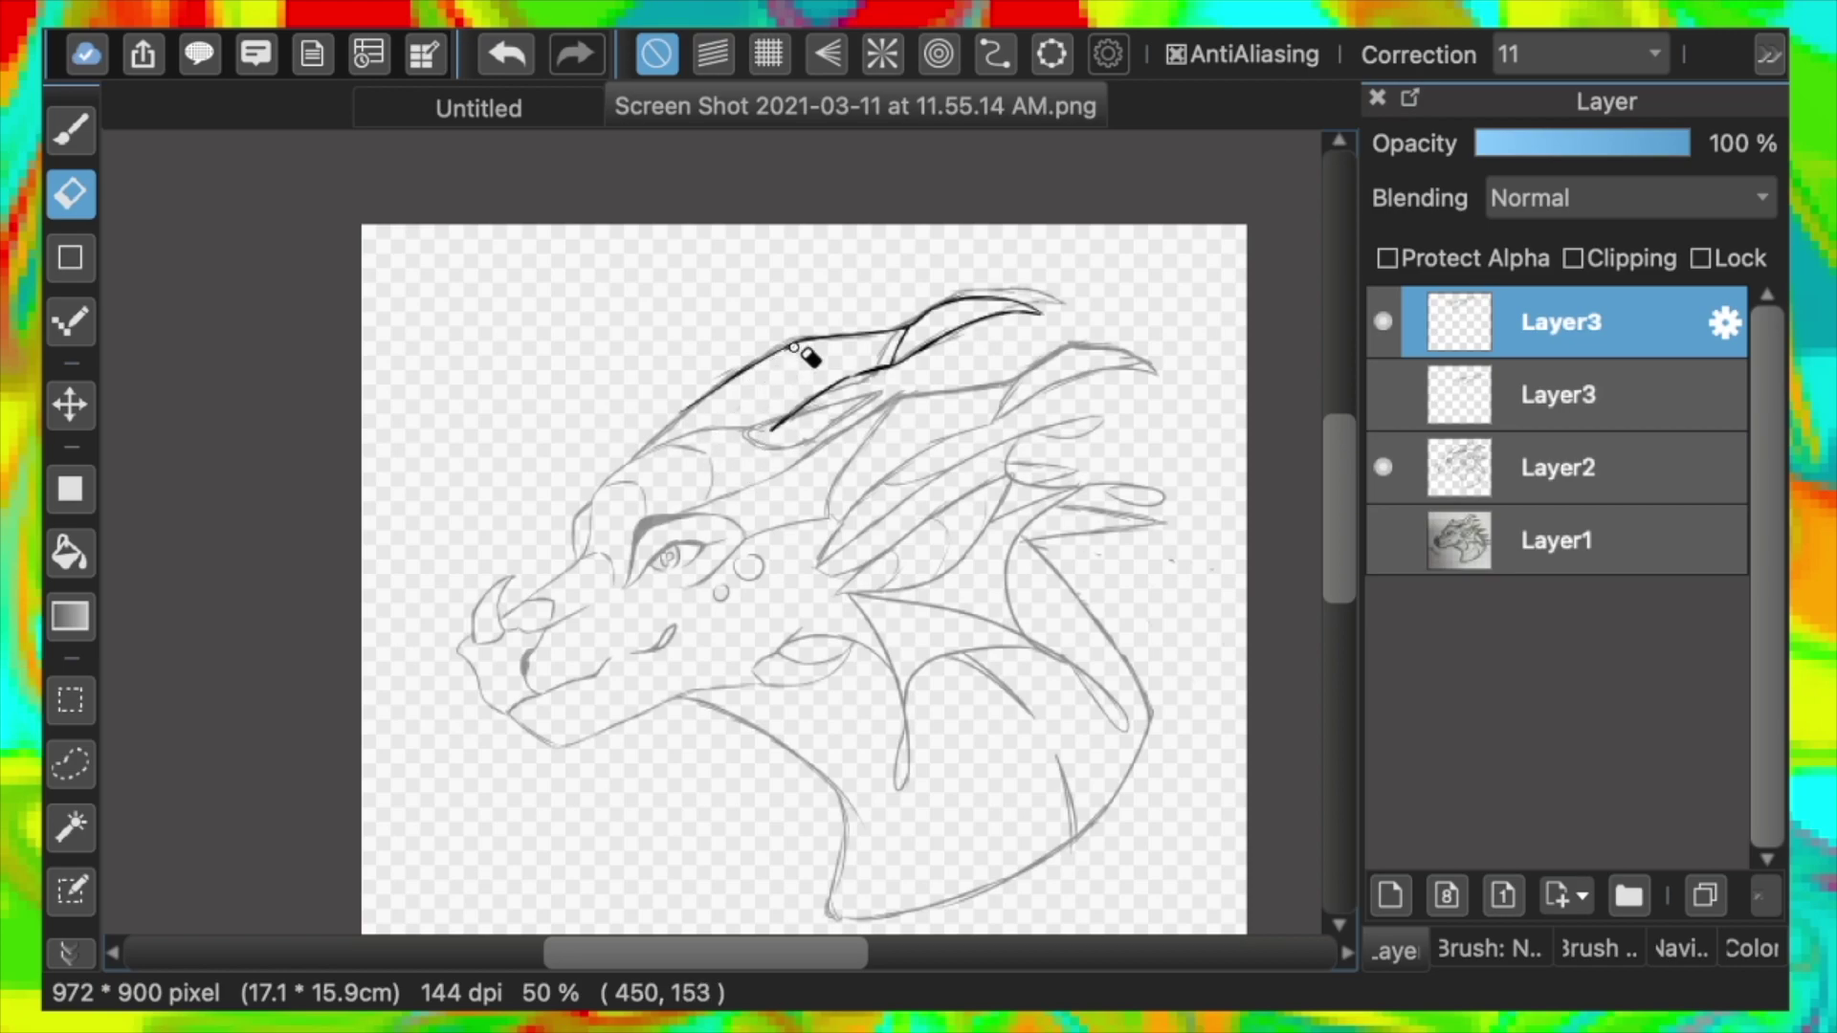
{"action": "left_click", "coordinate": [1380, 391]}
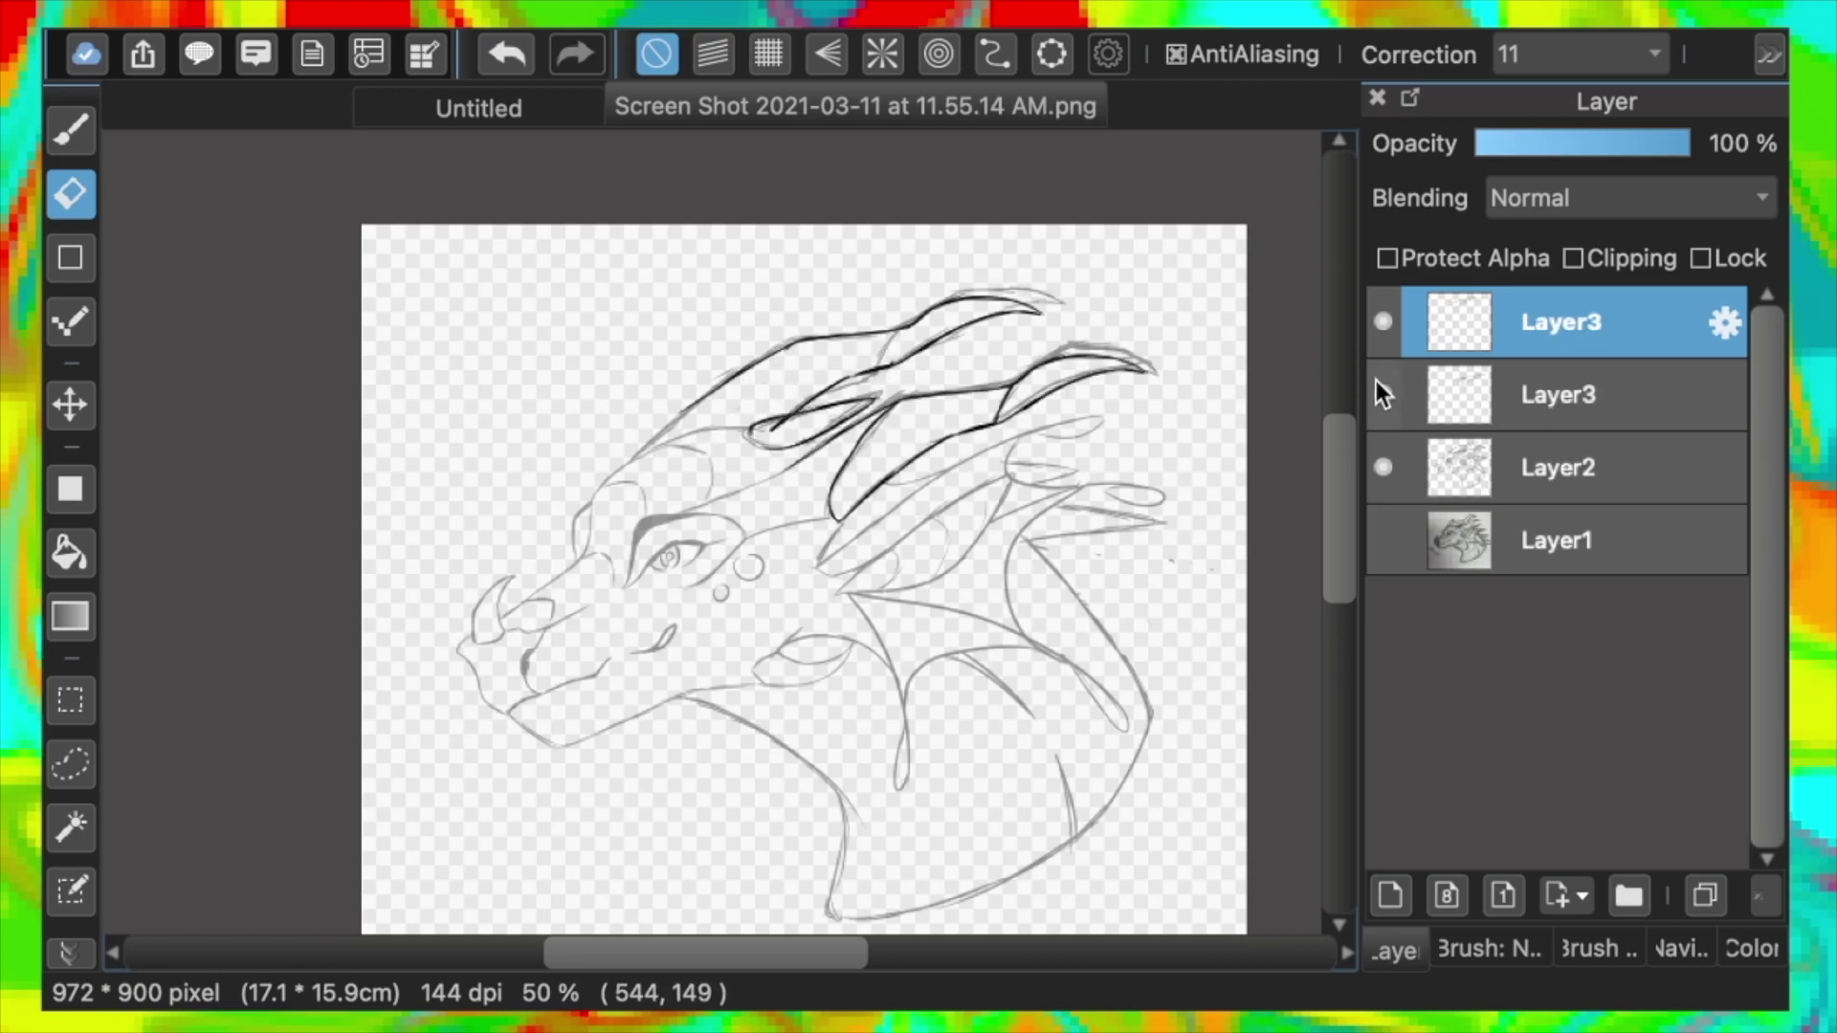
Ink the small spike behind the ear and the row of pointed spikes down the back of the neck
{"action": "left_click", "coordinate": [54, 114]}
{"action": "left_click_drag", "start_coordinate": [1005, 463], "coordinate": [1031, 479]}
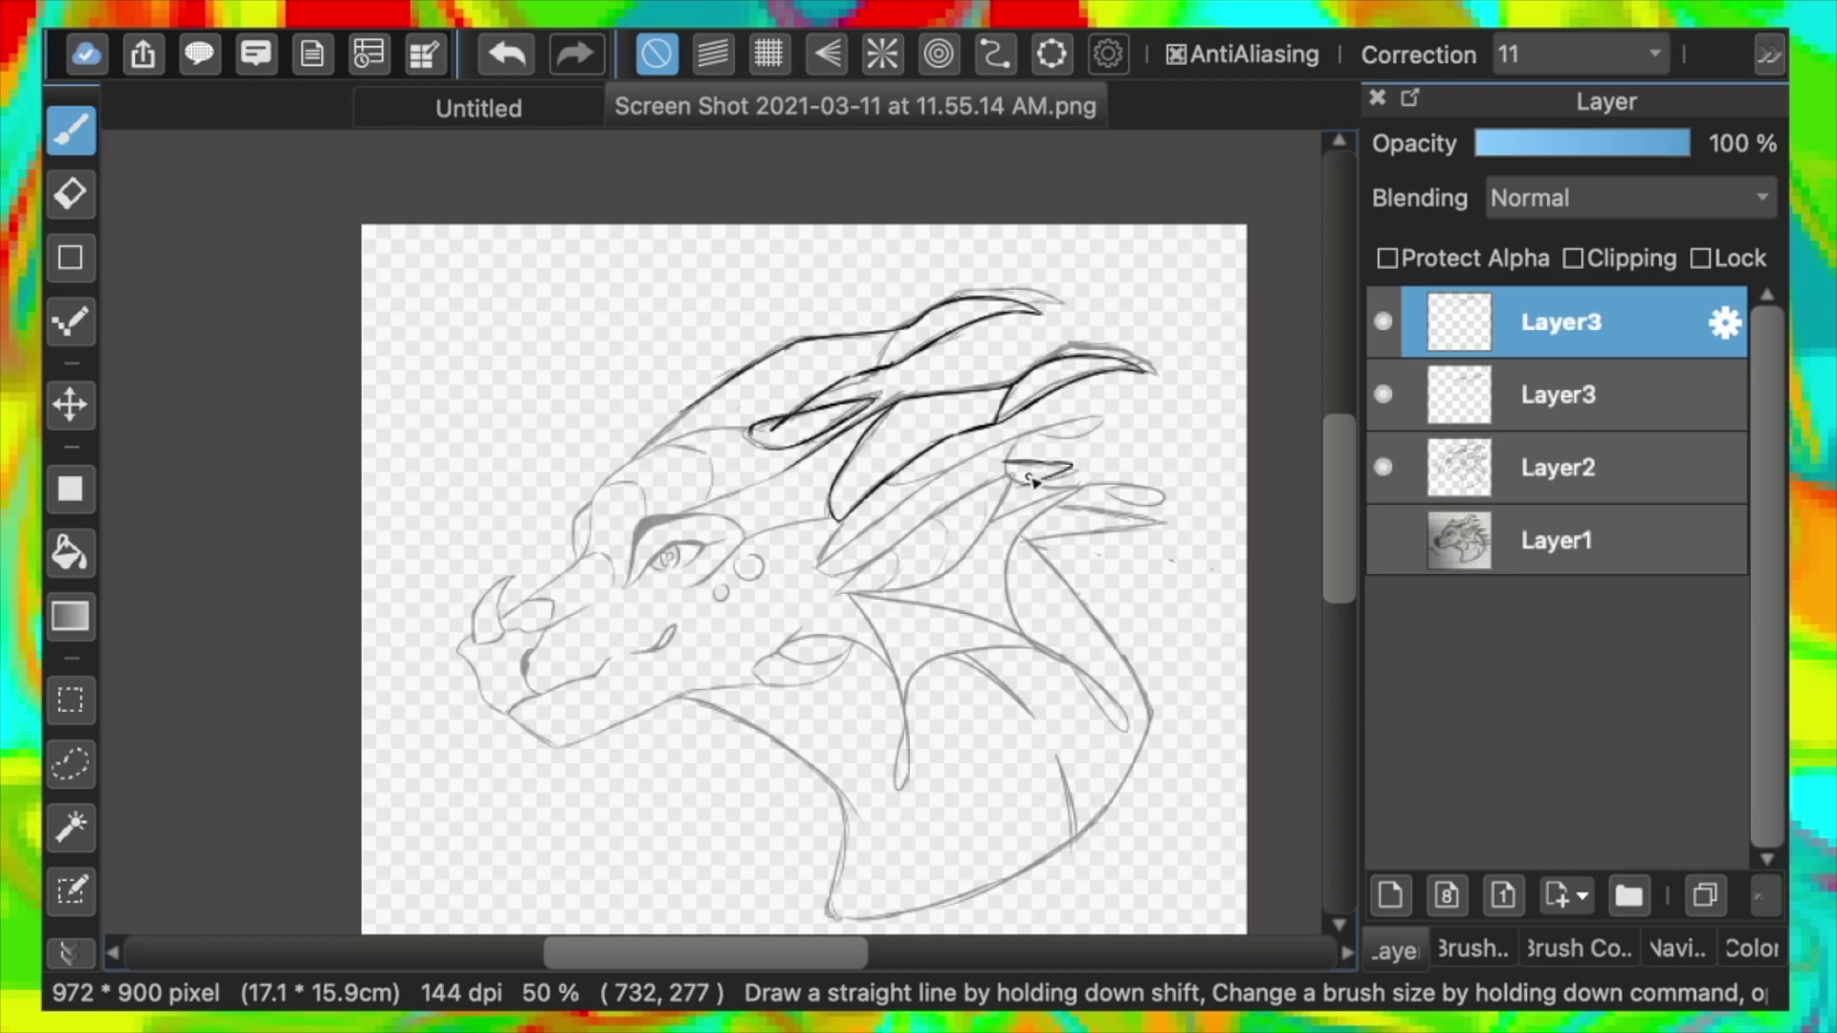
{"action": "left_click", "coordinate": [492, 53]}
{"action": "scroll", "coordinate": [938, 443], "scroll_direction": "up", "scroll_amount": 1}
{"action": "scroll", "coordinate": [938, 443], "scroll_direction": "right", "scroll_amount": 2}
{"action": "mouse_move", "coordinate": [939, 443]}
{"action": "left_mouse_down"}
{"action": "mouse_move", "coordinate": [1050, 498]}
{"action": "mouse_move", "coordinate": [983, 543]}
{"action": "mouse_move", "coordinate": [1046, 626]}
{"action": "left_mouse_up"}
{"action": "left_click", "coordinate": [502, 59]}
{"action": "left_click_drag", "start_coordinate": [983, 555], "coordinate": [1041, 623]}
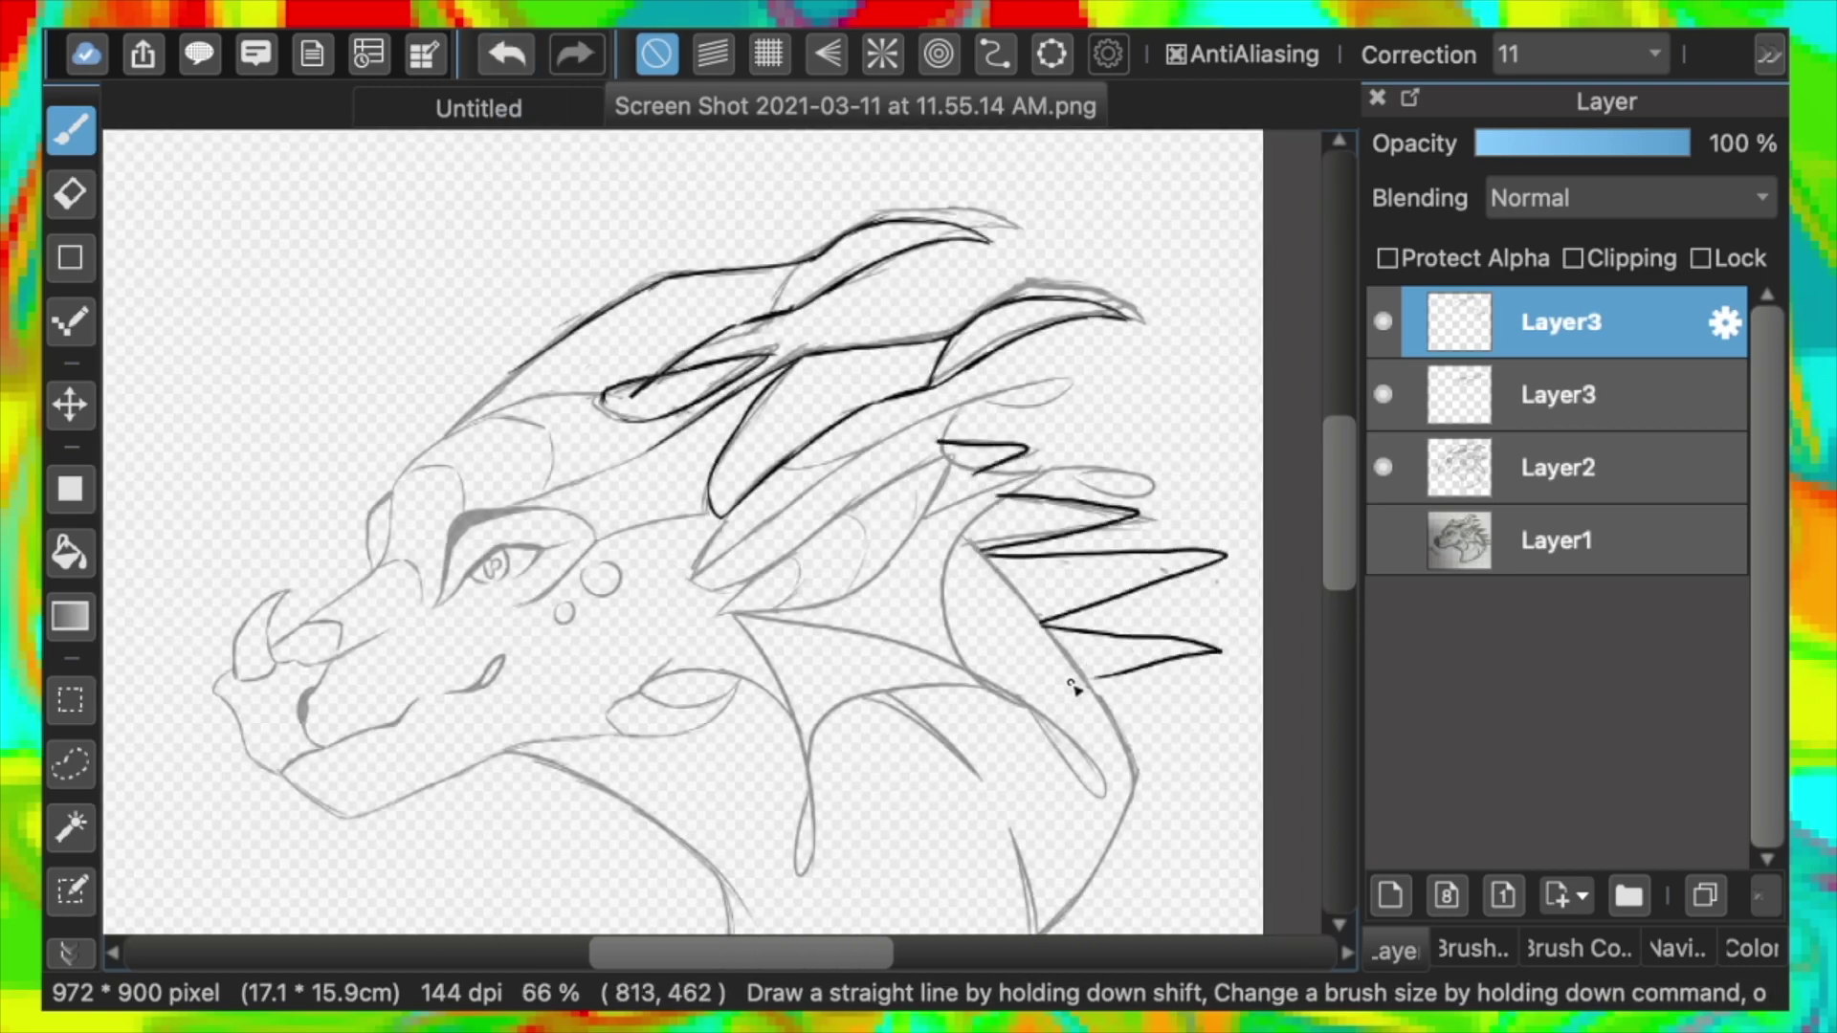
{"action": "left_click", "coordinate": [504, 55]}
{"action": "left_click_drag", "start_coordinate": [980, 554], "coordinate": [1144, 746]}
Merge the duplicated horn layer down and erase the old horn and spike lines on Layer2
{"action": "left_click", "coordinate": [1764, 896]}
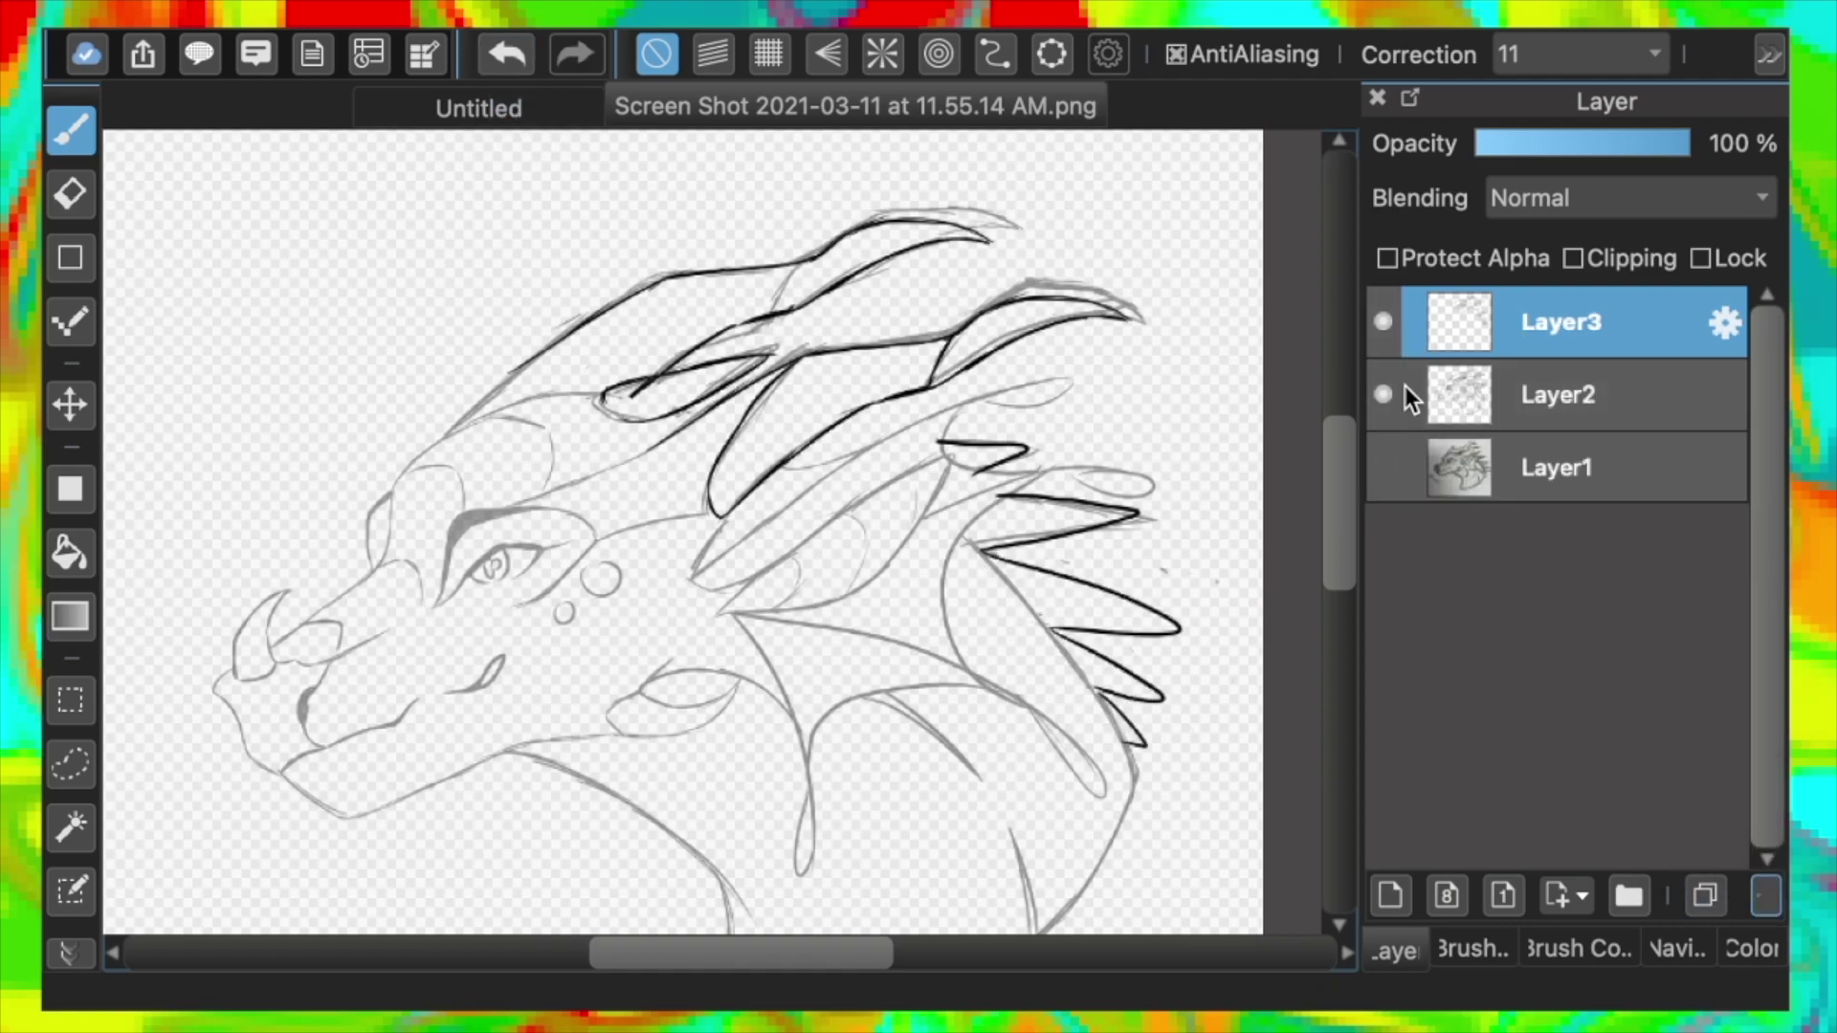
{"action": "key", "text": "e"}
{"action": "left_click", "coordinate": [1560, 395]}
{"action": "left_click_drag", "start_coordinate": [629, 390], "coordinate": [725, 339]}
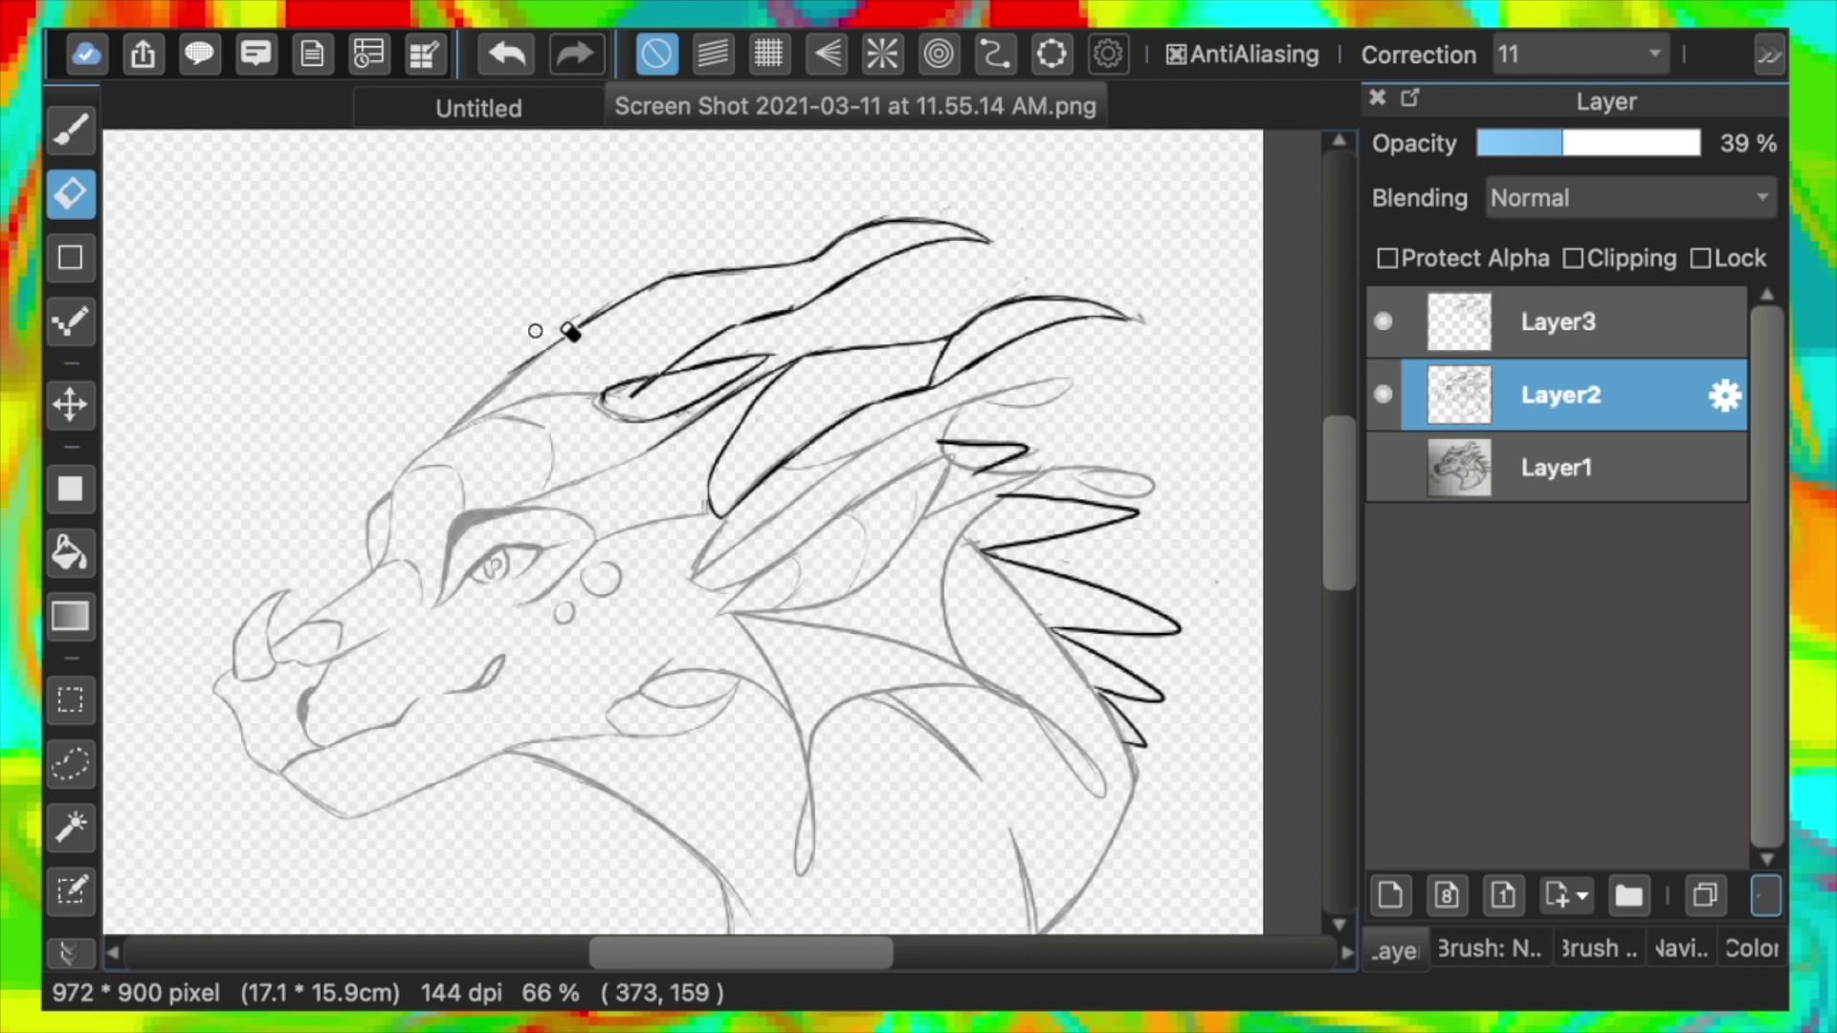
Merge Layer3 down into Layer2 and set the merged layer's opacity to 97 %
{"action": "key", "text": "Up"}
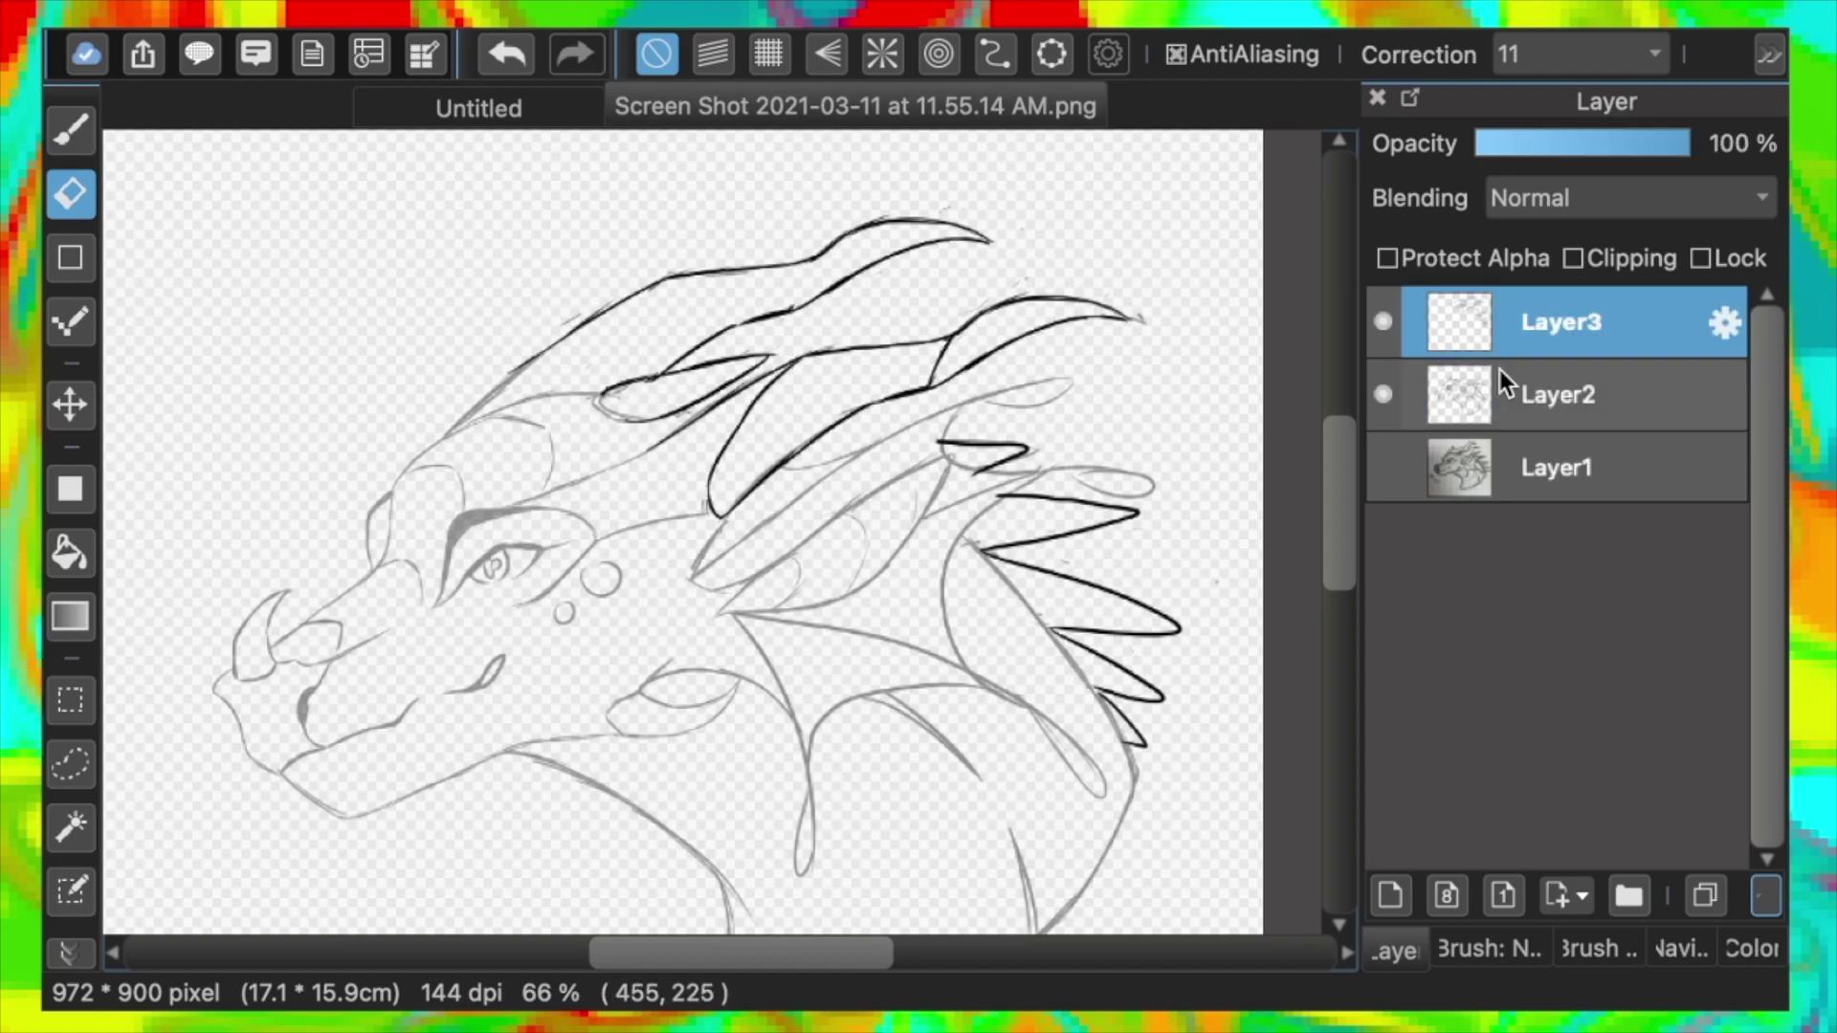
{"action": "left_click", "coordinate": [1765, 896]}
{"action": "left_click_drag", "start_coordinate": [1692, 141], "coordinate": [1700, 143]}
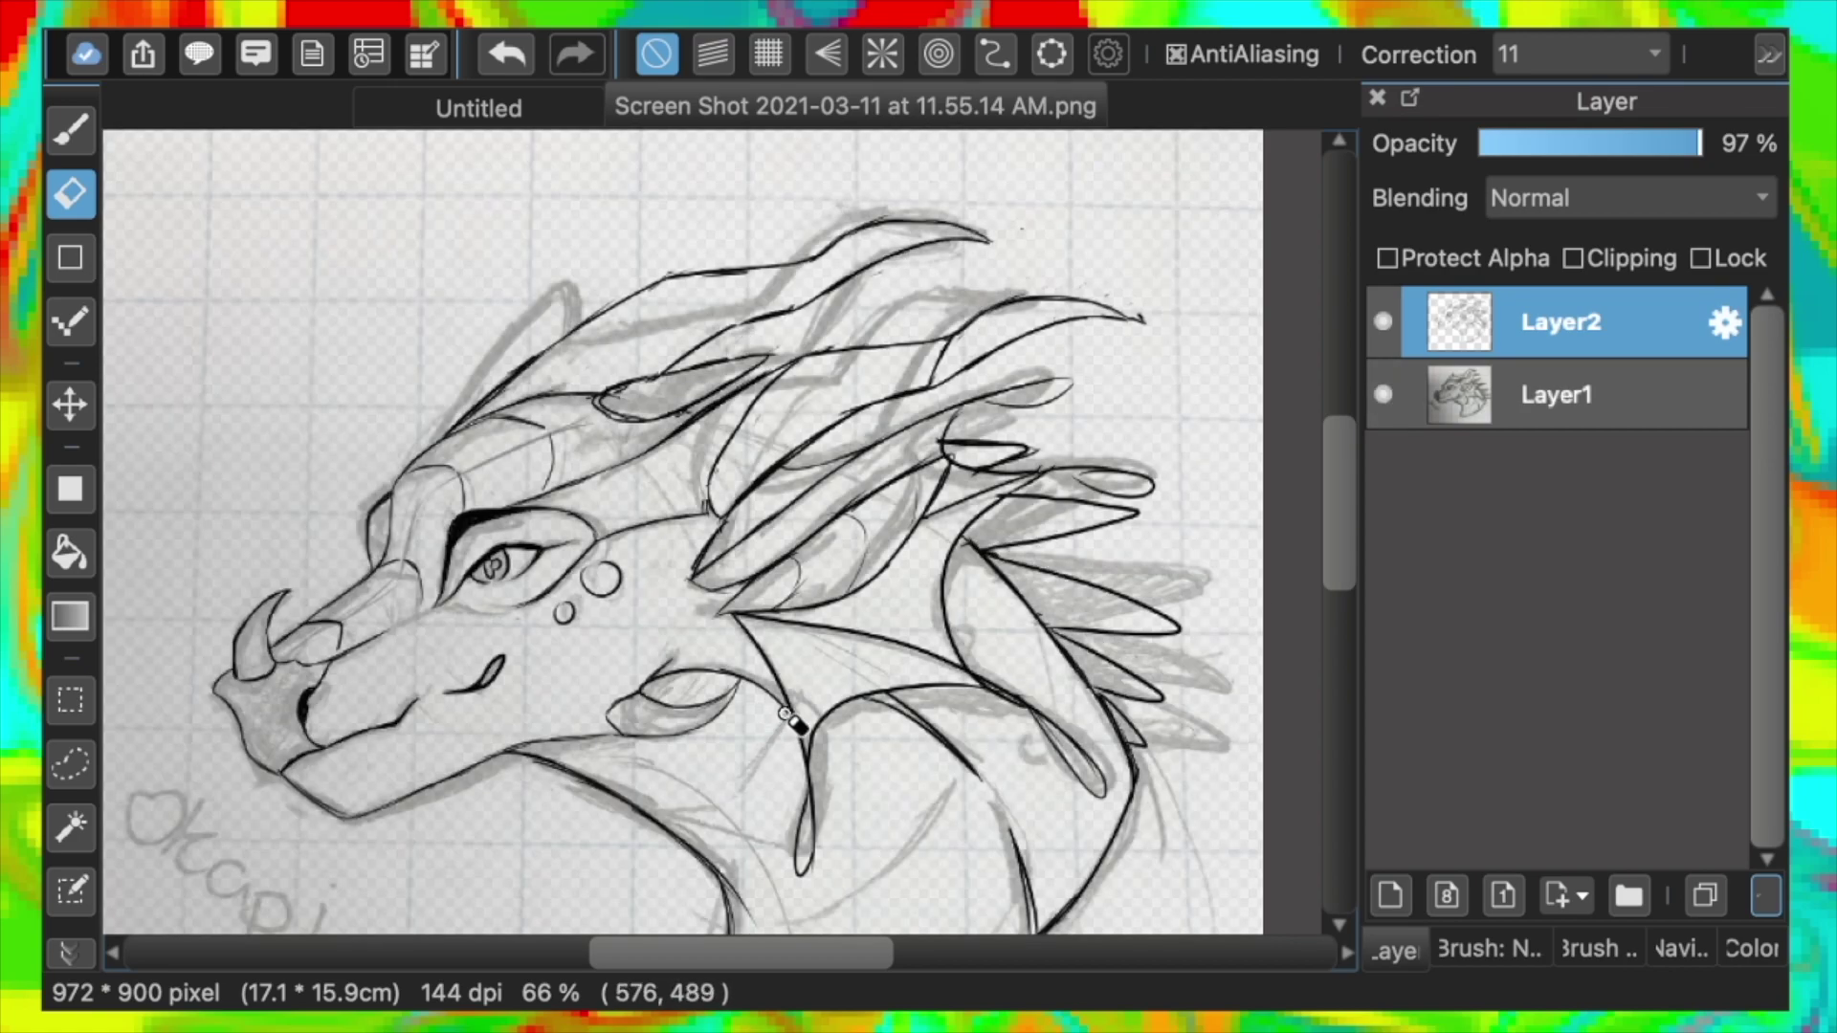
Draw the missing fold lines on the throat and neck, then hide Layer1
{"action": "key", "text": "b"}
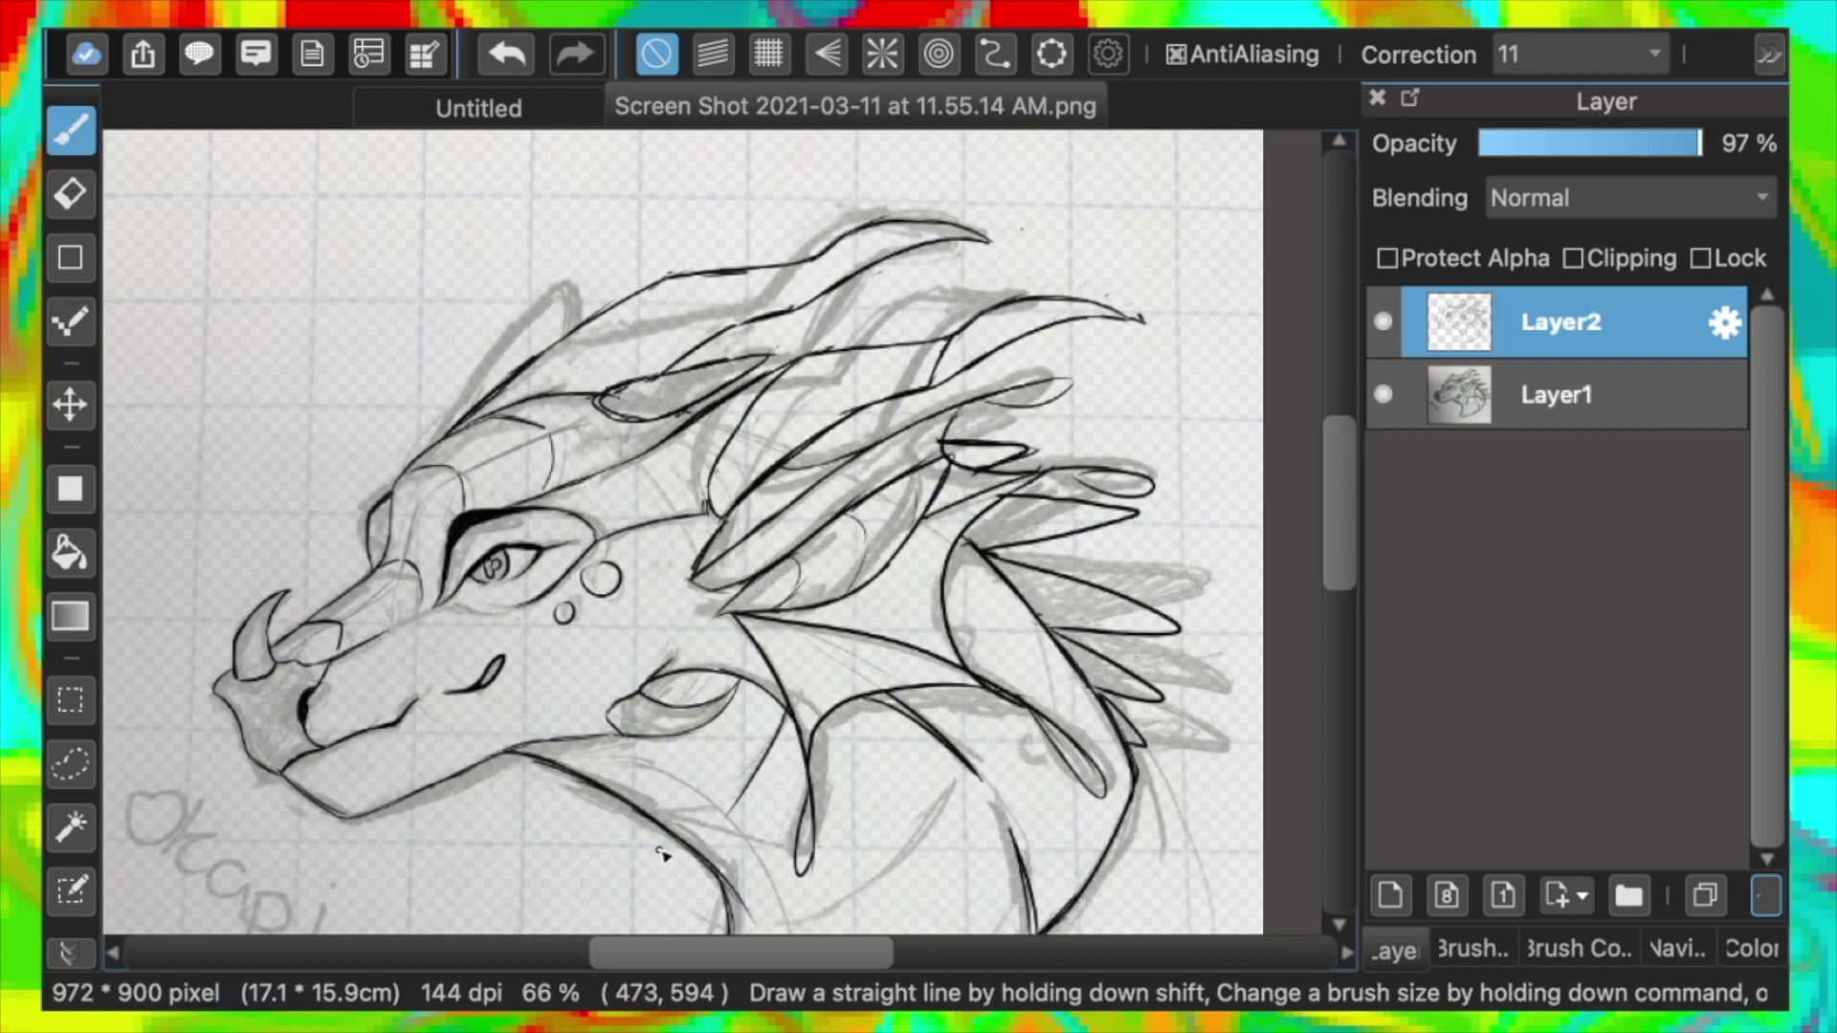
{"action": "left_click", "coordinate": [1370, 390]}
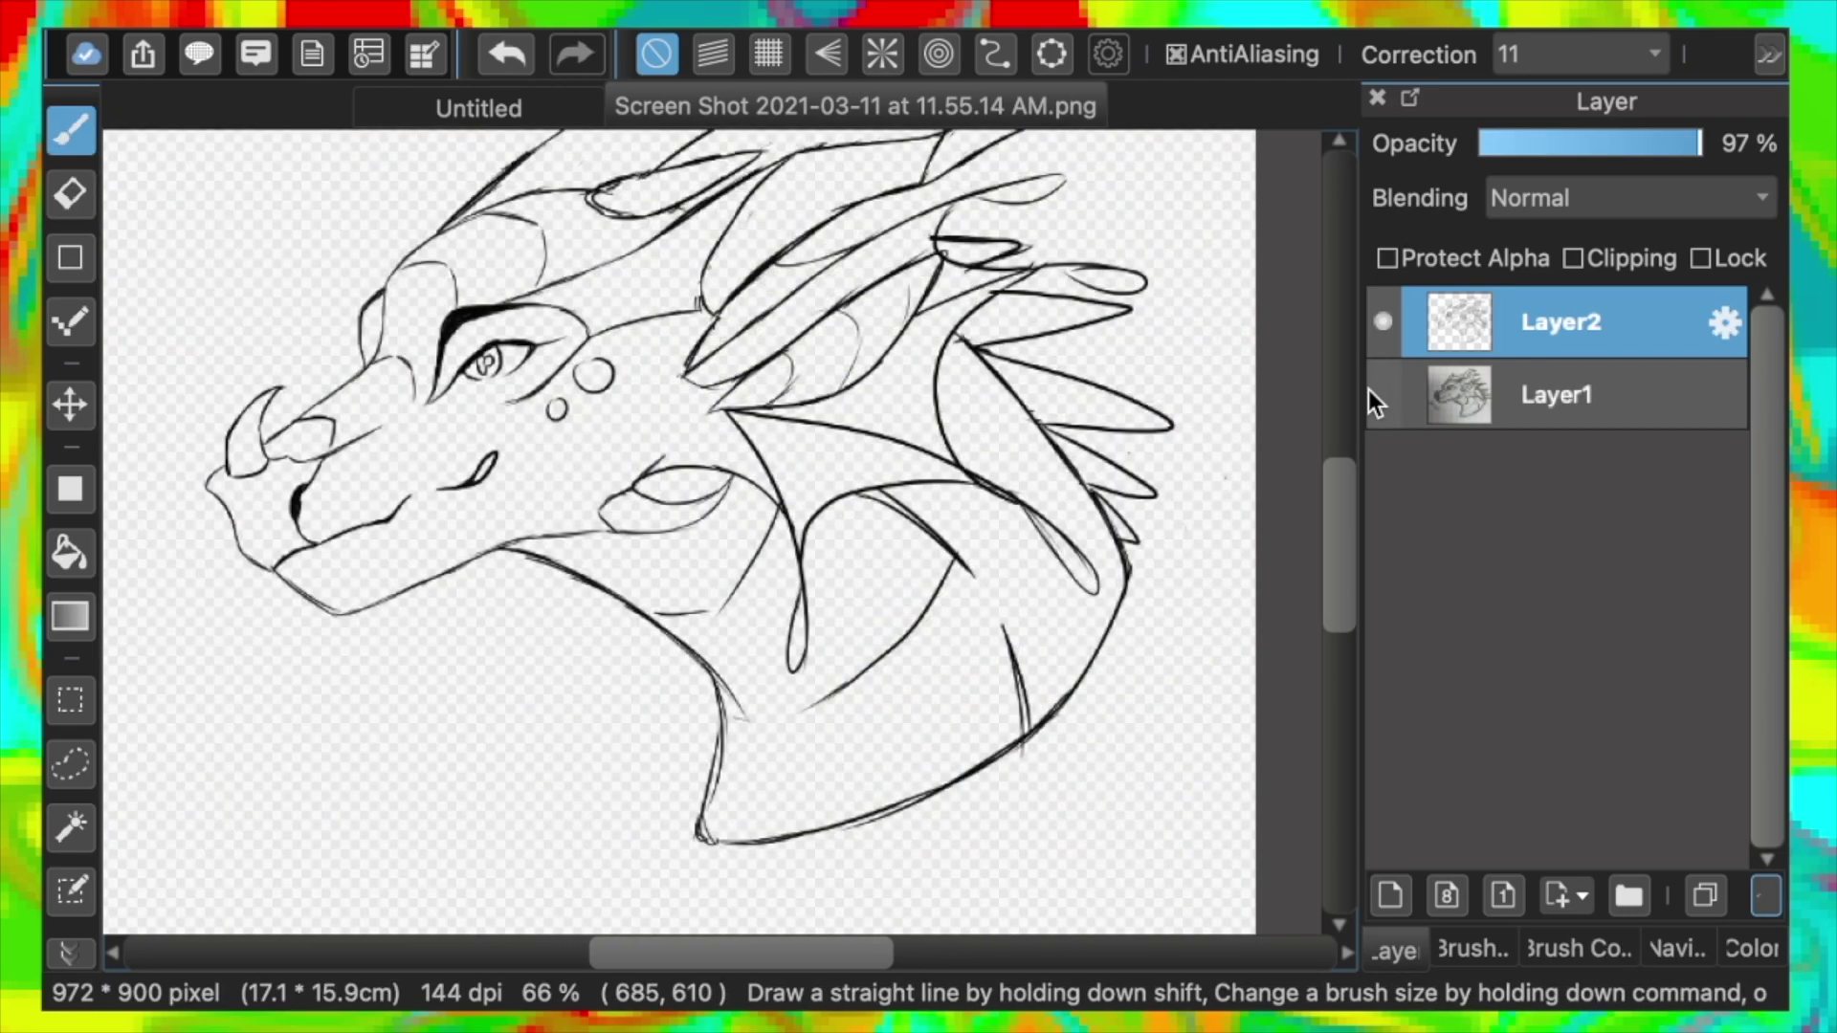
{"action": "key", "text": "super+minus"}
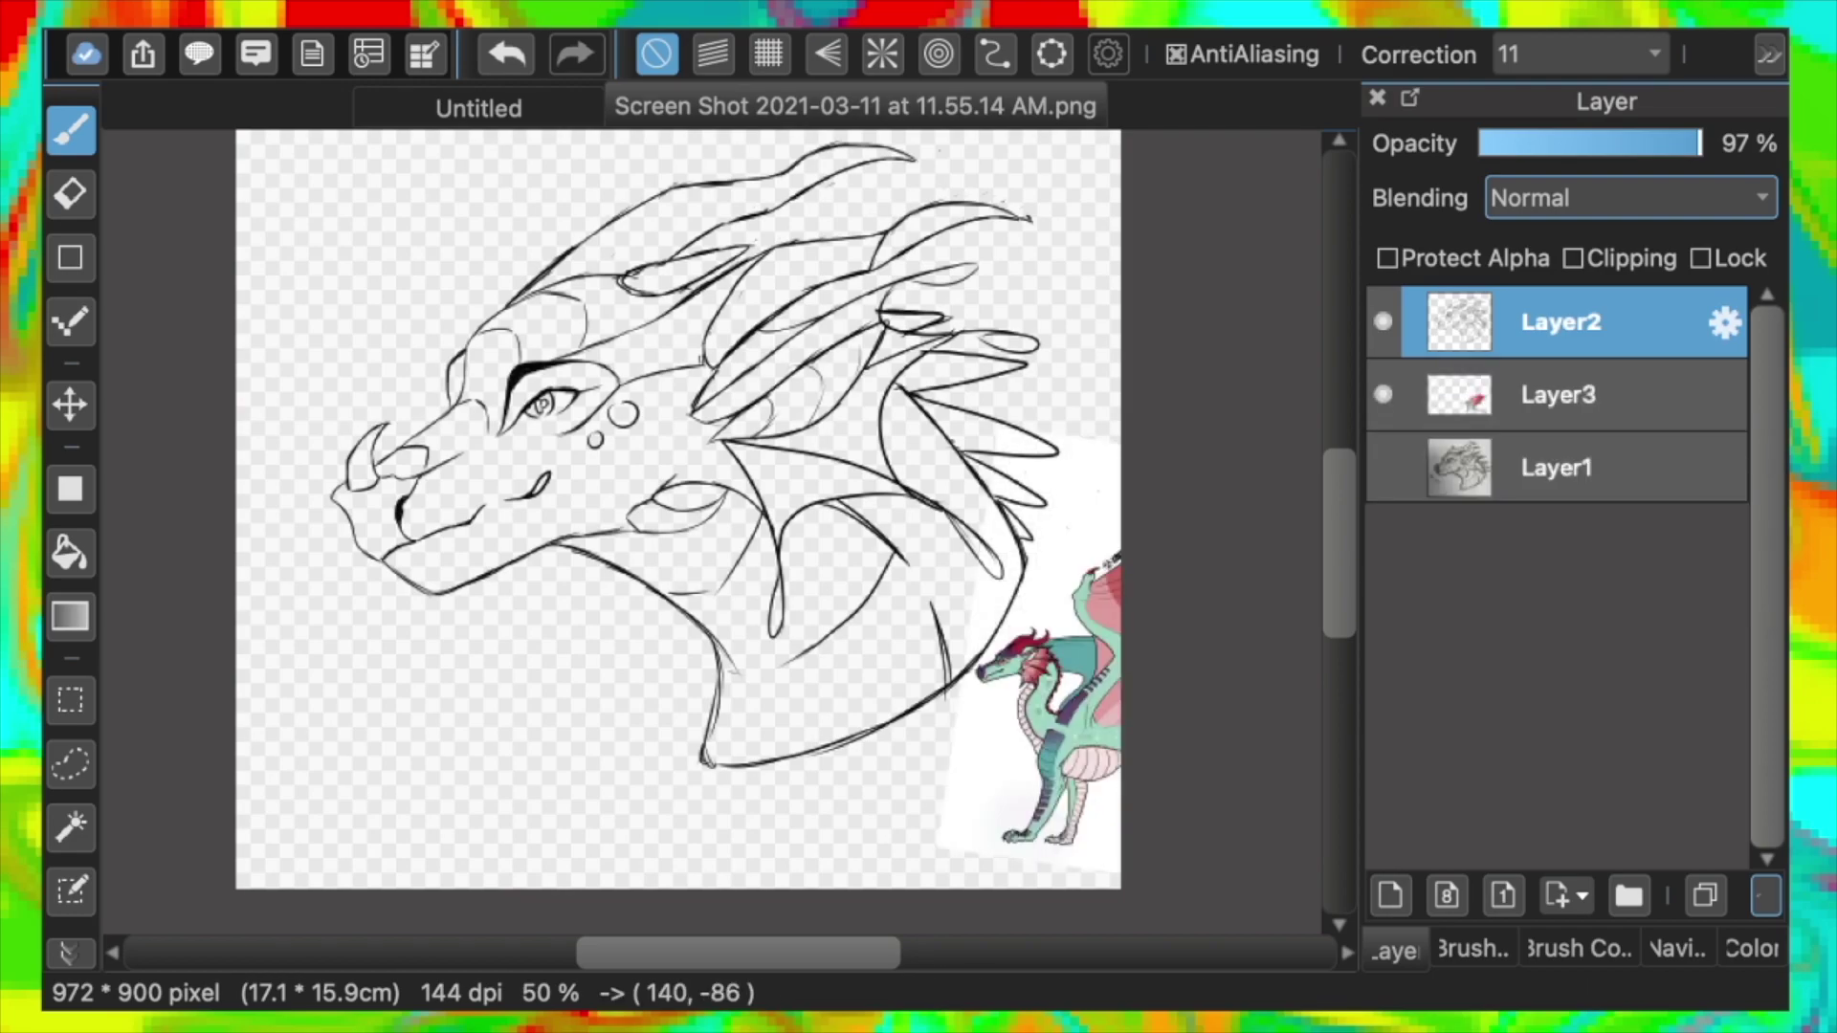
Add a new layer and sample the light green from the reference dragon's body
{"action": "left_click", "coordinate": [1391, 896]}
{"action": "left_click", "coordinate": [70, 953]}
{"action": "left_click", "coordinate": [135, 450]}
{"action": "key", "text": "super+plus"}
{"action": "key", "text": "super+plus"}
{"action": "scroll", "coordinate": [909, 613], "scroll_direction": "right", "scroll_amount": 3}
{"action": "left_click", "coordinate": [55, 136]}
{"action": "key", "text": "super+minus"}
{"action": "key", "text": "super+minus"}
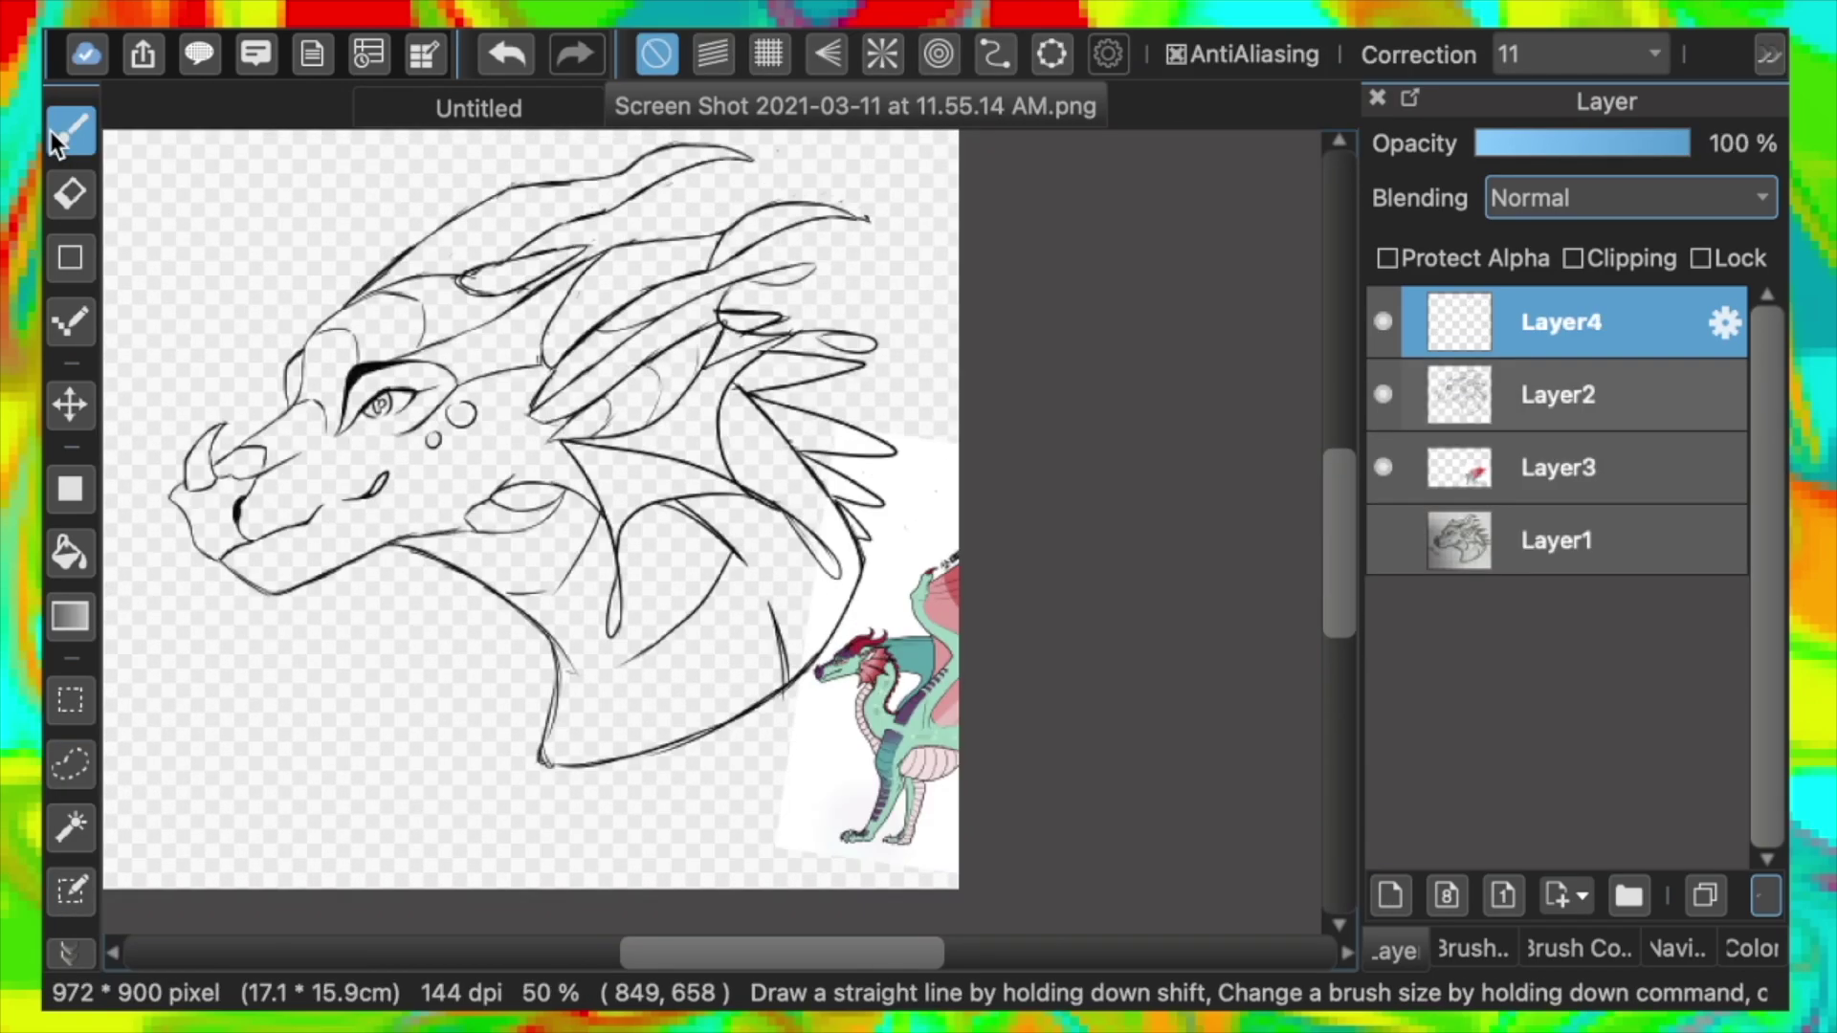
Choose a flat brush and try light green strokes on the dragon's face
{"action": "key", "text": "super+z"}
{"action": "left_click_drag", "start_coordinate": [1562, 322], "coordinate": [1561, 421]}
{"action": "left_click", "coordinate": [1502, 950]}
{"action": "left_click", "coordinate": [1552, 796]}
{"action": "mouse_move", "coordinate": [527, 394]}
{"action": "left_mouse_down"}
{"action": "mouse_move", "coordinate": [623, 478]}
{"action": "mouse_move", "coordinate": [521, 417]}
{"action": "left_mouse_up"}
{"action": "mouse_move", "coordinate": [404, 478]}
{"action": "left_mouse_down"}
{"action": "mouse_move", "coordinate": [299, 502]}
{"action": "mouse_move", "coordinate": [258, 488]}
{"action": "left_mouse_up"}
{"action": "left_click", "coordinate": [505, 54]}
Move Layer4 beneath the line art in Layer2 and hide the reference image in Layer3
{"action": "left_click", "coordinate": [1615, 950]}
{"action": "left_click", "coordinate": [1395, 951]}
{"action": "left_click_drag", "start_coordinate": [1561, 322], "coordinate": [1562, 421]}
{"action": "left_click", "coordinate": [1385, 467]}
Bucket-fill the face, neck and nose horn with light green on Layer4
{"action": "left_click", "coordinate": [70, 553]}
{"action": "left_click", "coordinate": [440, 449]}
{"action": "left_click", "coordinate": [496, 67]}
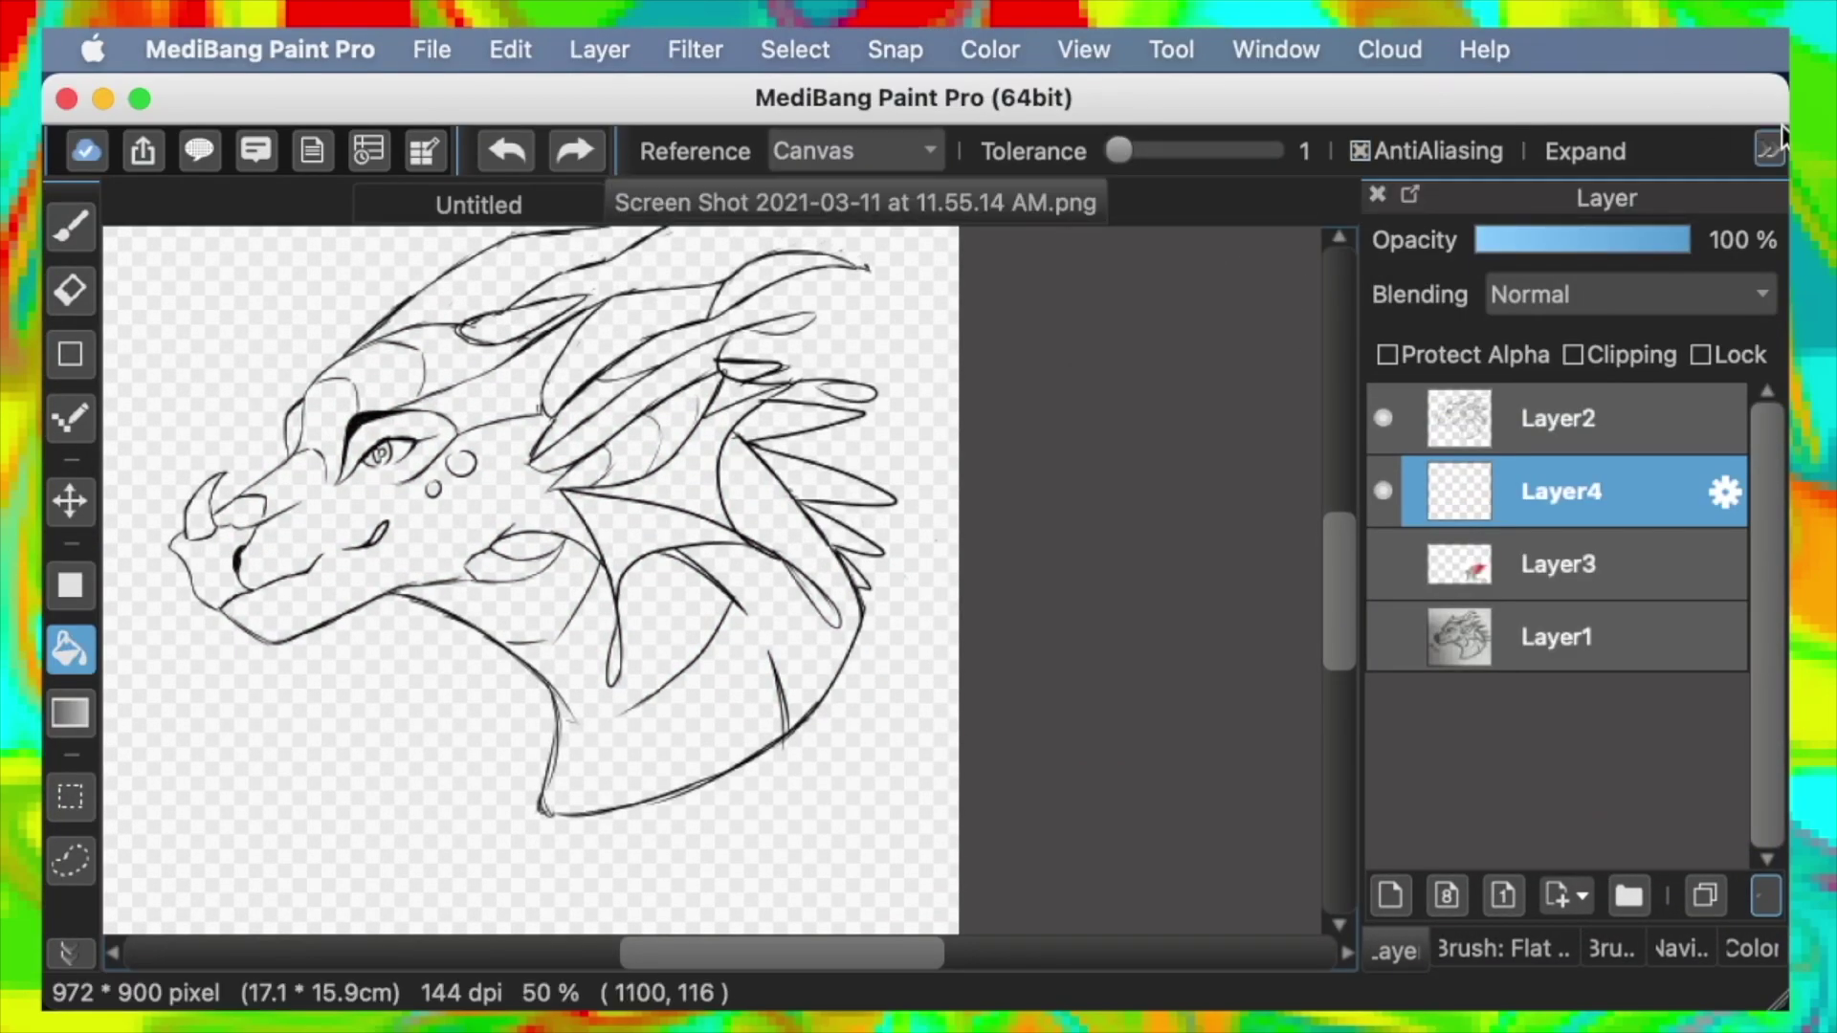
{"action": "left_click", "coordinate": [1769, 150]}
{"action": "left_click", "coordinate": [942, 152]}
{"action": "left_click", "coordinate": [419, 522]}
{"action": "left_click", "coordinate": [488, 605]}
{"action": "left_click", "coordinate": [512, 567]}
{"action": "left_click", "coordinate": [203, 516]}
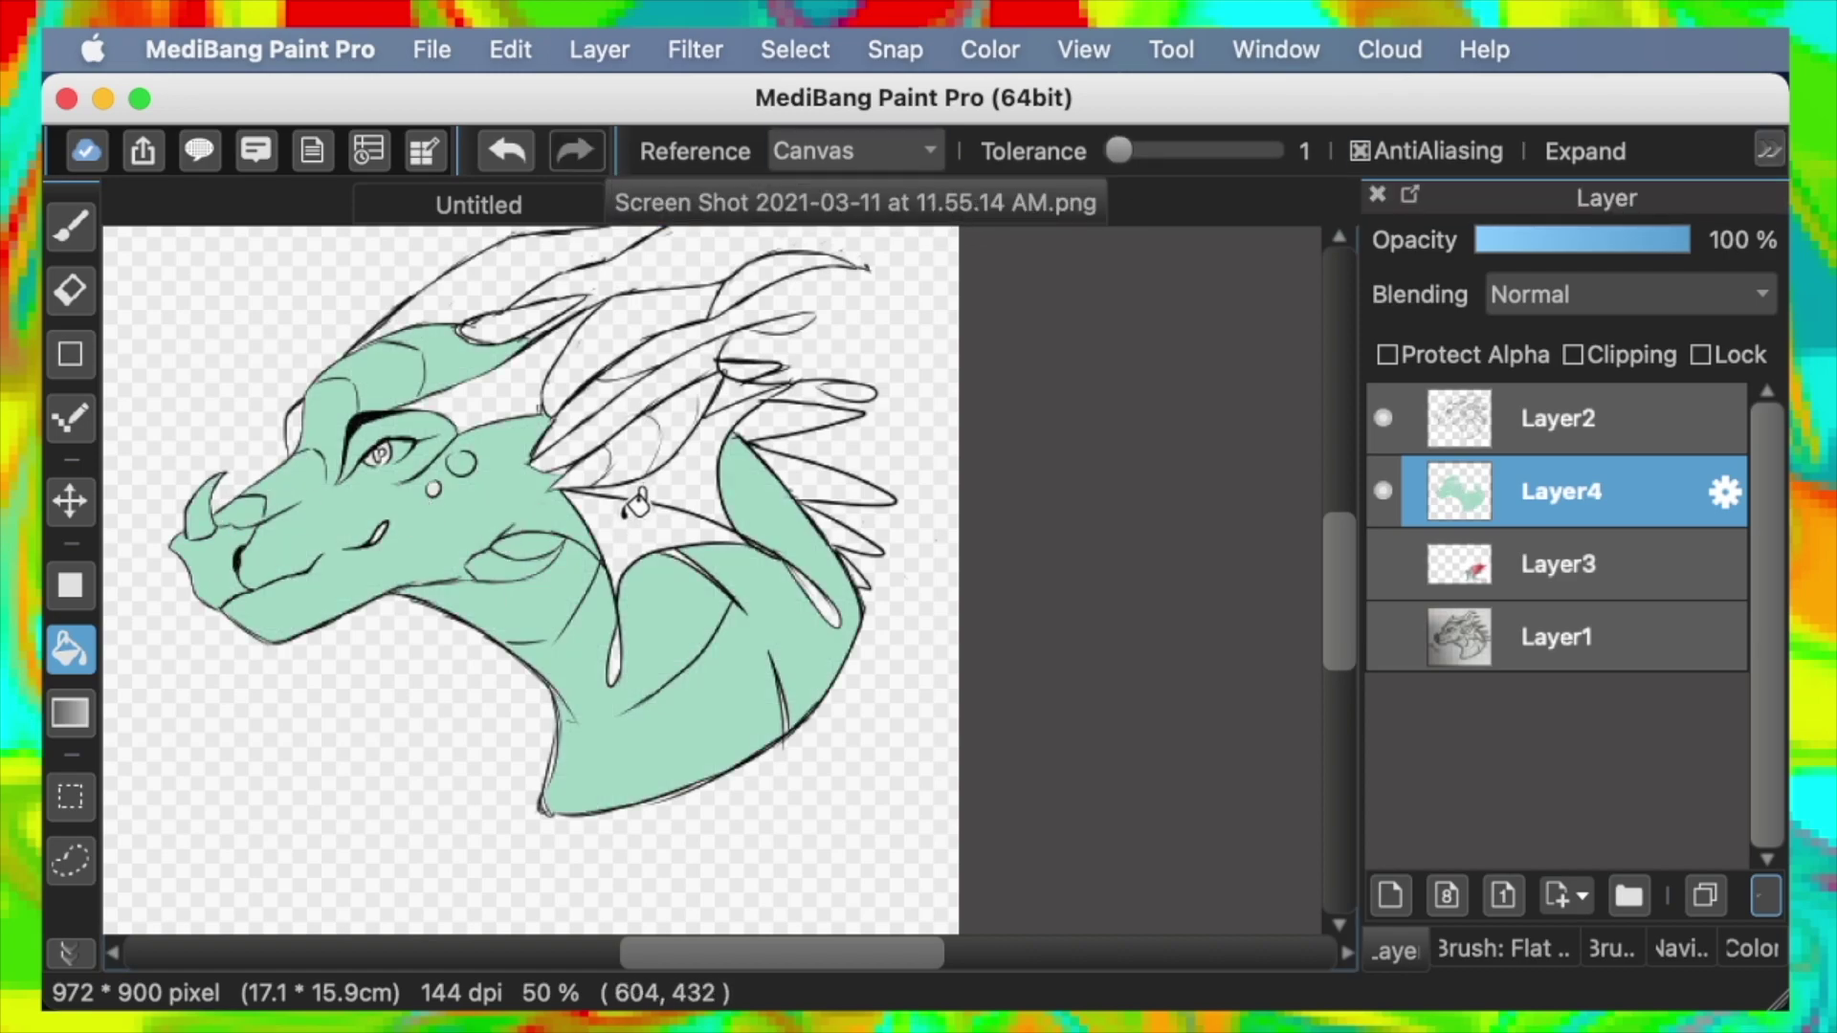
Bucket-fill the frill membrane, the ear area and both large horns with light green
{"action": "left_click", "coordinate": [630, 512]}
{"action": "left_click", "coordinate": [591, 406]}
{"action": "left_click", "coordinate": [746, 285]}
{"action": "left_click", "coordinate": [488, 273]}
Bucket-fill the neck spikes and the remaining small shapes behind the horns with light green
{"action": "key", "text": "super+plus"}
{"action": "left_click", "coordinate": [949, 643]}
{"action": "left_click", "coordinate": [987, 490]}
{"action": "left_click", "coordinate": [976, 383]}
{"action": "left_click_drag", "start_coordinate": [1339, 601], "coordinate": [1339, 540]}
{"action": "left_click", "coordinate": [773, 509]}
{"action": "left_click", "coordinate": [830, 420]}
Set the brush size to 5.6 and paint the gaps the fill missed, including the unfilled upper spike tip
{"action": "key", "text": "super+minus"}
{"action": "left_click", "coordinate": [71, 227]}
{"action": "mouse_move", "coordinate": [829, 953]}
{"action": "left_mouse_down"}
{"action": "mouse_move", "coordinate": [633, 953]}
{"action": "mouse_move", "coordinate": [699, 953]}
{"action": "left_mouse_up"}
{"action": "scroll", "coordinate": [665, 804], "scroll_direction": "right", "scroll_amount": 5}
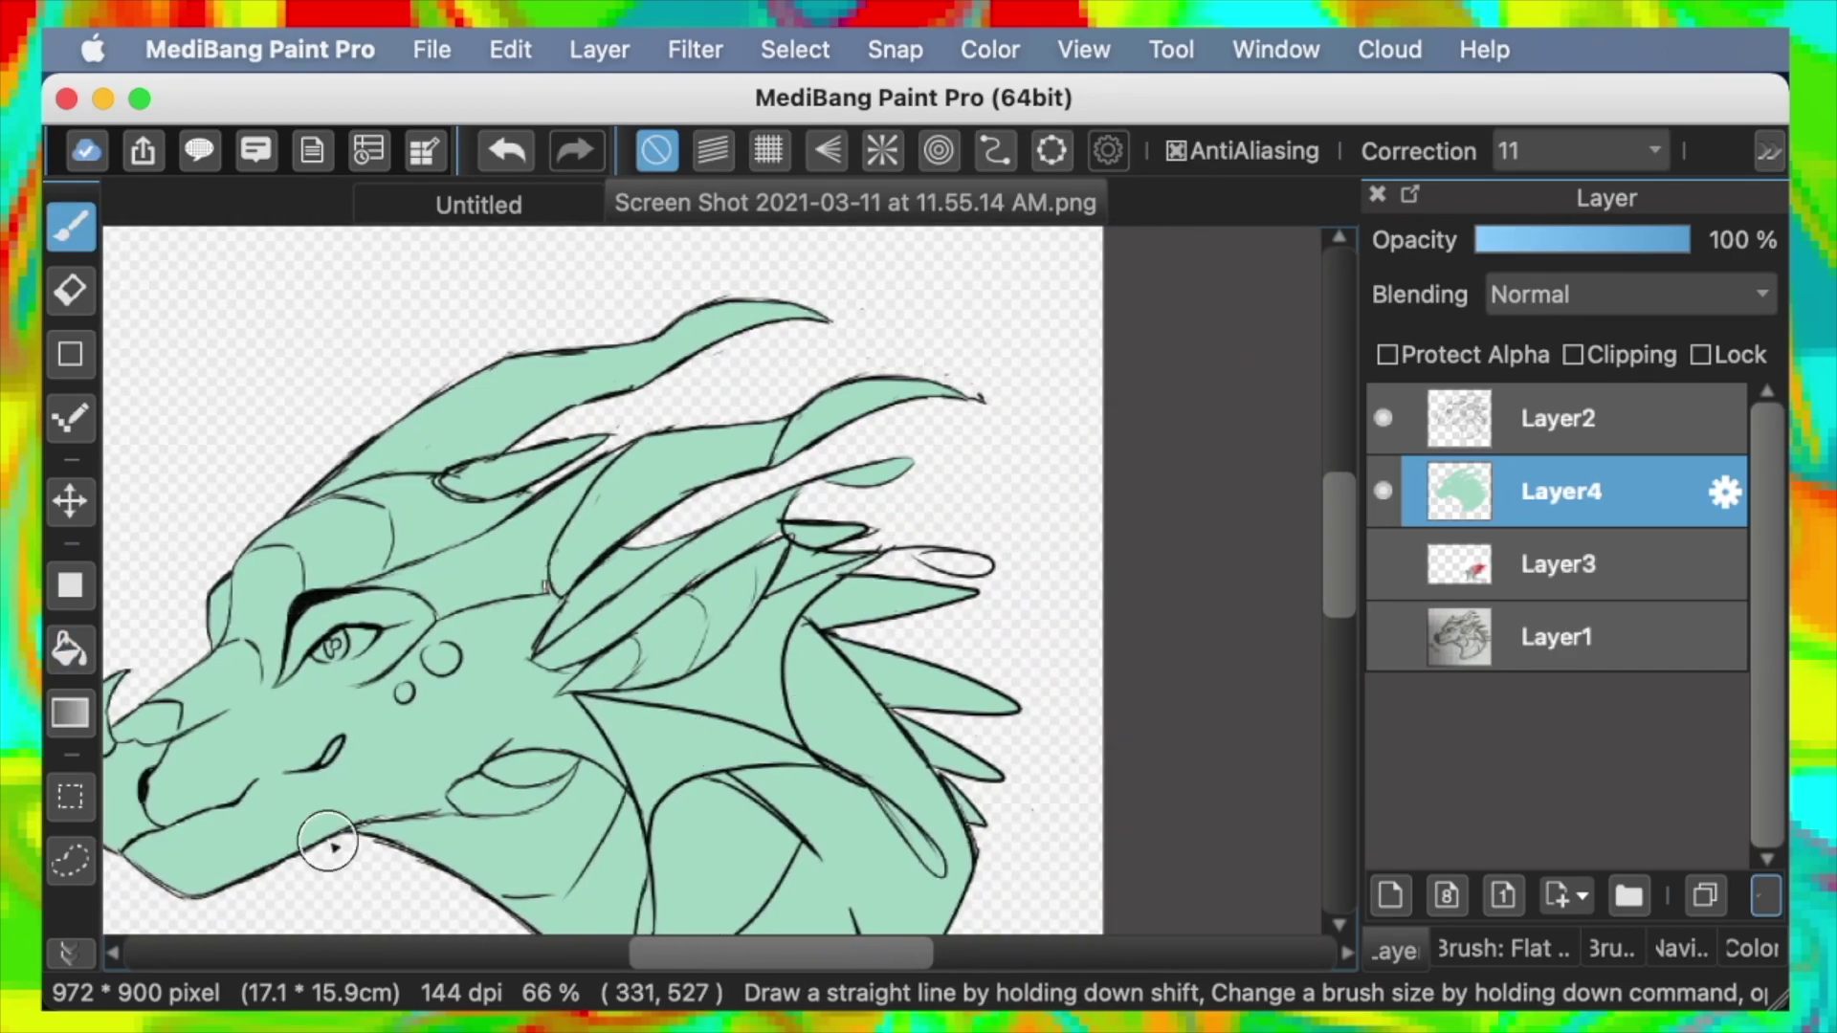
{"action": "left_click", "coordinate": [1612, 949]}
{"action": "left_click_drag", "start_coordinate": [1579, 256], "coordinate": [1493, 257]}
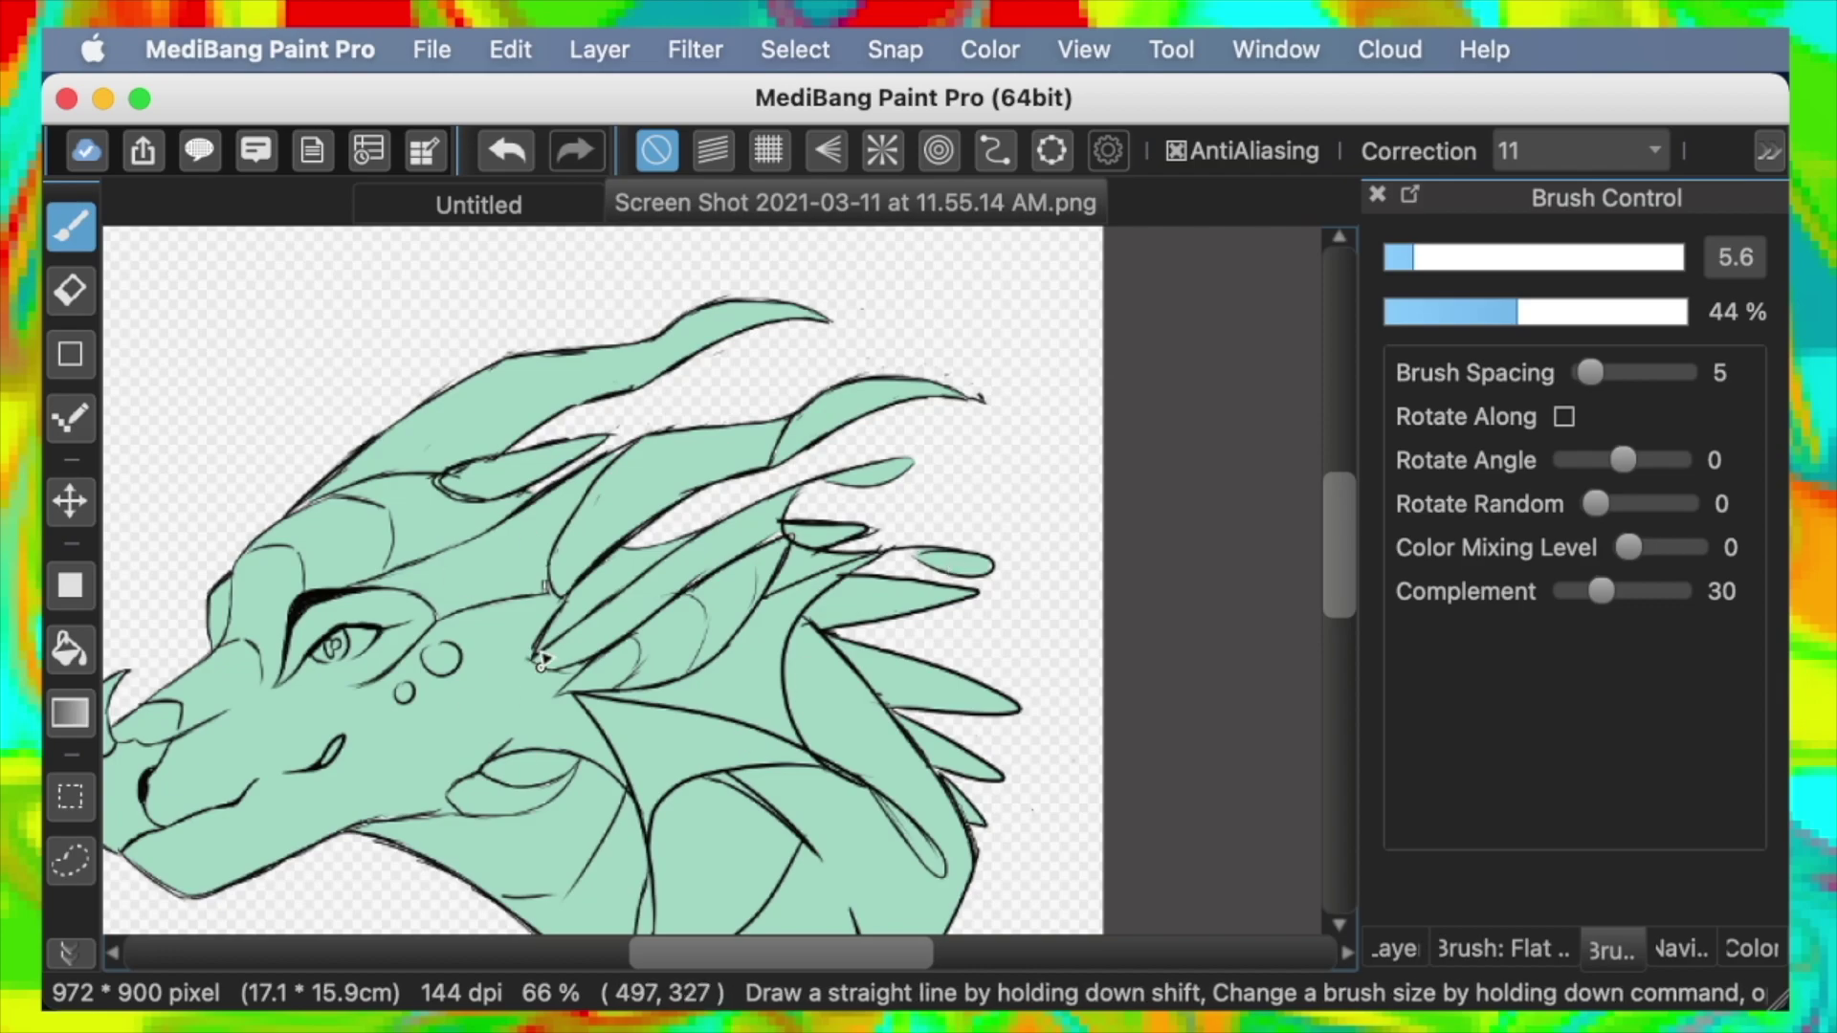
{"action": "left_click", "coordinate": [1399, 951]}
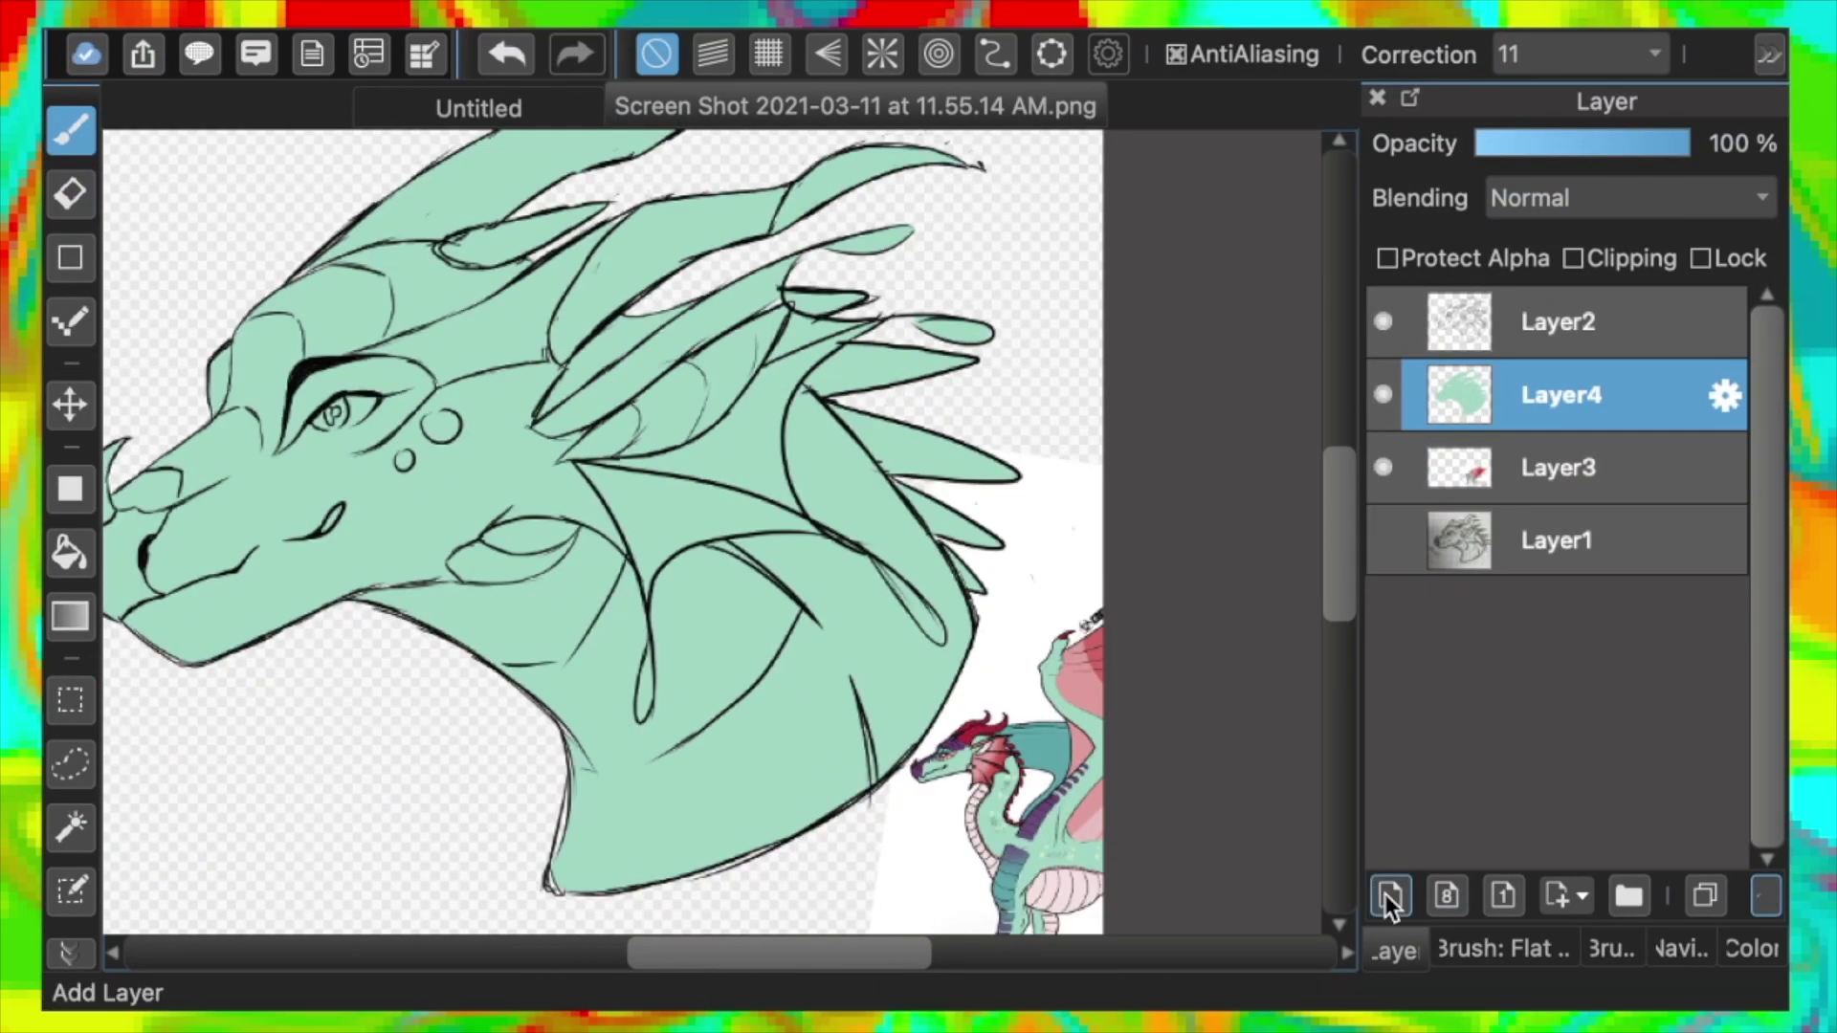
Add a new layer clipped to Layer4 and sample the dark purple from the reference dragon
{"action": "left_click", "coordinate": [1388, 896]}
{"action": "key", "text": "super+alt+g"}
{"action": "scroll", "coordinate": [1045, 842], "scroll_direction": "up", "scroll_amount": 2}
{"action": "left_click", "coordinate": [70, 954]}
{"action": "left_click", "coordinate": [135, 426]}
{"action": "left_click", "coordinate": [796, 469]}
{"action": "left_click", "coordinate": [72, 130]}
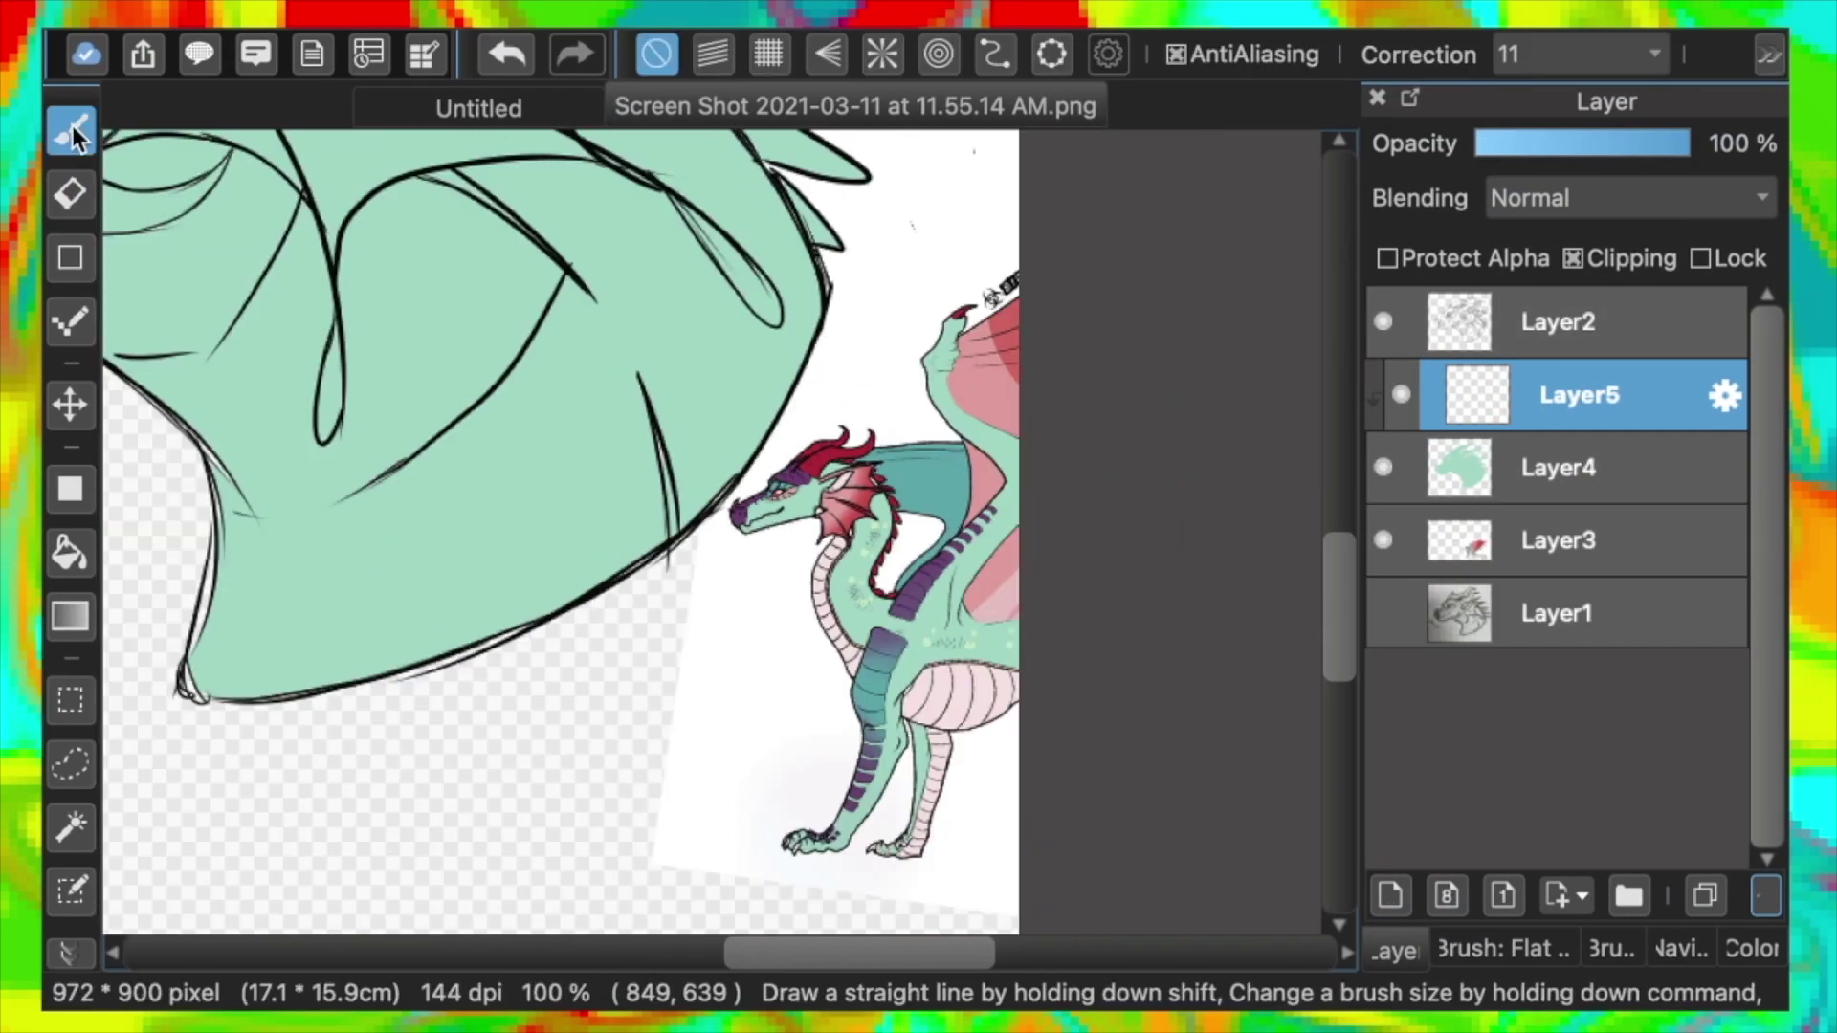
Try a brush stroke and a Select Pen stroke over the head, and turn off clipping for Layer5
{"action": "scroll", "coordinate": [670, 479], "scroll_direction": "down", "scroll_amount": 1}
{"action": "left_click_drag", "start_coordinate": [571, 515], "coordinate": [512, 543]}
{"action": "left_click", "coordinate": [507, 54]}
{"action": "left_click", "coordinate": [1573, 259]}
{"action": "left_click", "coordinate": [72, 891]}
{"action": "left_click_drag", "start_coordinate": [431, 226], "coordinate": [1074, 910]}
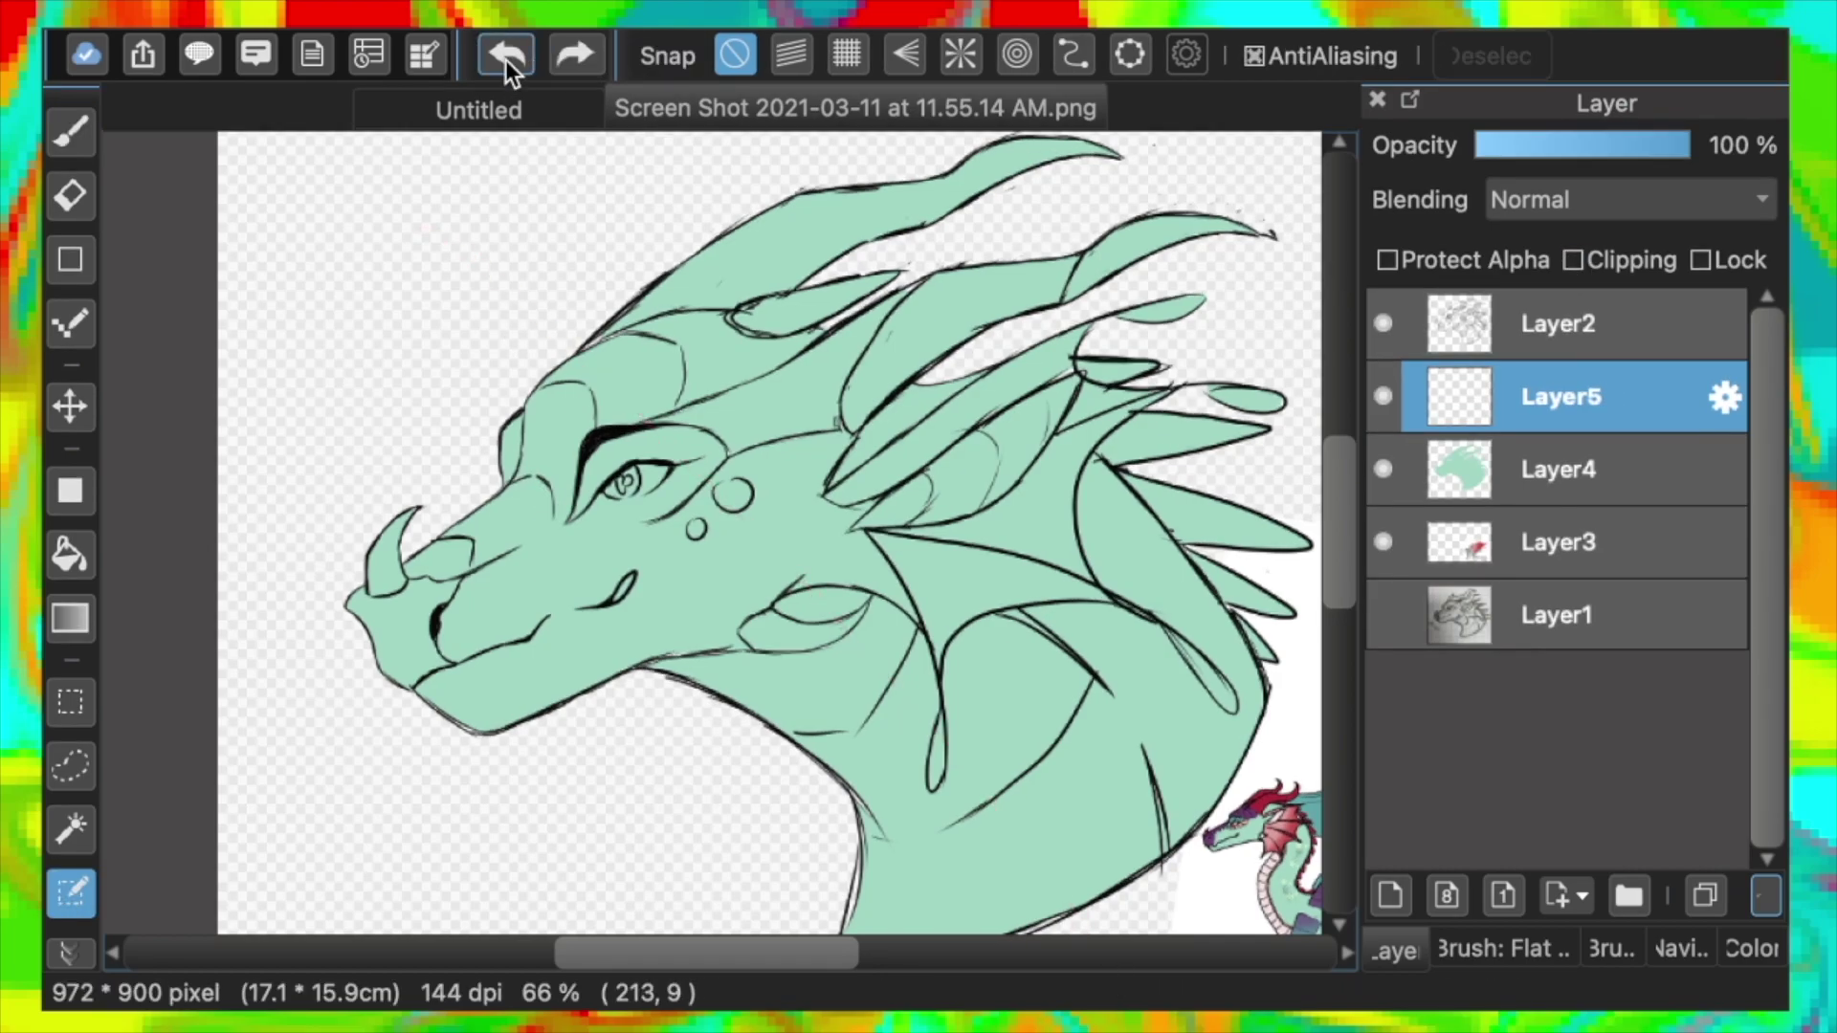
{"action": "left_click", "coordinate": [505, 57]}
Select the dragon's green head and neck area with the Magic Wand, hiding Layer2 temporarily
{"action": "left_click", "coordinate": [71, 829]}
{"action": "left_click", "coordinate": [457, 704]}
{"action": "left_click", "coordinate": [1383, 323]}
{"action": "left_click", "coordinate": [548, 422]}
{"action": "key", "text": "b"}
{"action": "left_click", "coordinate": [1382, 321]}
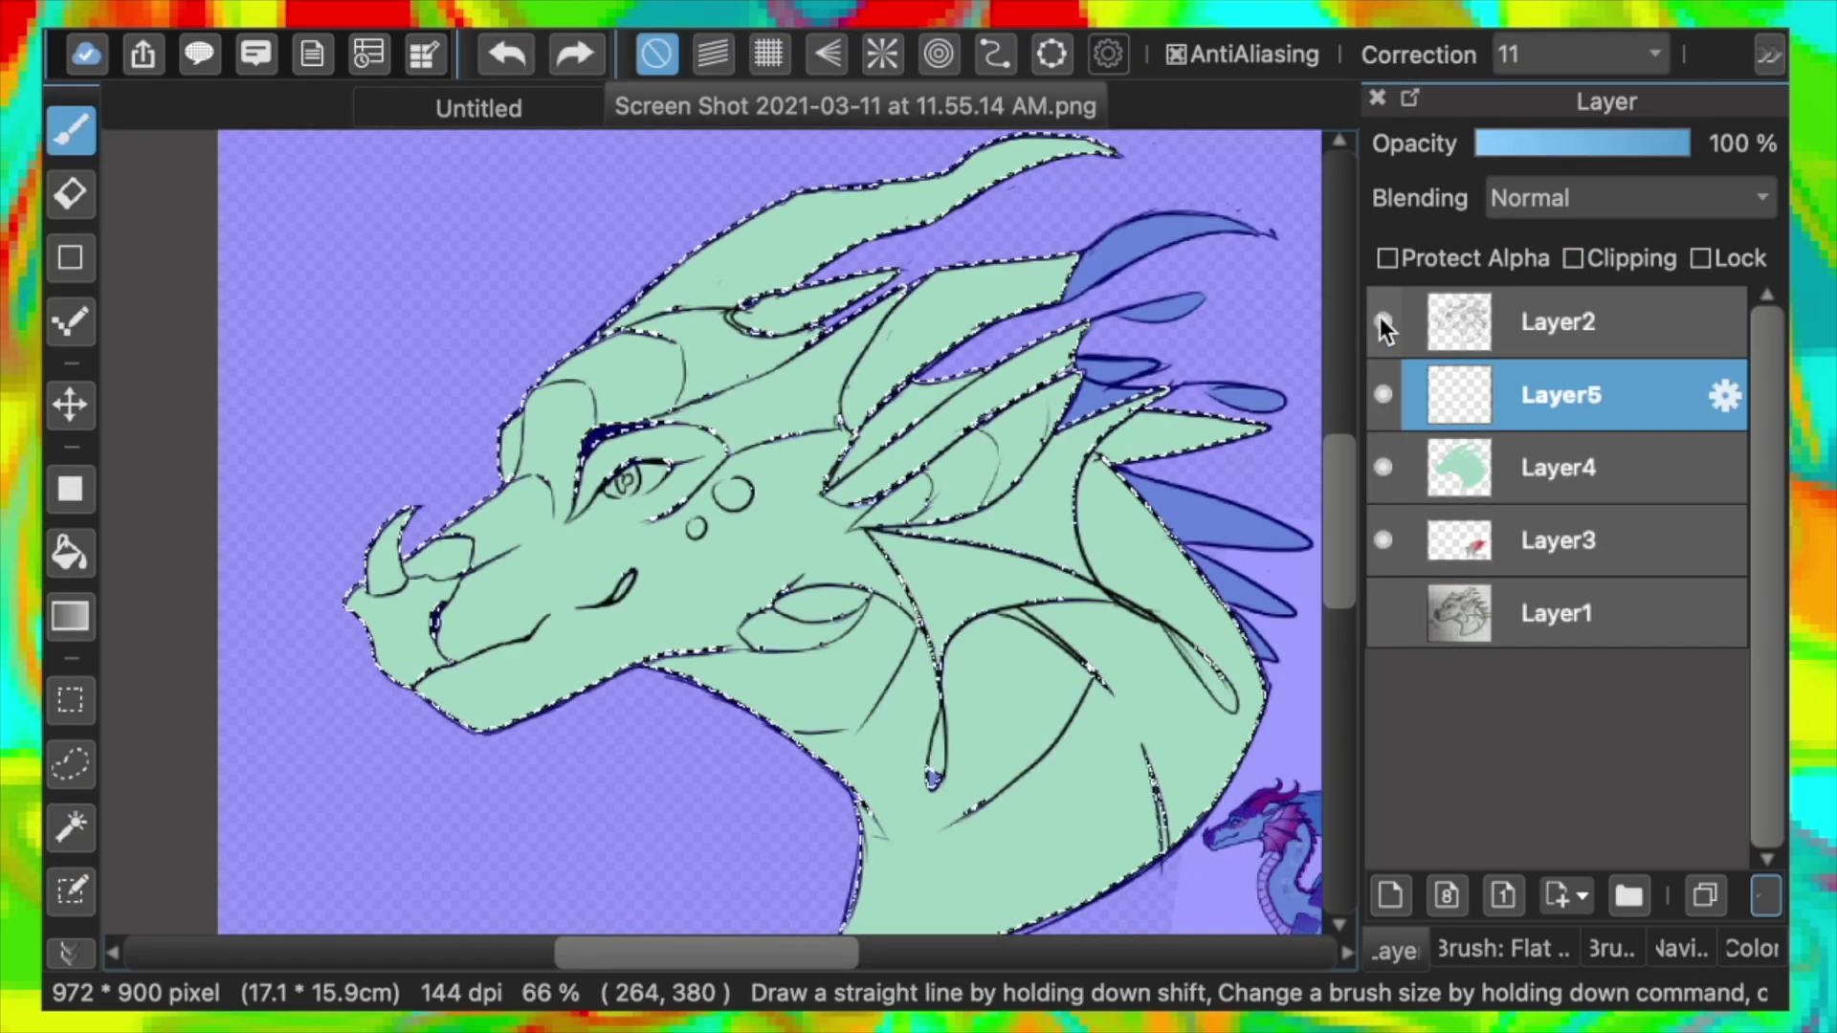
Paint the snout, forehead and top of the neck purple with brush size 23, erase the overspill and deselect
{"action": "left_click", "coordinate": [1612, 949]}
{"action": "mouse_move", "coordinate": [572, 452]}
{"action": "left_mouse_down"}
{"action": "mouse_move", "coordinate": [433, 554]}
{"action": "mouse_move", "coordinate": [540, 519]}
{"action": "mouse_move", "coordinate": [391, 599]}
{"action": "mouse_move", "coordinate": [415, 626]}
{"action": "mouse_move", "coordinate": [365, 671]}
{"action": "mouse_move", "coordinate": [421, 608]}
{"action": "mouse_move", "coordinate": [386, 675]}
{"action": "mouse_move", "coordinate": [441, 667]}
{"action": "mouse_move", "coordinate": [411, 673]}
{"action": "mouse_move", "coordinate": [385, 620]}
{"action": "mouse_move", "coordinate": [498, 518]}
{"action": "mouse_move", "coordinate": [549, 431]}
{"action": "mouse_move", "coordinate": [617, 414]}
{"action": "mouse_move", "coordinate": [589, 364]}
{"action": "mouse_move", "coordinate": [405, 590]}
{"action": "mouse_move", "coordinate": [817, 333]}
{"action": "mouse_move", "coordinate": [654, 327]}
{"action": "mouse_move", "coordinate": [767, 330]}
{"action": "left_mouse_up"}
{"action": "left_click", "coordinate": [1443, 161]}
{"action": "left_click", "coordinate": [1525, 163]}
{"action": "key", "text": "e"}
{"action": "key", "text": "b"}
{"action": "left_click_drag", "start_coordinate": [1096, 471], "coordinate": [1140, 502]}
{"action": "key", "text": "e"}
{"action": "left_click_drag", "start_coordinate": [1056, 432], "coordinate": [1136, 451]}
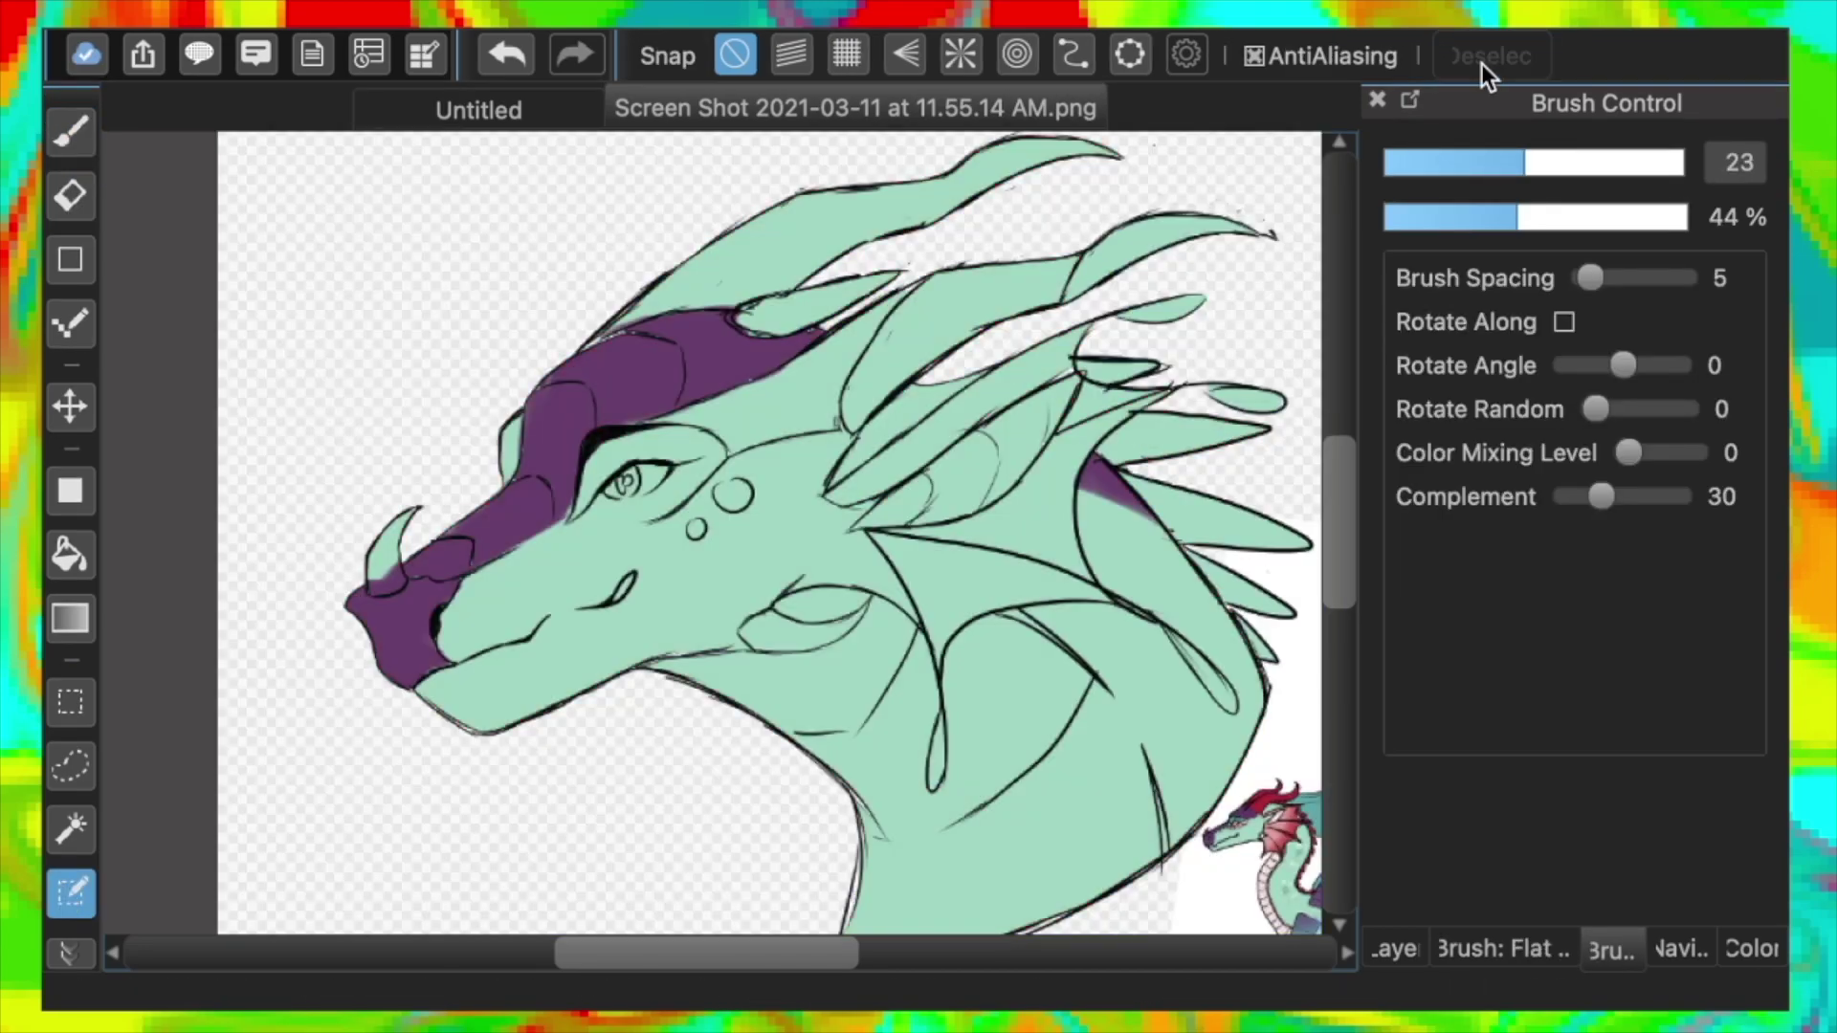
Add a new layer and paint the upper eyelid and the far brow ridge teal
{"action": "left_click", "coordinate": [1394, 950]}
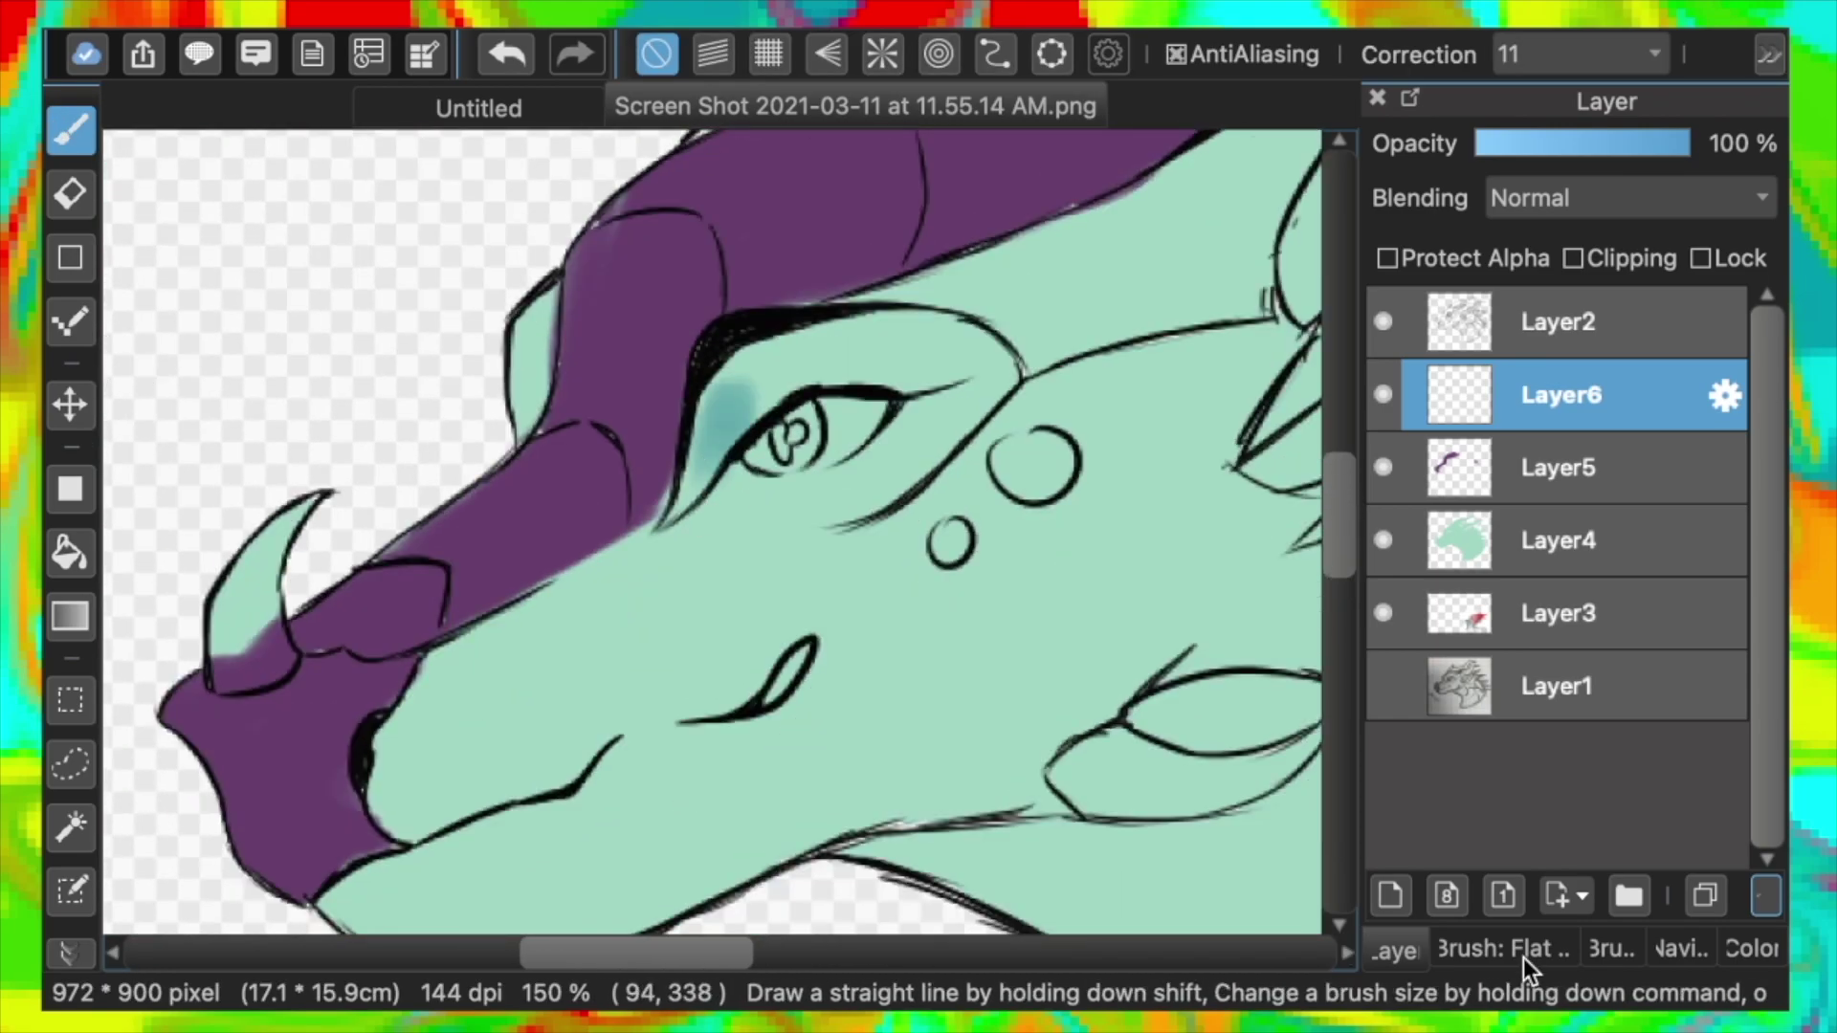
{"action": "left_click", "coordinate": [1612, 950]}
{"action": "mouse_move", "coordinate": [676, 501]}
{"action": "left_mouse_down"}
{"action": "mouse_move", "coordinate": [749, 405]}
{"action": "mouse_move", "coordinate": [915, 374]}
{"action": "mouse_move", "coordinate": [793, 345]}
{"action": "mouse_move", "coordinate": [909, 376]}
{"action": "mouse_move", "coordinate": [877, 336]}
{"action": "left_mouse_up"}
{"action": "left_click_drag", "start_coordinate": [547, 292], "coordinate": [525, 439]}
{"action": "key", "text": "e"}
{"action": "left_click", "coordinate": [1681, 950]}
{"action": "left_click", "coordinate": [1398, 951]}
Erase the purple overlapping the nose horn and forehead horn base on Layer5, and touch up the snout's edge
{"action": "left_click", "coordinate": [1465, 476]}
{"action": "mouse_move", "coordinate": [251, 657]}
{"action": "left_mouse_down"}
{"action": "mouse_move", "coordinate": [270, 640]}
{"action": "mouse_move", "coordinate": [222, 659]}
{"action": "left_mouse_up"}
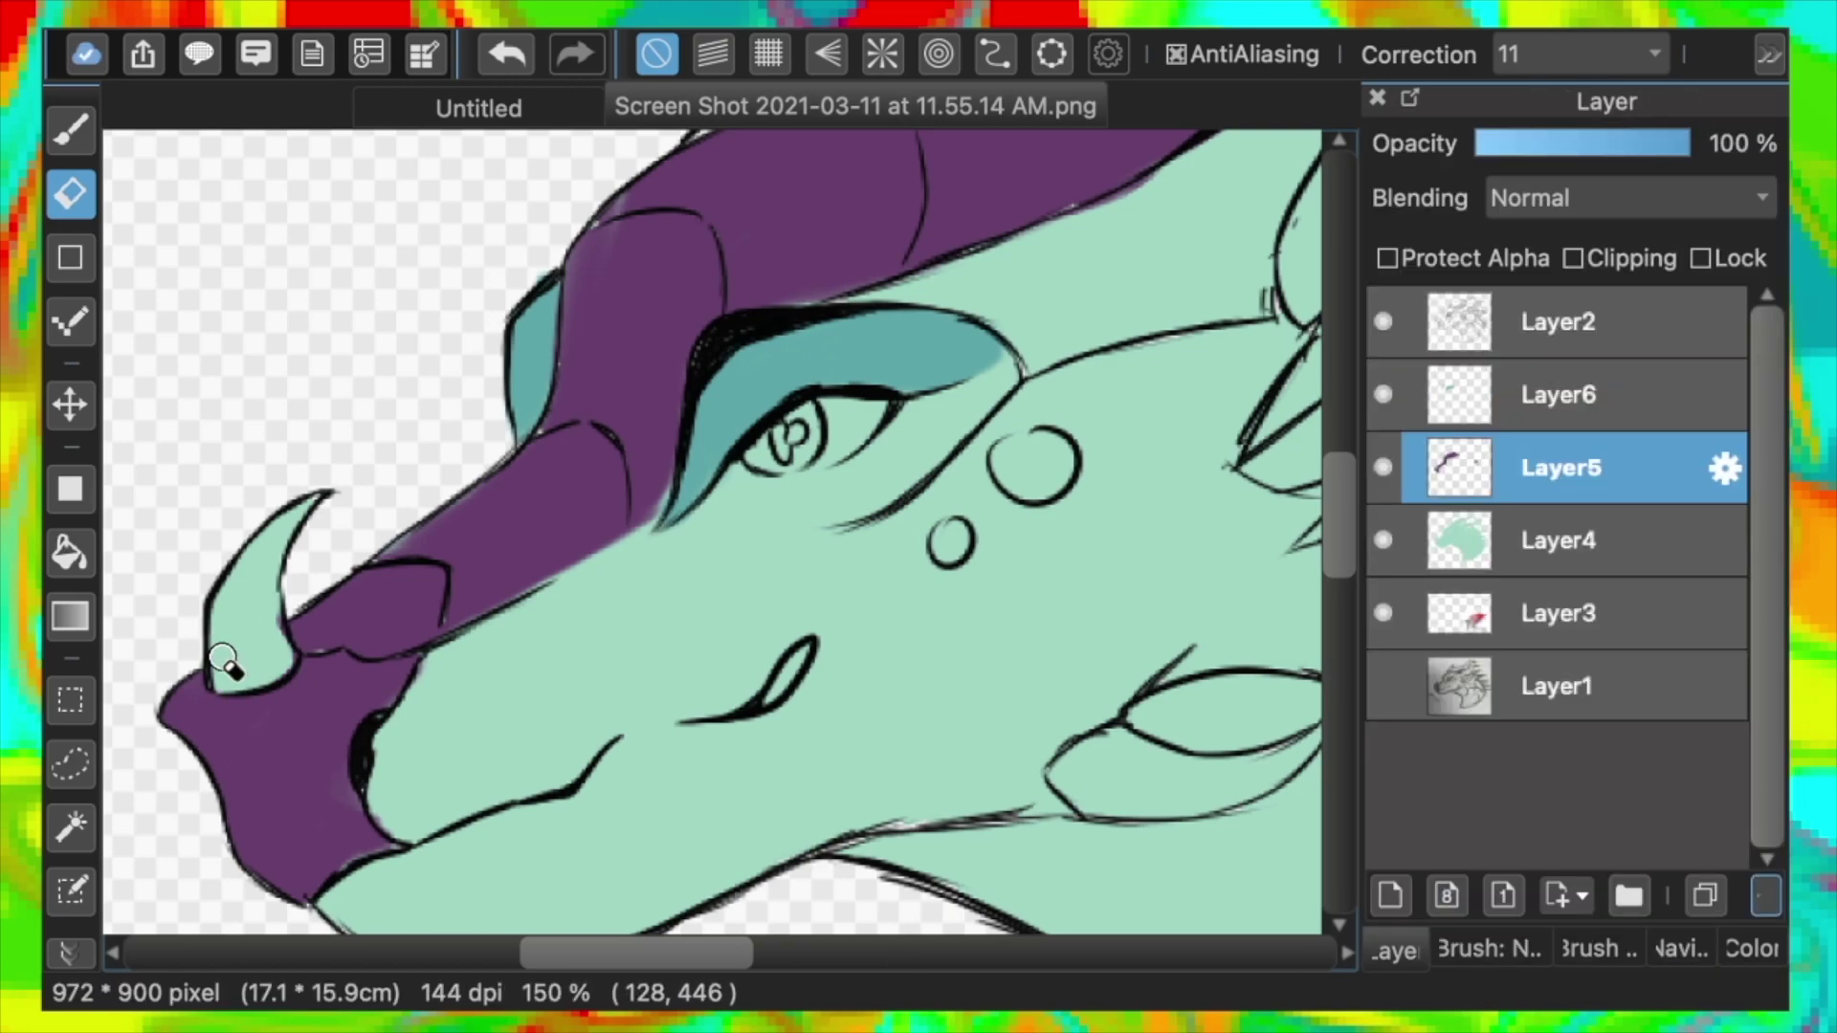
{"action": "left_click", "coordinate": [71, 130]}
{"action": "left_click_drag", "start_coordinate": [632, 533], "coordinate": [521, 588]}
{"action": "key", "text": "super+minus"}
{"action": "left_click", "coordinate": [507, 57]}
{"action": "key", "text": "e"}
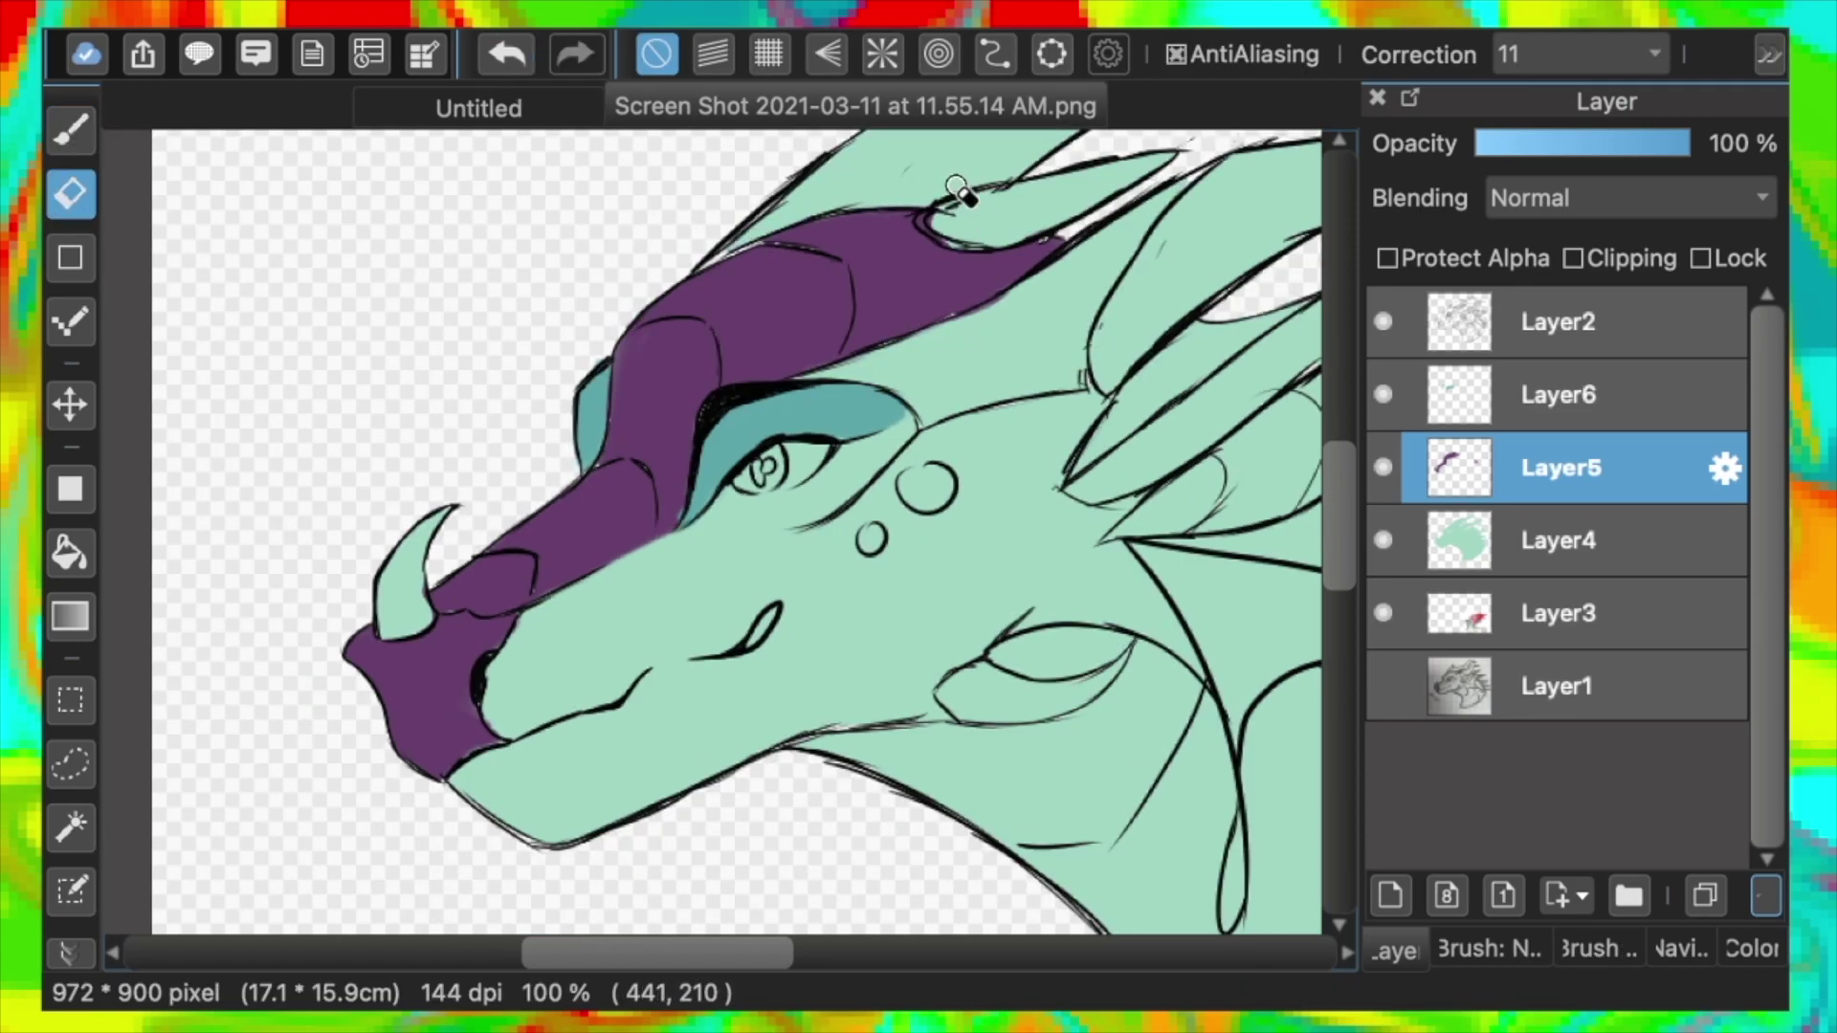
Sample the pink from the reference dragon's wing and add a new layer above Layer5
{"action": "left_click_drag", "start_coordinate": [612, 955], "coordinate": [685, 955]}
{"action": "left_click_drag", "start_coordinate": [1339, 536], "coordinate": [1340, 605]}
{"action": "left_click", "coordinate": [71, 953]}
{"action": "mouse_move", "coordinate": [674, 955]}
{"action": "left_mouse_down"}
{"action": "mouse_move", "coordinate": [758, 957]}
{"action": "mouse_move", "coordinate": [681, 967]}
{"action": "left_mouse_up"}
{"action": "left_click", "coordinate": [70, 130]}
{"action": "left_click", "coordinate": [1391, 896]}
Paint the patch under the eye, the ear membranes and the cheek frill pink on Layer7
{"action": "mouse_move", "coordinate": [709, 455]}
{"action": "left_mouse_down"}
{"action": "mouse_move", "coordinate": [743, 434]}
{"action": "mouse_move", "coordinate": [662, 495]}
{"action": "mouse_move", "coordinate": [572, 501]}
{"action": "mouse_move", "coordinate": [636, 505]}
{"action": "mouse_move", "coordinate": [683, 463]}
{"action": "left_mouse_up"}
{"action": "key", "text": "super+minus"}
{"action": "mouse_move", "coordinate": [842, 542]}
{"action": "left_mouse_down"}
{"action": "mouse_move", "coordinate": [814, 563]}
{"action": "mouse_move", "coordinate": [923, 529]}
{"action": "mouse_move", "coordinate": [1016, 430]}
{"action": "mouse_move", "coordinate": [846, 505]}
{"action": "mouse_move", "coordinate": [856, 461]}
{"action": "mouse_move", "coordinate": [937, 430]}
{"action": "mouse_move", "coordinate": [1002, 407]}
{"action": "mouse_move", "coordinate": [855, 490]}
{"action": "left_mouse_up"}
{"action": "scroll", "coordinate": [964, 525], "scroll_direction": "up", "scroll_amount": 2}
{"action": "mouse_move", "coordinate": [1038, 412]}
{"action": "left_mouse_down"}
{"action": "mouse_move", "coordinate": [1079, 316]}
{"action": "mouse_move", "coordinate": [1071, 369]}
{"action": "mouse_move", "coordinate": [950, 548]}
{"action": "left_mouse_up"}
{"action": "mouse_move", "coordinate": [824, 647]}
{"action": "left_mouse_down"}
{"action": "mouse_move", "coordinate": [916, 589]}
{"action": "mouse_move", "coordinate": [826, 606]}
{"action": "mouse_move", "coordinate": [830, 644]}
{"action": "mouse_move", "coordinate": [1005, 541]}
{"action": "mouse_move", "coordinate": [1081, 585]}
{"action": "mouse_move", "coordinate": [1031, 575]}
{"action": "left_mouse_up"}
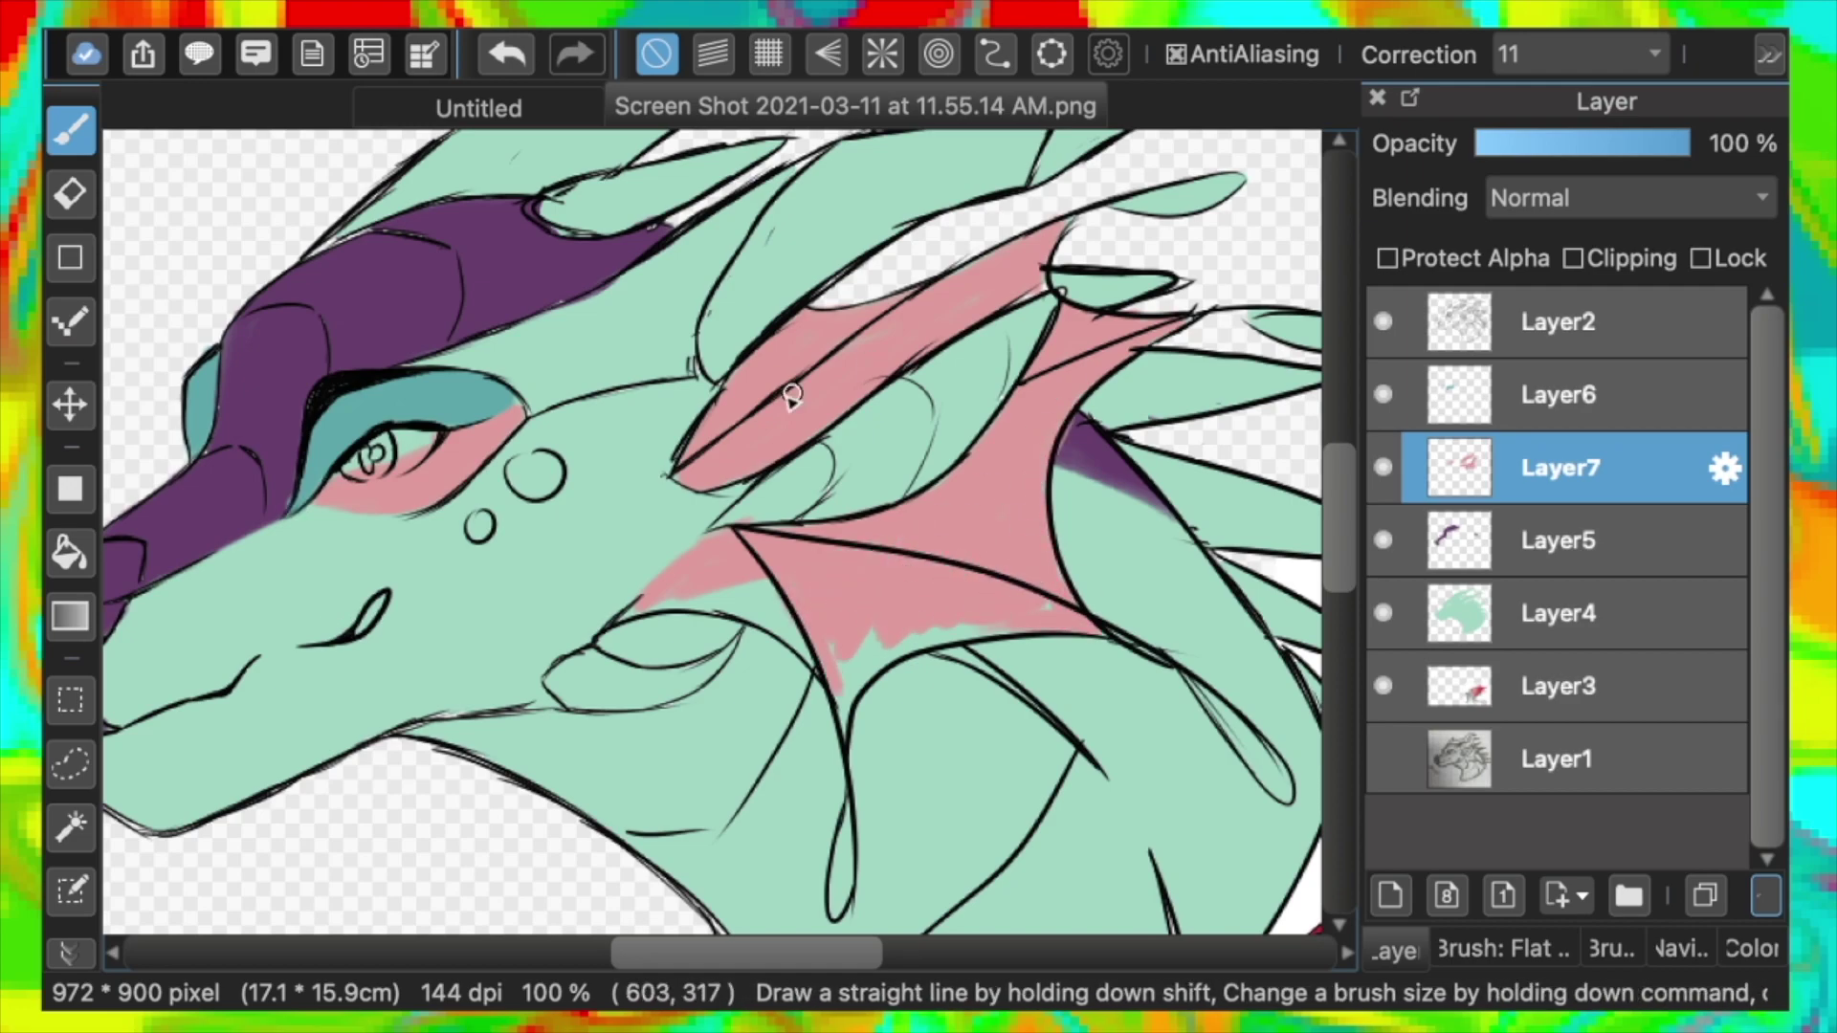
{"action": "left_click_drag", "start_coordinate": [824, 661], "coordinate": [717, 573]}
Add a new layer above Layer7
{"action": "scroll", "coordinate": [734, 561], "scroll_direction": "down", "scroll_amount": 2}
{"action": "left_click", "coordinate": [1390, 896]}
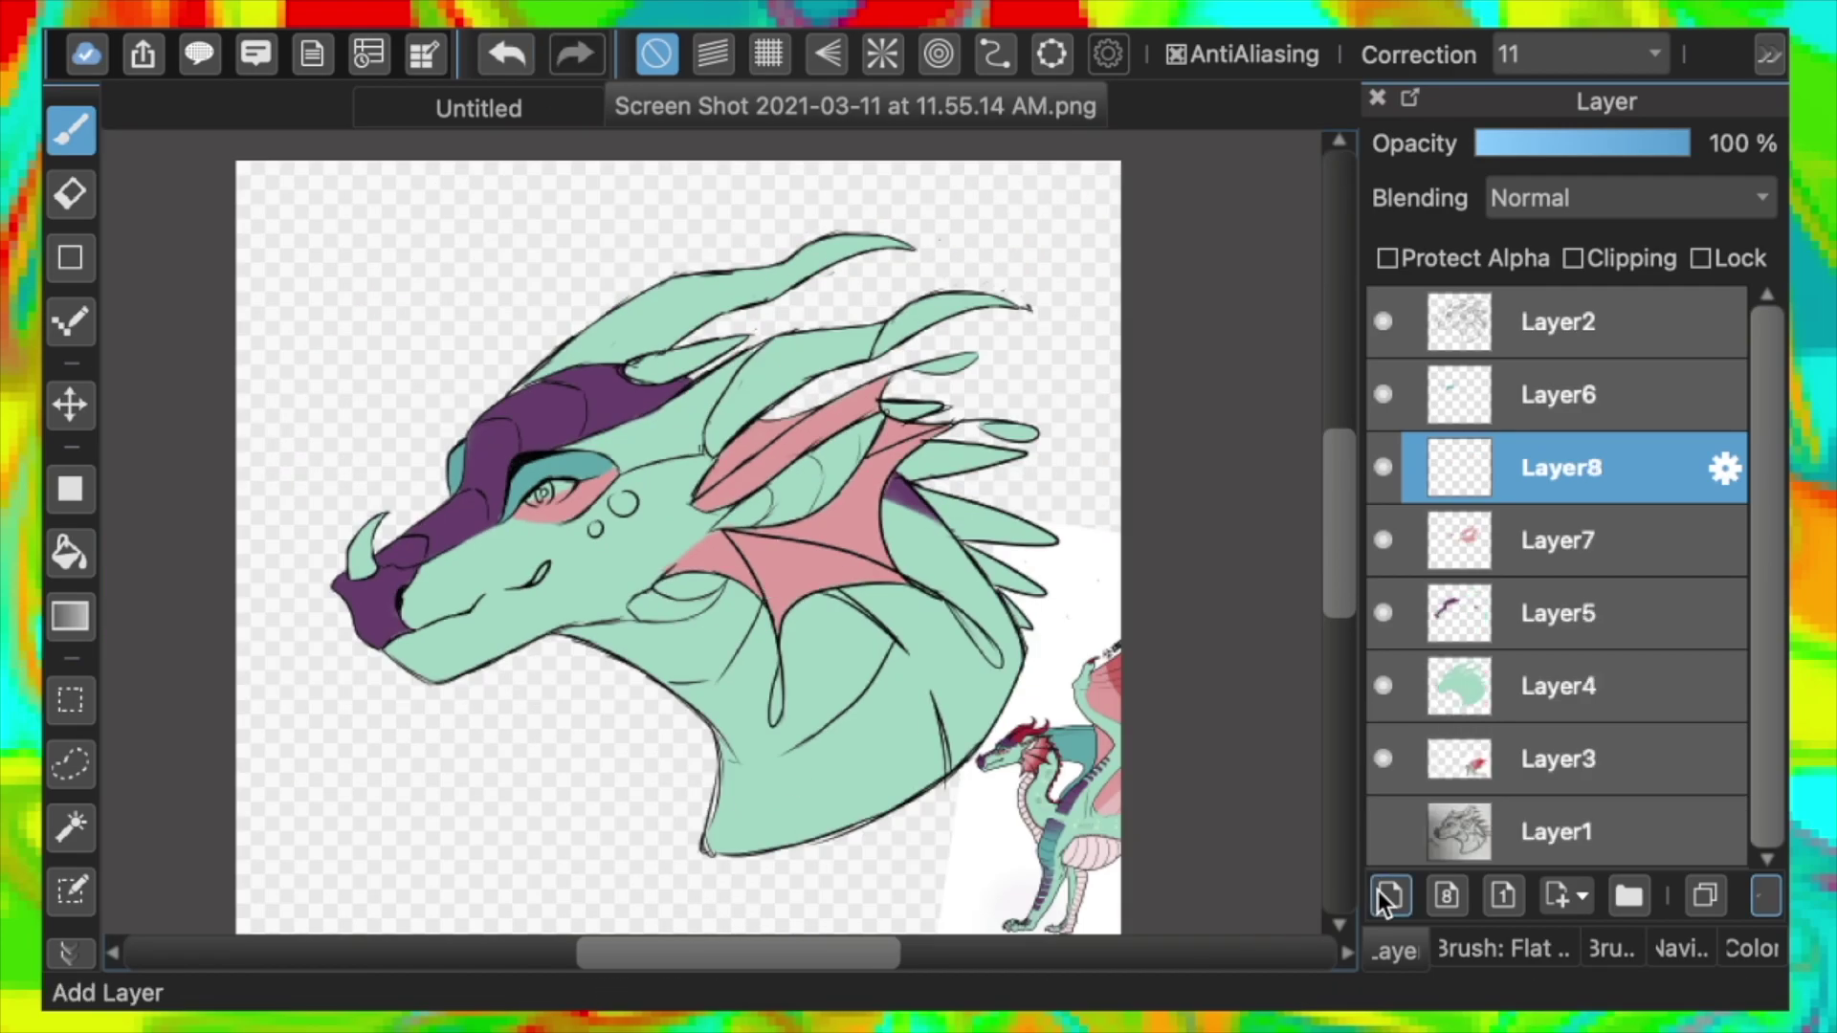
Sample the crimson from the reference dragon's horns and return to the brush
{"action": "left_click", "coordinate": [70, 954]}
{"action": "left_click", "coordinate": [129, 423]}
{"action": "scroll", "coordinate": [1005, 761], "scroll_direction": "up", "scroll_amount": 4}
{"action": "left_click", "coordinate": [71, 954]}
{"action": "left_click", "coordinate": [129, 423]}
{"action": "key", "text": "b"}
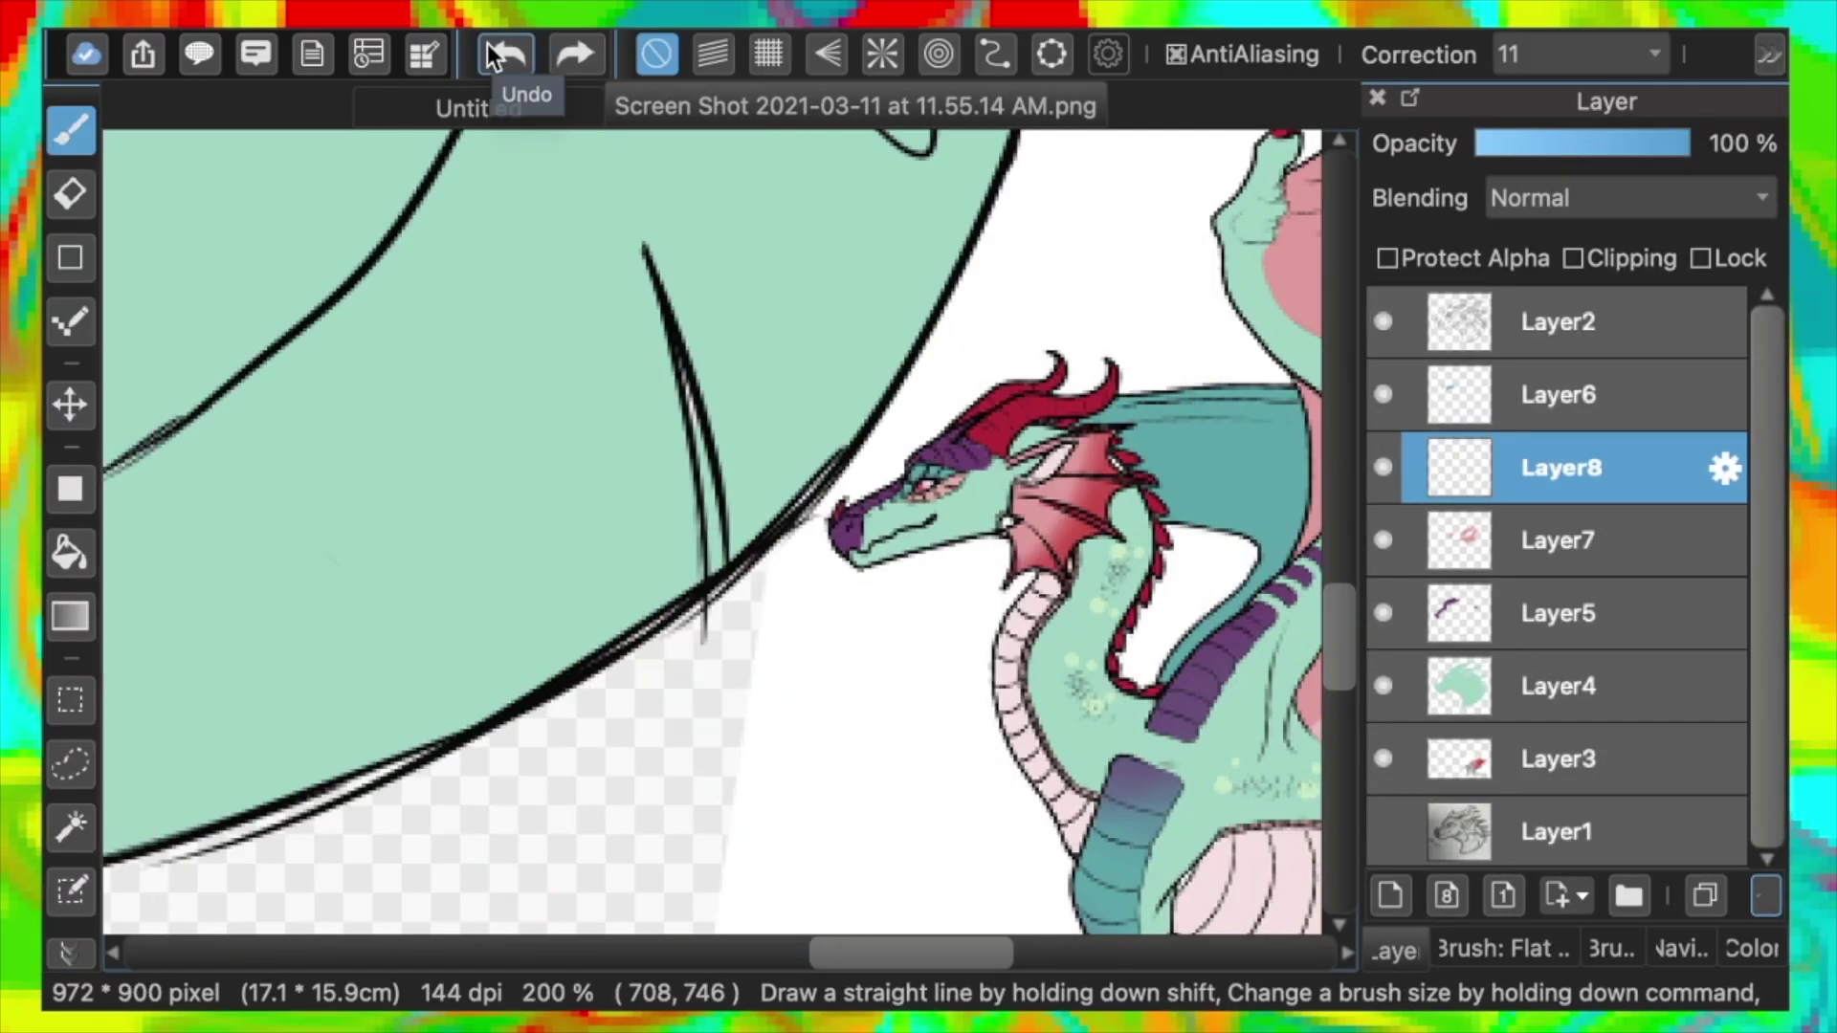
{"action": "scroll", "coordinate": [783, 316], "scroll_direction": "down", "scroll_amount": 3}
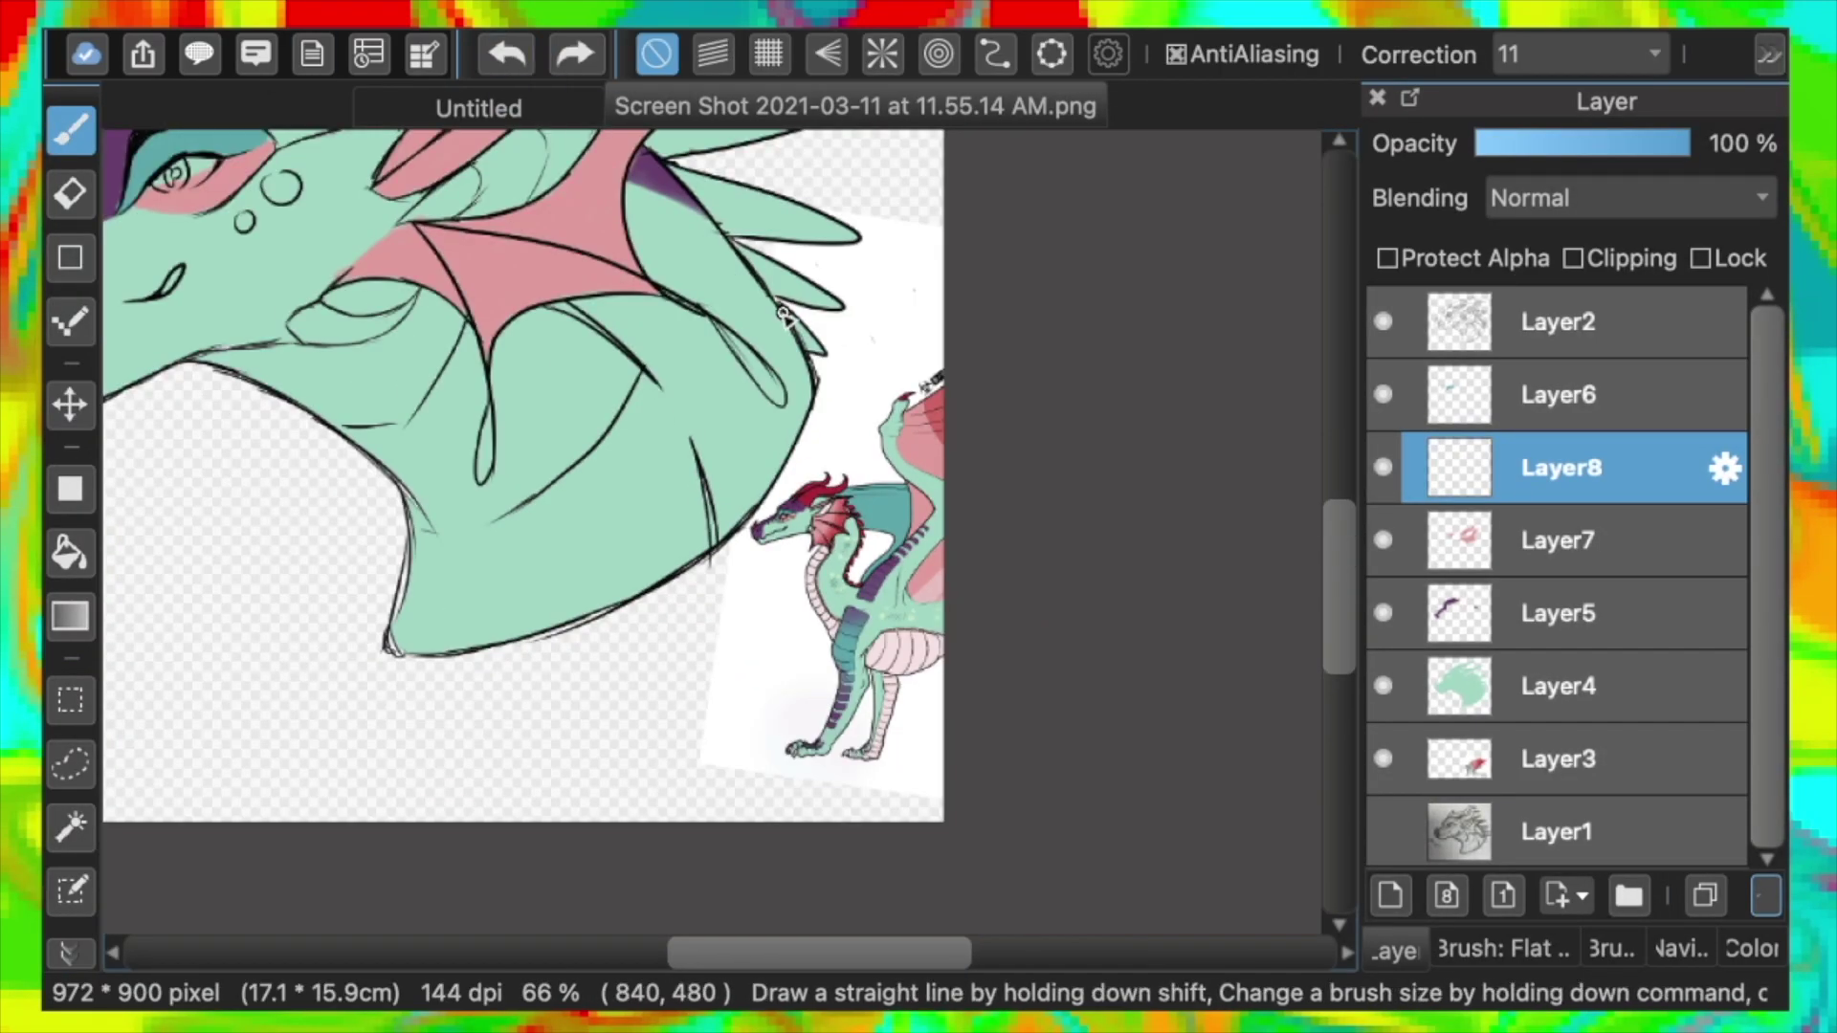
{"action": "scroll", "coordinate": [782, 315], "scroll_direction": "down", "scroll_amount": 1}
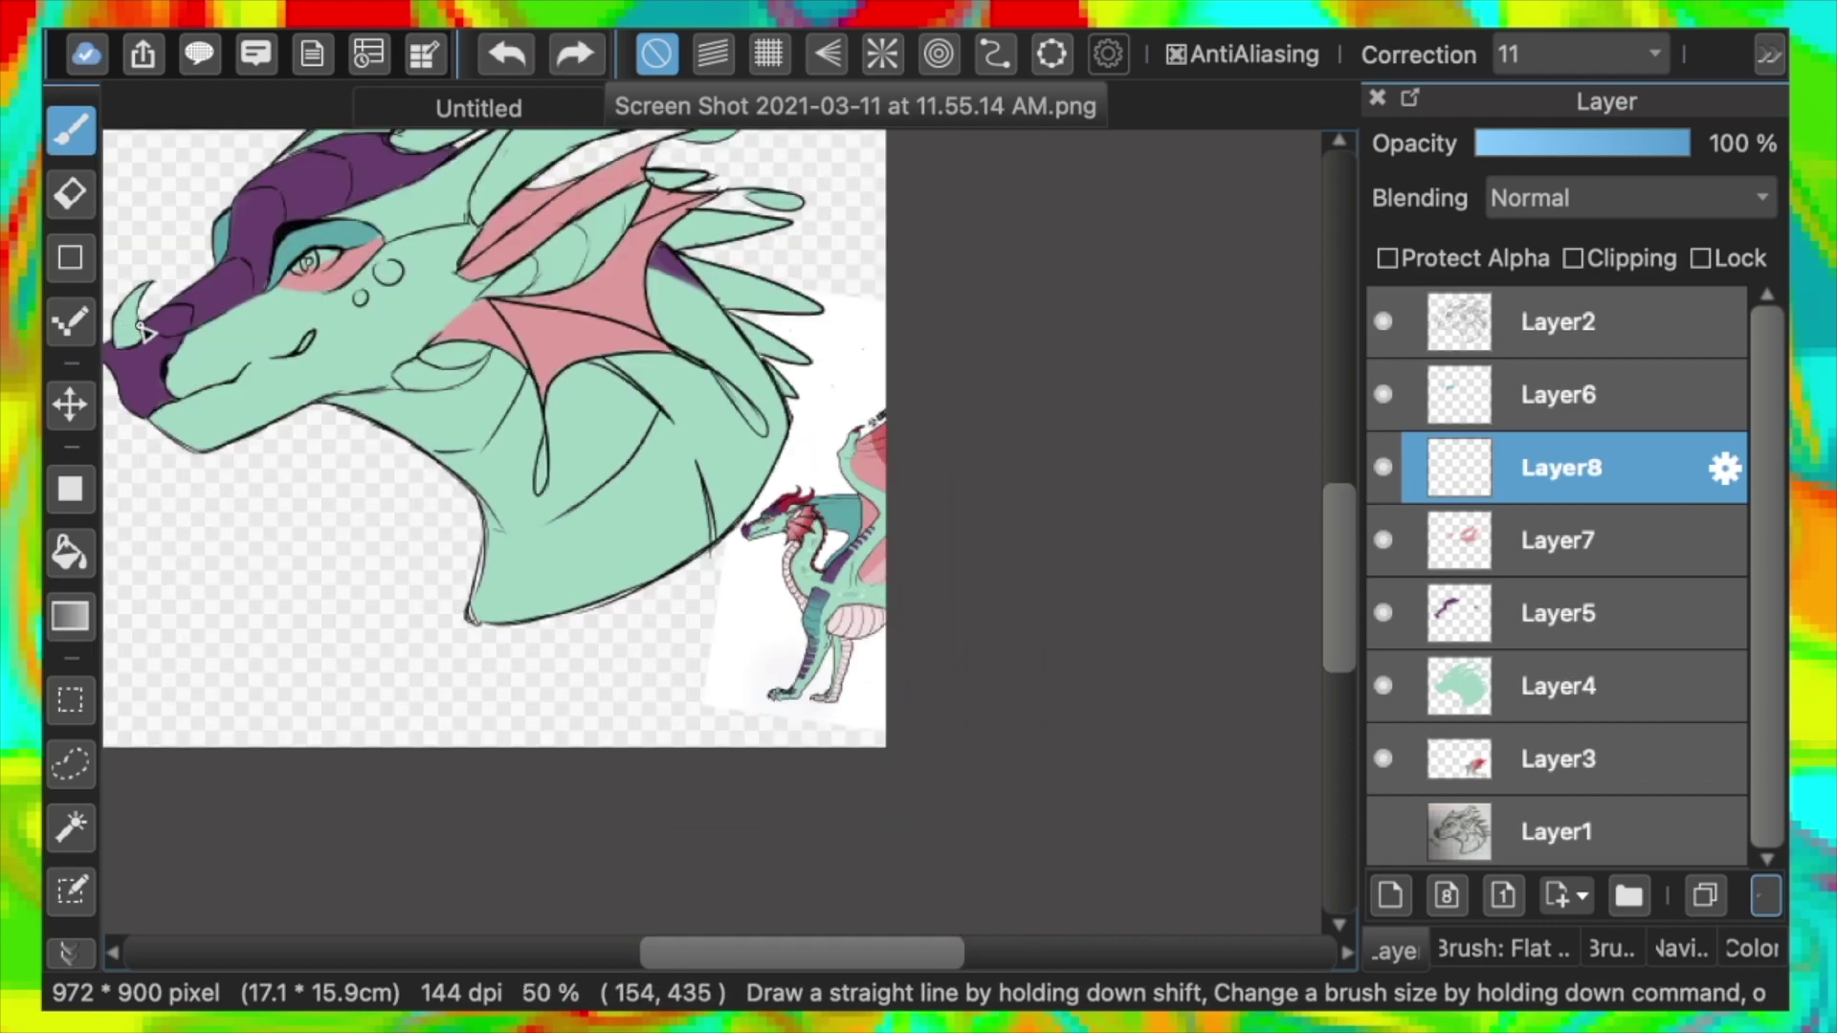
{"action": "scroll", "coordinate": [145, 330], "scroll_direction": "up", "scroll_amount": 3}
{"action": "left_click_drag", "start_coordinate": [204, 289], "coordinate": [194, 410]}
{"action": "left_click_drag", "start_coordinate": [374, 363], "coordinate": [360, 445]}
{"action": "left_click", "coordinate": [508, 73]}
{"action": "left_click", "coordinate": [508, 73]}
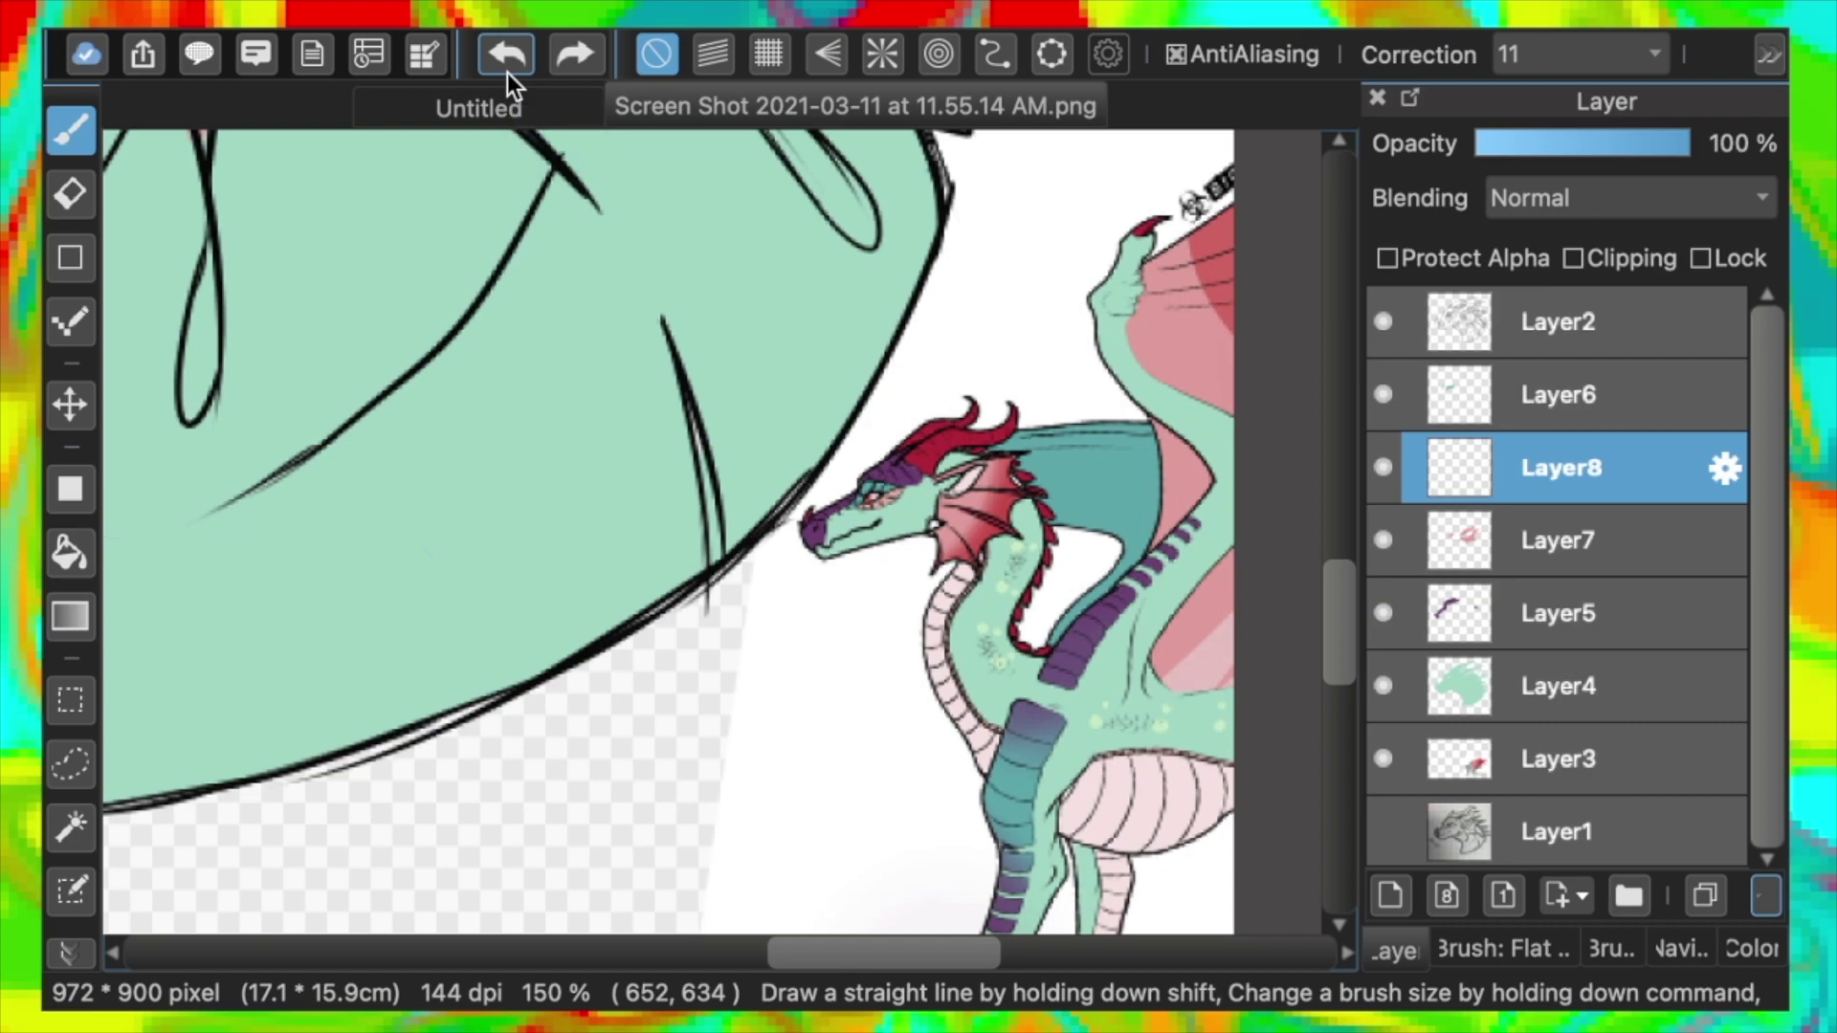
Set the brush size to 4.8 and paint the nose horn, cheek spike and lower frill tip crimson on Layer8
{"action": "left_click", "coordinate": [1505, 949]}
{"action": "left_click", "coordinate": [1612, 950]}
{"action": "left_click", "coordinate": [1403, 161]}
{"action": "mouse_move", "coordinate": [208, 287]}
{"action": "left_mouse_down"}
{"action": "mouse_move", "coordinate": [197, 377]}
{"action": "mouse_move", "coordinate": [218, 380]}
{"action": "left_mouse_up"}
{"action": "left_click_drag", "start_coordinate": [871, 955], "coordinate": [747, 955]}
{"action": "left_click_drag", "start_coordinate": [1340, 622], "coordinate": [1340, 513]}
{"action": "left_click_drag", "start_coordinate": [747, 961], "coordinate": [597, 965]}
{"action": "mouse_move", "coordinate": [437, 622]}
{"action": "left_mouse_down"}
{"action": "mouse_move", "coordinate": [435, 563]}
{"action": "mouse_move", "coordinate": [393, 615]}
{"action": "left_mouse_up"}
{"action": "scroll", "coordinate": [393, 615], "scroll_direction": "right", "scroll_amount": 8}
{"action": "mouse_move", "coordinate": [924, 720]}
{"action": "left_mouse_down"}
{"action": "mouse_move", "coordinate": [873, 767]}
{"action": "mouse_move", "coordinate": [738, 799]}
{"action": "mouse_move", "coordinate": [750, 755]}
{"action": "mouse_move", "coordinate": [848, 746]}
{"action": "left_mouse_up"}
Paint the four spines along the back of the neck crimson
{"action": "key", "text": "super+minus"}
{"action": "key", "text": "super+minus"}
{"action": "left_click_drag", "start_coordinate": [654, 943], "coordinate": [763, 938]}
{"action": "scroll", "coordinate": [706, 555], "scroll_direction": "up", "scroll_amount": 3}
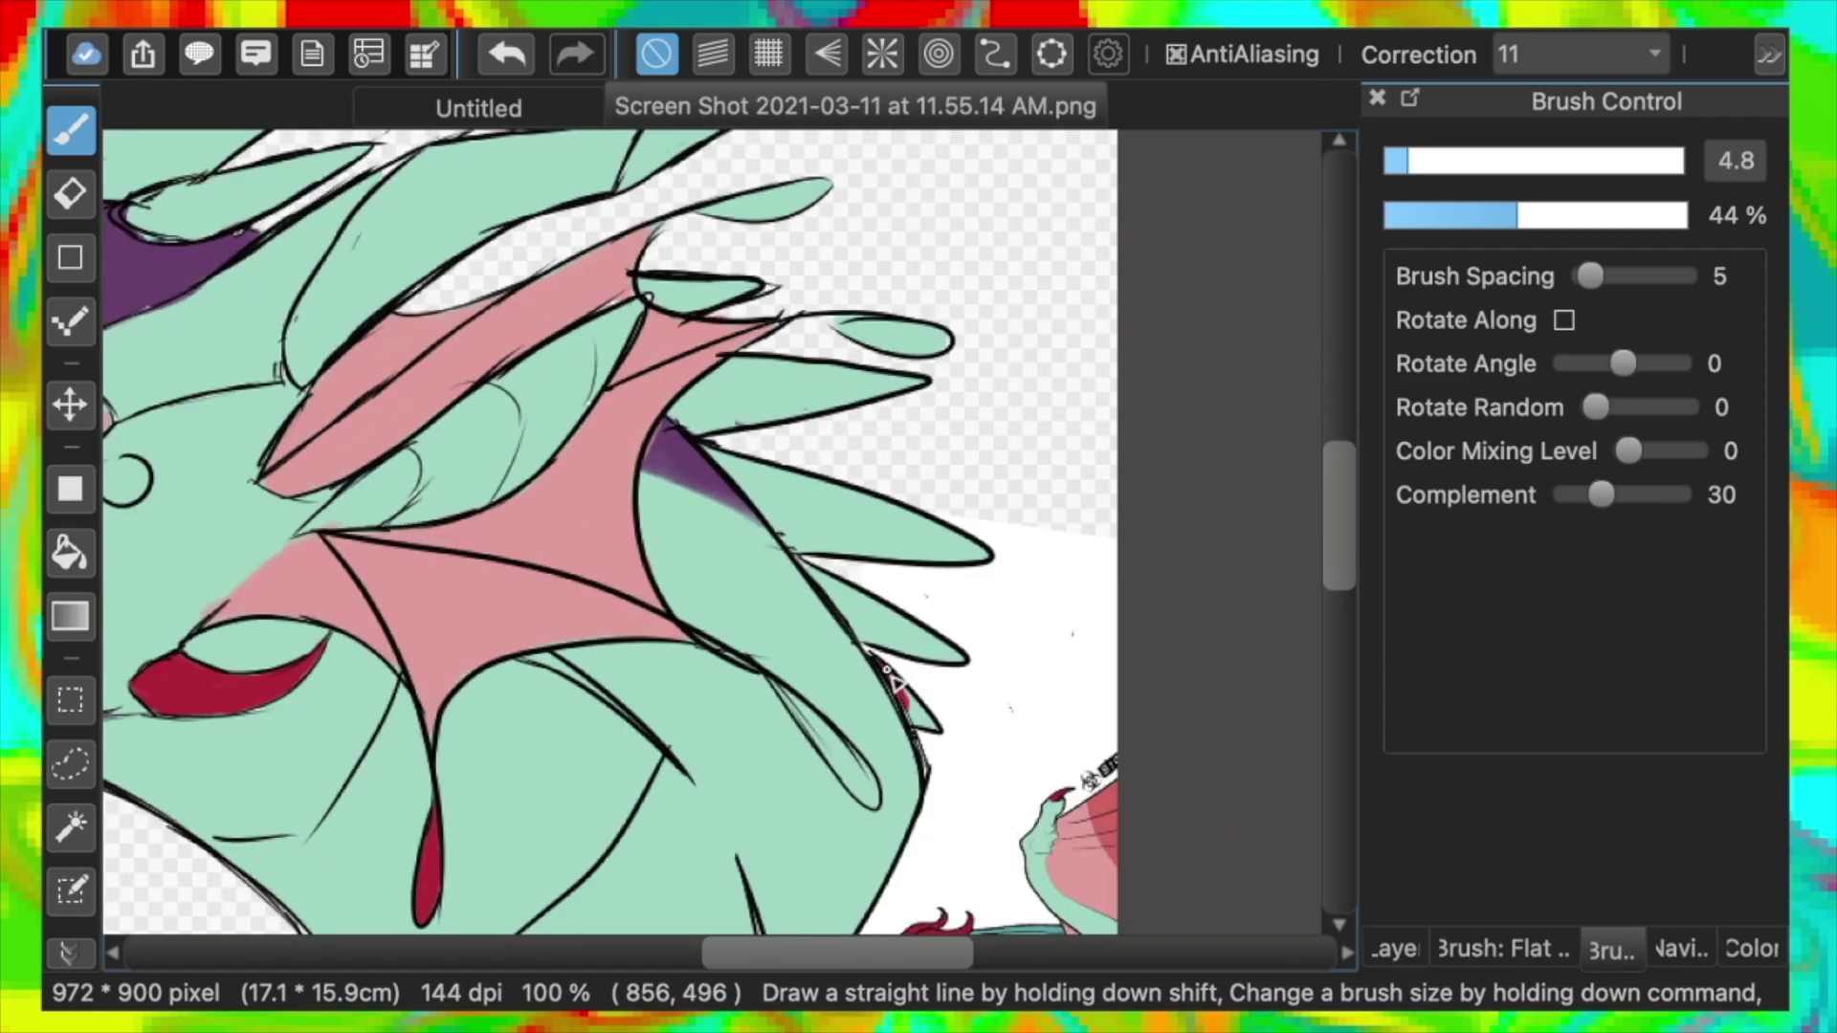
{"action": "mouse_move", "coordinate": [930, 652]}
{"action": "left_mouse_down"}
{"action": "mouse_move", "coordinate": [957, 657]}
{"action": "mouse_move", "coordinate": [858, 609]}
{"action": "mouse_move", "coordinate": [873, 626]}
{"action": "left_mouse_up"}
{"action": "mouse_move", "coordinate": [798, 551]}
{"action": "left_mouse_down"}
{"action": "mouse_move", "coordinate": [933, 534]}
{"action": "mouse_move", "coordinate": [748, 491]}
{"action": "left_mouse_up"}
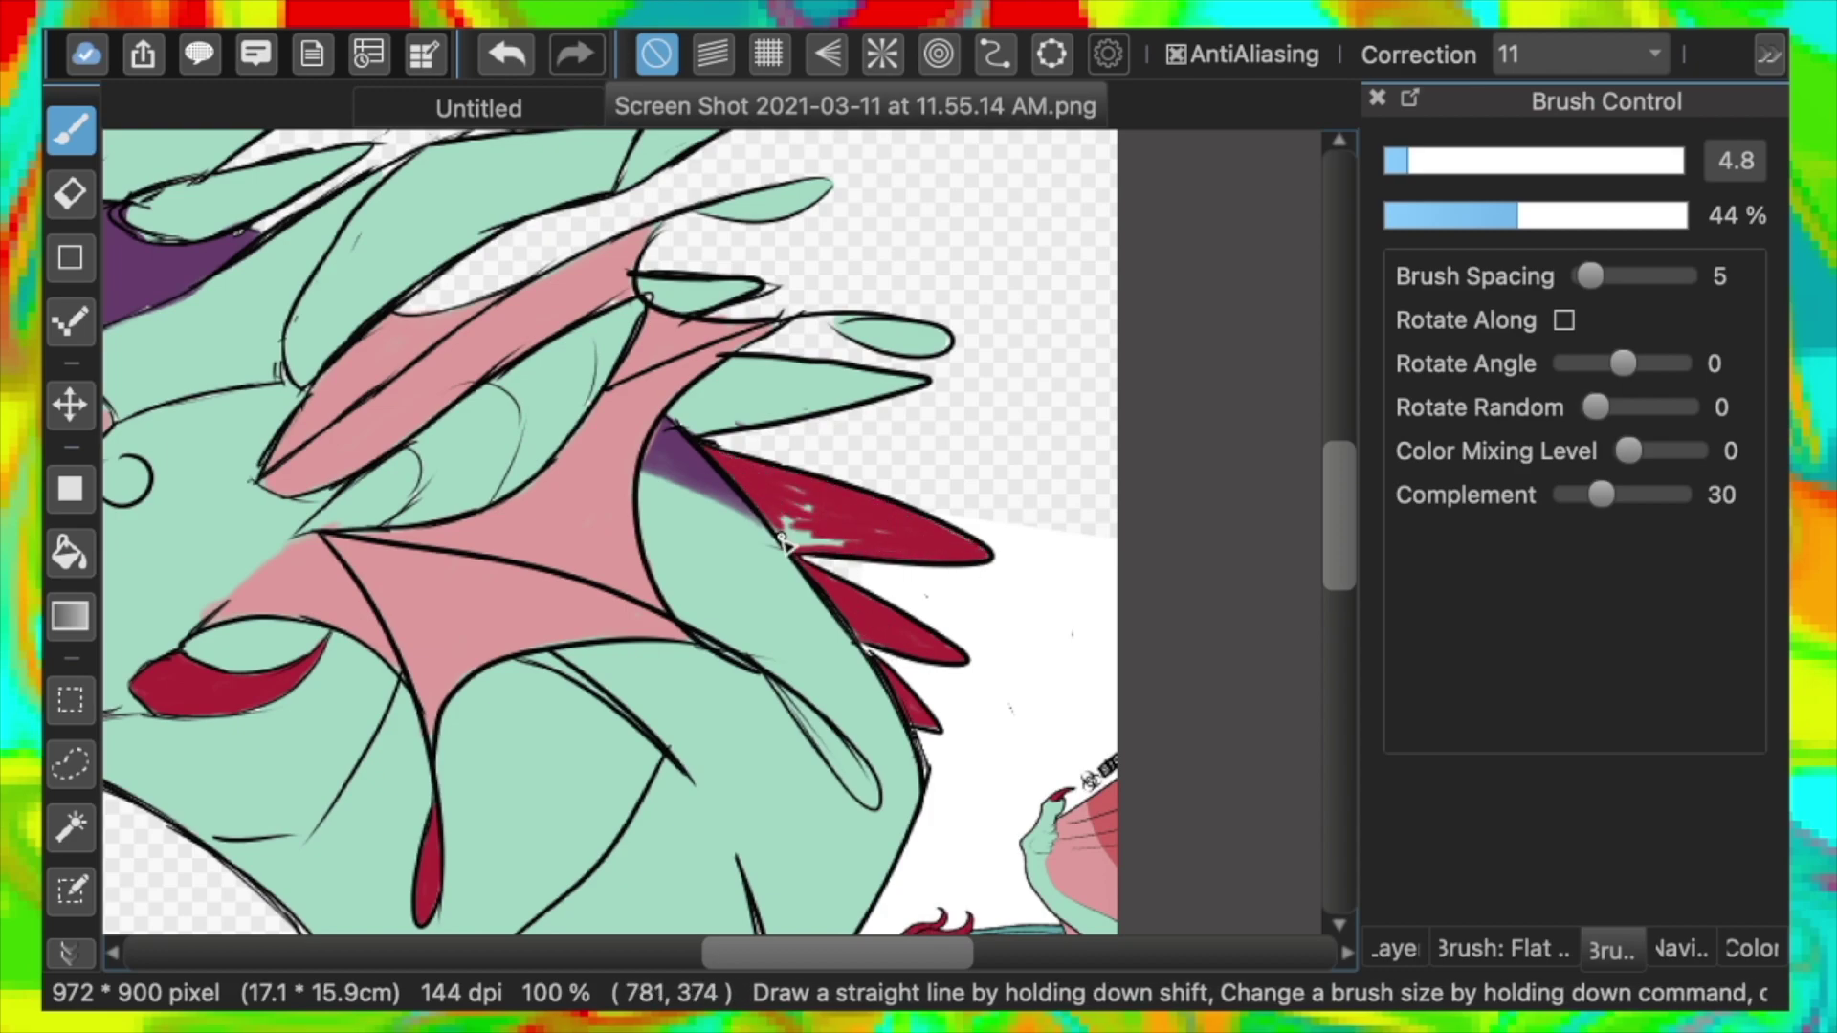
{"action": "left_click_drag", "start_coordinate": [701, 433], "coordinate": [907, 383]}
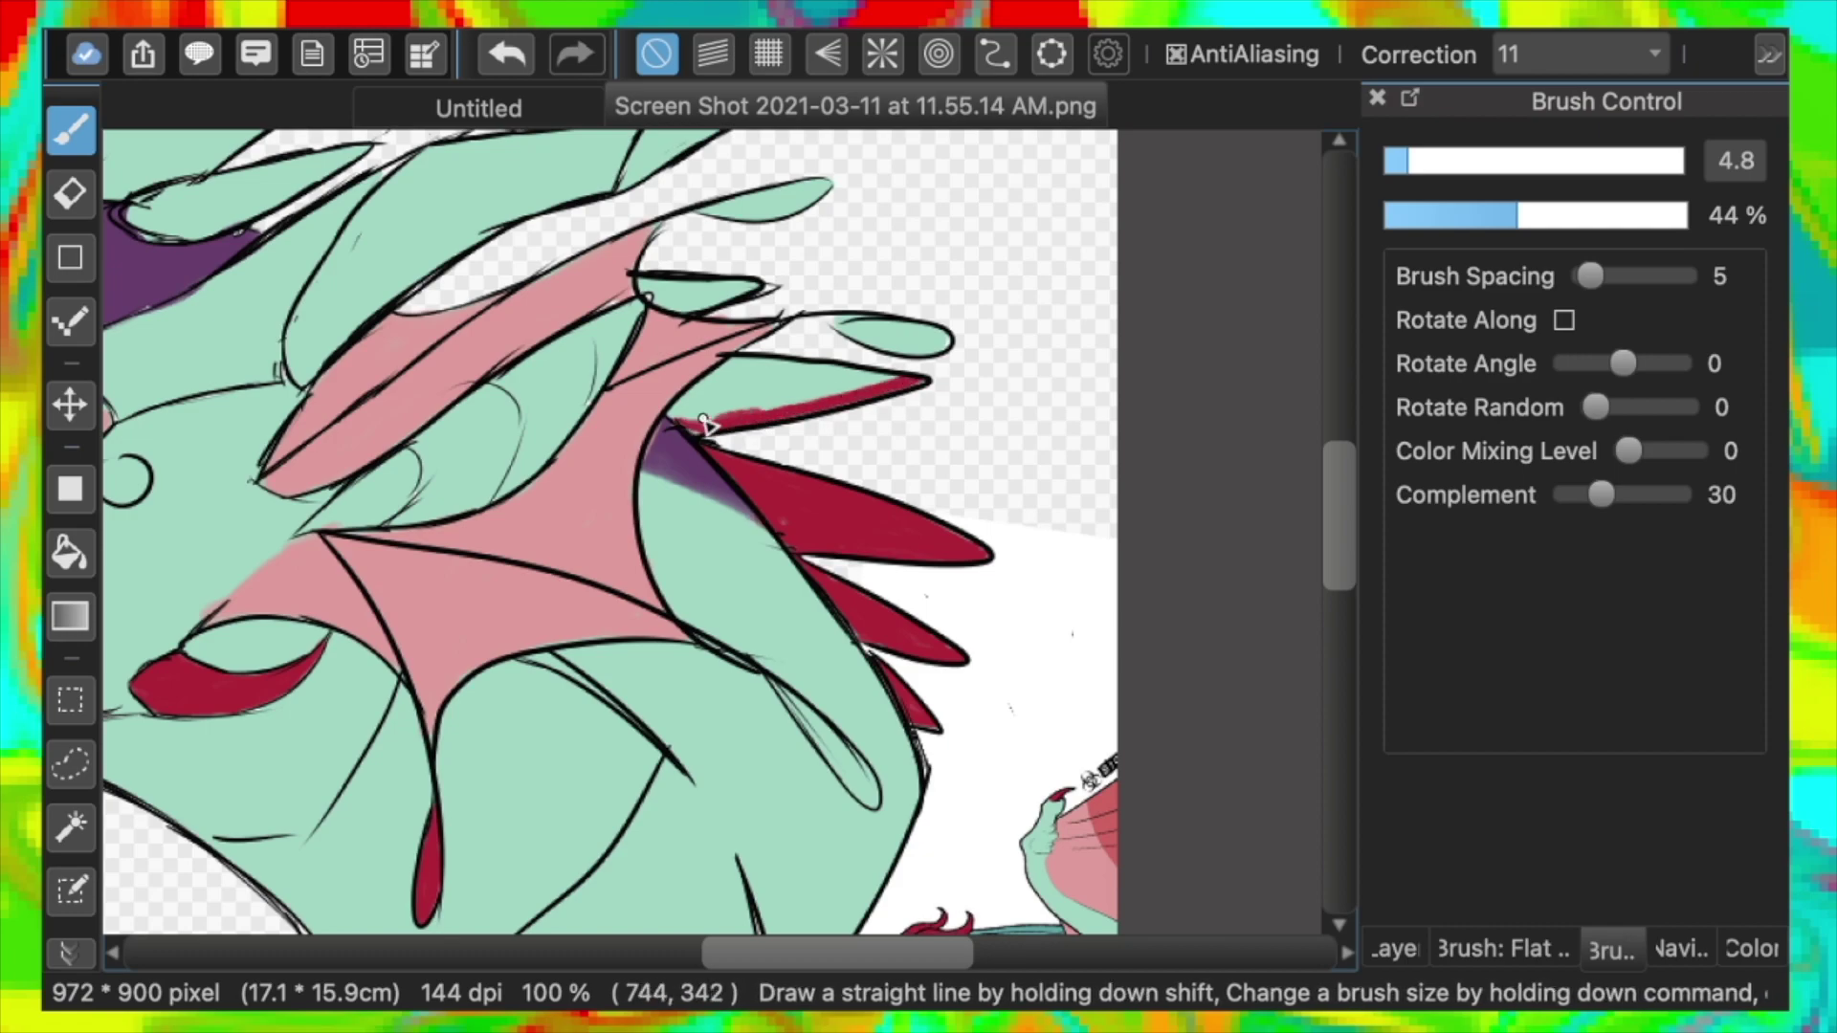
{"action": "mouse_move", "coordinate": [708, 383]}
{"action": "left_mouse_down"}
{"action": "mouse_move", "coordinate": [791, 398]}
{"action": "mouse_move", "coordinate": [743, 393]}
{"action": "left_mouse_up"}
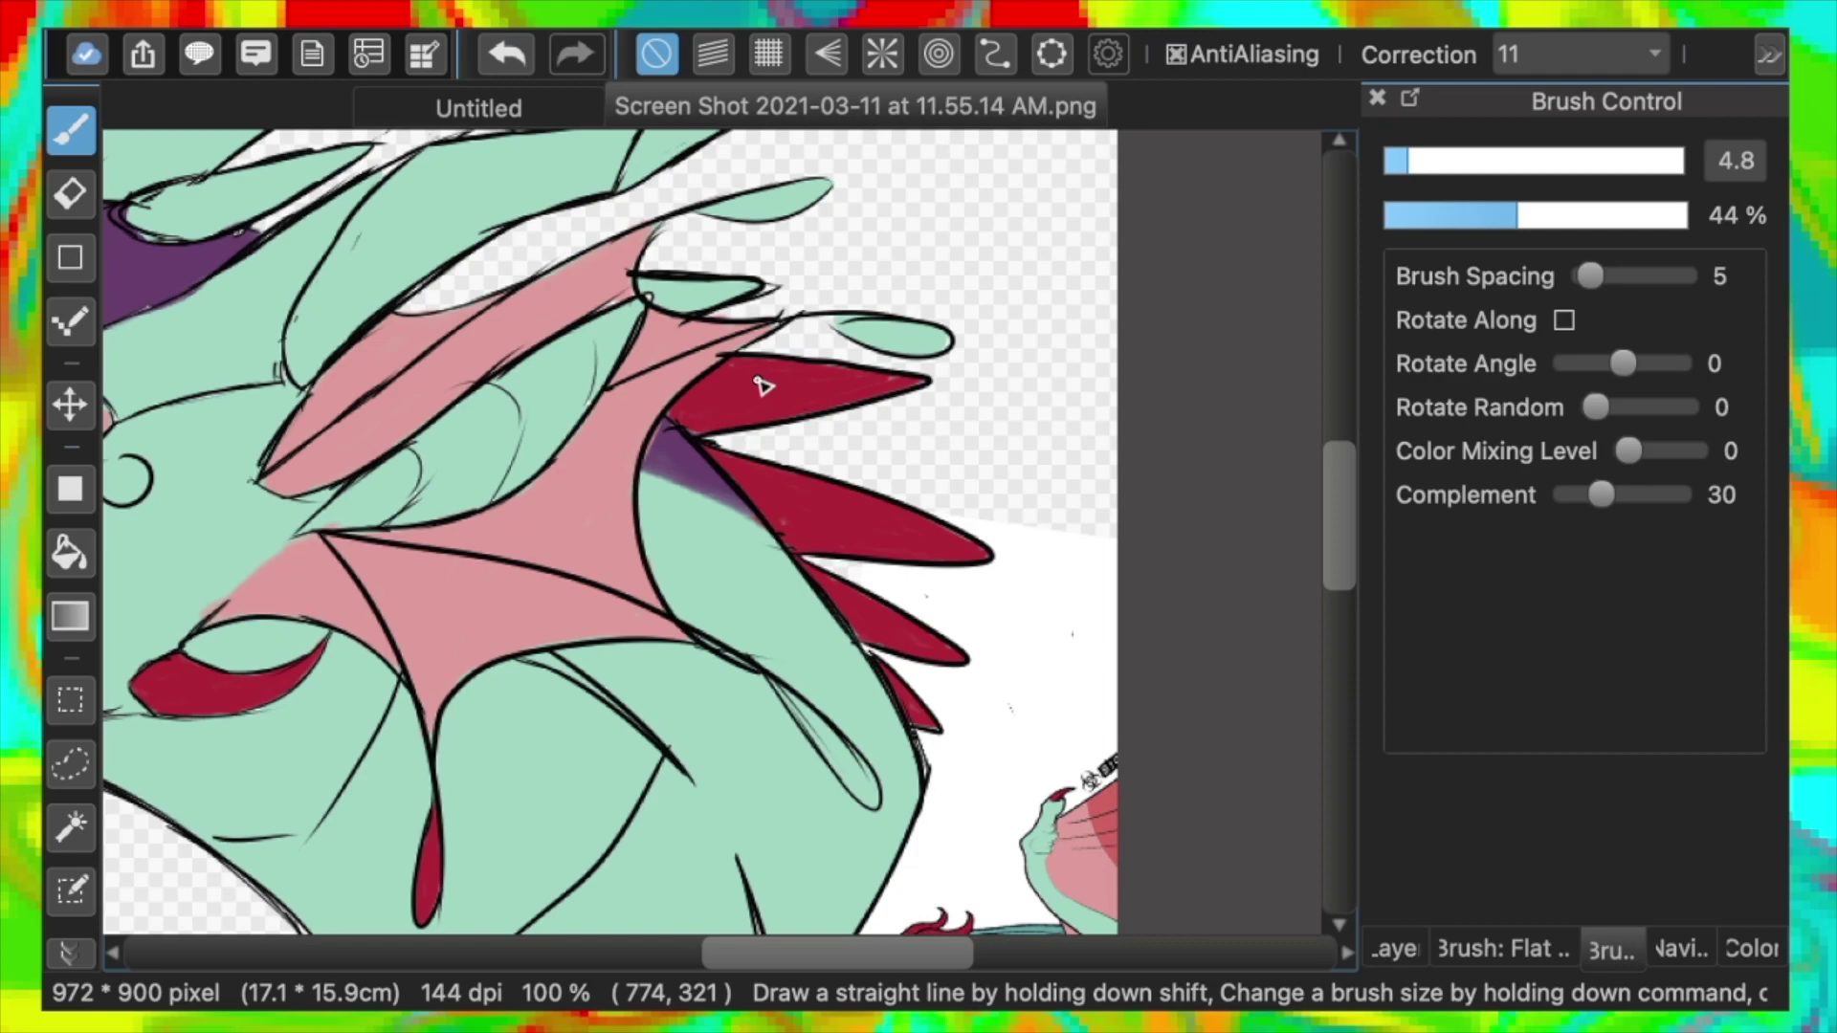
Paint the small spike behind the ear and the short forehead horn crimson
{"action": "left_click_drag", "start_coordinate": [754, 288], "coordinate": [660, 284]}
{"action": "scroll", "coordinate": [660, 287], "scroll_direction": "left", "scroll_amount": 5}
{"action": "left_click_drag", "start_coordinate": [633, 212], "coordinate": [755, 222]}
Fill both long swept-back head horns with crimson, from their bases to their tips
{"action": "key", "text": "super+minus"}
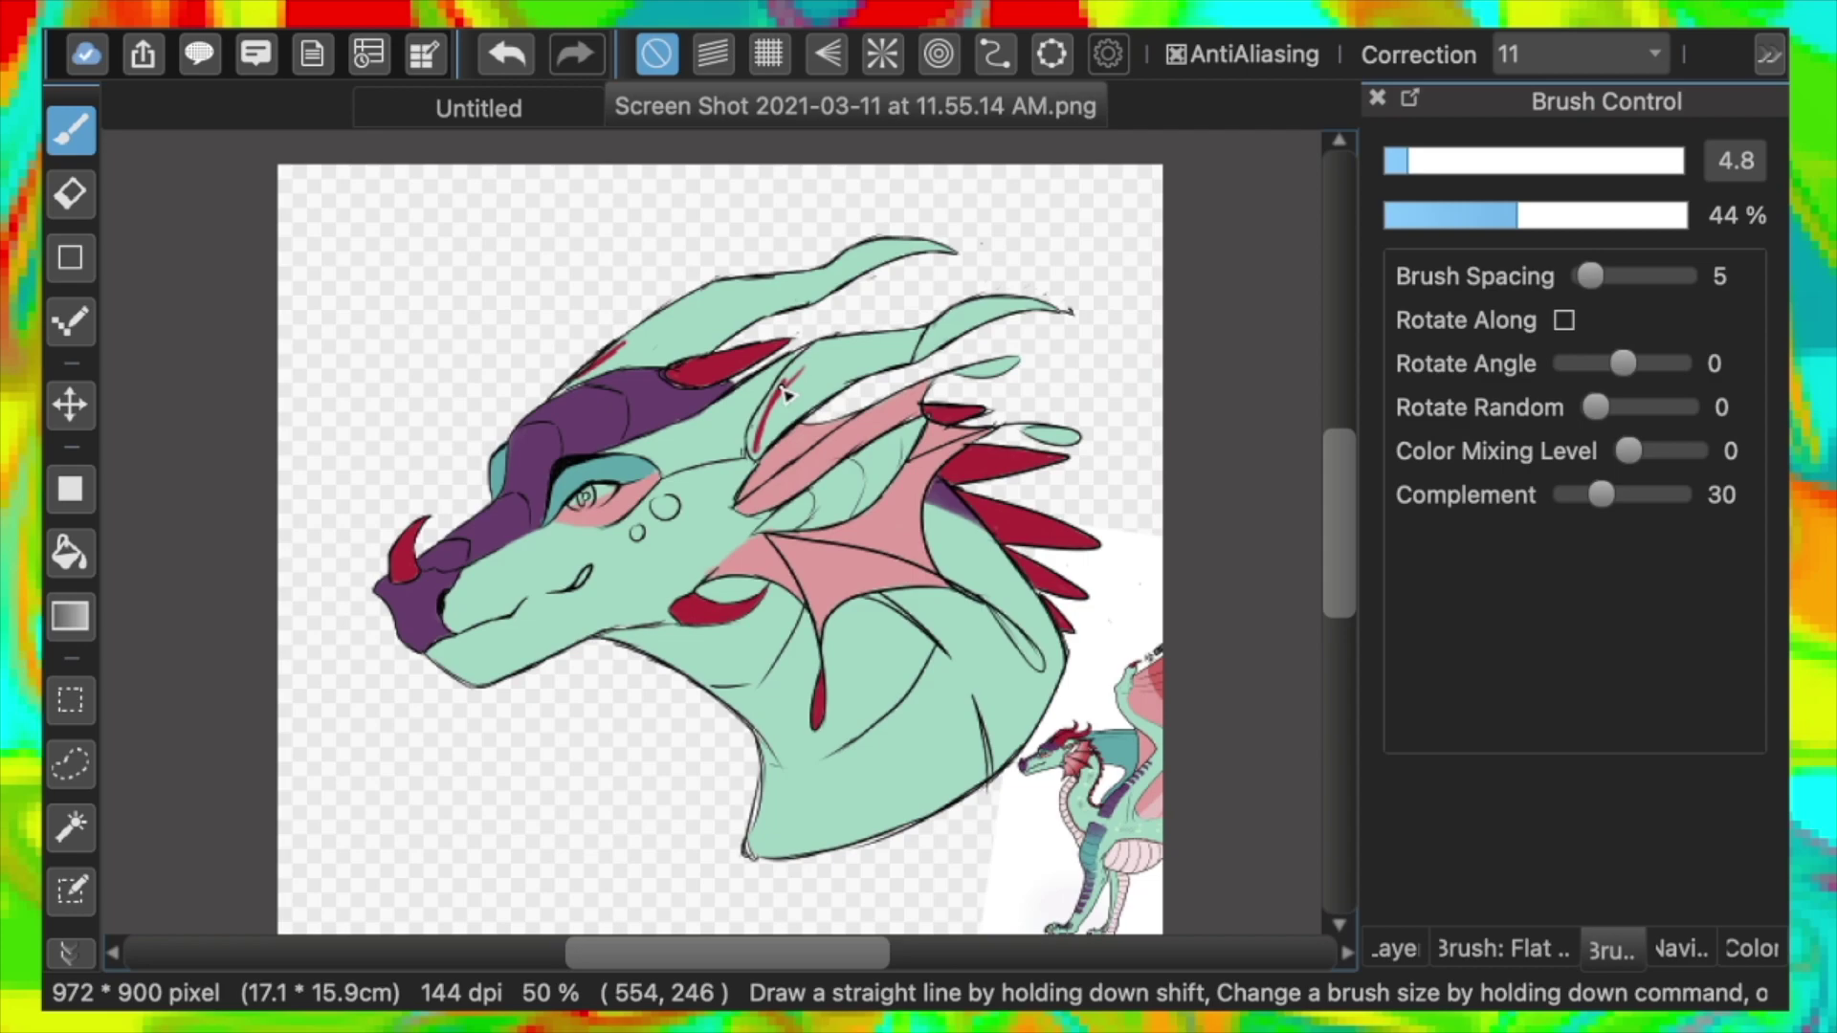
{"action": "mouse_move", "coordinate": [598, 369]}
{"action": "left_mouse_down"}
{"action": "mouse_move", "coordinate": [687, 366]}
{"action": "mouse_move", "coordinate": [644, 371]}
{"action": "mouse_move", "coordinate": [628, 350]}
{"action": "mouse_move", "coordinate": [625, 364]}
{"action": "mouse_move", "coordinate": [657, 327]}
{"action": "mouse_move", "coordinate": [596, 364]}
{"action": "left_mouse_up"}
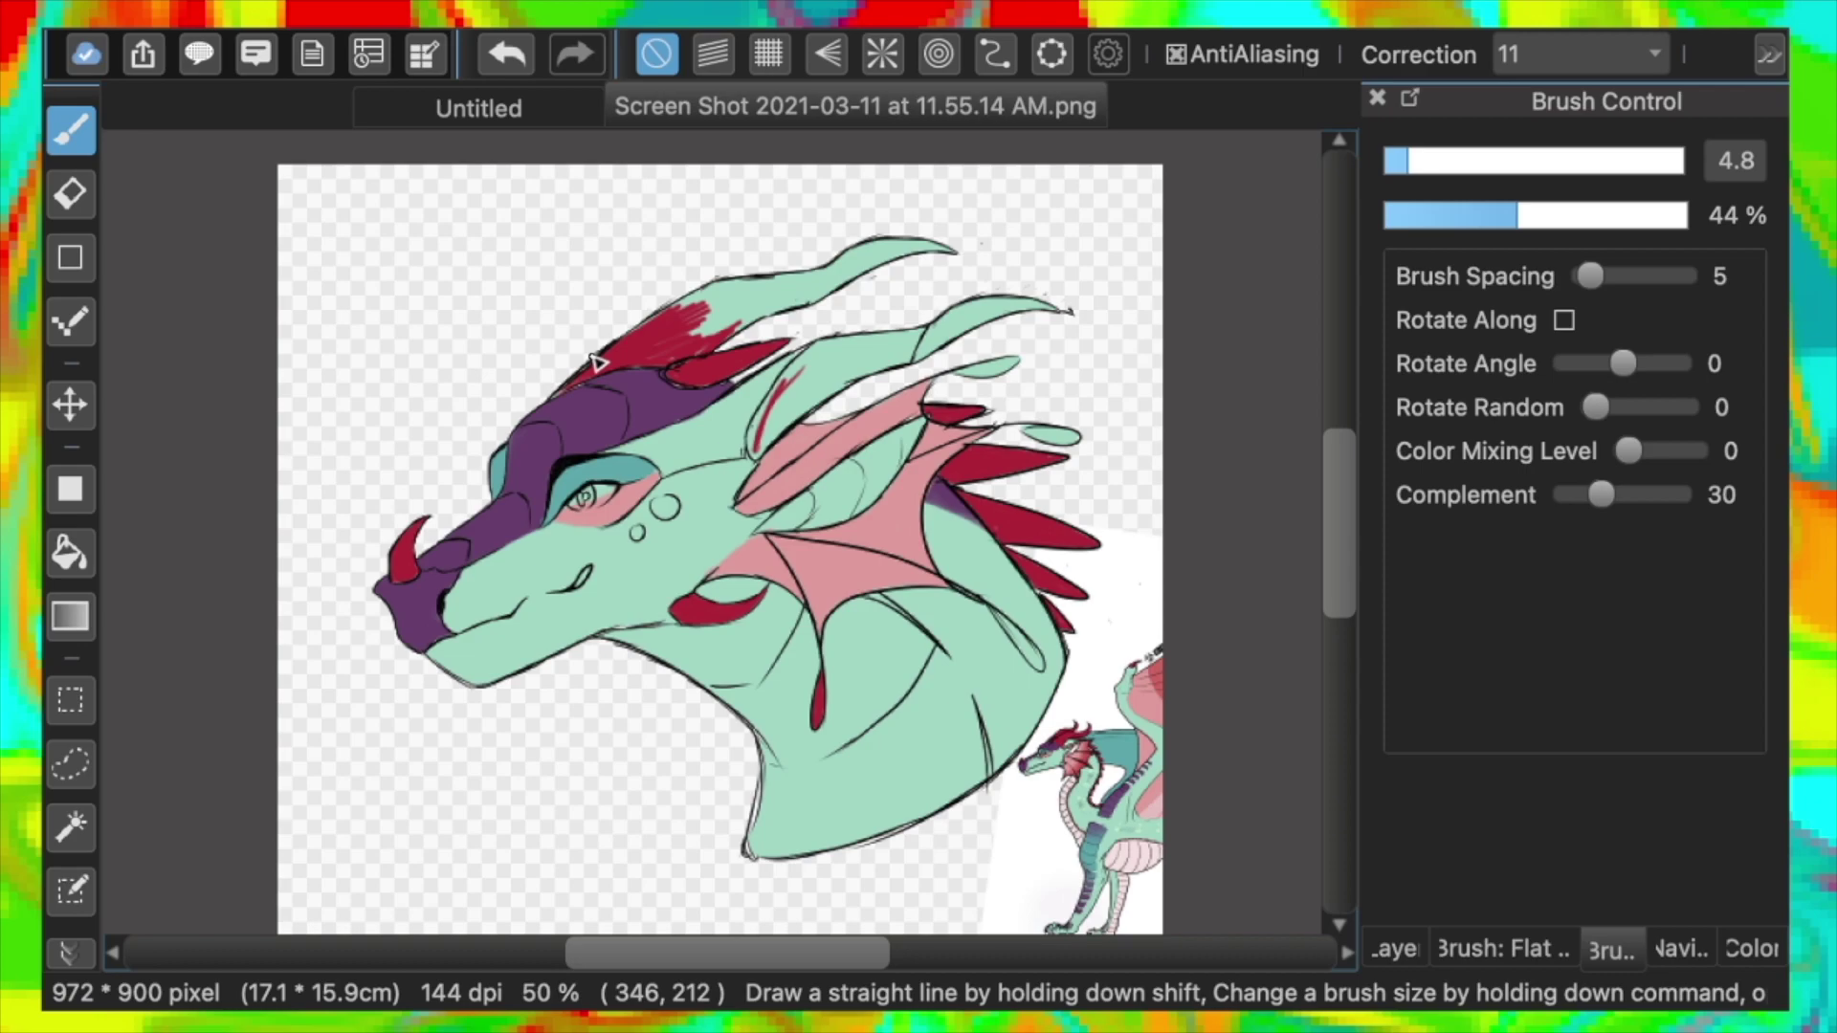
{"action": "mouse_move", "coordinate": [598, 364]}
{"action": "left_mouse_down"}
{"action": "mouse_move", "coordinate": [694, 338]}
{"action": "mouse_move", "coordinate": [711, 313]}
{"action": "mouse_move", "coordinate": [670, 332]}
{"action": "mouse_move", "coordinate": [687, 360]}
{"action": "mouse_move", "coordinate": [729, 318]}
{"action": "mouse_move", "coordinate": [784, 310]}
{"action": "mouse_move", "coordinate": [712, 301]}
{"action": "mouse_move", "coordinate": [893, 255]}
{"action": "mouse_move", "coordinate": [729, 309]}
{"action": "mouse_move", "coordinate": [774, 309]}
{"action": "mouse_move", "coordinate": [782, 282]}
{"action": "mouse_move", "coordinate": [817, 305]}
{"action": "left_mouse_up"}
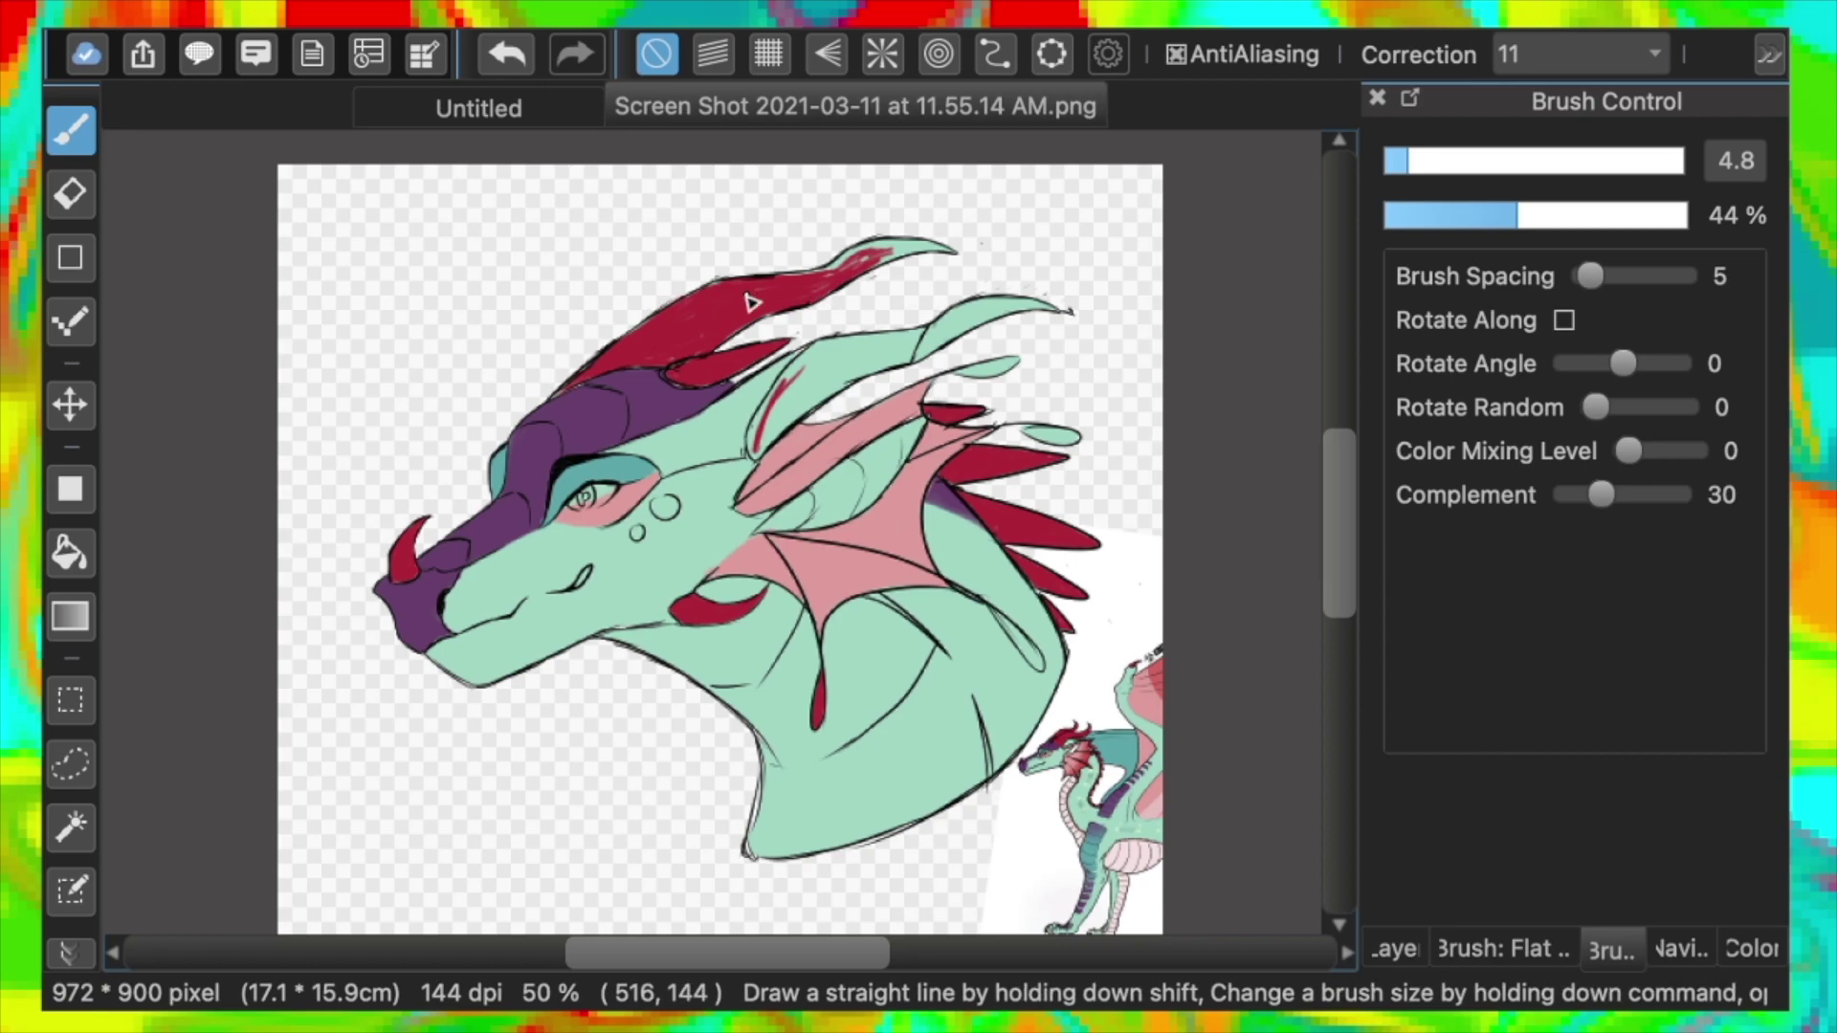
{"action": "left_click_drag", "start_coordinate": [831, 275], "coordinate": [888, 253]}
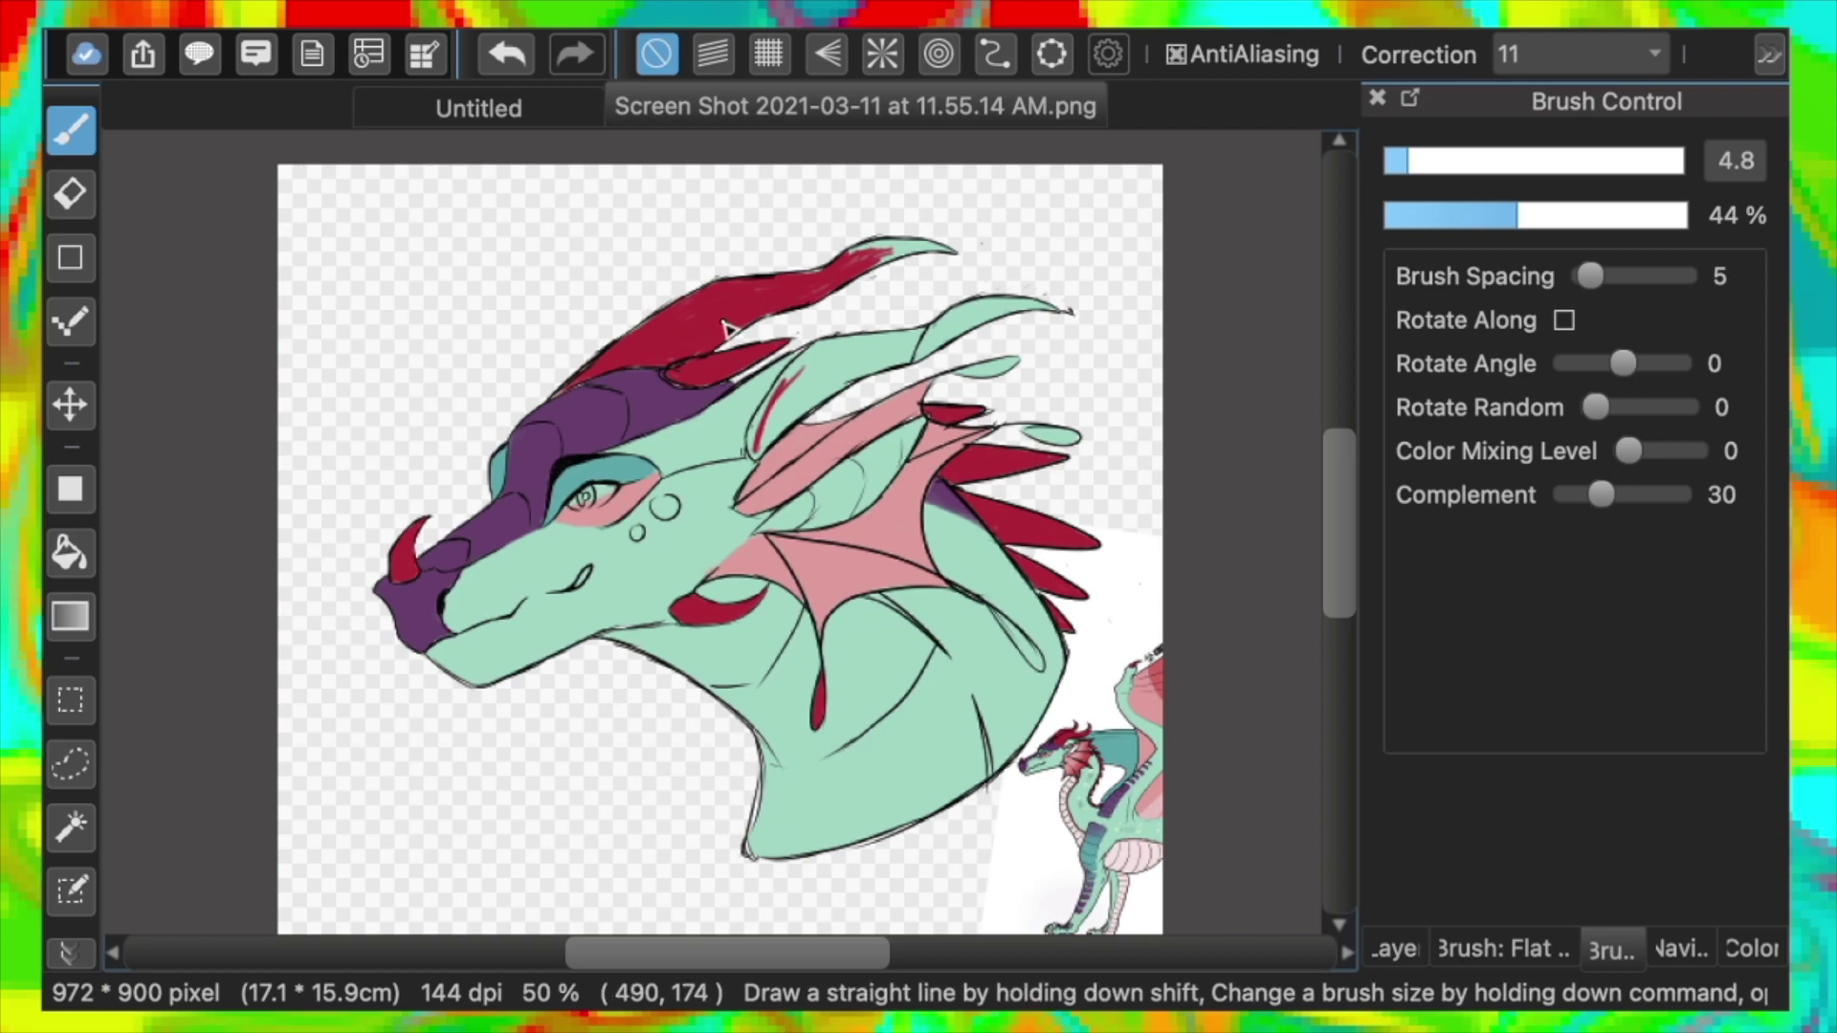
{"action": "mouse_move", "coordinate": [729, 329]}
{"action": "left_mouse_down"}
{"action": "mouse_move", "coordinate": [885, 254]}
{"action": "mouse_move", "coordinate": [890, 275]}
{"action": "mouse_move", "coordinate": [887, 247]}
{"action": "mouse_move", "coordinate": [939, 253]}
{"action": "mouse_move", "coordinate": [819, 297]}
{"action": "left_mouse_up"}
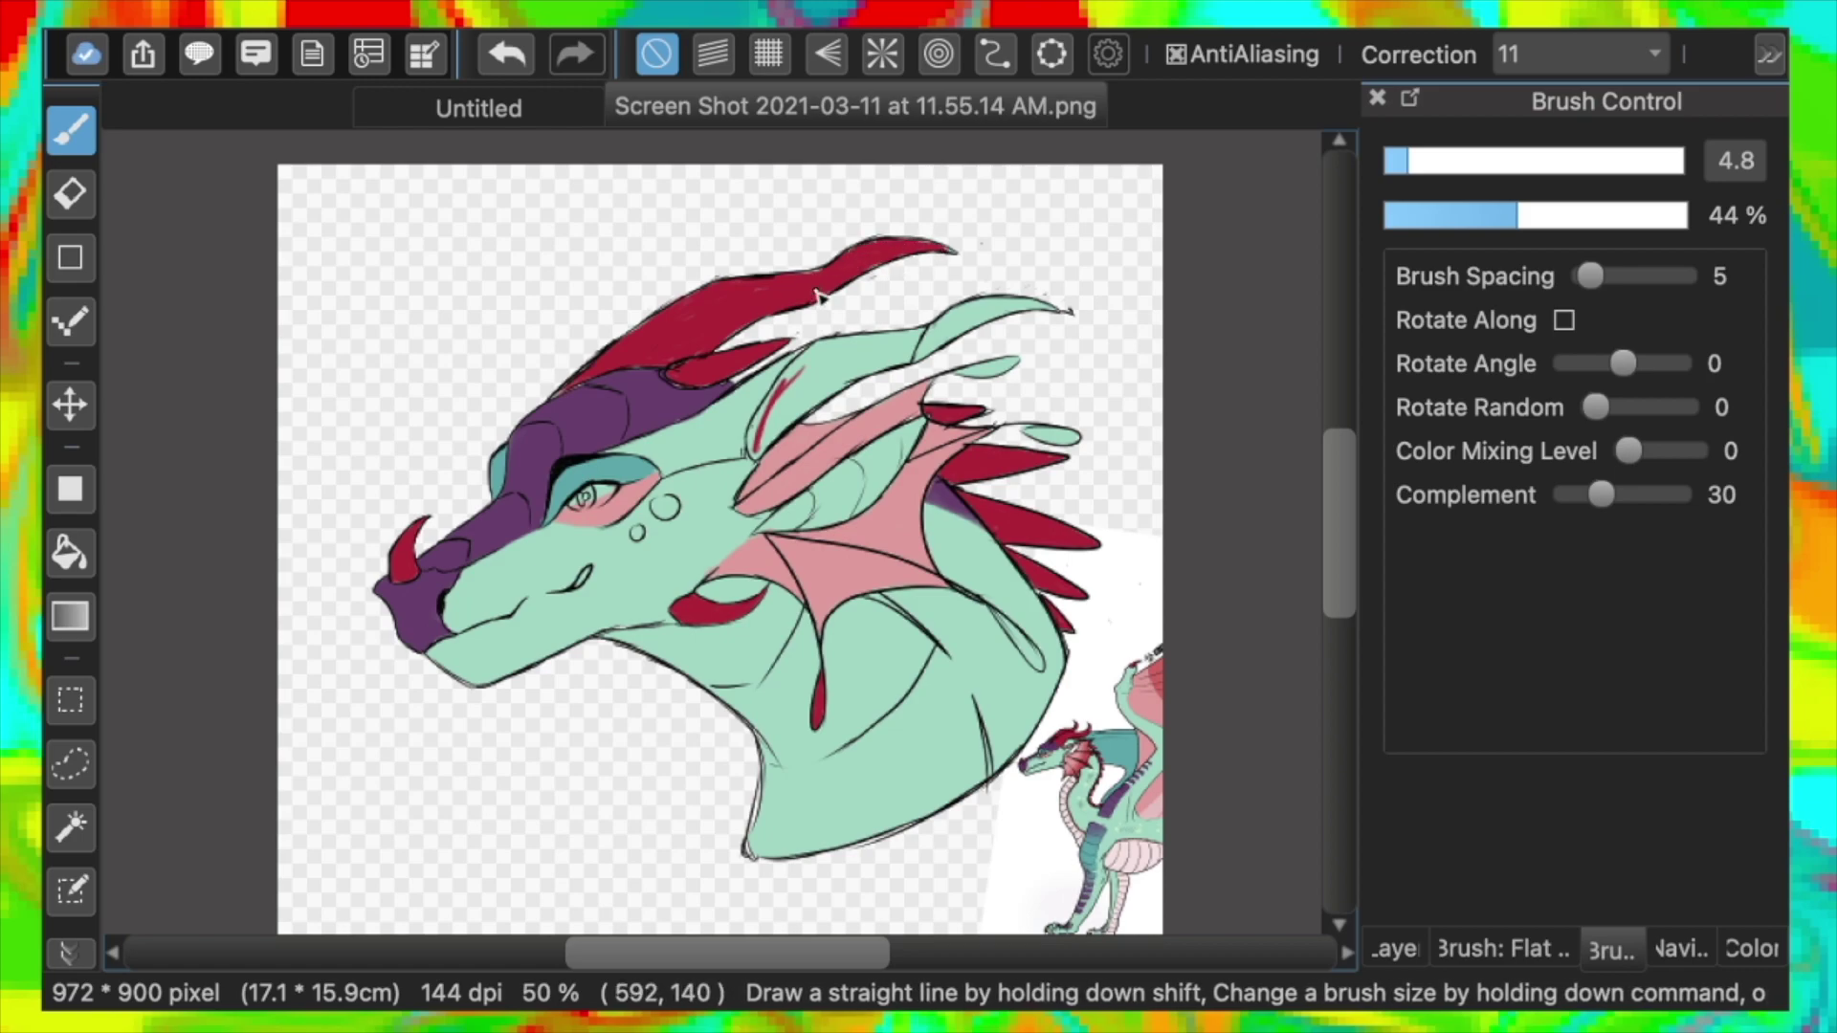
{"action": "mouse_move", "coordinate": [826, 369]}
{"action": "left_mouse_down"}
{"action": "mouse_move", "coordinate": [754, 440]}
{"action": "mouse_move", "coordinate": [798, 436]}
{"action": "mouse_move", "coordinate": [797, 379]}
{"action": "mouse_move", "coordinate": [788, 410]}
{"action": "mouse_move", "coordinate": [819, 400]}
{"action": "mouse_move", "coordinate": [805, 369]}
{"action": "mouse_move", "coordinate": [892, 339]}
{"action": "mouse_move", "coordinate": [823, 380]}
{"action": "mouse_move", "coordinate": [875, 372]}
{"action": "mouse_move", "coordinate": [813, 375]}
{"action": "mouse_move", "coordinate": [917, 364]}
{"action": "mouse_move", "coordinate": [891, 359]}
{"action": "mouse_move", "coordinate": [1004, 304]}
{"action": "mouse_move", "coordinate": [972, 329]}
{"action": "left_mouse_up"}
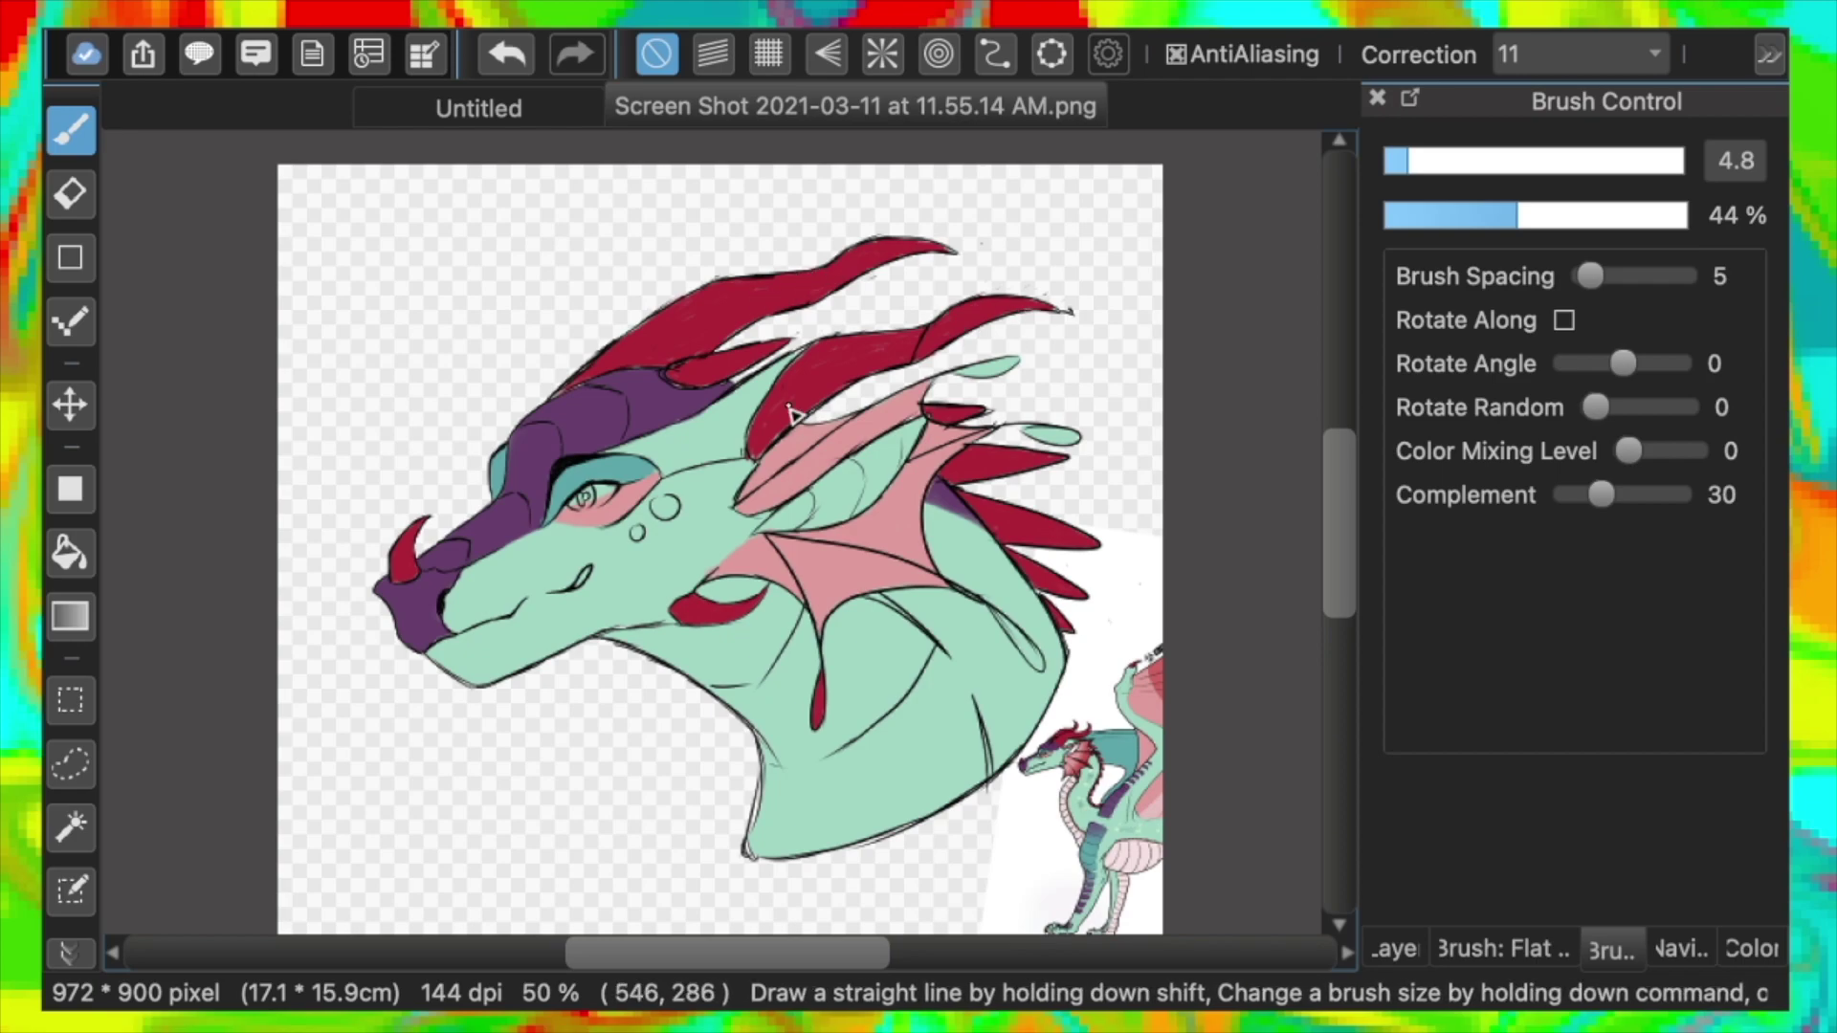
Paint the frill's rear tip and the two small teardrop tips behind the ear crimson
{"action": "left_click_drag", "start_coordinate": [1012, 625], "coordinate": [1023, 644]}
{"action": "left_click", "coordinate": [506, 54]}
{"action": "key", "text": "super+plus"}
{"action": "left_click_drag", "start_coordinate": [1339, 565], "coordinate": [1340, 587]}
{"action": "left_click", "coordinate": [492, 46]}
{"action": "left_click_drag", "start_coordinate": [1113, 542], "coordinate": [1136, 578]}
{"action": "left_click_drag", "start_coordinate": [1134, 282], "coordinate": [1190, 289]}
{"action": "left_click_drag", "start_coordinate": [1112, 192], "coordinate": [1043, 209]}
Extend the head's own purple on Layer5 from the brow back to the base of the near horn
{"action": "left_click", "coordinate": [1390, 946]}
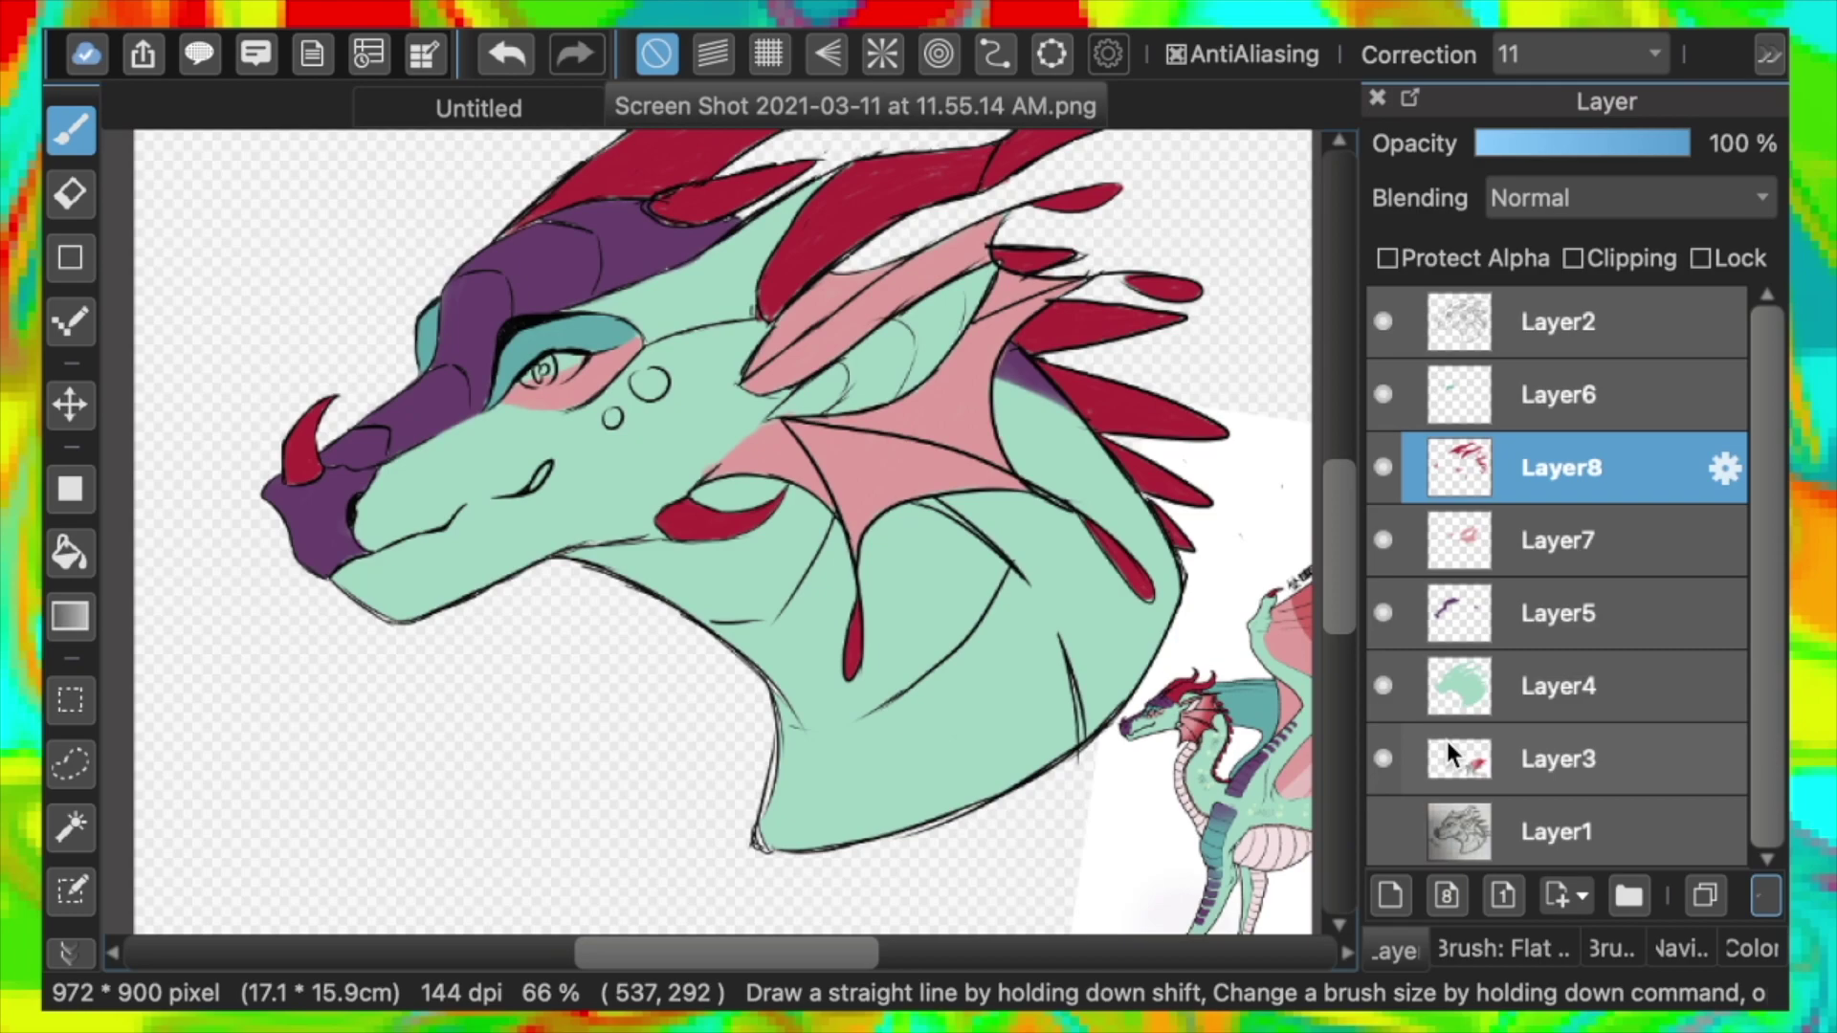
{"action": "left_click", "coordinate": [1449, 604]}
{"action": "left_click", "coordinate": [660, 280], "text": "alt"}
{"action": "mouse_move", "coordinate": [646, 304]}
{"action": "left_mouse_down"}
{"action": "mouse_move", "coordinate": [788, 222]}
{"action": "mouse_move", "coordinate": [718, 311]}
{"action": "mouse_move", "coordinate": [756, 278]}
{"action": "left_mouse_up"}
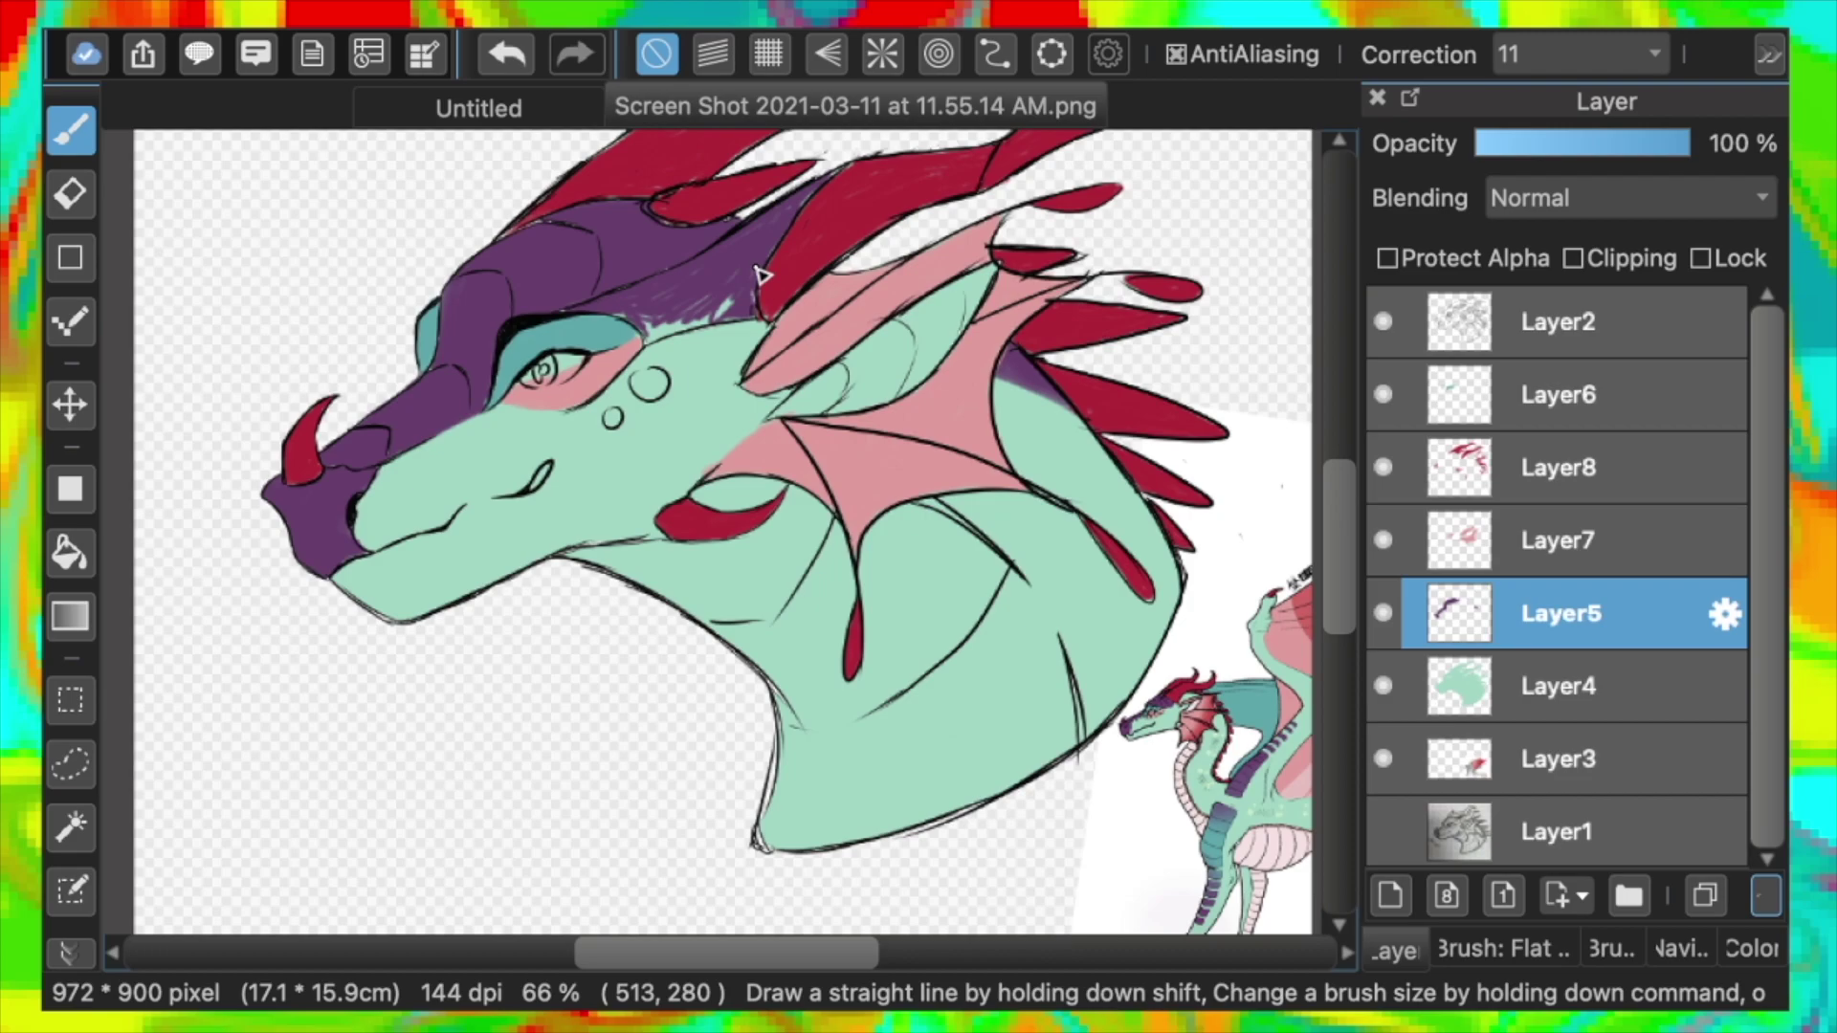
{"action": "key", "text": "super+plus"}
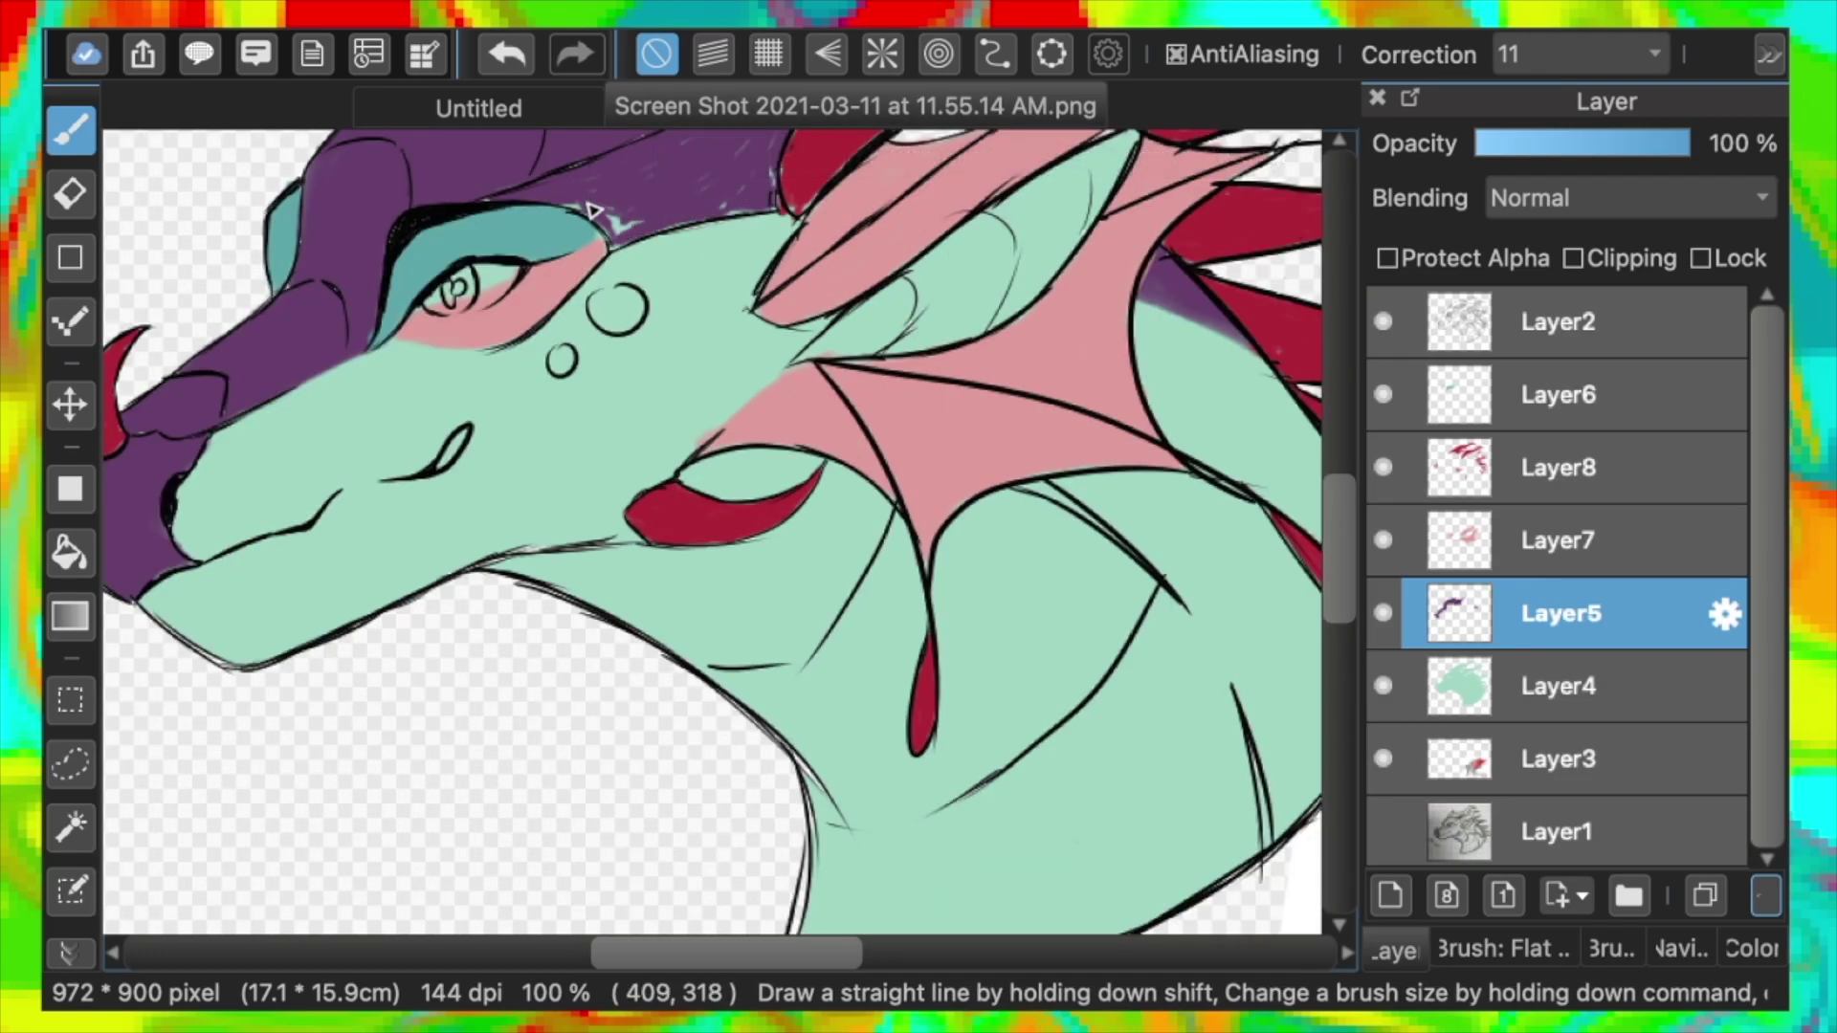
{"action": "key", "text": "super+minus"}
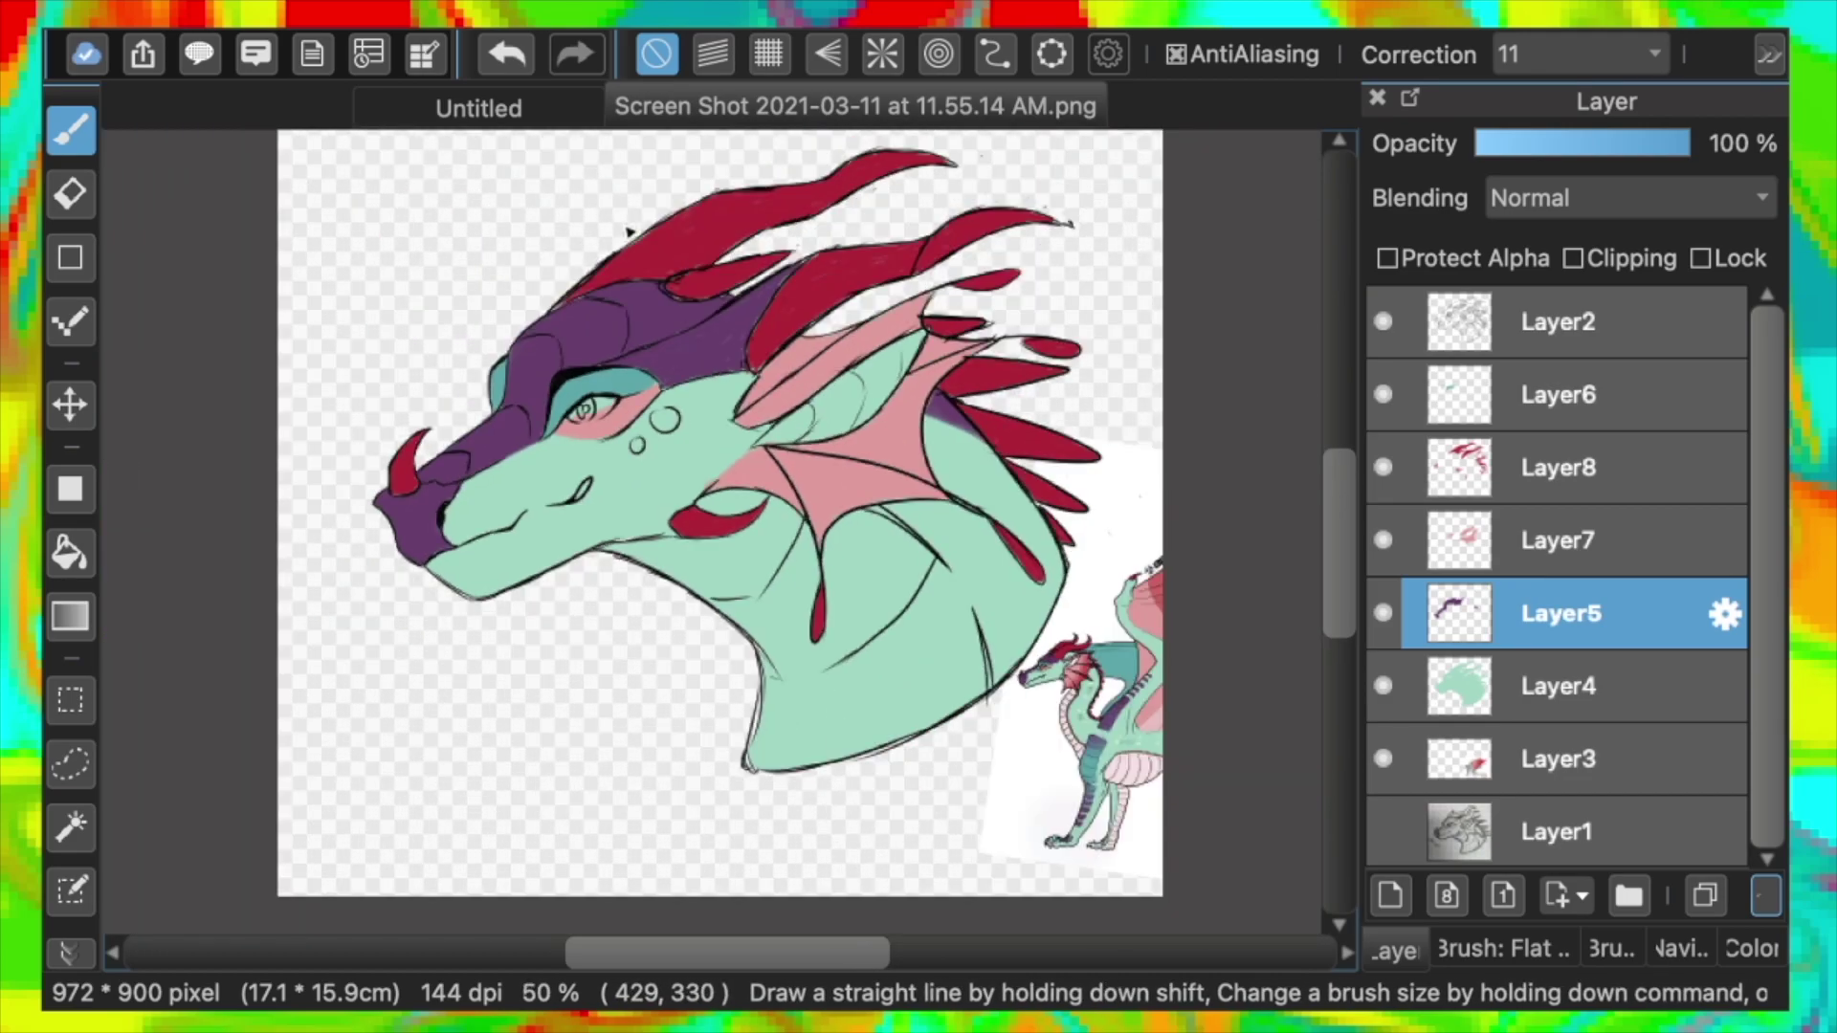
Add a new layer above Layer6 and sample the pale pink from the reference dragon's belly
{"action": "left_click", "coordinate": [1558, 395]}
{"action": "left_click", "coordinate": [1390, 895]}
{"action": "left_click", "coordinate": [71, 954]}
{"action": "left_click", "coordinate": [135, 426]}
{"action": "left_click", "coordinate": [1136, 769]}
{"action": "left_click", "coordinate": [71, 131]}
{"action": "key", "text": "super+z"}
{"action": "key", "text": "super+plus"}
Outline the throat and front of the neck in pale pink on Layer9, and fill the gap above the cheek spike
{"action": "mouse_move", "coordinate": [672, 549]}
{"action": "left_mouse_down"}
{"action": "mouse_move", "coordinate": [780, 492]}
{"action": "mouse_move", "coordinate": [704, 494]}
{"action": "left_mouse_up"}
{"action": "mouse_move", "coordinate": [909, 511]}
{"action": "left_mouse_down"}
{"action": "mouse_move", "coordinate": [1012, 578]}
{"action": "mouse_move", "coordinate": [1068, 700]}
{"action": "left_mouse_up"}
{"action": "mouse_move", "coordinate": [903, 507]}
{"action": "left_mouse_down"}
{"action": "mouse_move", "coordinate": [933, 530]}
{"action": "mouse_move", "coordinate": [868, 558]}
{"action": "mouse_move", "coordinate": [846, 653]}
{"action": "left_mouse_up"}
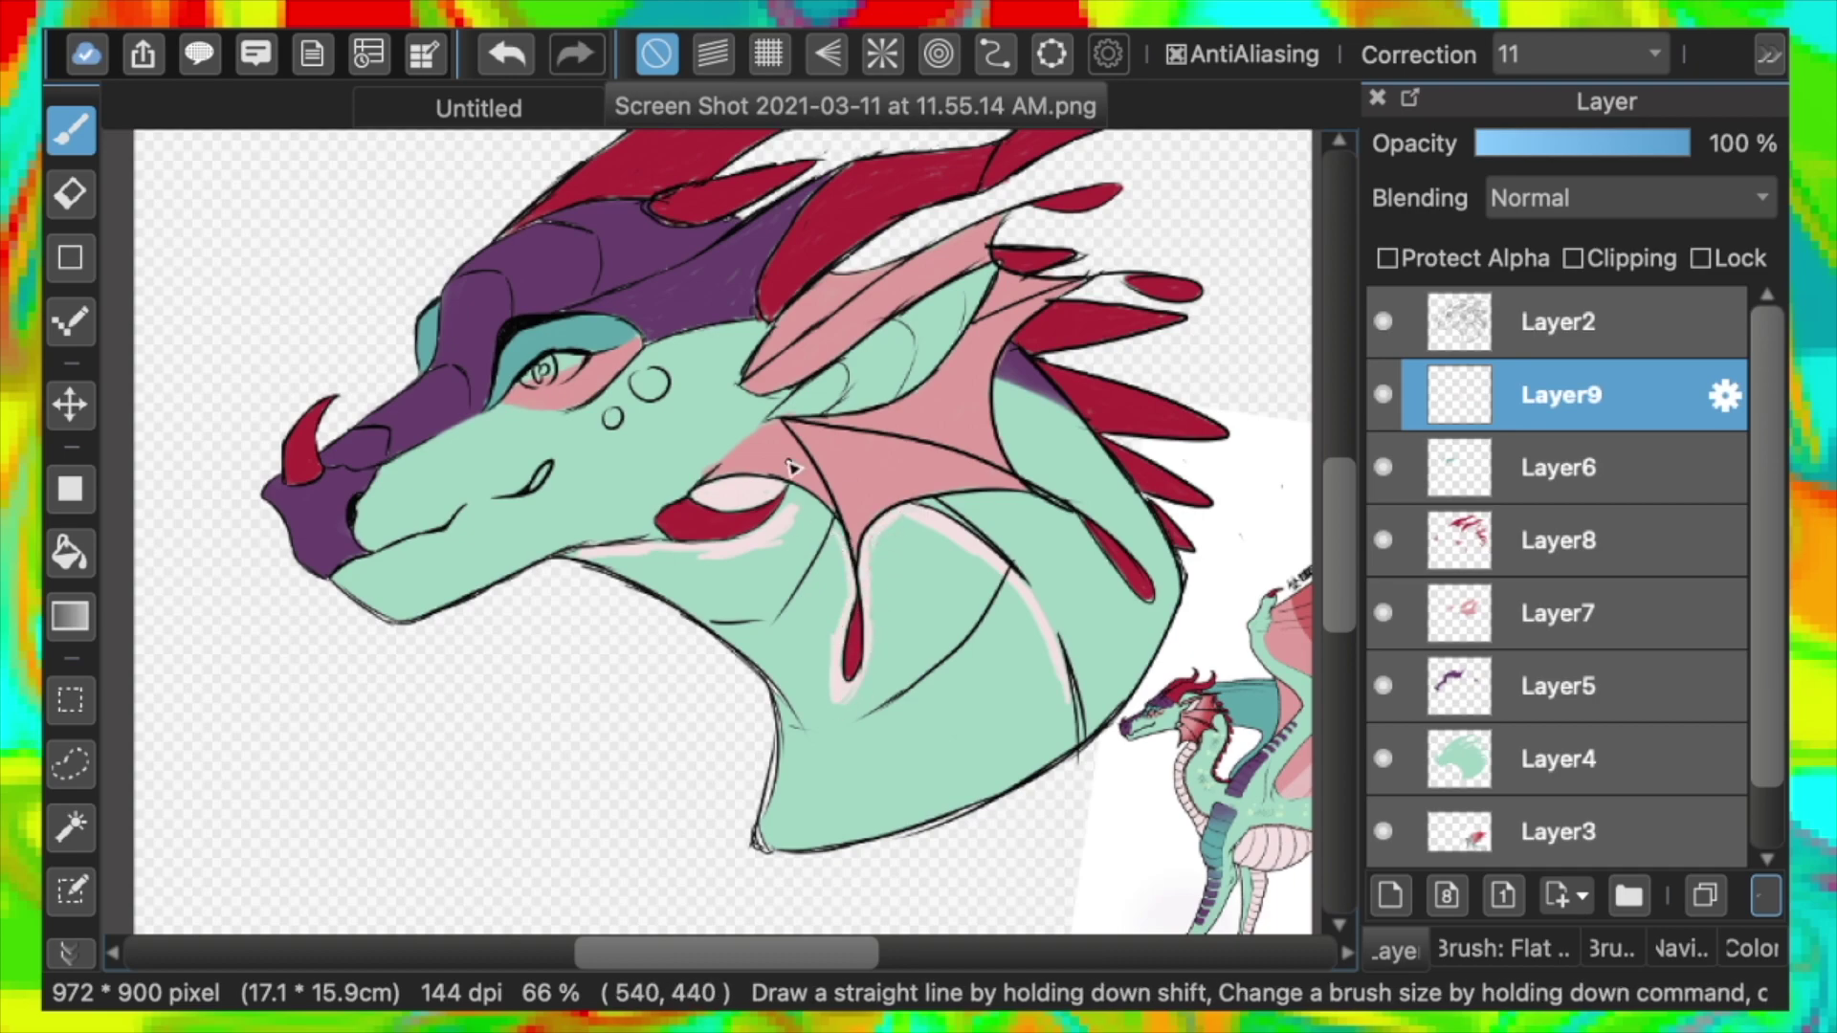
{"action": "left_click", "coordinate": [490, 71]}
{"action": "mouse_move", "coordinate": [792, 500]}
{"action": "left_mouse_down"}
{"action": "mouse_move", "coordinate": [831, 522]}
{"action": "mouse_move", "coordinate": [806, 547]}
{"action": "left_mouse_up"}
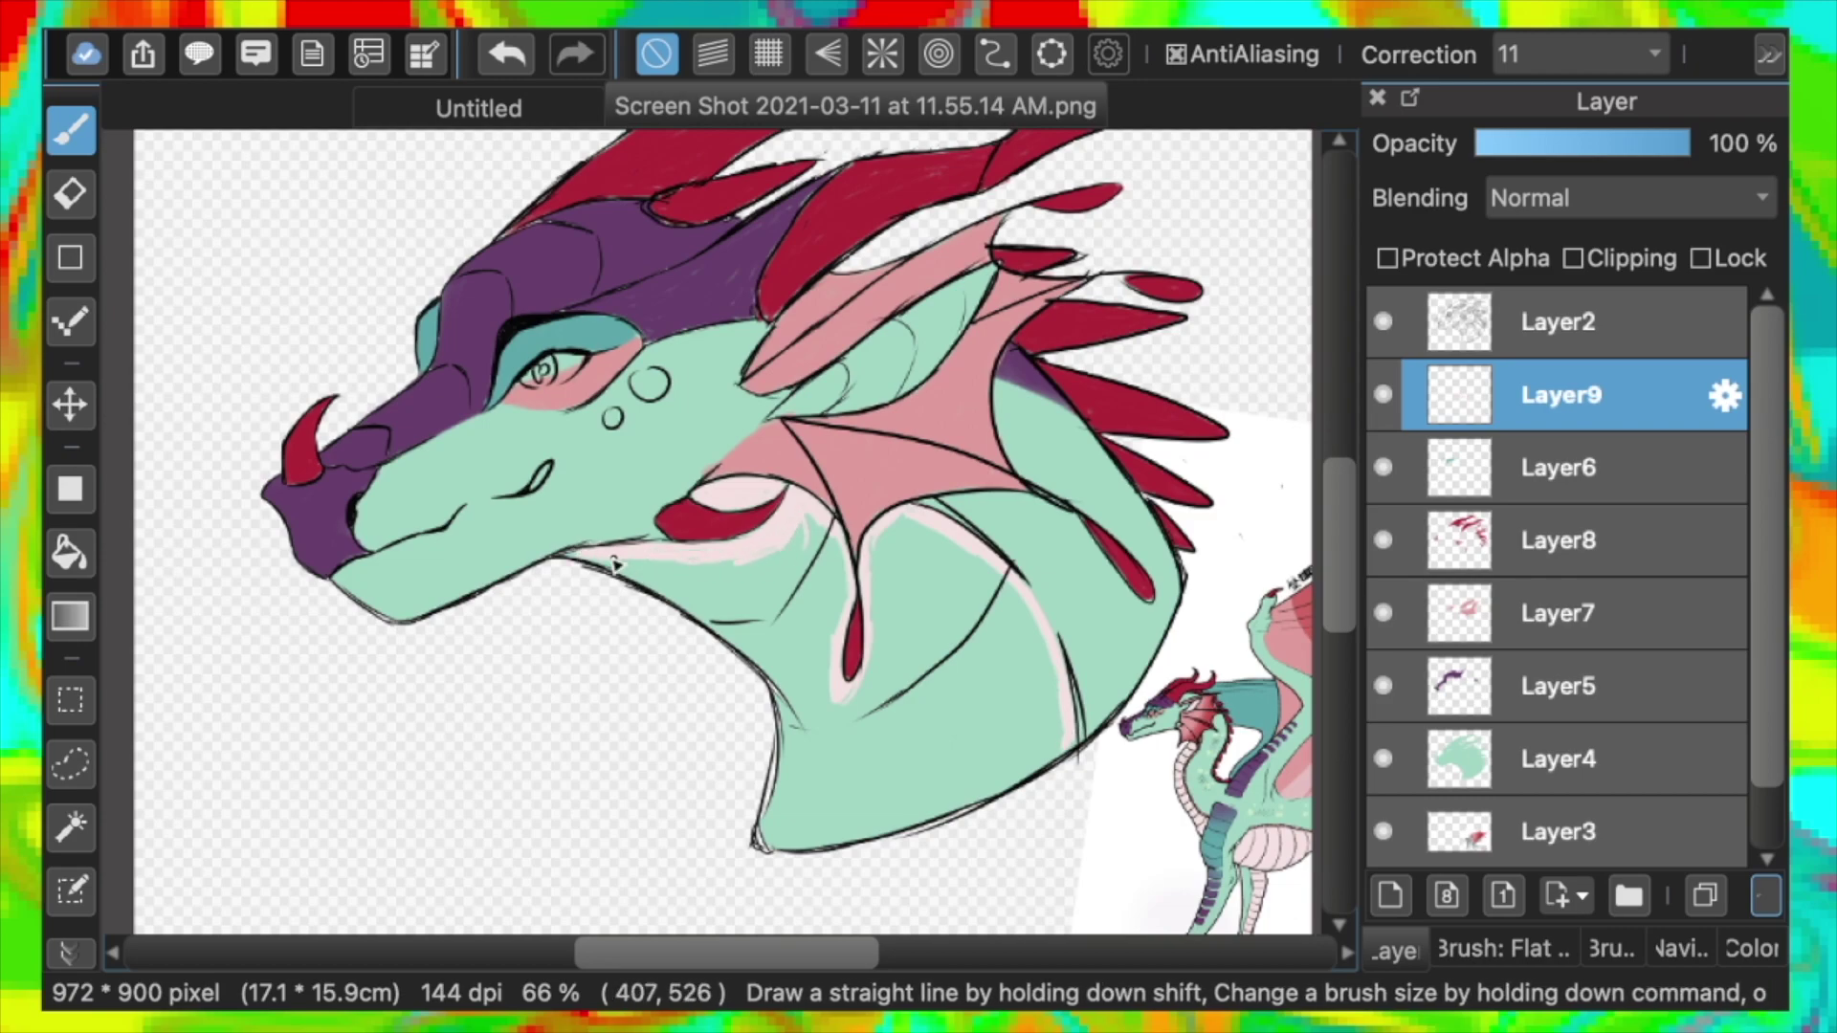
Fill the throat and front of the neck with a larger brush, and paint the inner ear pale pink
{"action": "left_click", "coordinate": [1473, 946]}
{"action": "left_click", "coordinate": [1612, 949]}
{"action": "left_click", "coordinate": [1528, 161]}
{"action": "mouse_move", "coordinate": [643, 572]}
{"action": "left_mouse_down"}
{"action": "mouse_move", "coordinate": [780, 689]}
{"action": "mouse_move", "coordinate": [788, 838]}
{"action": "mouse_move", "coordinate": [1040, 748]}
{"action": "mouse_move", "coordinate": [1021, 606]}
{"action": "mouse_move", "coordinate": [880, 557]}
{"action": "mouse_move", "coordinate": [888, 821]}
{"action": "mouse_move", "coordinate": [780, 640]}
{"action": "mouse_move", "coordinate": [823, 542]}
{"action": "mouse_move", "coordinate": [774, 535]}
{"action": "mouse_move", "coordinate": [792, 800]}
{"action": "left_mouse_up"}
{"action": "mouse_move", "coordinate": [909, 355]}
{"action": "left_mouse_down"}
{"action": "mouse_move", "coordinate": [861, 382]}
{"action": "mouse_move", "coordinate": [909, 325]}
{"action": "left_mouse_up"}
{"action": "left_click", "coordinate": [1425, 161]}
{"action": "mouse_move", "coordinate": [986, 278]}
{"action": "left_mouse_down"}
{"action": "mouse_move", "coordinate": [965, 318]}
{"action": "mouse_move", "coordinate": [833, 384]}
{"action": "left_mouse_up"}
Sample the eyelid's teal and paint a thin strip along the rear edge of the pale neck area on Layer6
{"action": "left_click", "coordinate": [1395, 950]}
{"action": "left_click", "coordinate": [1531, 468]}
{"action": "left_click", "coordinate": [603, 330], "text": "alt"}
{"action": "left_click_drag", "start_coordinate": [925, 499], "coordinate": [980, 532]}
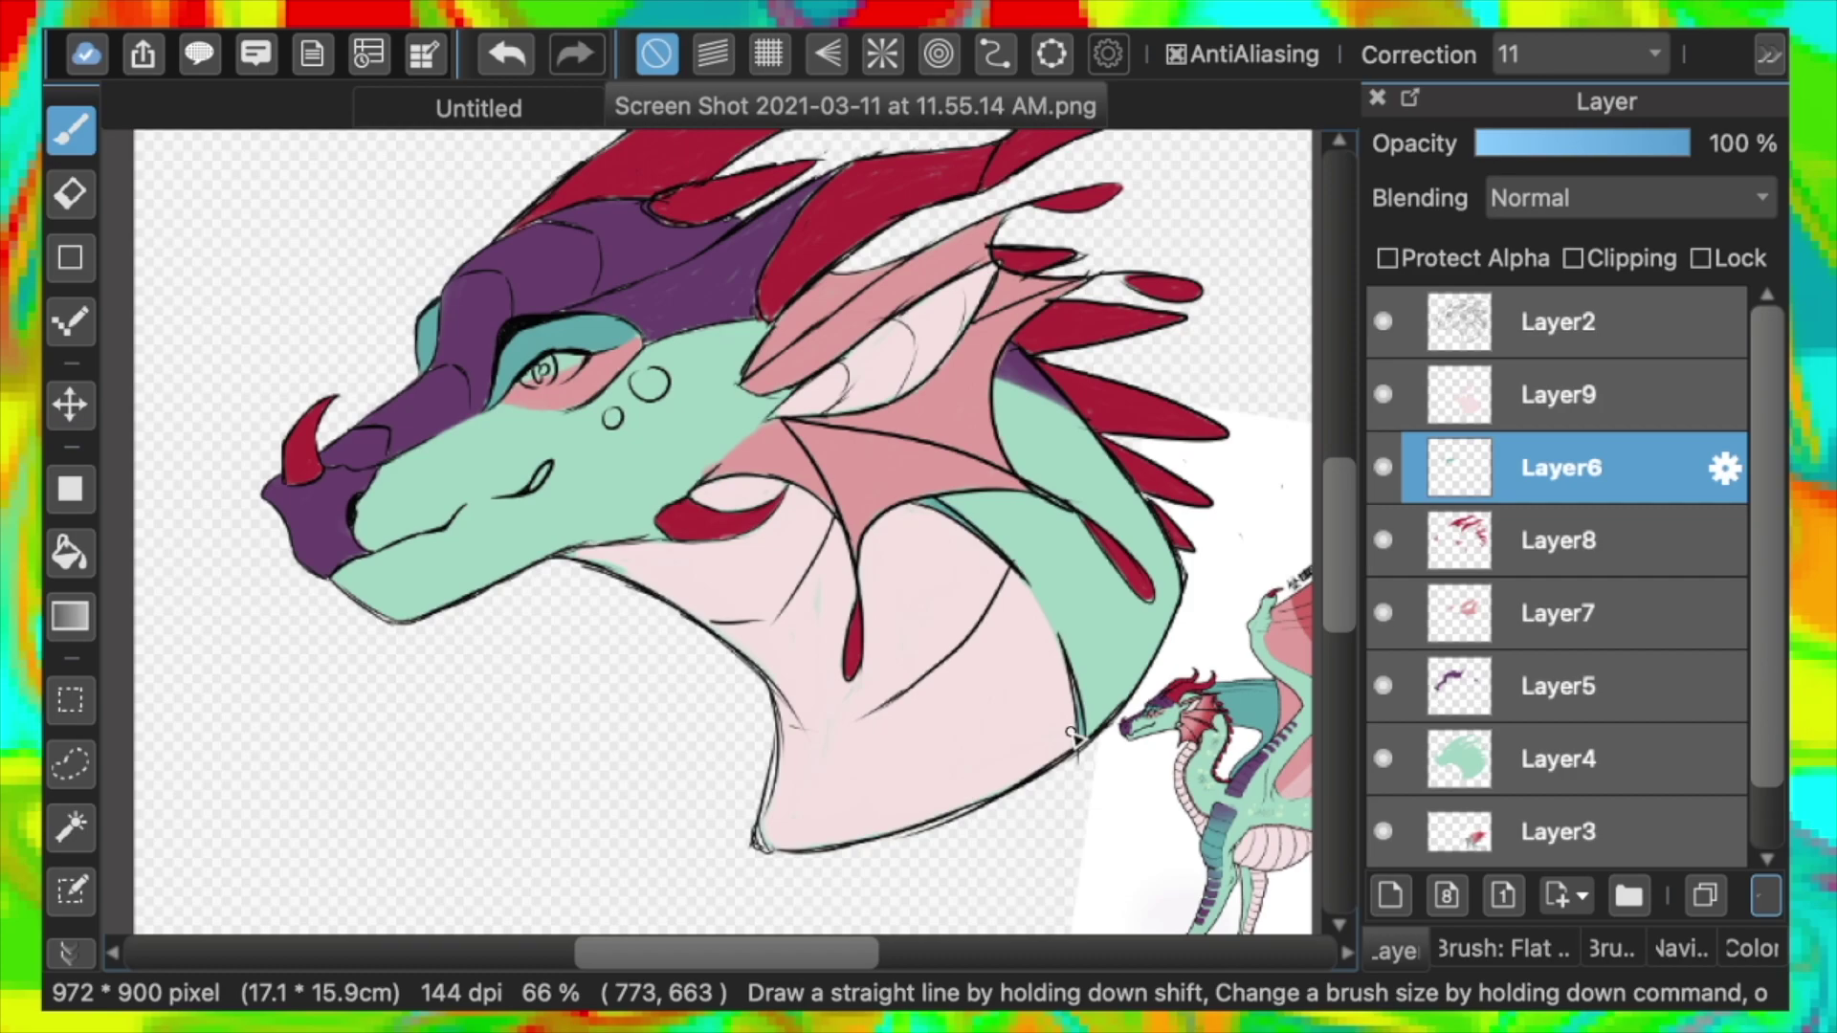
Try to merge the colour layers above Layer4 down into Layer5
{"action": "left_click", "coordinate": [1425, 421]}
{"action": "left_click", "coordinate": [1626, 763]}
{"action": "left_click", "coordinate": [1531, 395]}
{"action": "left_click", "coordinate": [1765, 896]}
{"action": "left_click", "coordinate": [1696, 783]}
{"action": "left_click", "coordinate": [1694, 780]}
{"action": "left_click", "coordinate": [1694, 780]}
Toggle the visibility of Layer5 and Layer4, and clip the merged Layer5 to Layer4
{"action": "left_click", "coordinate": [1378, 398]}
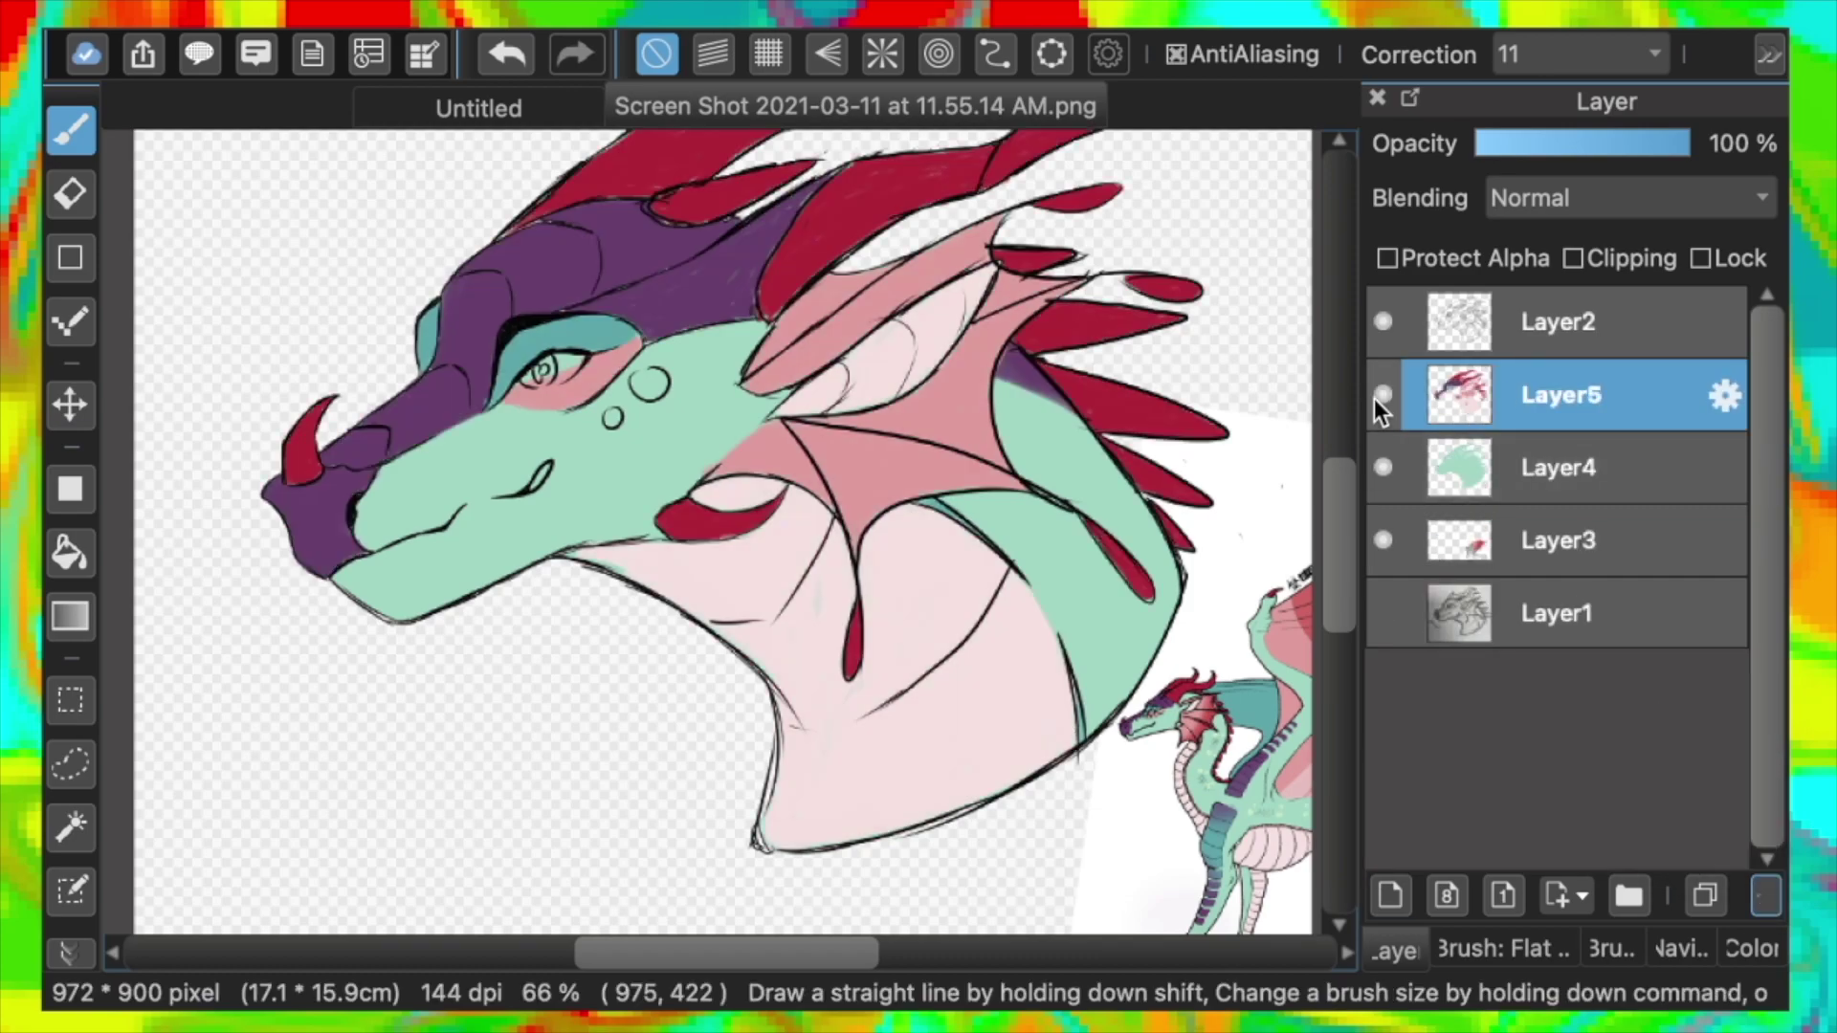
{"action": "left_click", "coordinate": [1377, 398]}
{"action": "left_click", "coordinate": [1385, 467]}
{"action": "left_click", "coordinate": [1384, 467]}
{"action": "left_click", "coordinate": [1574, 258]}
Add a new layer above the merged Layer5 and set it to Multiply at 18% opacity
{"action": "left_click", "coordinate": [1531, 467]}
{"action": "left_click", "coordinate": [1531, 395]}
{"action": "left_click", "coordinate": [1392, 895]}
{"action": "left_click", "coordinate": [71, 956]}
{"action": "left_click", "coordinate": [69, 962]}
{"action": "left_click", "coordinate": [1626, 198]}
{"action": "left_click", "coordinate": [1512, 237]}
{"action": "left_click_drag", "start_coordinate": [517, 407], "coordinate": [639, 836]}
{"action": "left_click", "coordinate": [506, 55]}
{"action": "left_click", "coordinate": [1514, 145]}
{"action": "left_click", "coordinate": [505, 59]}
Try to shade the throat beneath the cheek frill on the Multiply layer
{"action": "left_click_drag", "start_coordinate": [649, 550], "coordinate": [748, 587]}
{"action": "key", "text": "super+plus"}
{"action": "mouse_move", "coordinate": [673, 635]}
{"action": "left_mouse_down"}
{"action": "mouse_move", "coordinate": [744, 593]}
{"action": "mouse_move", "coordinate": [790, 489]}
{"action": "left_mouse_up"}
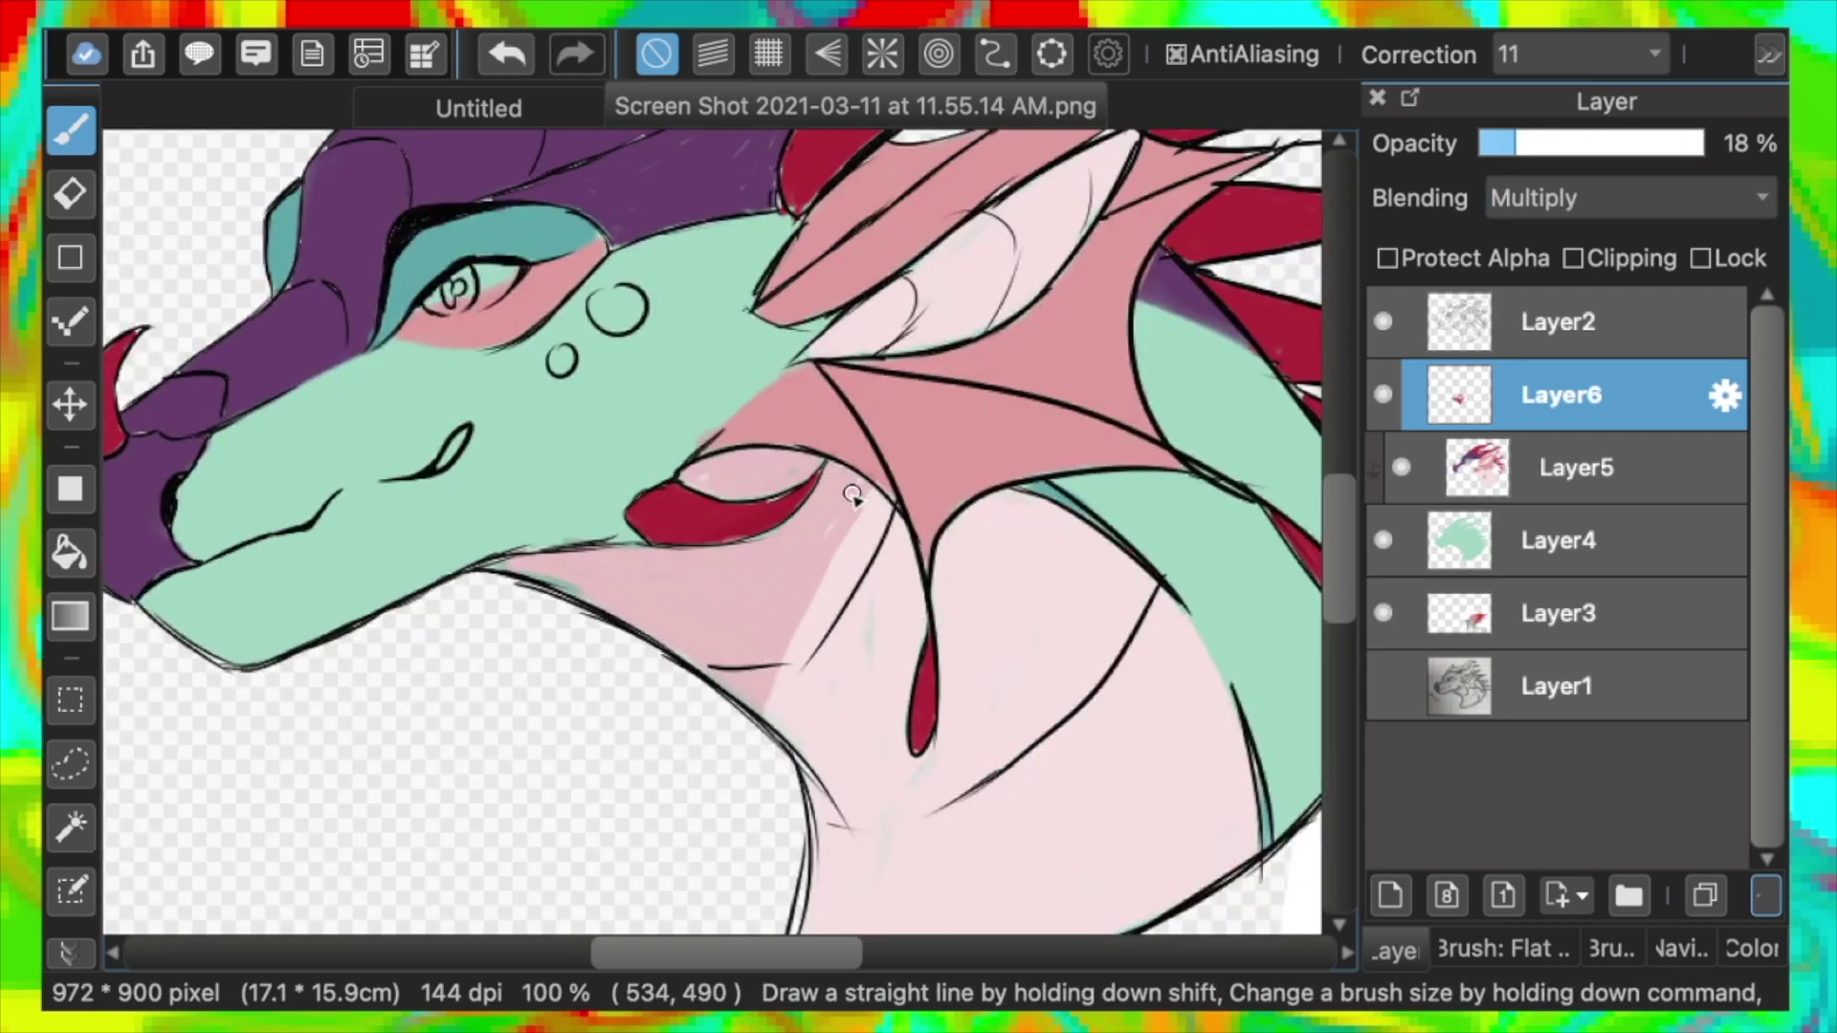
{"action": "left_click_drag", "start_coordinate": [927, 570], "coordinate": [964, 499]}
{"action": "left_click_drag", "start_coordinate": [948, 503], "coordinate": [1075, 468]}
Undo the throat shading, the Multiply layer and the merging of the colour layers
{"action": "left_click", "coordinate": [498, 56]}
{"action": "left_click", "coordinate": [504, 54]}
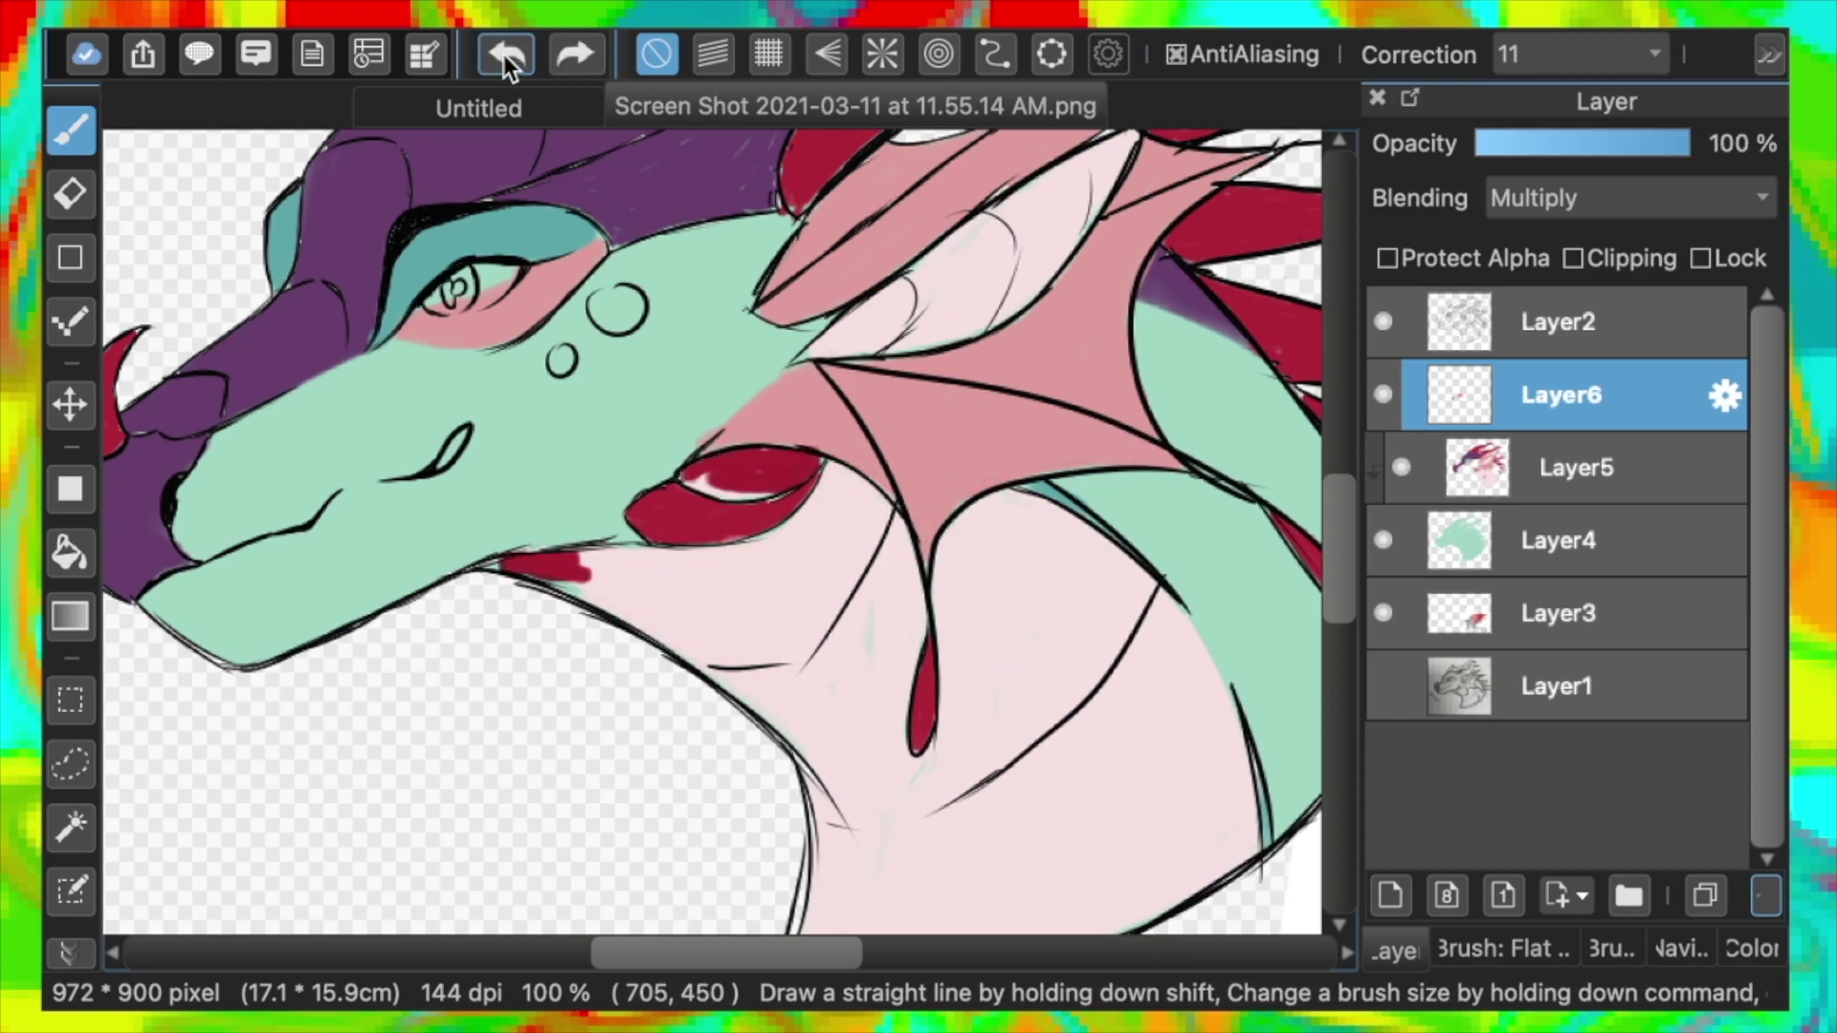
{"action": "left_click", "coordinate": [497, 50]}
{"action": "left_click", "coordinate": [503, 56]}
Clip Layer9, Layer6, Layer8, Layer7 and Layer5 to the base colour on Layer4
{"action": "left_click", "coordinate": [1571, 256]}
{"action": "left_click", "coordinate": [1569, 440]}
{"action": "left_click", "coordinate": [1571, 256]}
{"action": "left_click", "coordinate": [1570, 511]}
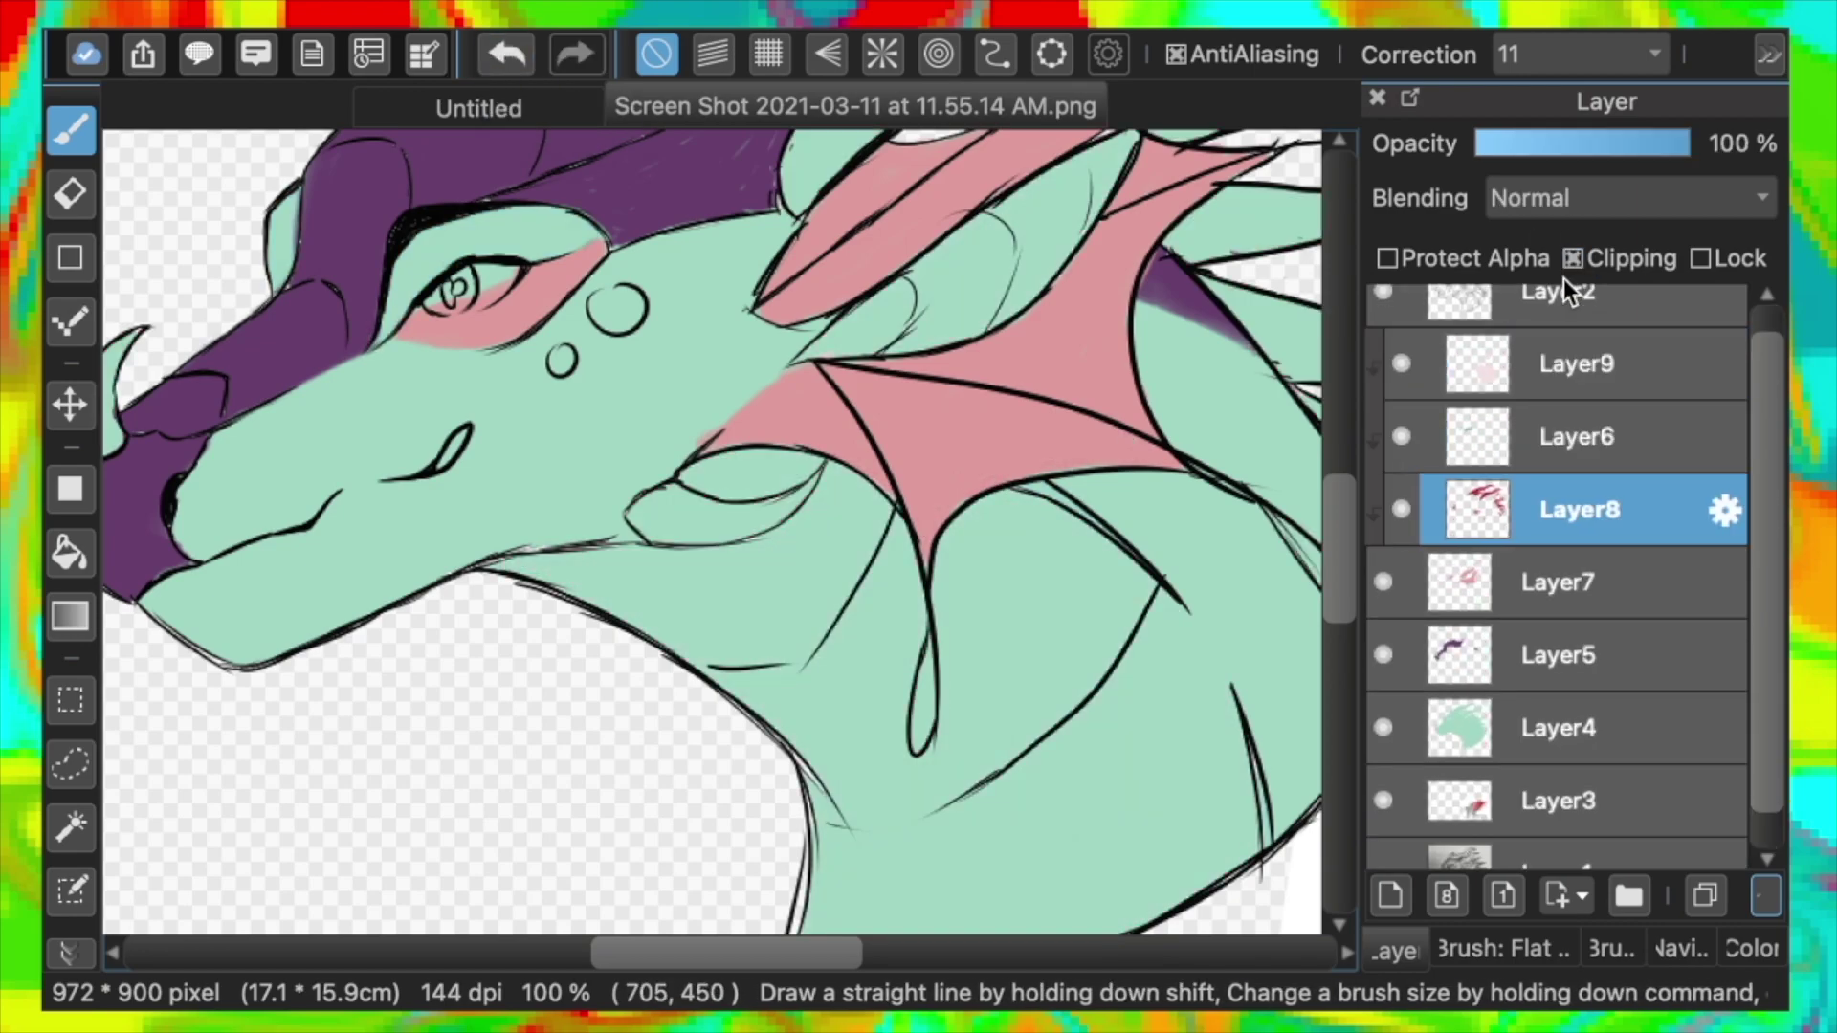
{"action": "left_click", "coordinate": [1572, 257]}
{"action": "left_click", "coordinate": [1569, 583]}
{"action": "left_click", "coordinate": [1571, 256]}
{"action": "left_click", "coordinate": [1570, 656]}
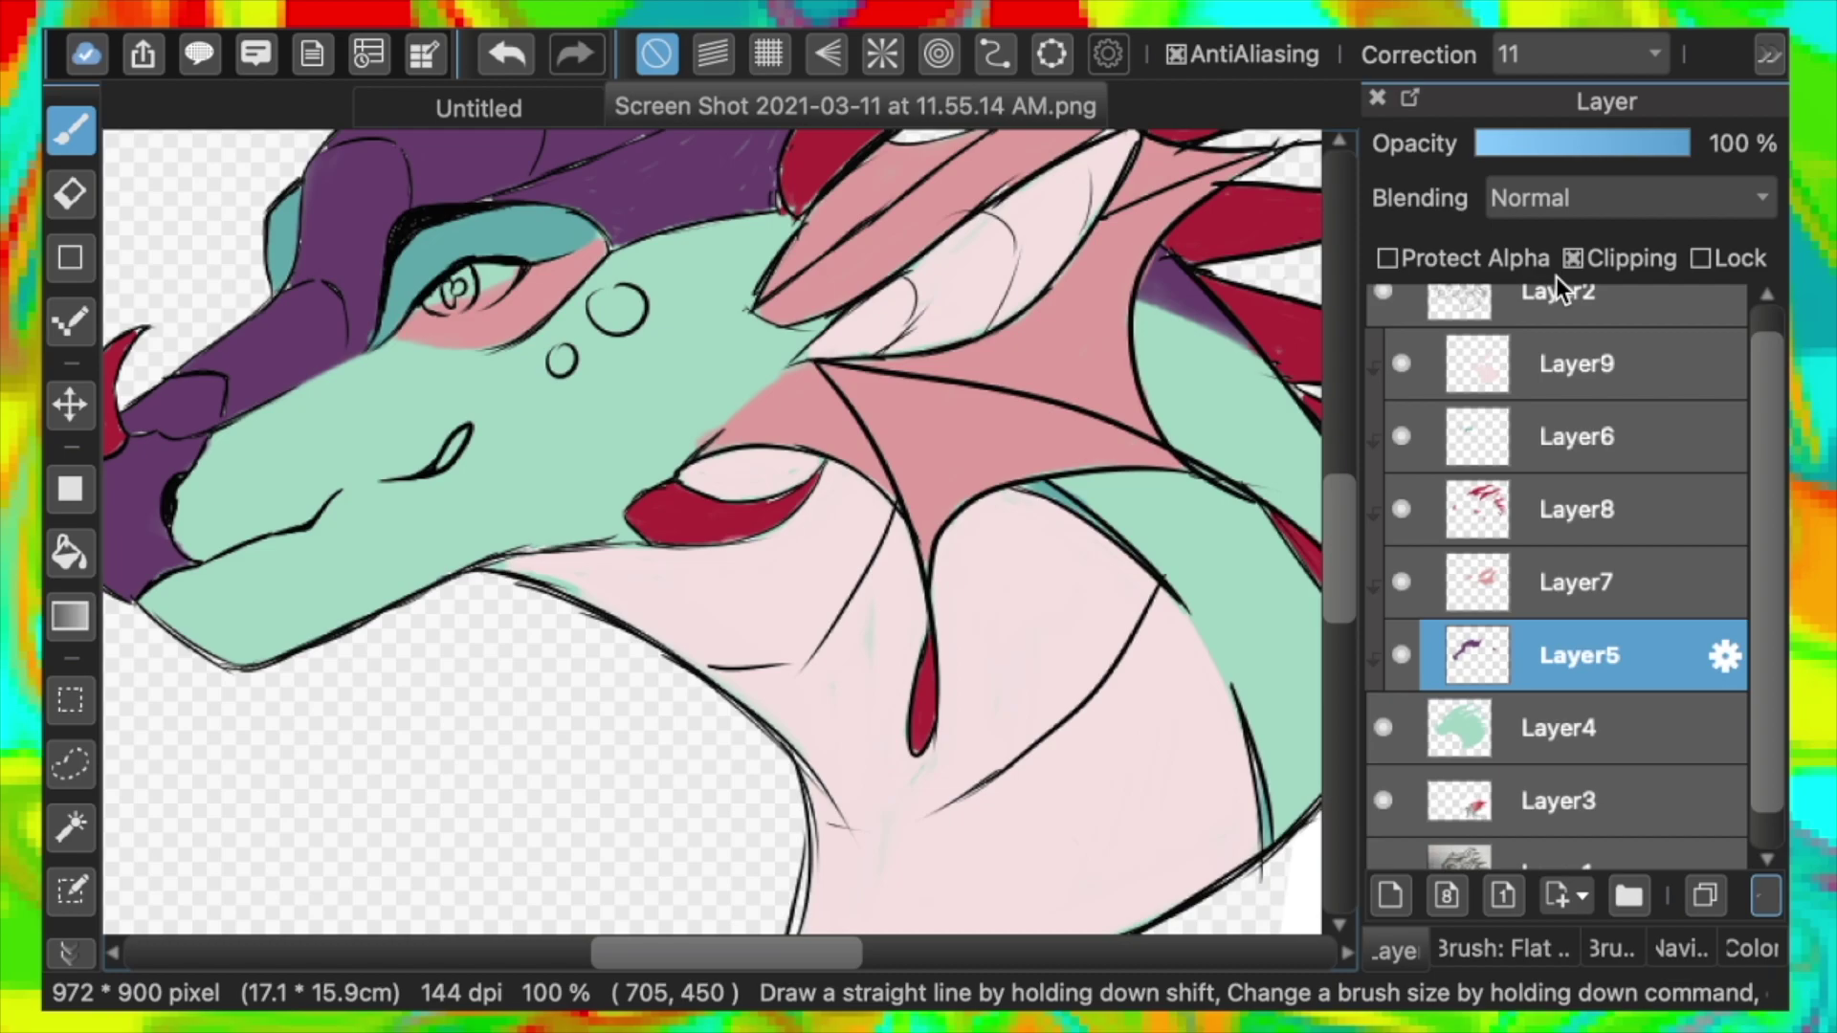
Move Layer7 above Layer9 so that it sits directly below Layer2, outside the clipped group
{"action": "left_click_drag", "start_coordinate": [1339, 552], "coordinate": [1339, 636]}
{"action": "left_click_drag", "start_coordinate": [687, 953], "coordinate": [785, 953]}
{"action": "left_click", "coordinate": [1569, 583]}
{"action": "left_click_drag", "start_coordinate": [1492, 582], "coordinate": [1444, 332]}
{"action": "key", "text": "super+minus"}
{"action": "key", "text": "super+minus"}
{"action": "key", "text": "super+minus"}
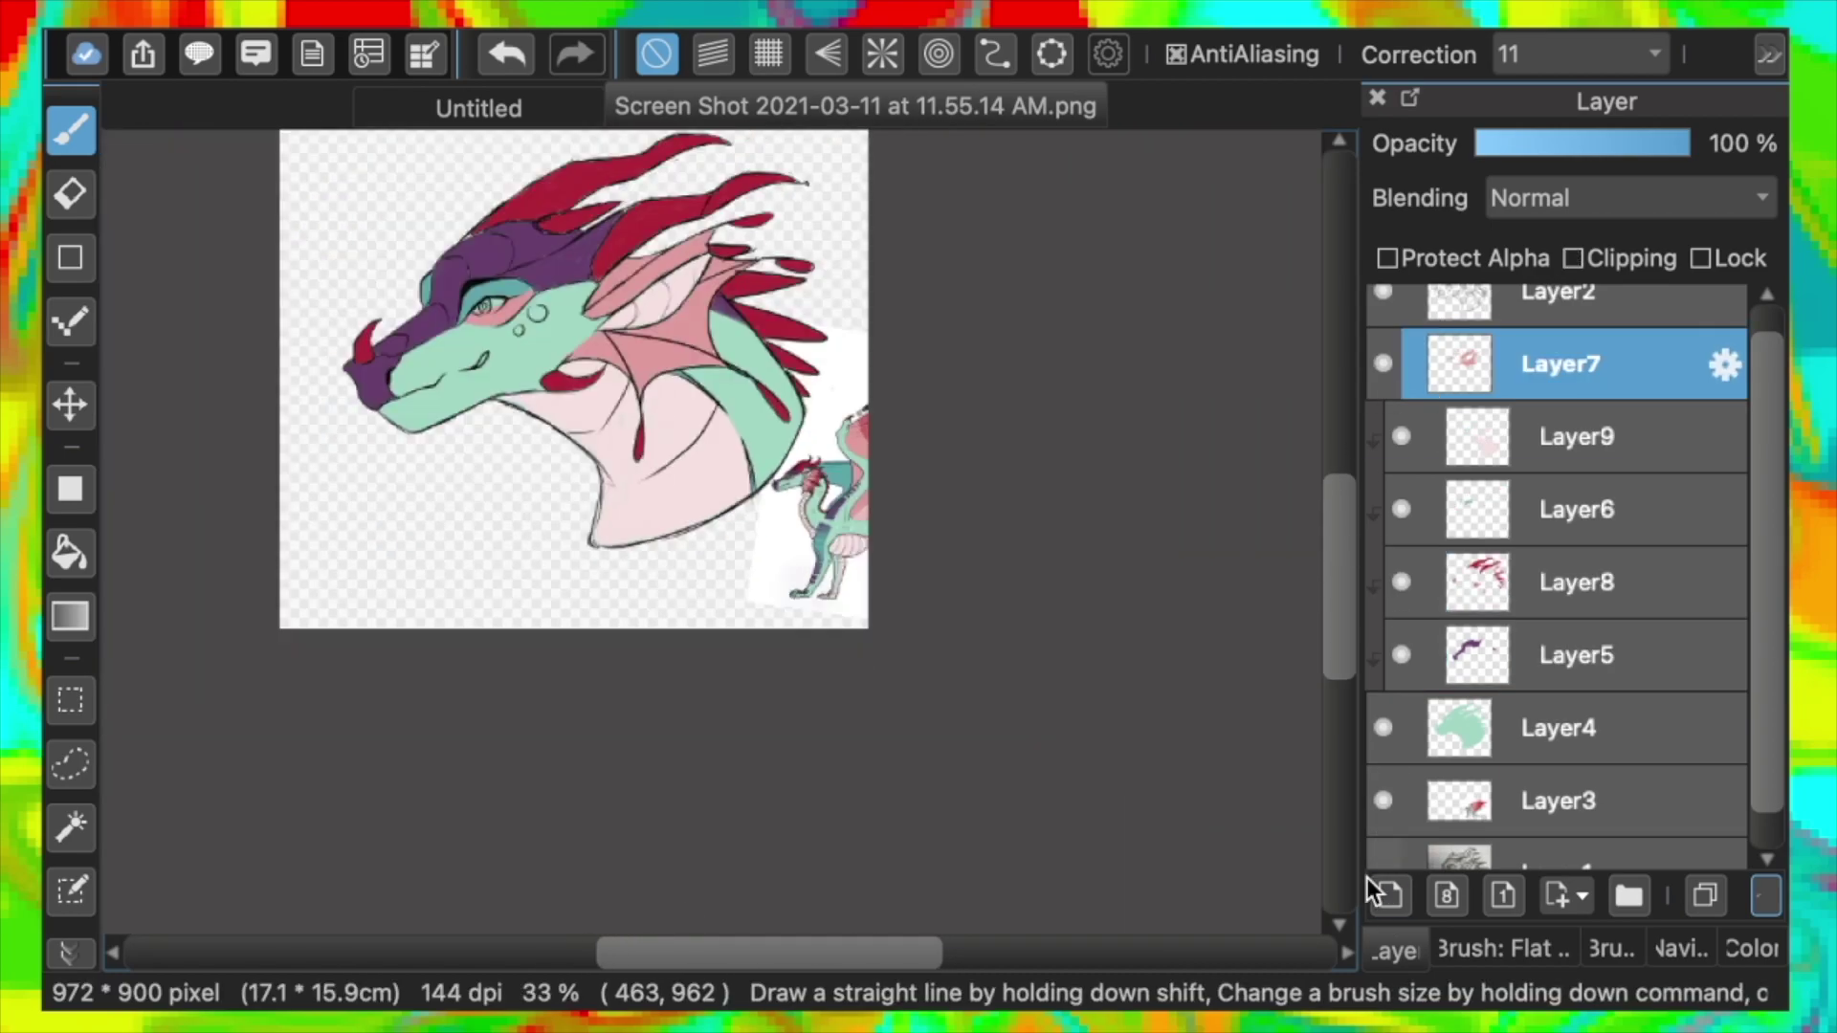
Add a new layer above Layer7 and clip it to Layer7
{"action": "left_click", "coordinate": [1390, 896]}
{"action": "left_click", "coordinate": [1573, 259]}
{"action": "key", "text": "super+plus"}
{"action": "key", "text": "super+plus"}
{"action": "key", "text": "super+plus"}
Airbrush a darker red sampled from the reference over the ear and frill membranes at size 100 on Layer10
{"action": "left_click", "coordinate": [1501, 947]}
{"action": "left_click", "coordinate": [1510, 577]}
{"action": "left_click", "coordinate": [71, 953]}
{"action": "left_click", "coordinate": [139, 430]}
{"action": "left_click", "coordinate": [69, 136]}
{"action": "key", "text": "ctrl+minus"}
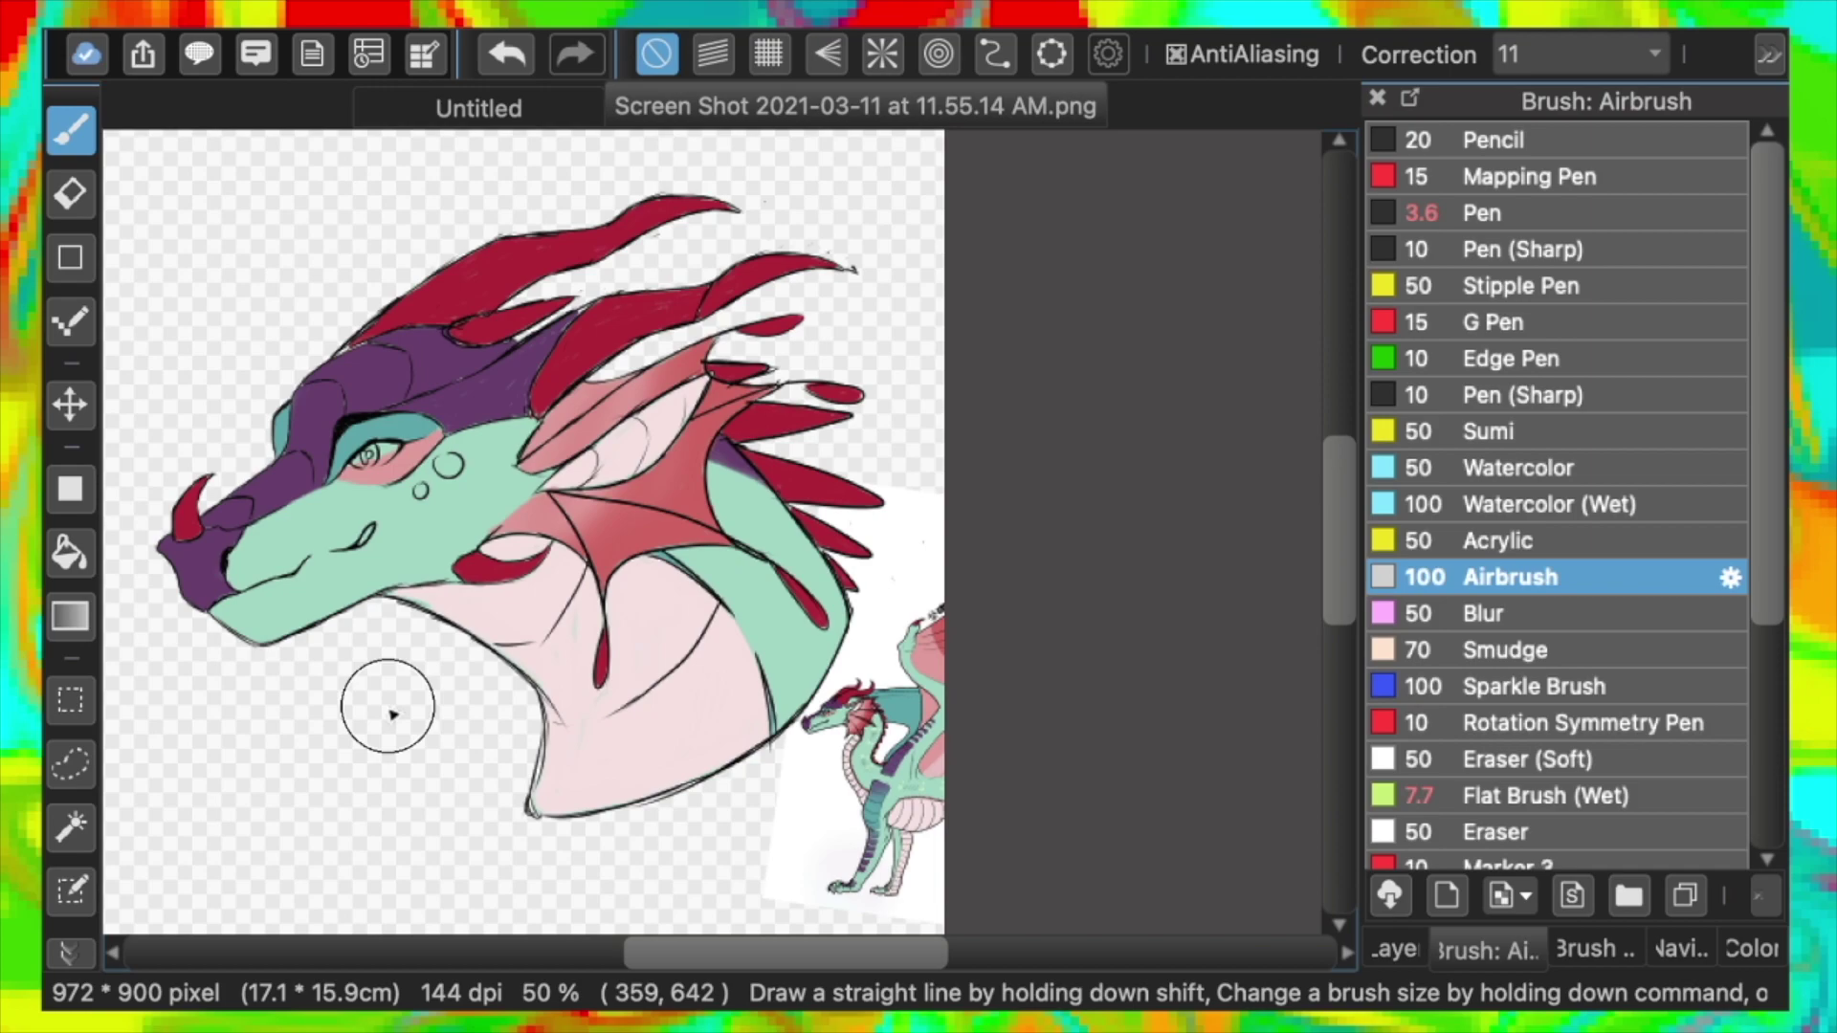
Add a new layer above Layer9 and sample the purple from the dragon's brow
{"action": "left_click", "coordinate": [1370, 951]}
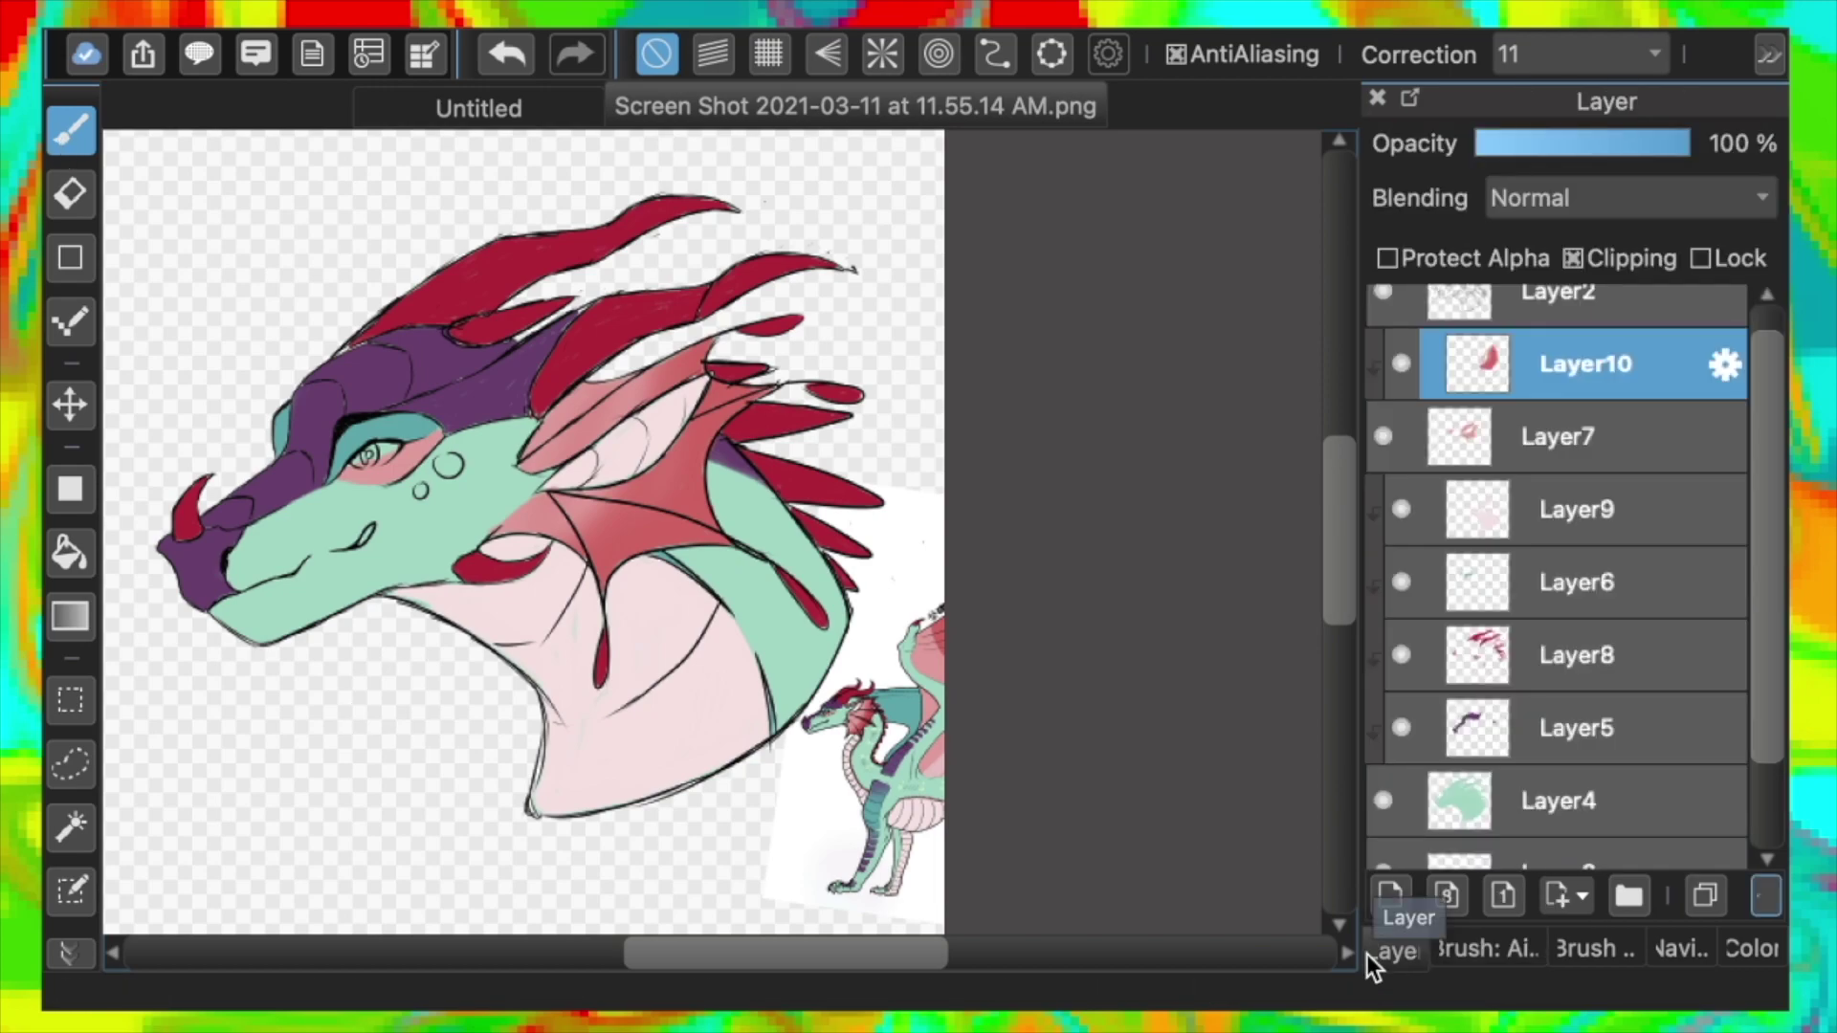
{"action": "scroll", "coordinate": [1755, 442], "scroll_direction": "up", "scroll_amount": 1}
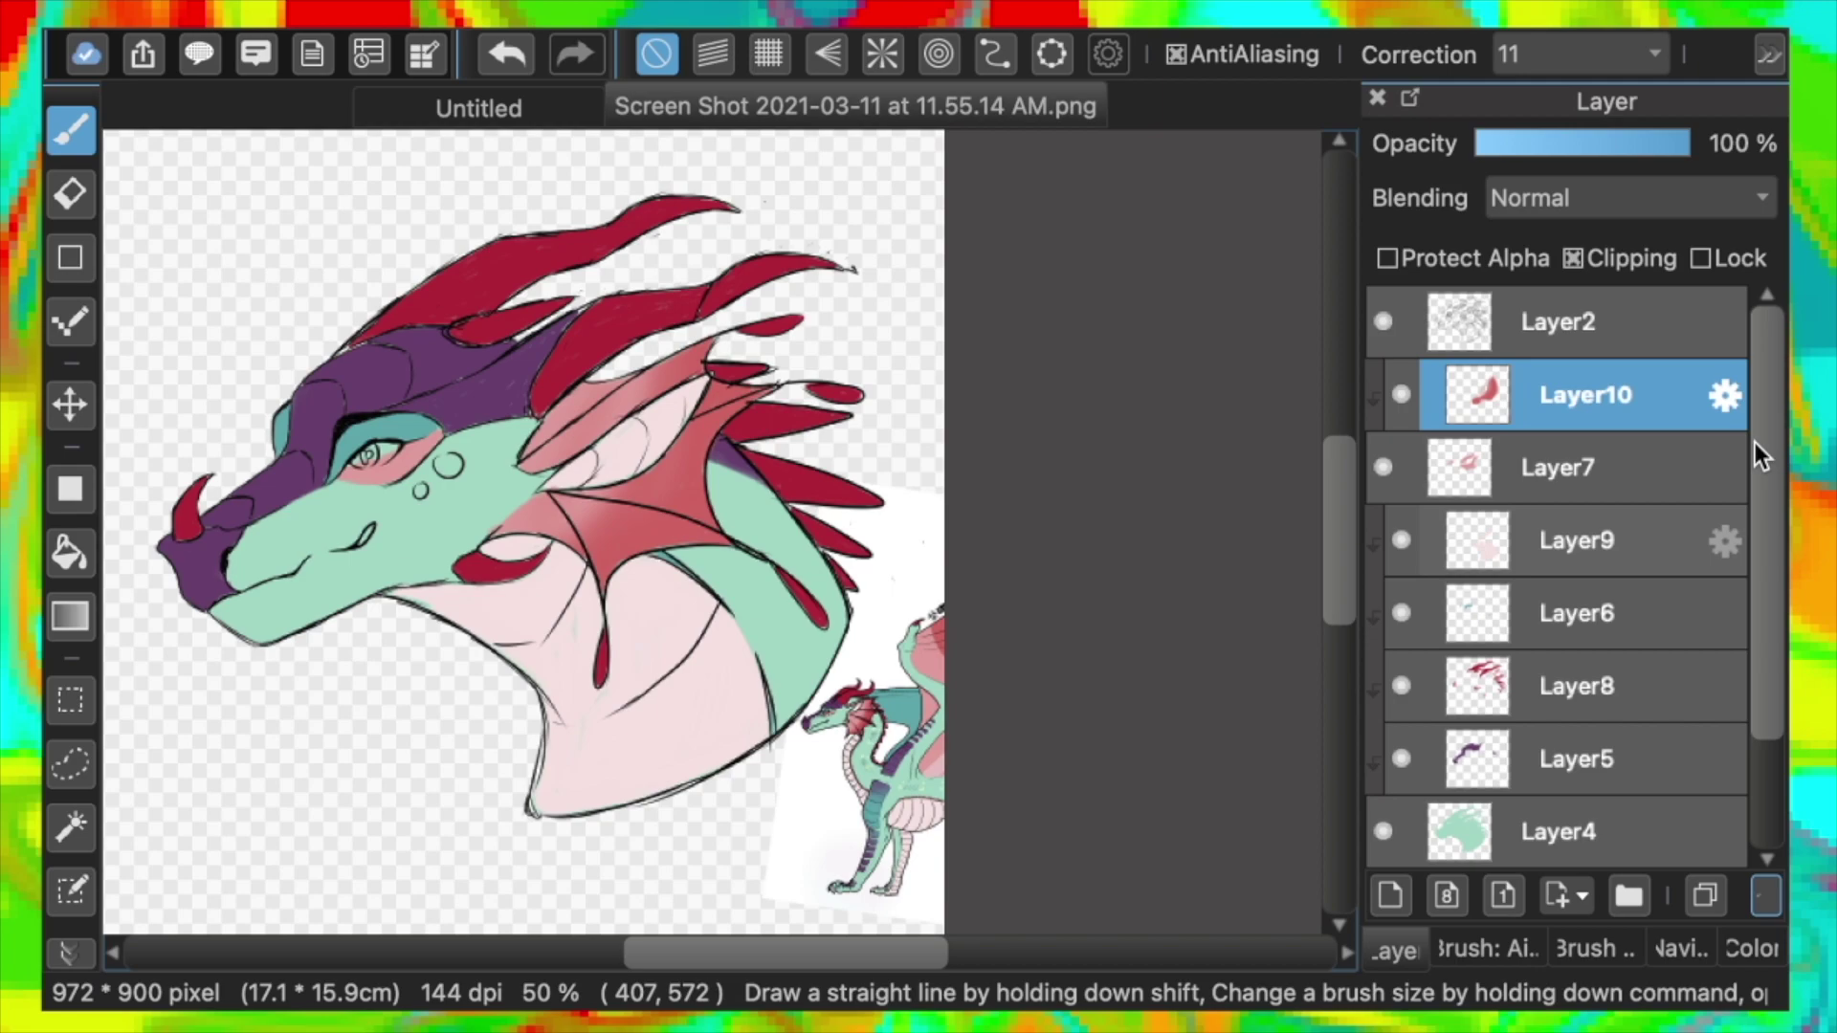
{"action": "left_click", "coordinate": [1512, 543]}
{"action": "left_click", "coordinate": [1388, 905]}
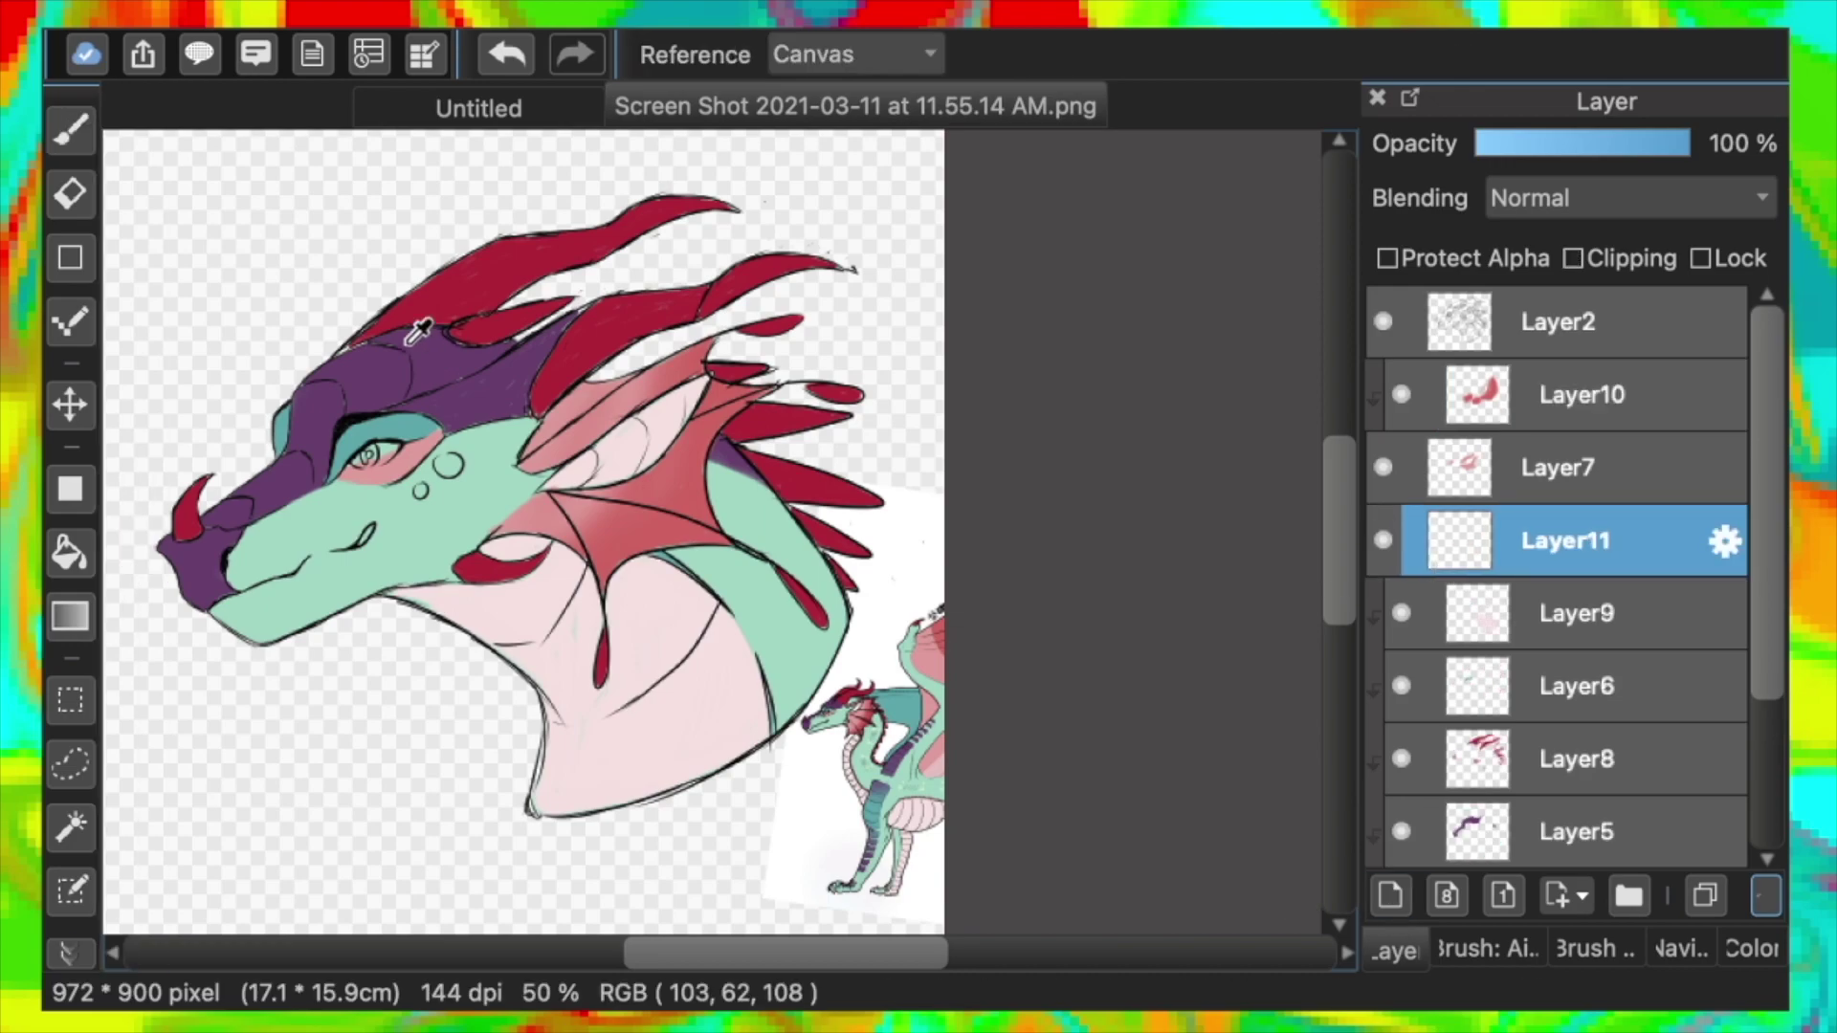
{"action": "left_click", "coordinate": [407, 345], "text": "alt"}
Paint a purple shadow under the jaw and cheek spike on Layer11 with the Flat Brush (Wet)
{"action": "left_click", "coordinate": [1489, 949]}
{"action": "left_click", "coordinate": [1485, 791]}
{"action": "mouse_move", "coordinate": [548, 549]}
{"action": "left_mouse_down"}
{"action": "mouse_move", "coordinate": [501, 576]}
{"action": "mouse_move", "coordinate": [471, 565]}
{"action": "mouse_move", "coordinate": [519, 660]}
{"action": "left_mouse_up"}
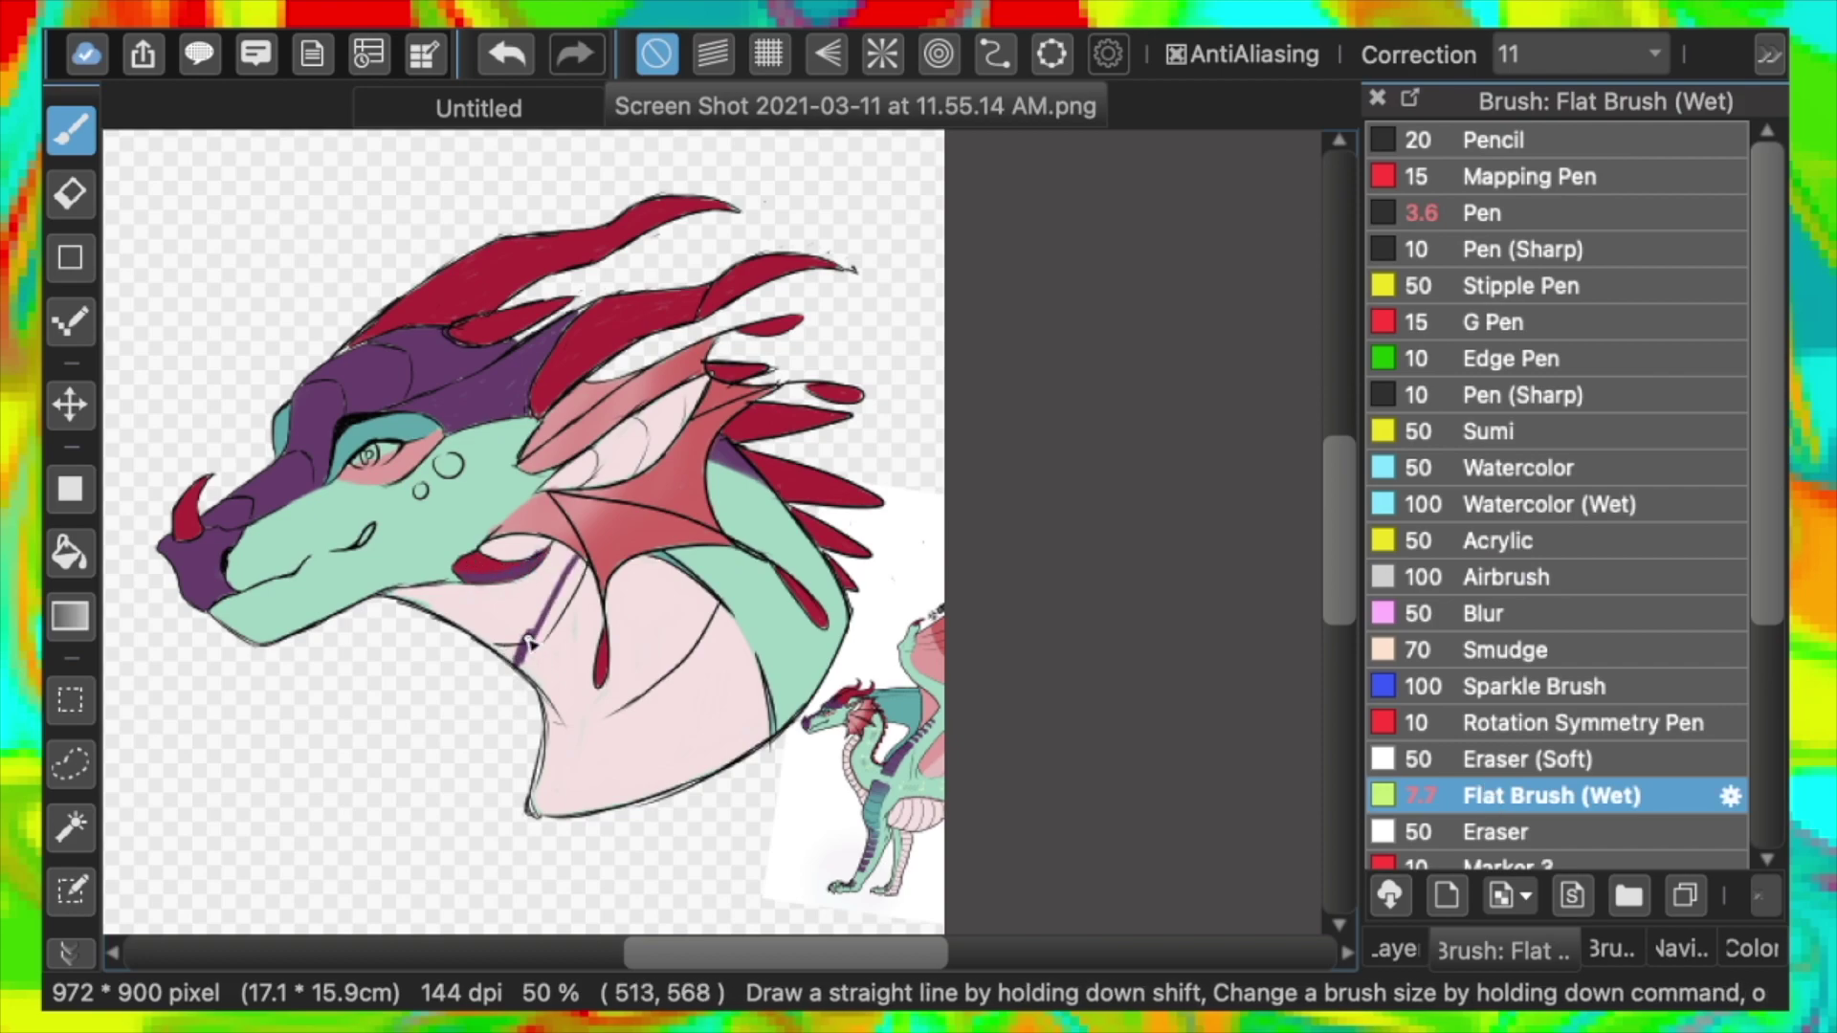
{"action": "mouse_move", "coordinate": [510, 650]}
{"action": "left_mouse_down"}
{"action": "mouse_move", "coordinate": [401, 595]}
{"action": "mouse_move", "coordinate": [519, 584]}
{"action": "mouse_move", "coordinate": [540, 605]}
{"action": "mouse_move", "coordinate": [482, 616]}
{"action": "mouse_move", "coordinate": [440, 619]}
{"action": "mouse_move", "coordinate": [544, 582]}
{"action": "mouse_move", "coordinate": [441, 630]}
{"action": "mouse_move", "coordinate": [498, 669]}
{"action": "left_mouse_up"}
{"action": "key", "text": "e"}
{"action": "key", "text": "b"}
{"action": "mouse_move", "coordinate": [498, 547]}
{"action": "left_mouse_down"}
{"action": "mouse_move", "coordinate": [529, 558]}
{"action": "mouse_move", "coordinate": [488, 549]}
{"action": "left_mouse_up"}
Set Layer11 to Multiply at 32% opacity and add a shadow inside the ear
{"action": "left_click", "coordinate": [1395, 950]}
{"action": "left_click", "coordinate": [1630, 198]}
{"action": "left_click", "coordinate": [1569, 235]}
{"action": "left_click", "coordinate": [1546, 144]}
{"action": "left_click_drag", "start_coordinate": [648, 414], "coordinate": [565, 475]}
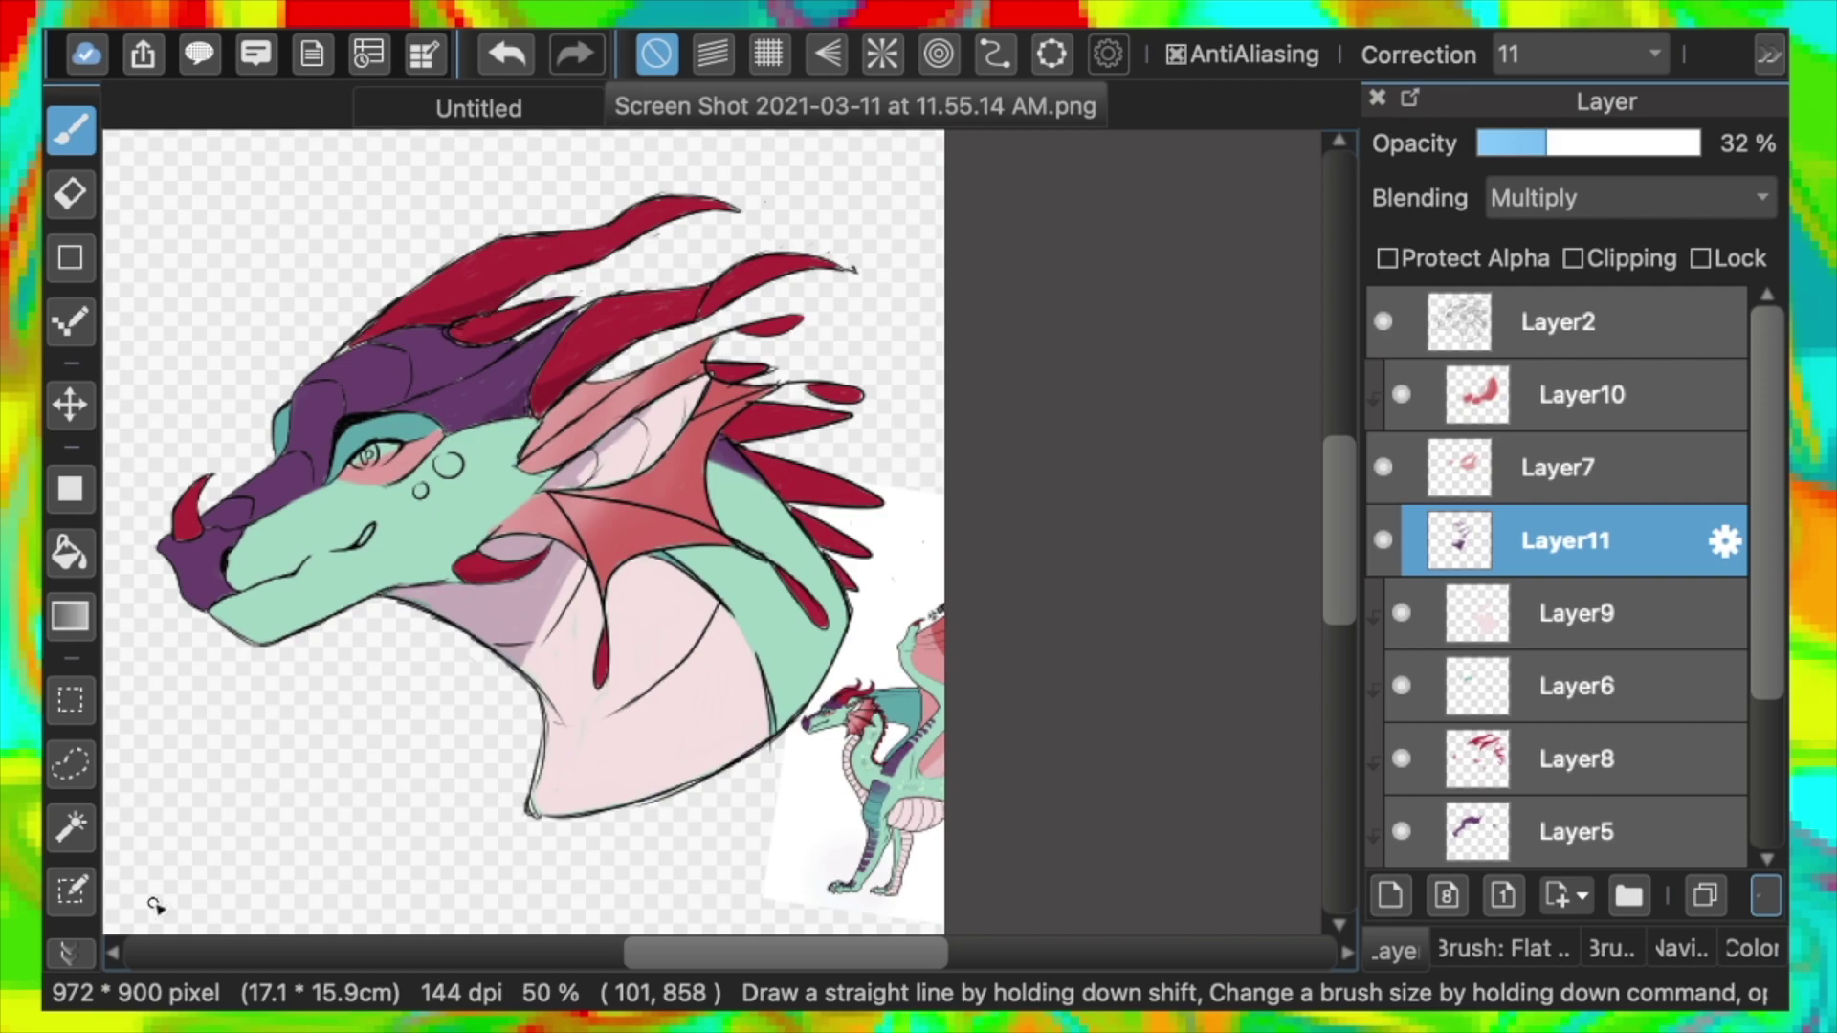
{"action": "left_click", "coordinate": [1567, 897]}
{"action": "left_click", "coordinate": [1672, 817]}
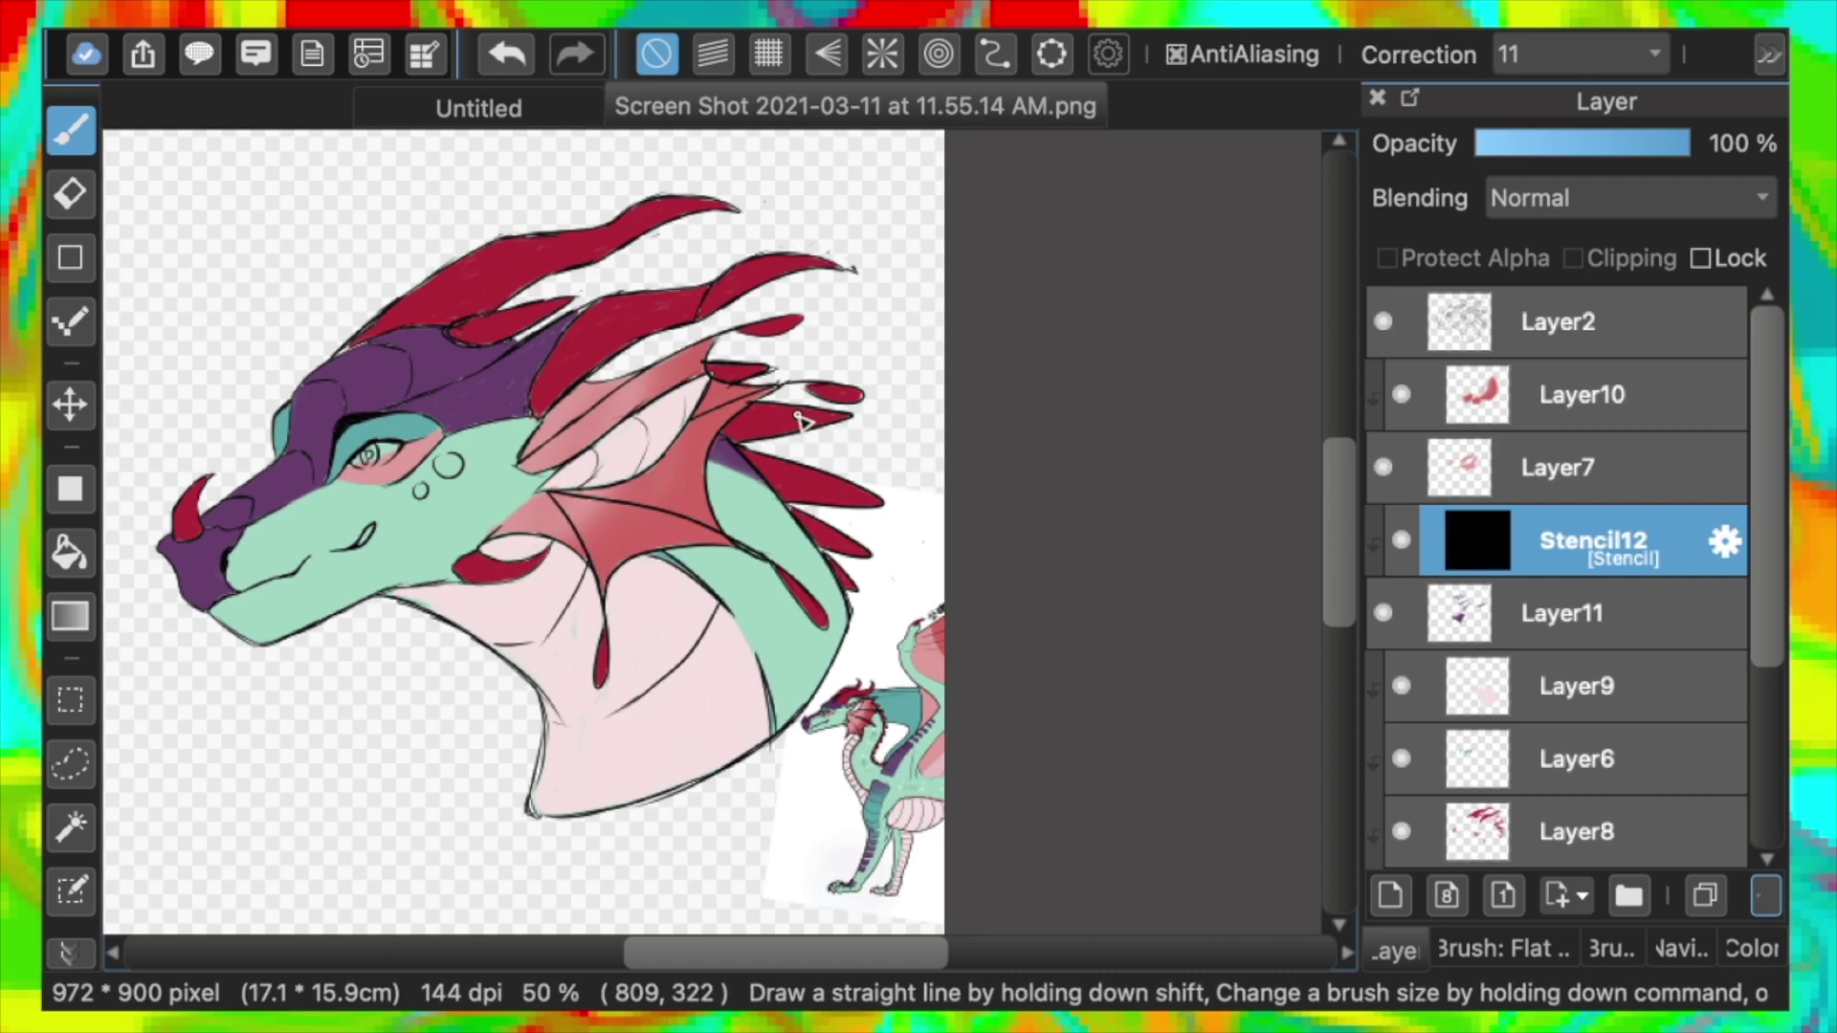
{"action": "left_click", "coordinate": [507, 54]}
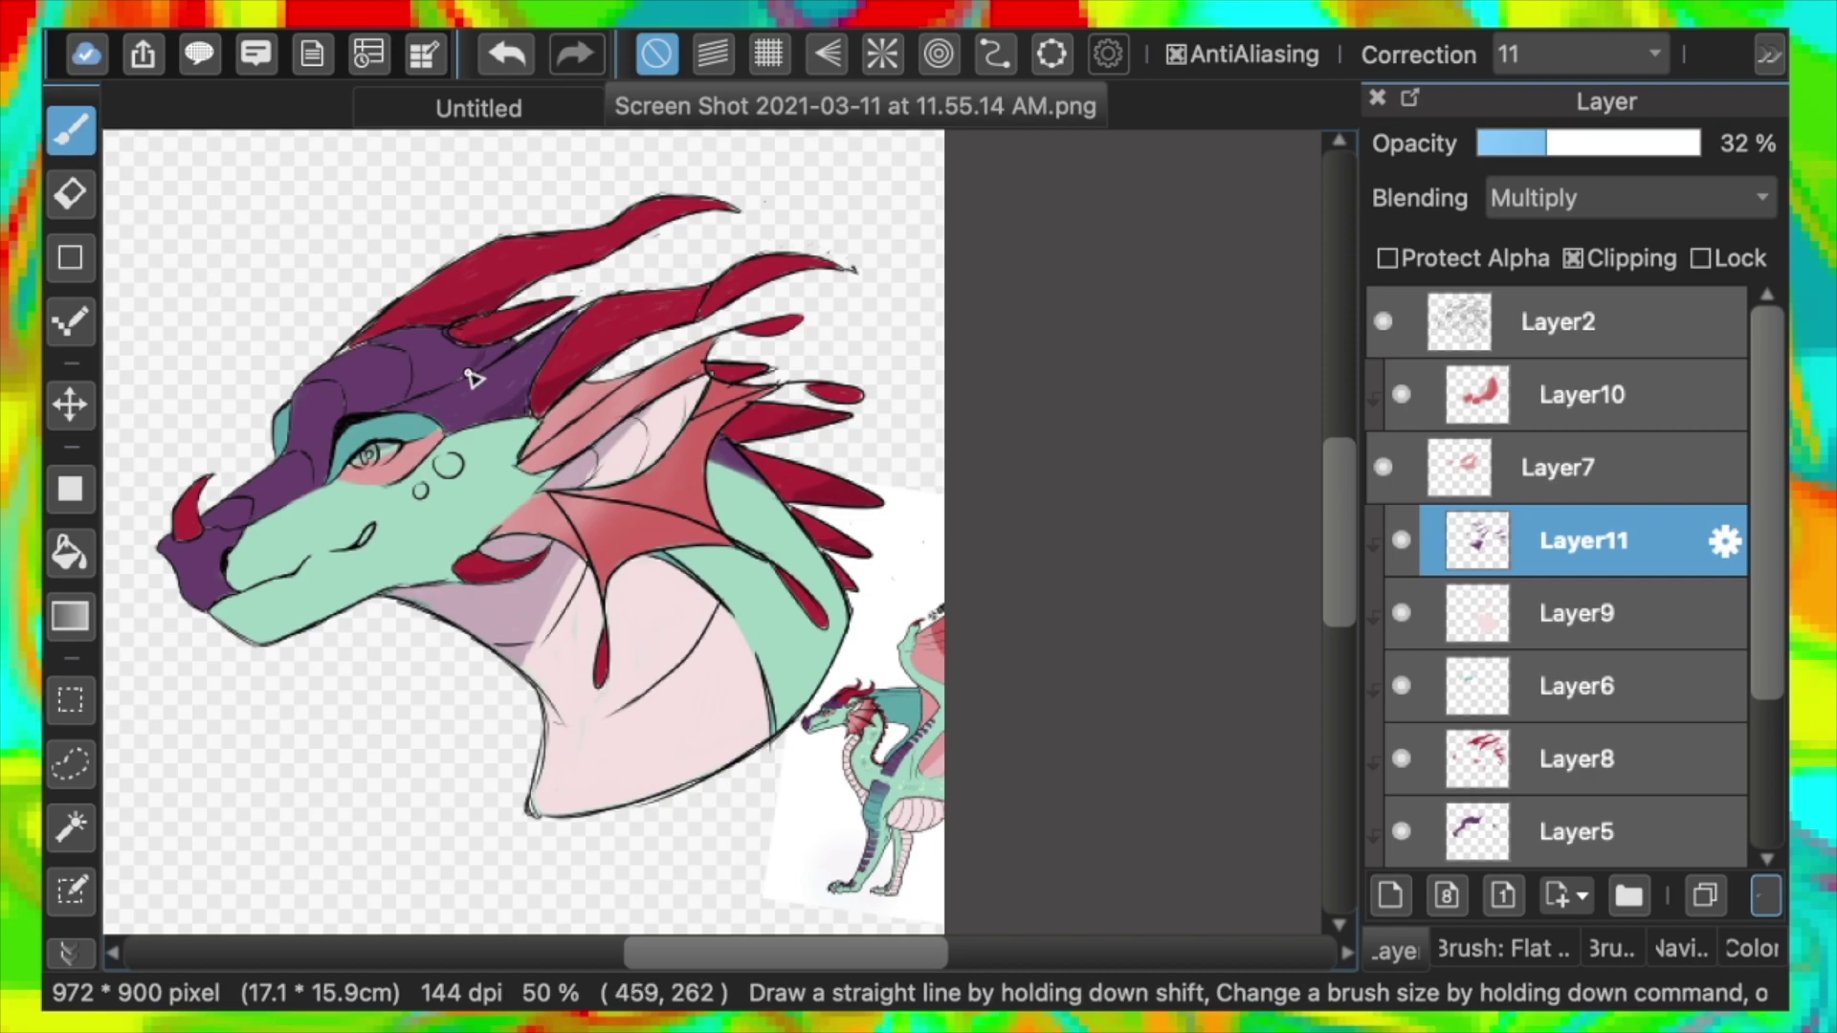
Try painting a purple shadow down the back edge and base of the neck on Layer11
{"action": "mouse_move", "coordinate": [813, 567]}
{"action": "left_mouse_down"}
{"action": "mouse_move", "coordinate": [724, 753]}
{"action": "mouse_move", "coordinate": [801, 559]}
{"action": "mouse_move", "coordinate": [828, 568]}
{"action": "mouse_move", "coordinate": [720, 775]}
{"action": "left_mouse_up"}
{"action": "key", "text": "e"}
{"action": "key", "text": "b"}
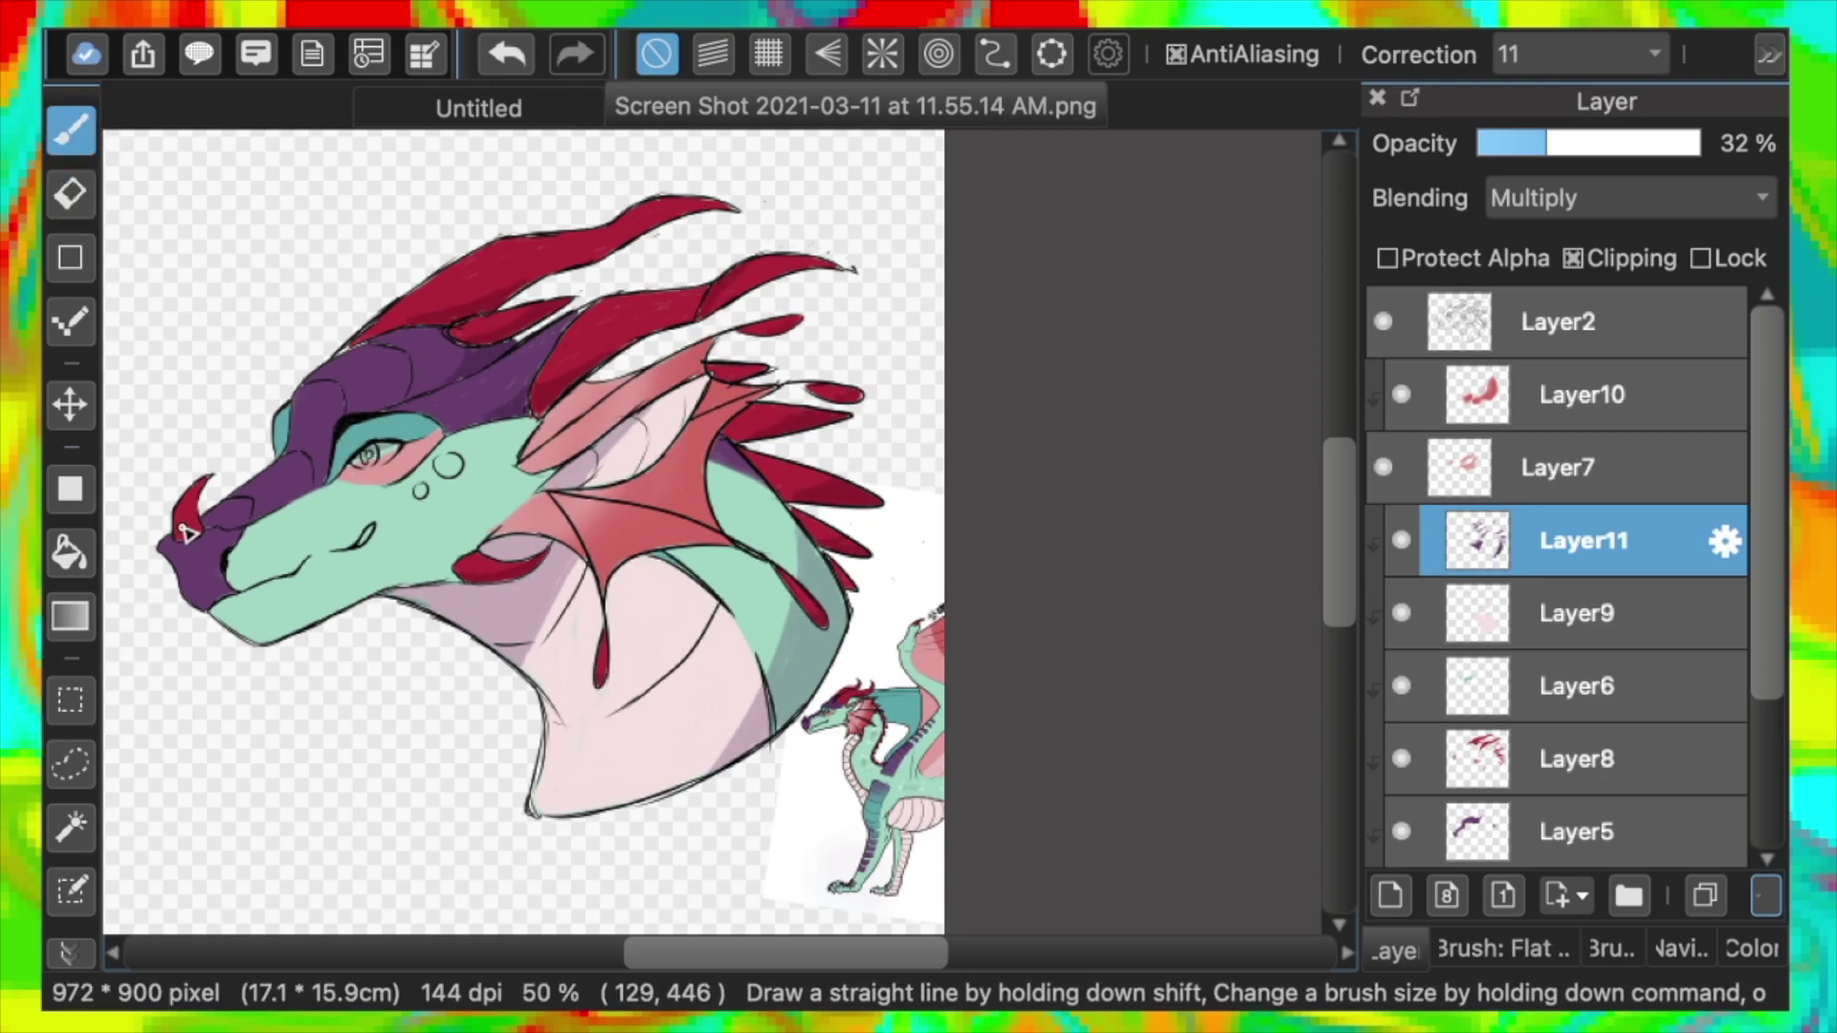
Lower Layer11's opacity to 18% and erase the shadow from the back and base of the neck
{"action": "left_click", "coordinate": [1517, 144]}
{"action": "key", "text": "e"}
{"action": "mouse_move", "coordinate": [756, 746]}
{"action": "left_mouse_down"}
{"action": "mouse_move", "coordinate": [798, 599]}
{"action": "mouse_move", "coordinate": [847, 615]}
{"action": "left_mouse_up"}
{"action": "key", "text": "b"}
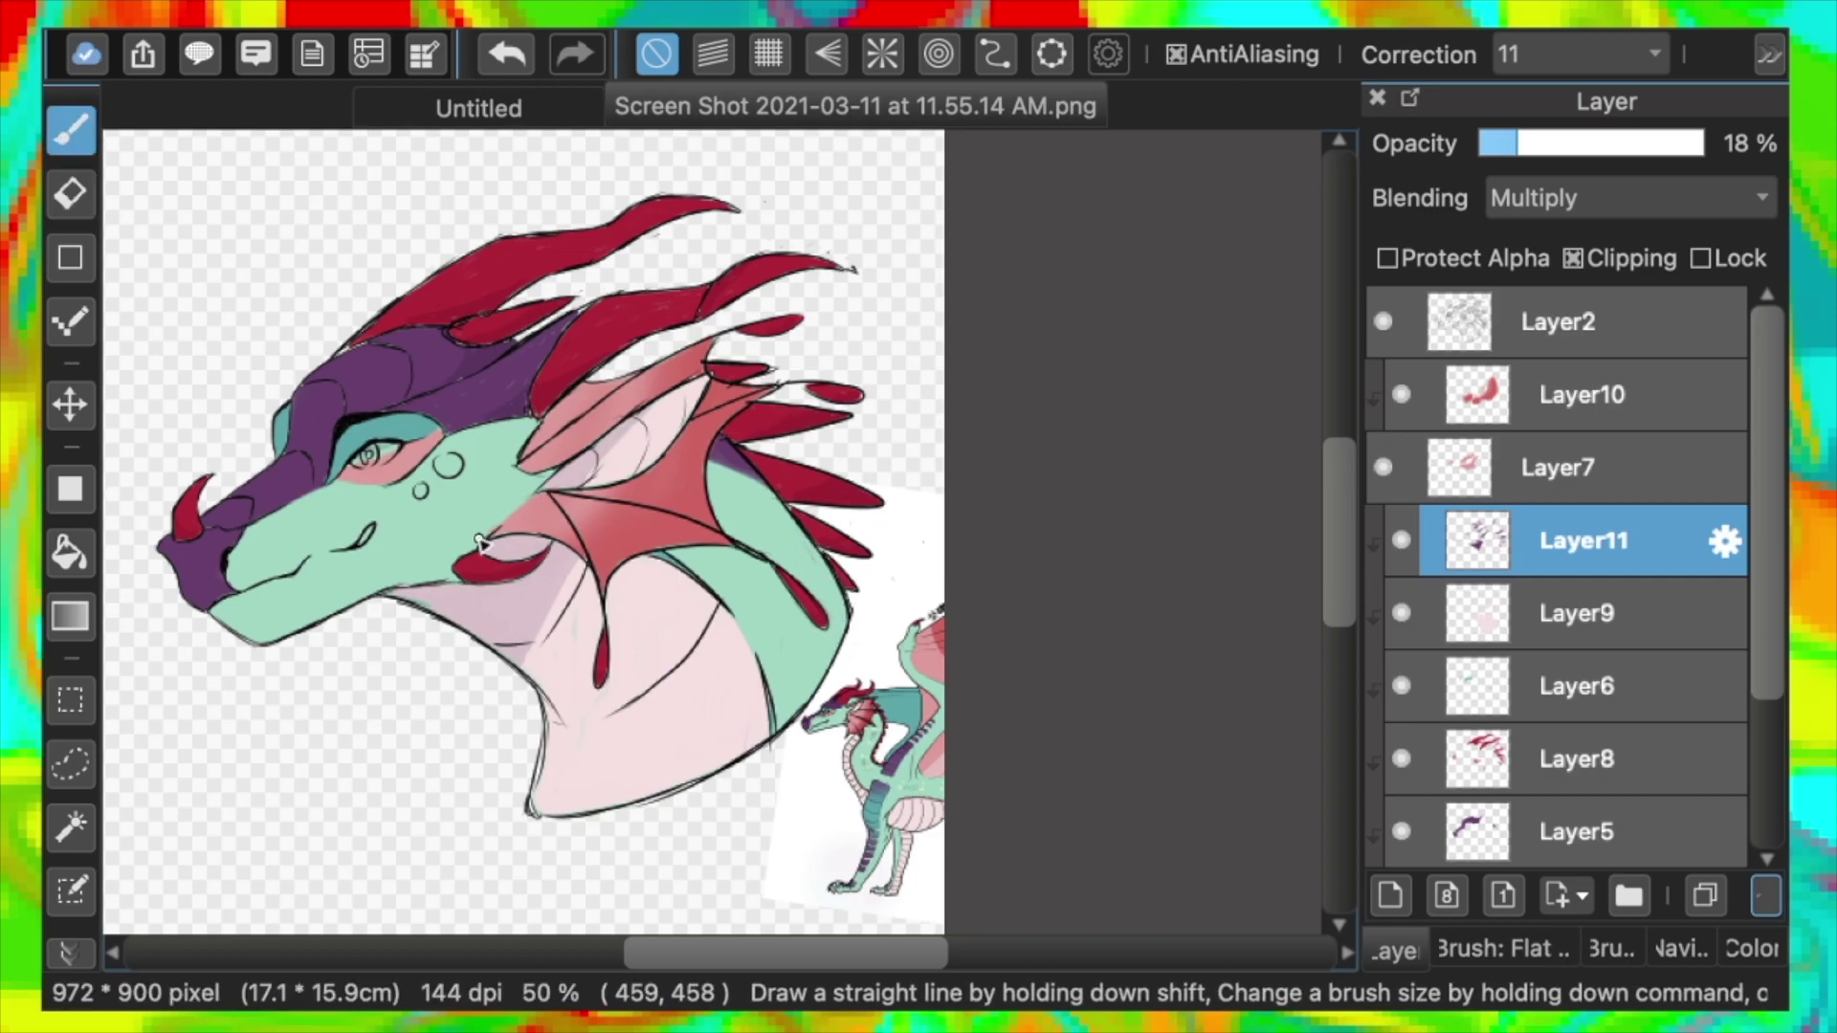
Select Layer9 and add a new clipped layer directly above it for the spots
{"action": "scroll", "coordinate": [1570, 670], "scroll_direction": "down", "scroll_amount": 5}
{"action": "left_click", "coordinate": [1531, 761]}
{"action": "scroll", "coordinate": [1493, 670], "scroll_direction": "up", "scroll_amount": 5}
{"action": "left_click", "coordinate": [1447, 555]}
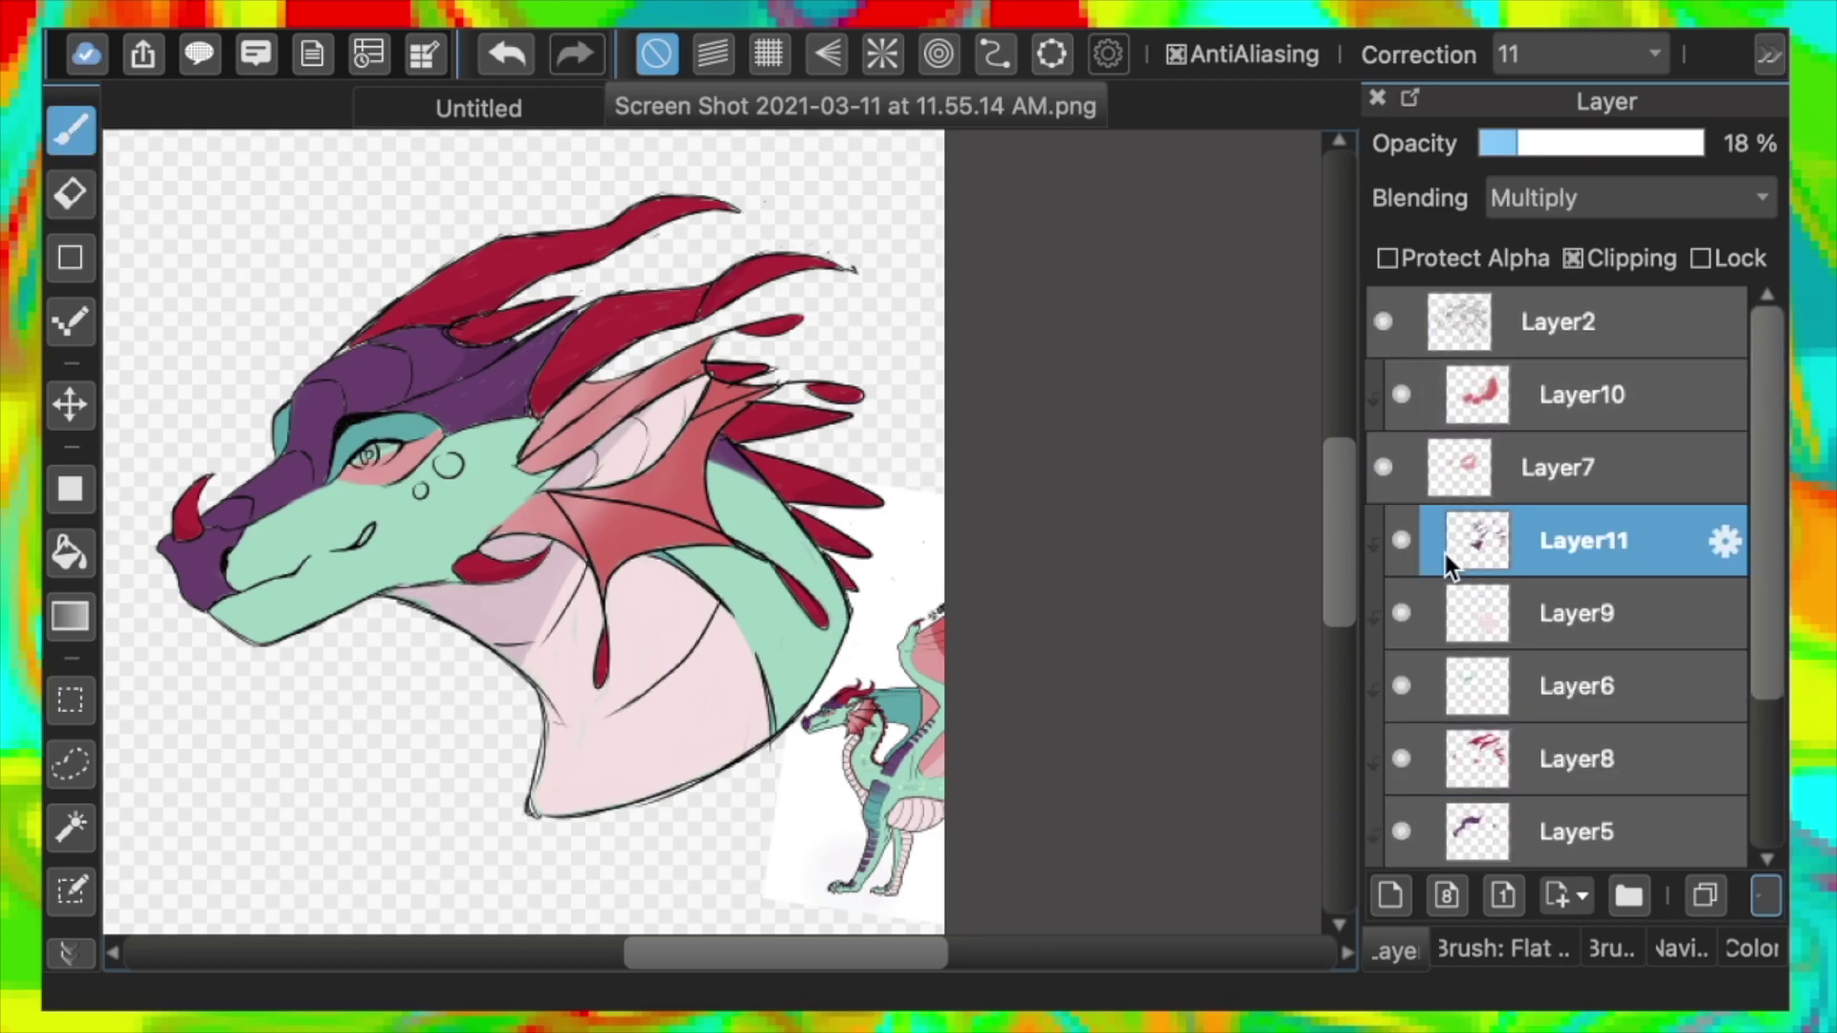
{"action": "left_click", "coordinate": [1492, 613]}
{"action": "left_click", "coordinate": [1390, 897]}
Sample the pale yellow-green from the spots on the reference dragon
{"action": "key", "text": "super+plus"}
{"action": "key", "text": "super+plus"}
{"action": "key", "text": "super+plus"}
{"action": "left_click", "coordinate": [71, 954]}
{"action": "left_click", "coordinate": [134, 425]}
{"action": "key", "text": "super+plus"}
{"action": "key", "text": "super+plus"}
{"action": "key", "text": "super+plus"}
{"action": "scroll", "coordinate": [1259, 709], "scroll_direction": "down", "scroll_amount": 10}
{"action": "scroll", "coordinate": [1260, 709], "scroll_direction": "up", "scroll_amount": 4}
Paint pale green spots on the back of the neck and the cheek circles on Layer12
{"action": "left_click", "coordinate": [71, 131]}
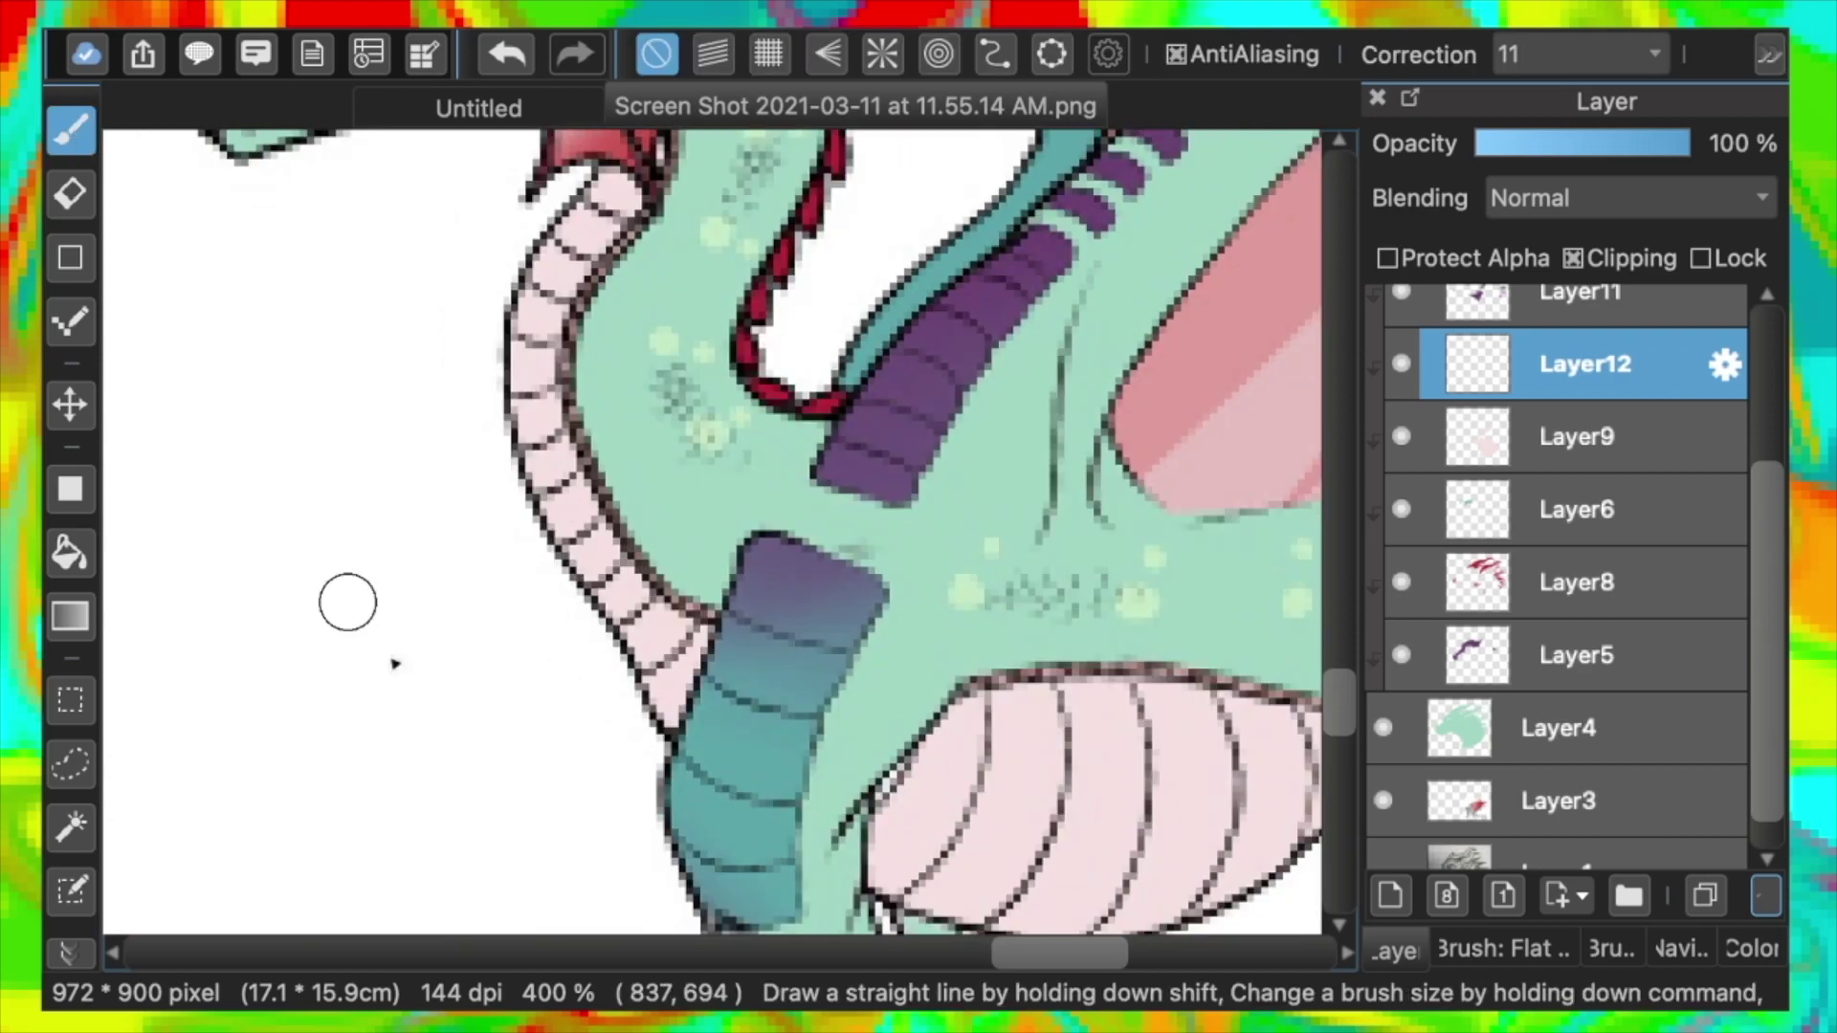
{"action": "key", "text": "super+minus"}
{"action": "key", "text": "super+minus"}
{"action": "key", "text": "super+minus"}
{"action": "left_click", "coordinate": [508, 55]}
{"action": "key", "text": "super+minus"}
{"action": "key", "text": "super+minus"}
{"action": "key", "text": "super+minus"}
{"action": "left_click_drag", "start_coordinate": [631, 354], "coordinate": [560, 284]}
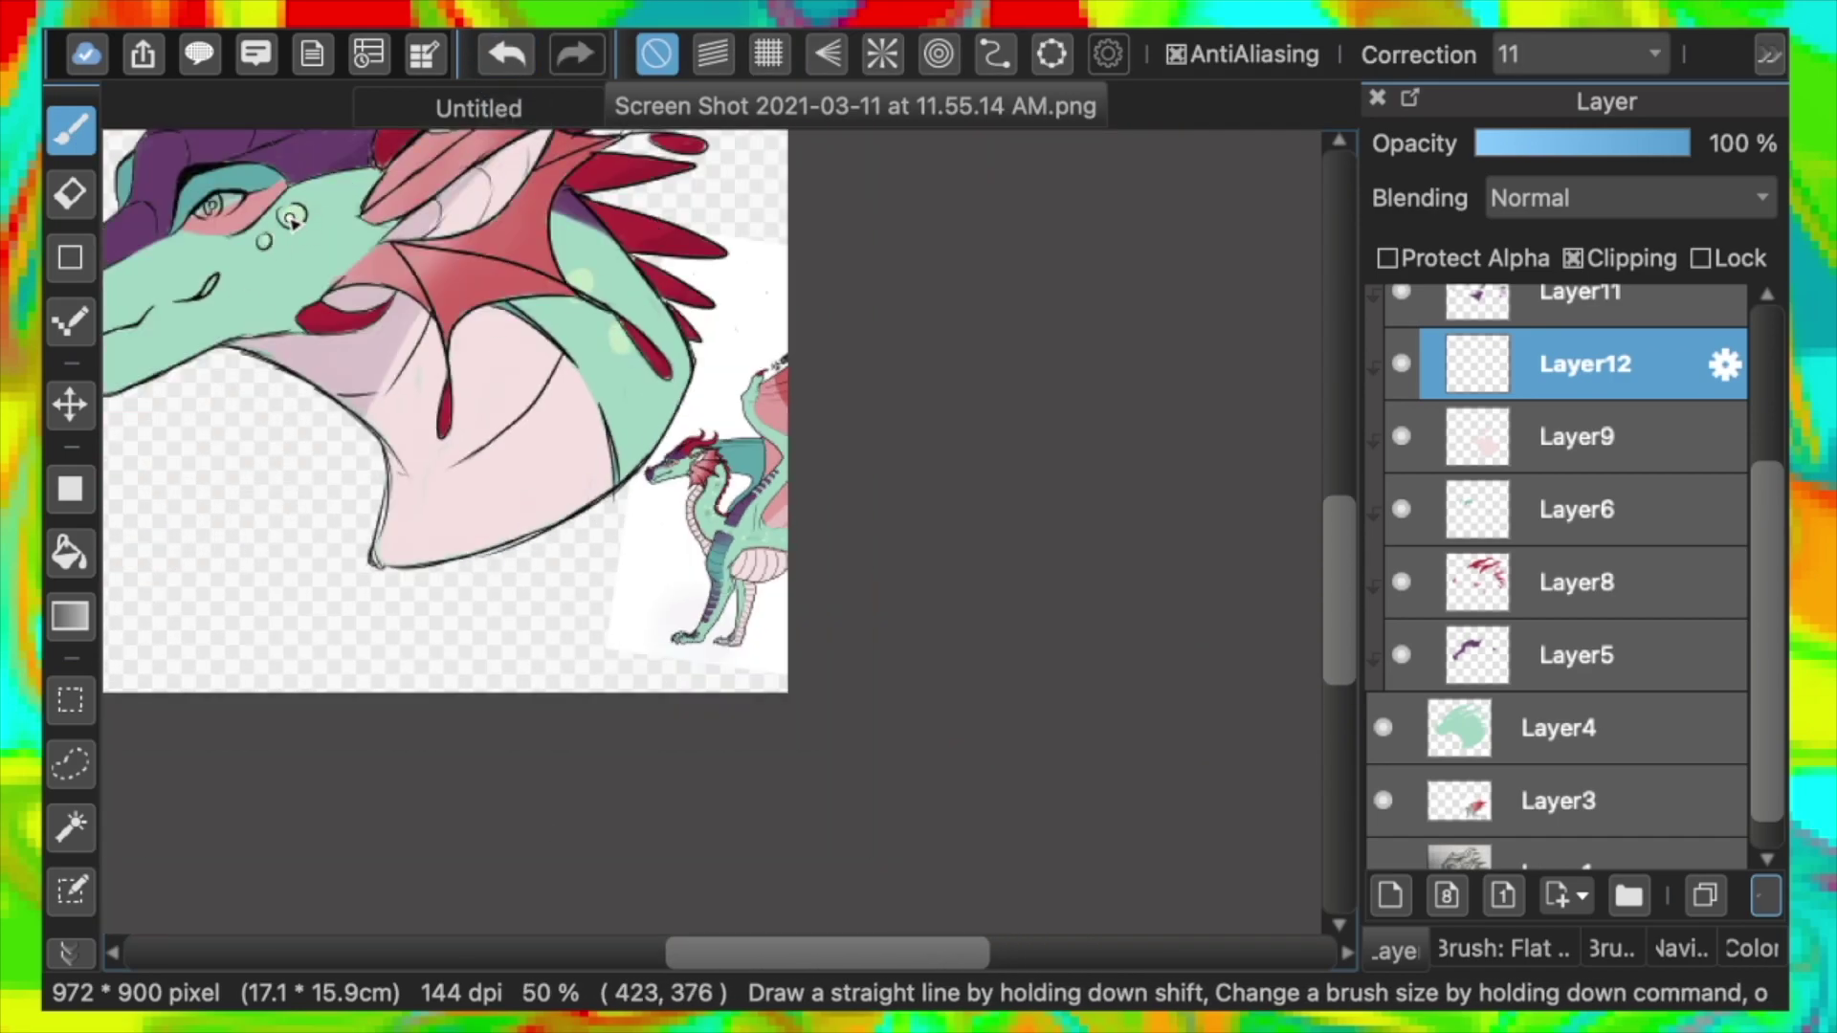
Add a new layer above Layer12 and fill the eyeball with a sampled pale pink
{"action": "key", "text": "super+minus"}
{"action": "left_click", "coordinate": [1391, 897]}
{"action": "left_click", "coordinate": [71, 954]}
{"action": "left_click", "coordinate": [134, 425]}
{"action": "left_click", "coordinate": [71, 130]}
{"action": "key", "text": "super+plus"}
{"action": "scroll", "coordinate": [866, 220], "scroll_direction": "left", "scroll_amount": 7}
{"action": "left_click_drag", "start_coordinate": [867, 216], "coordinate": [885, 203]}
{"action": "left_click", "coordinate": [1459, 401]}
{"action": "left_click", "coordinate": [1458, 471]}
{"action": "left_click", "coordinate": [71, 194]}
{"action": "scroll", "coordinate": [1460, 503], "scroll_direction": "down", "scroll_amount": 5}
{"action": "left_click", "coordinate": [1461, 503]}
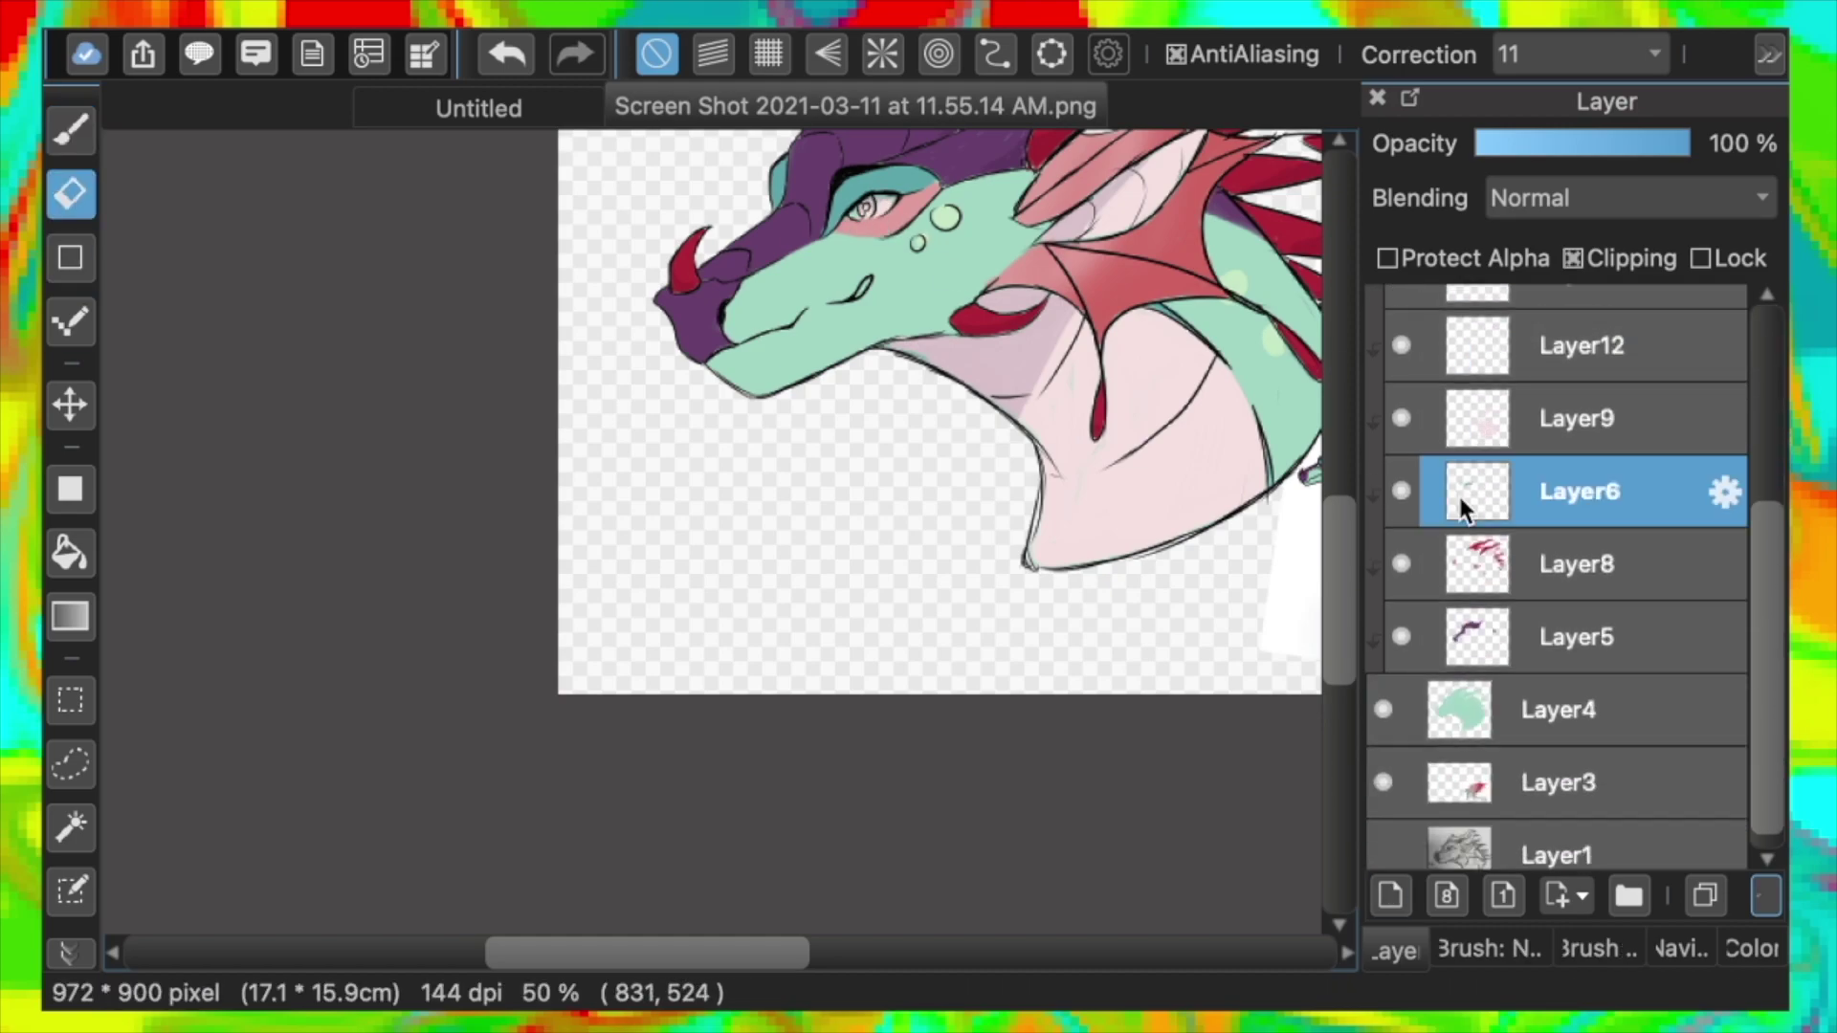
Paint the iris crimson on Layer13 with a sampled red
{"action": "left_click_drag", "start_coordinate": [1767, 601], "coordinate": [1767, 403]}
{"action": "left_click", "coordinate": [1477, 613]}
{"action": "left_click", "coordinate": [71, 131]}
{"action": "key", "text": "super+plus"}
{"action": "key", "text": "super+plus"}
{"action": "mouse_move", "coordinate": [583, 953]}
{"action": "left_mouse_down"}
{"action": "mouse_move", "coordinate": [737, 951]}
{"action": "mouse_move", "coordinate": [601, 1004]}
{"action": "left_mouse_up"}
{"action": "left_click", "coordinate": [71, 954]}
{"action": "left_click", "coordinate": [134, 425]}
{"action": "left_click", "coordinate": [787, 266]}
{"action": "left_click", "coordinate": [71, 130]}
{"action": "key", "text": "super+minus"}
{"action": "key", "text": "super+minus"}
{"action": "left_click_drag", "start_coordinate": [1339, 598], "coordinate": [1339, 511]}
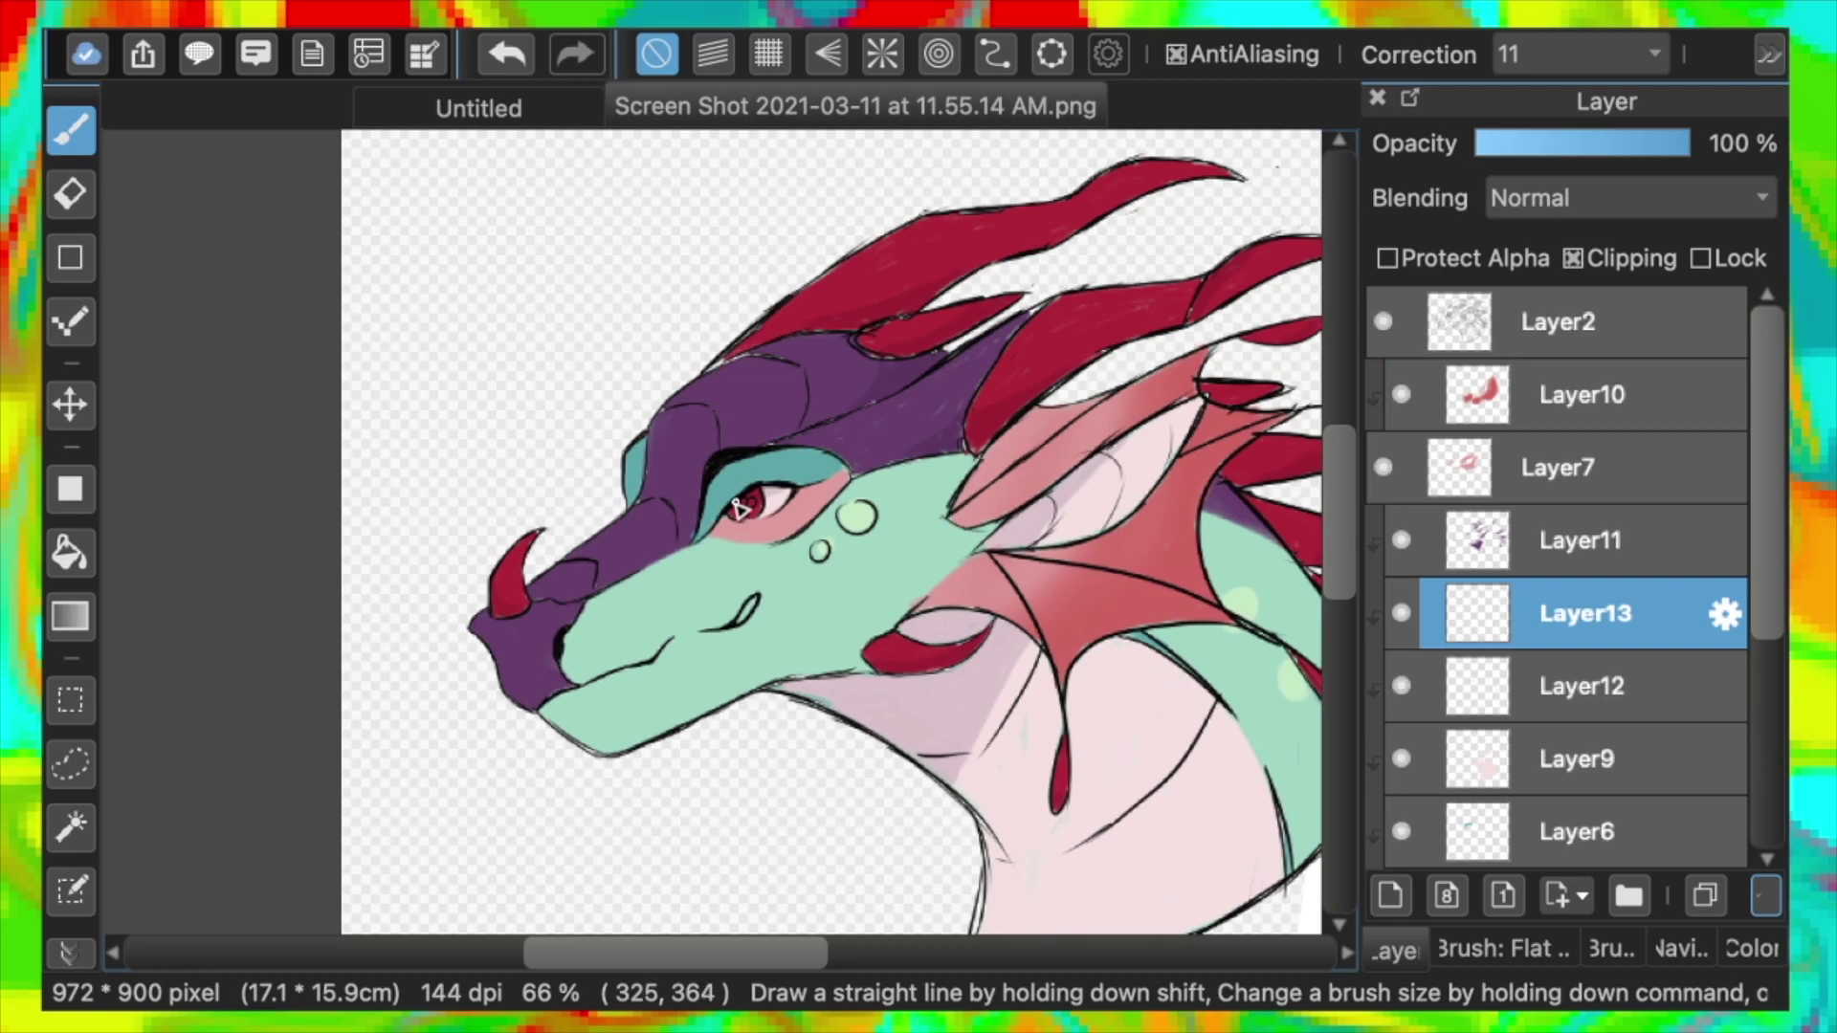
Choose white (#FFFFFF) and paint a small highlight on the eye's pupil
{"action": "left_click", "coordinate": [1503, 948]}
{"action": "left_click", "coordinate": [1752, 951]}
{"action": "scroll", "coordinate": [862, 398], "scroll_direction": "up", "scroll_amount": 4}
{"action": "left_click", "coordinate": [888, 400], "text": "alt"}
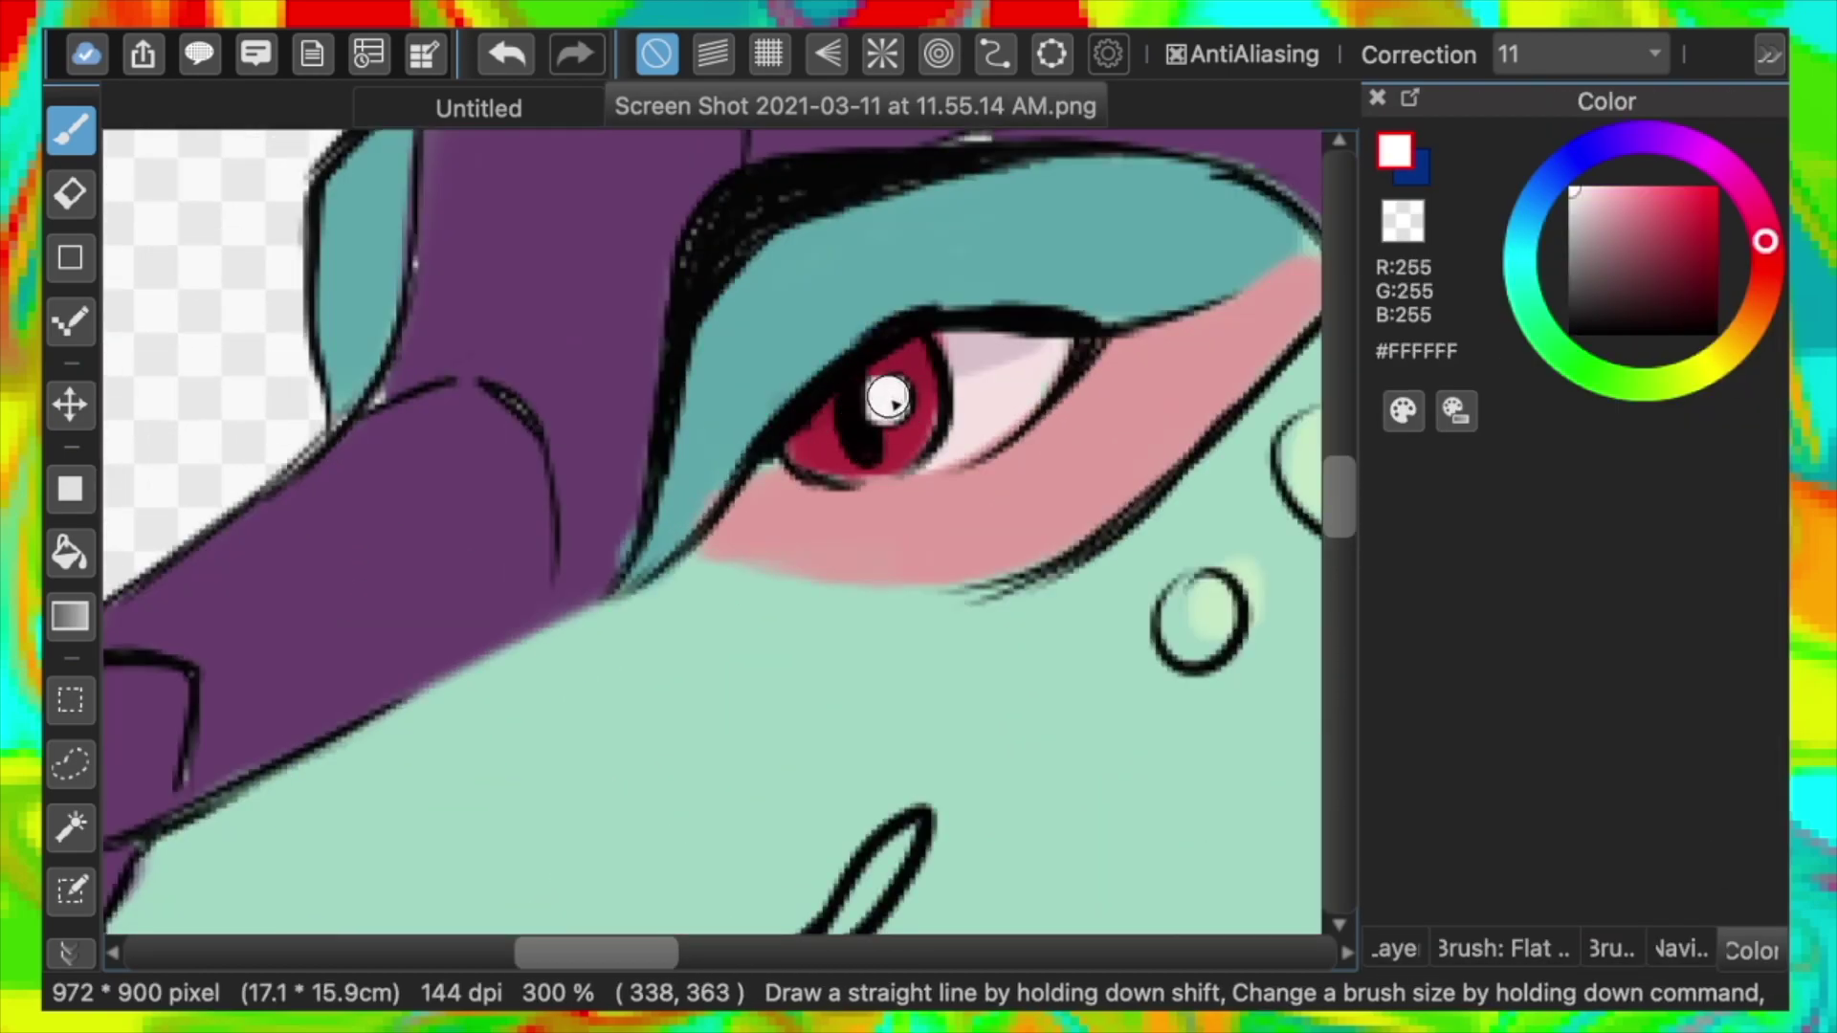
Choose black (#000000) and fill in the outlined mark above the mouth corner
{"action": "key", "text": "super+minus"}
{"action": "key", "text": "super+minus"}
{"action": "key", "text": "super+minus"}
{"action": "key", "text": "super+minus"}
{"action": "left_click", "coordinate": [1657, 333]}
{"action": "key", "text": "super+plus"}
{"action": "key", "text": "super+plus"}
{"action": "key", "text": "super+plus"}
{"action": "left_click_drag", "start_coordinate": [844, 735], "coordinate": [800, 812]}
{"action": "key", "text": "super+minus"}
{"action": "key", "text": "super+minus"}
{"action": "key", "text": "super+minus"}
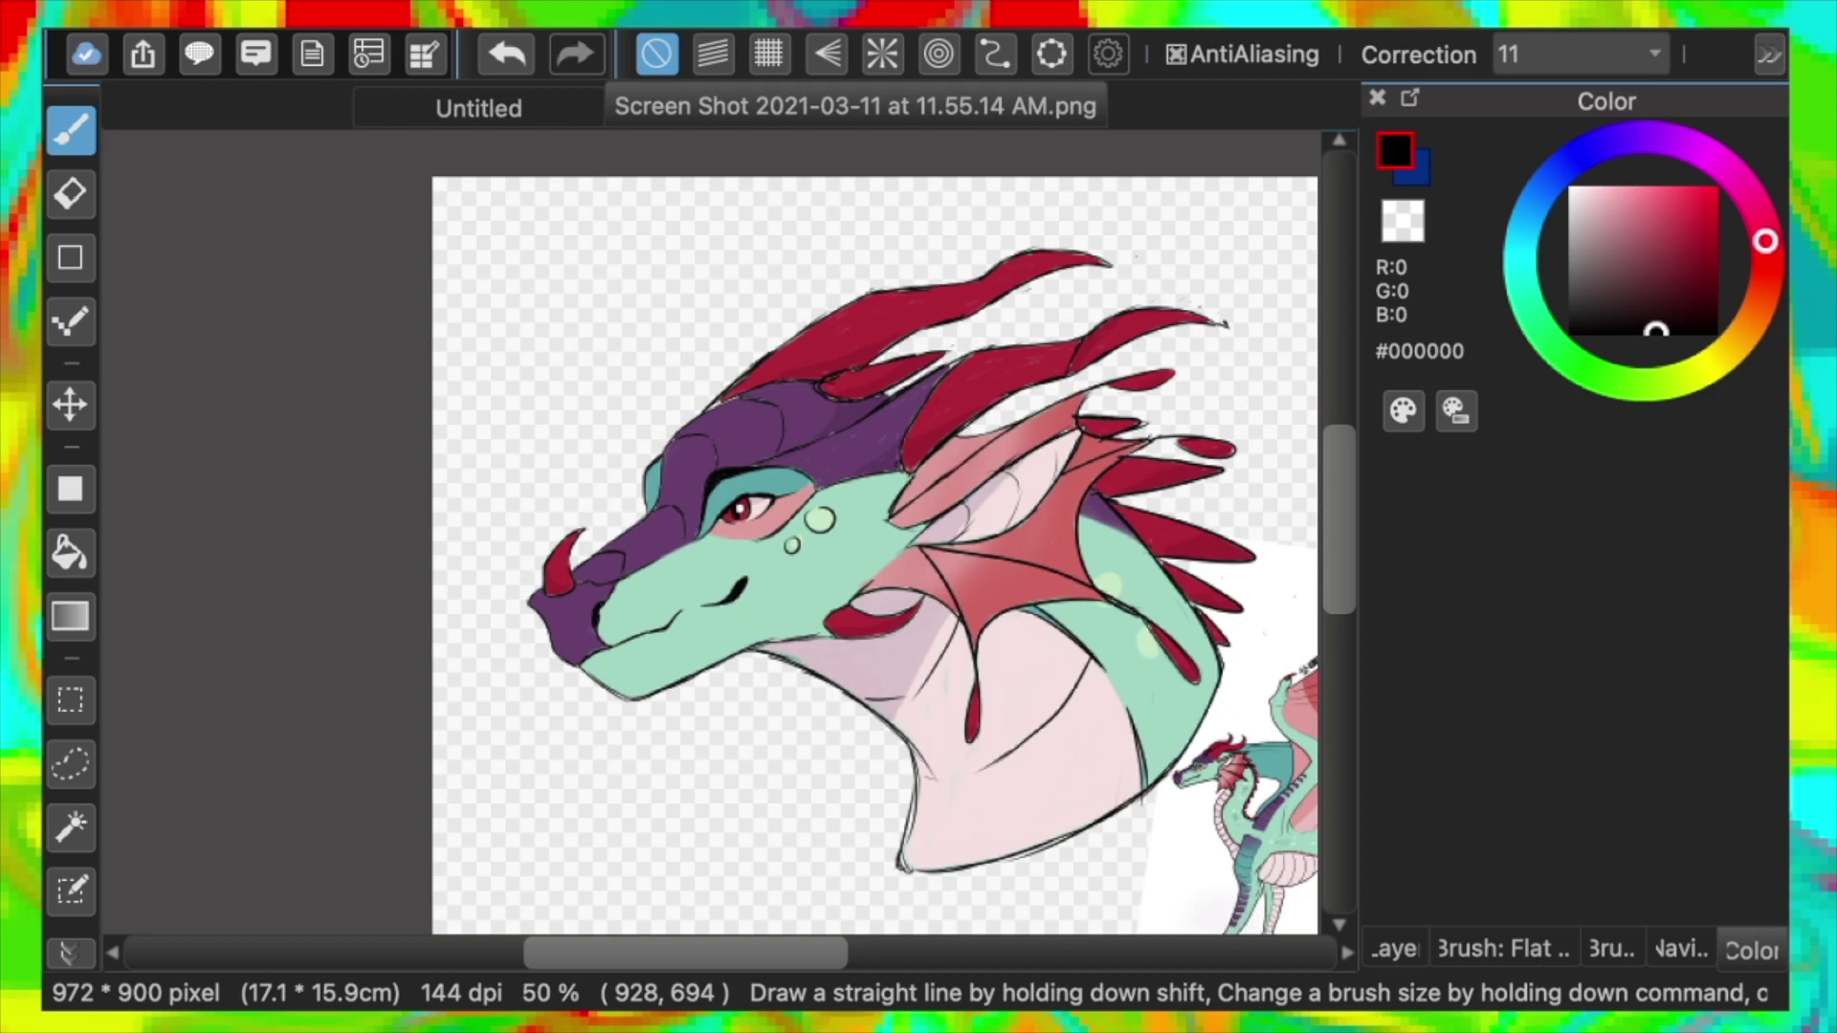
{"action": "left_click", "coordinate": [1503, 948]}
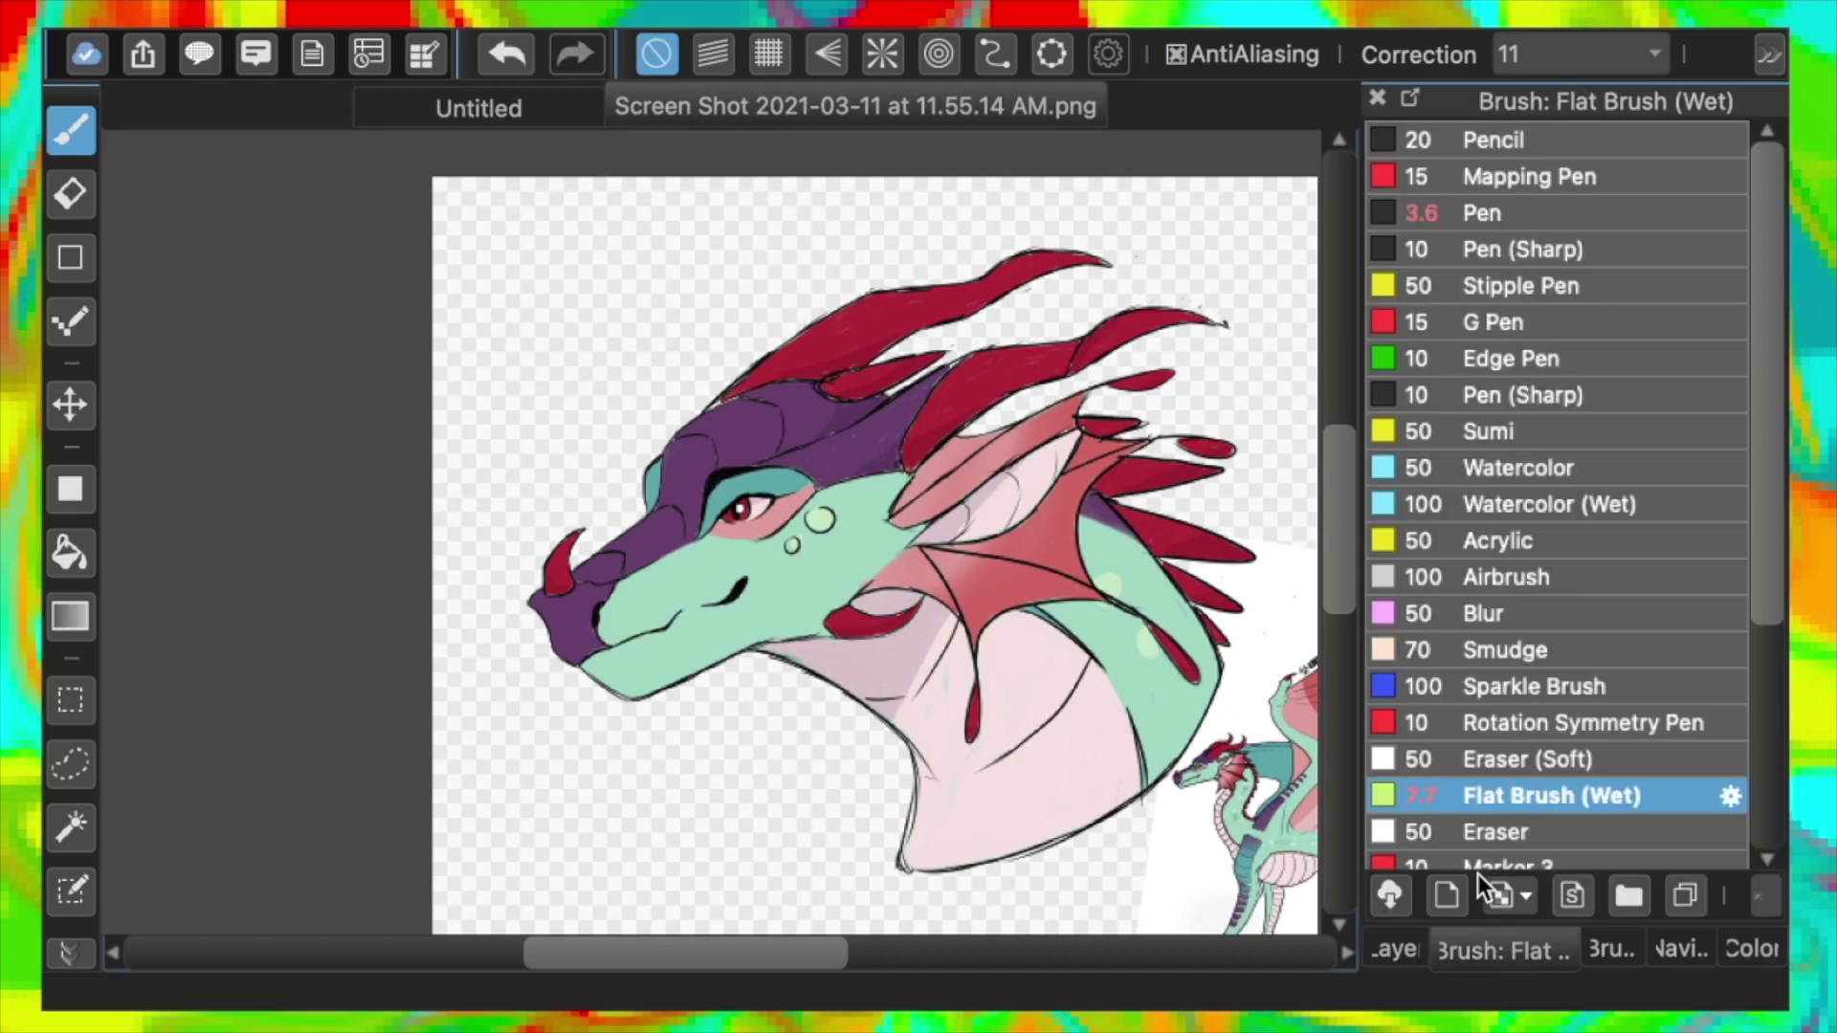
{"action": "left_click", "coordinate": [1509, 895]}
{"action": "left_click_drag", "start_coordinate": [632, 53], "coordinate": [1767, 54]}
{"action": "type", "text": "s"}
{"action": "mouse_move", "coordinate": [1368, 55]}
{"action": "left_mouse_down"}
{"action": "mouse_move", "coordinate": [1751, 271]}
{"action": "mouse_move", "coordinate": [1751, 55]}
{"action": "left_mouse_up"}
{"action": "left_click", "coordinate": [1599, 55]}
Add a new layer above Layer11 and get the Eyedropper ready for the face shading colour
{"action": "left_click", "coordinate": [1396, 950]}
{"action": "left_click_drag", "start_coordinate": [1767, 578], "coordinate": [1766, 766]}
{"action": "left_click", "coordinate": [1569, 777]}
{"action": "left_click", "coordinate": [1391, 897]}
{"action": "left_click", "coordinate": [71, 953]}
{"action": "left_click", "coordinate": [137, 425]}
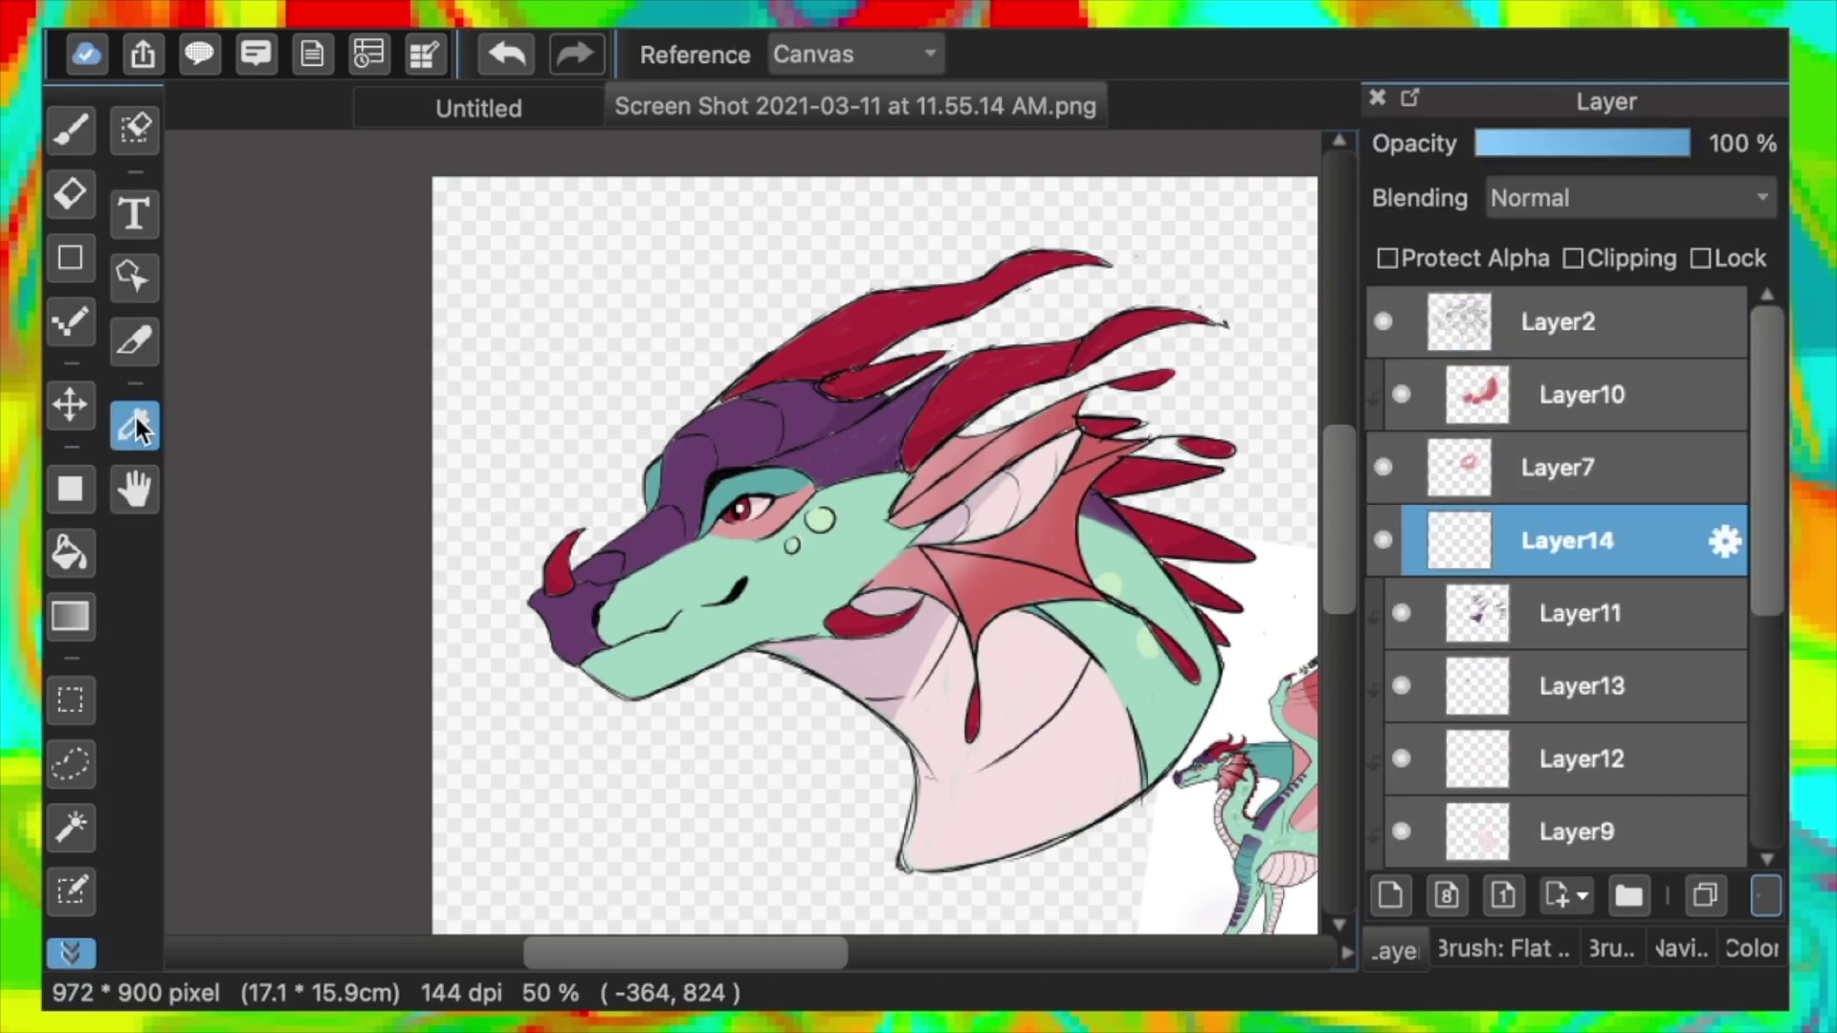
Set Layer14 to Multiply and scribble shading strokes along the muzzle above the mouth line
{"action": "left_click", "coordinate": [71, 130]}
{"action": "key", "text": "super+z"}
{"action": "left_click", "coordinate": [1631, 198]}
{"action": "left_click", "coordinate": [1550, 239]}
{"action": "left_click_drag", "start_coordinate": [744, 578], "coordinate": [634, 643]}
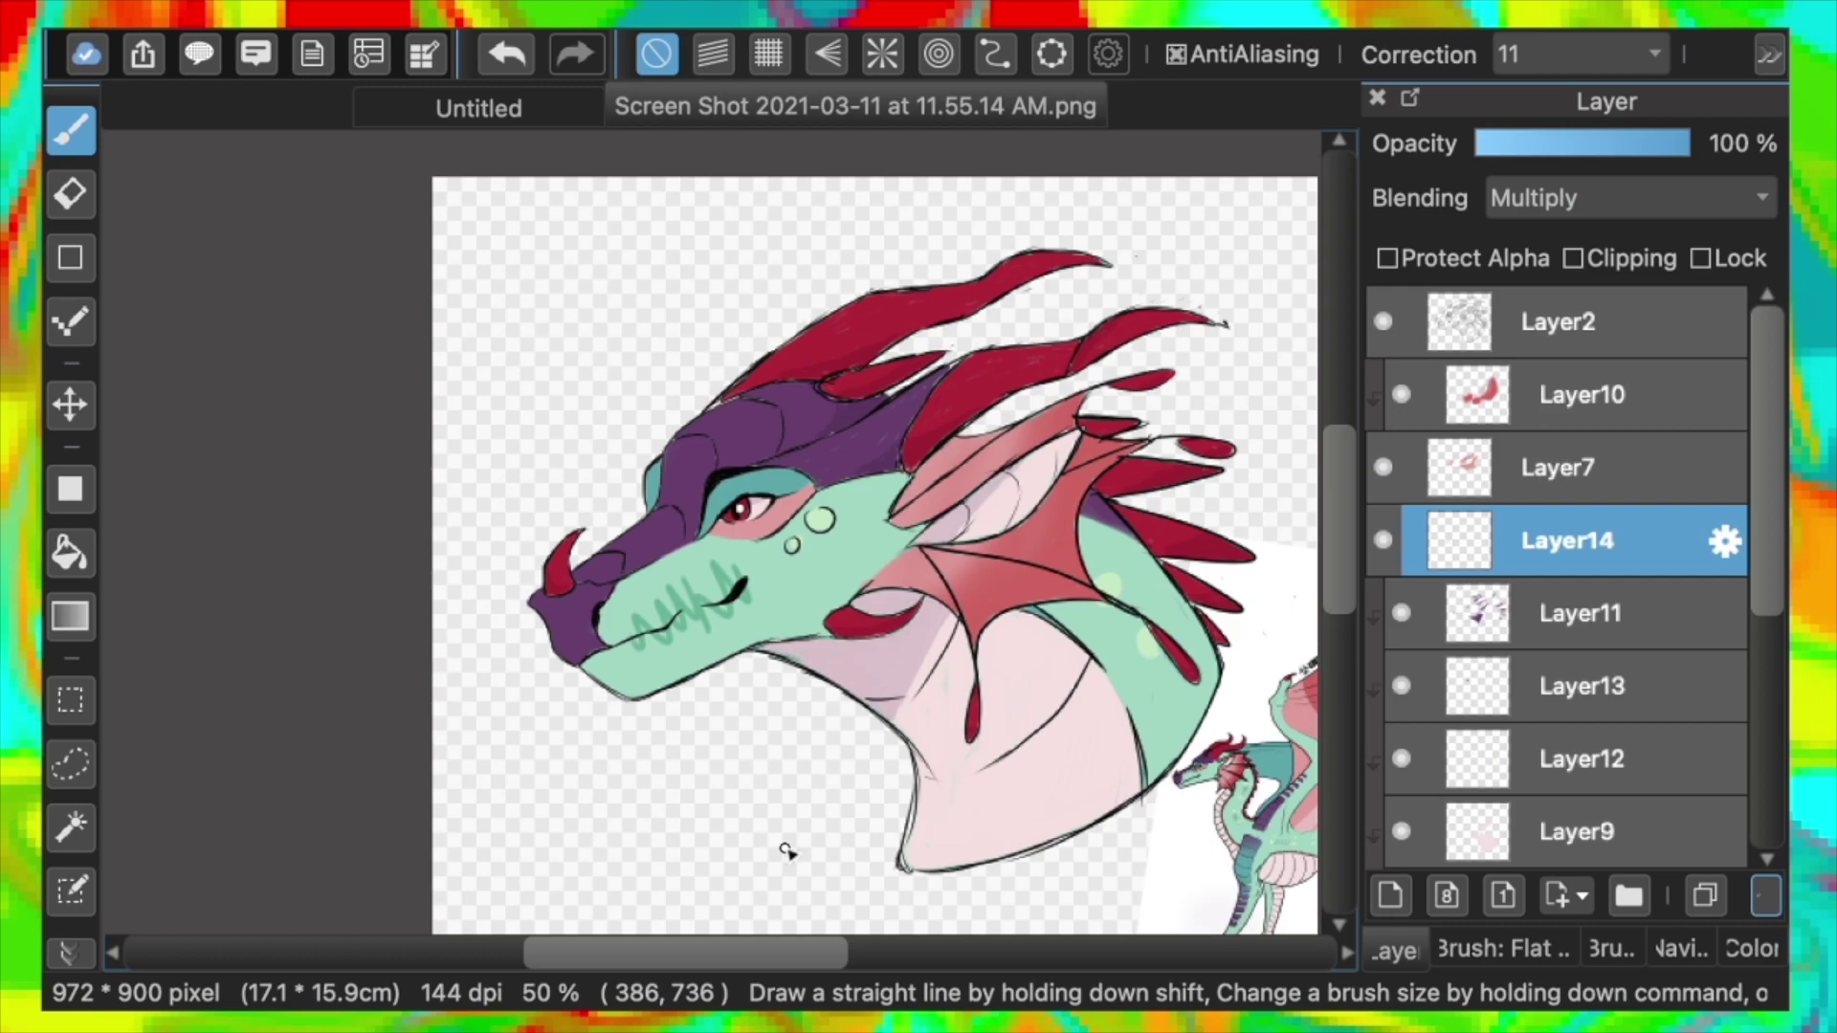
Clip Layer14 to the layer below, add a stroke on the cheek and set its opacity to 16%
{"action": "left_click", "coordinate": [1574, 259]}
{"action": "left_click_drag", "start_coordinate": [835, 572], "coordinate": [801, 577]}
{"action": "left_click_drag", "start_coordinate": [1491, 143], "coordinate": [1514, 143]}
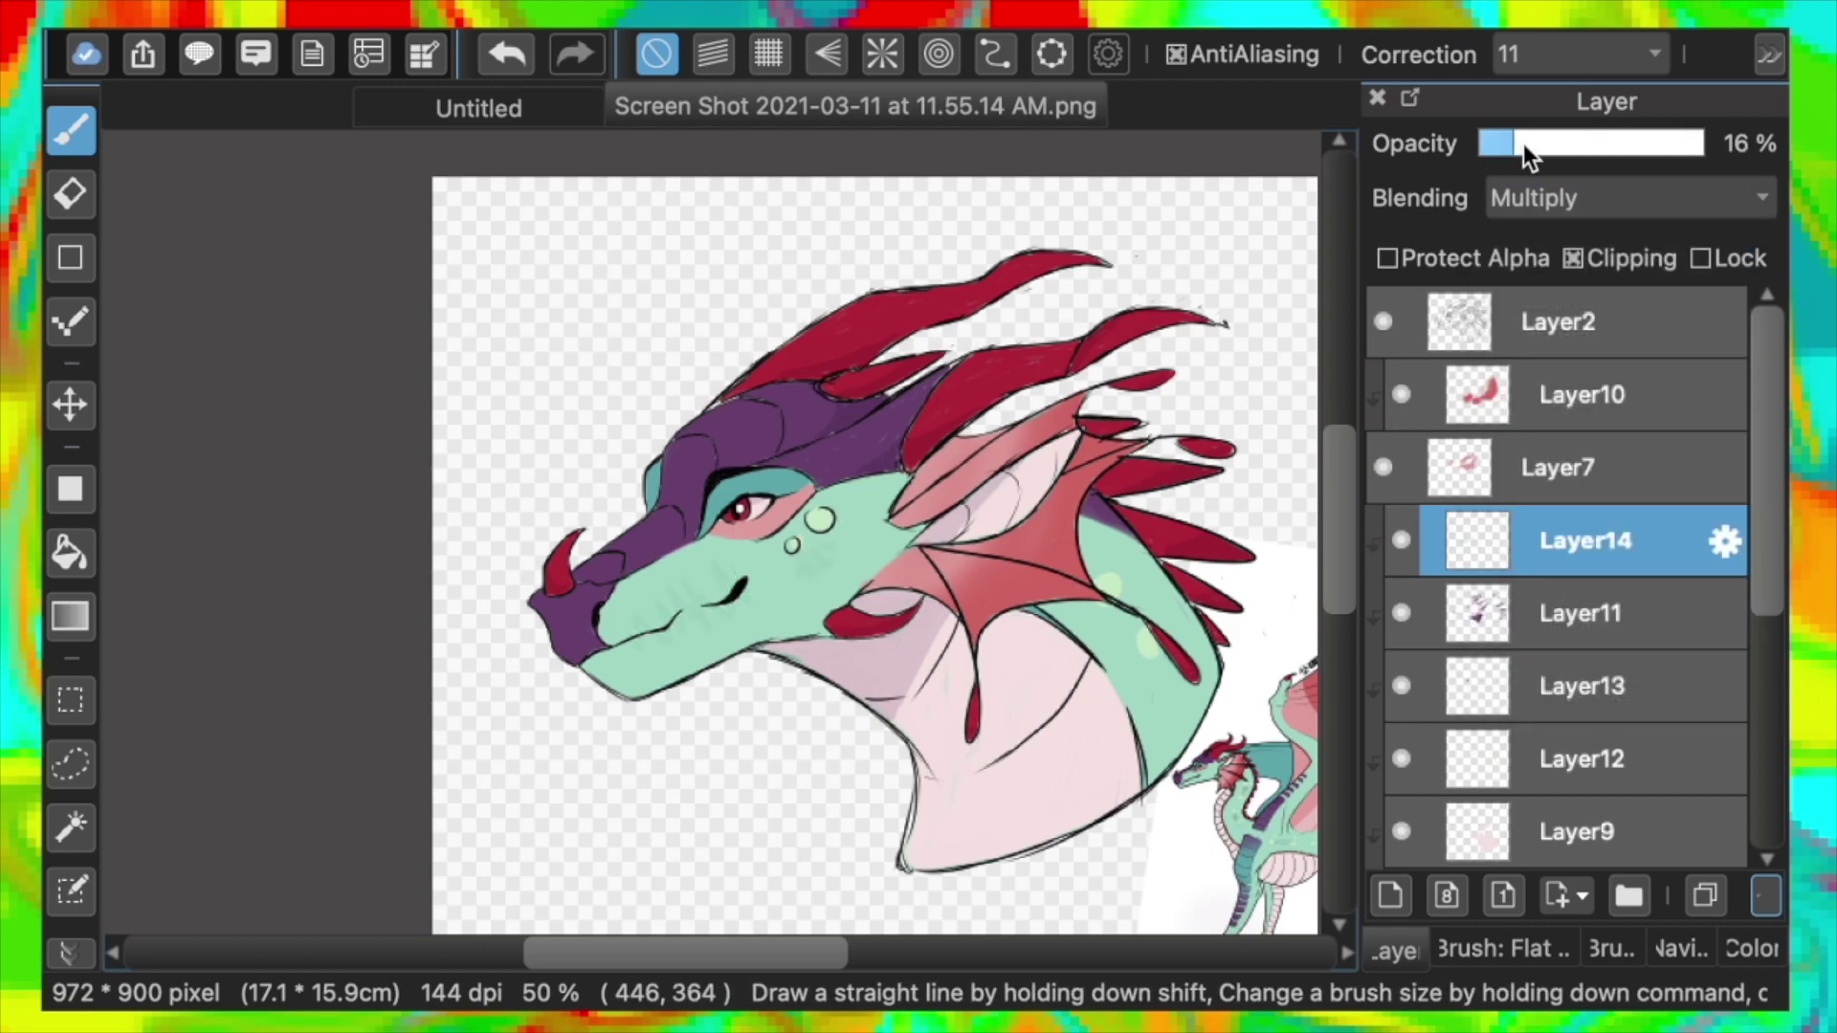
{"action": "left_click", "coordinate": [1612, 949]}
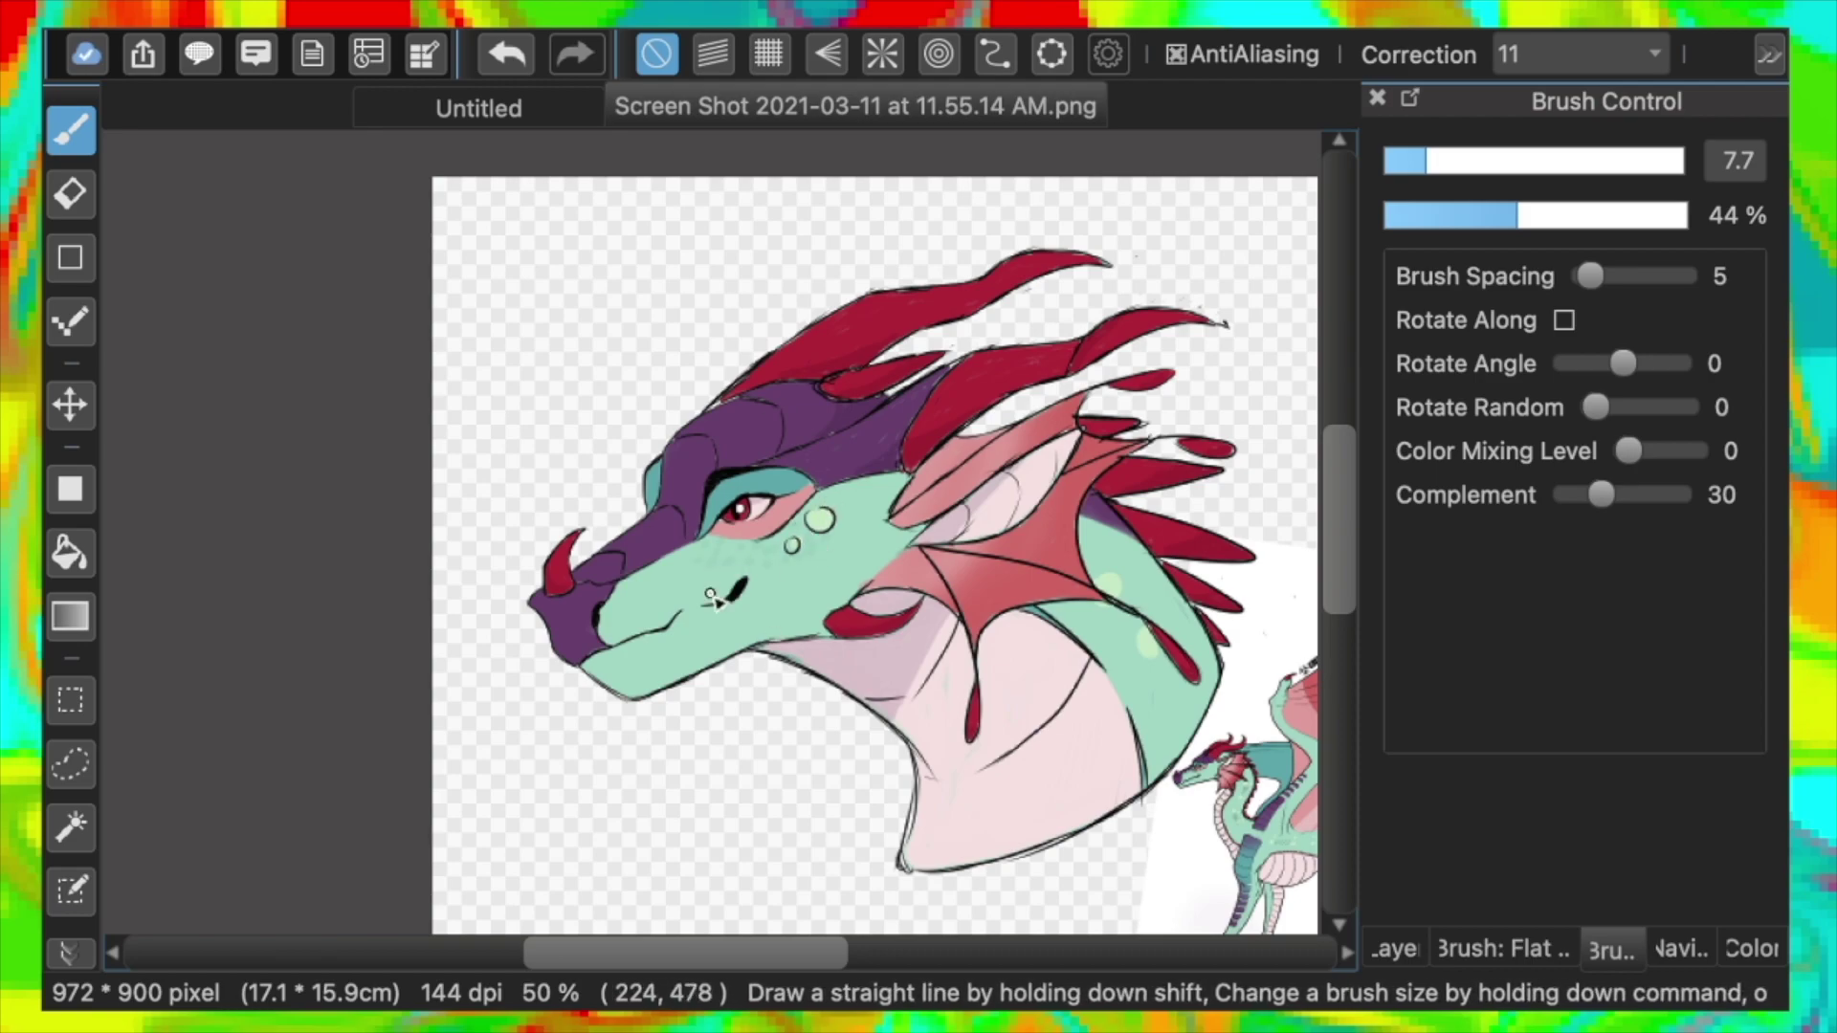
Hide the full-body reference image near the bottom of the layer stack
{"action": "left_click", "coordinate": [1394, 950]}
{"action": "key", "text": "super+minus"}
{"action": "scroll", "coordinate": [1420, 712], "scroll_direction": "down", "scroll_amount": 5}
{"action": "left_click", "coordinate": [1384, 834]}
{"action": "left_click", "coordinate": [1531, 778]}
{"action": "left_click_drag", "start_coordinate": [1531, 778], "coordinate": [1484, 721]}
Paint the whole background behind the dragon white with the Flat Brush (Wet) at size 386
{"action": "left_click", "coordinate": [668, 426]}
{"action": "left_click", "coordinate": [510, 55]}
{"action": "left_click", "coordinate": [1612, 949]}
{"action": "left_click", "coordinate": [1683, 160]}
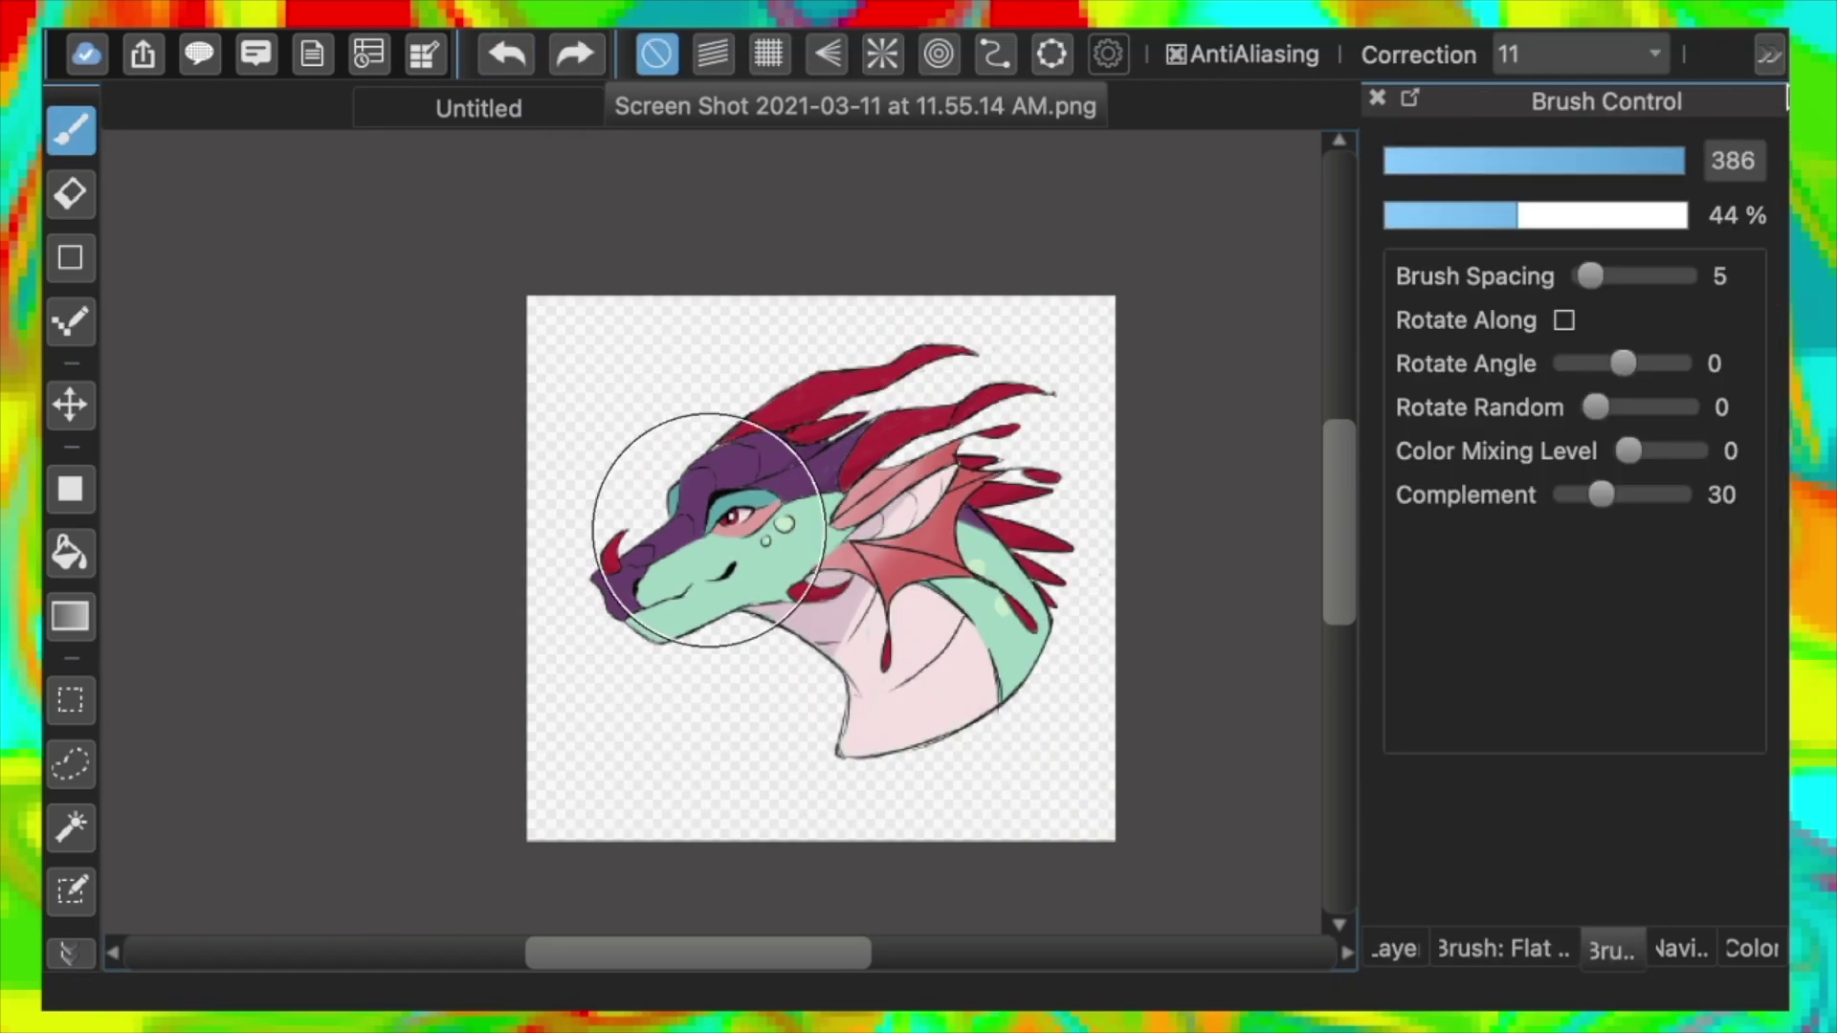
{"action": "left_click_drag", "start_coordinate": [711, 525], "coordinate": [574, 897]}
{"action": "left_click", "coordinate": [1752, 949]}
{"action": "left_click", "coordinate": [1573, 190]}
{"action": "mouse_move", "coordinate": [756, 515]}
{"action": "left_mouse_down"}
{"action": "mouse_move", "coordinate": [910, 515]}
{"action": "mouse_move", "coordinate": [491, 538]}
{"action": "mouse_move", "coordinate": [526, 1009]}
{"action": "left_mouse_up"}
Add a new layer on top of the stack and draw a small white signature mark across the jawline
{"action": "left_click", "coordinate": [1395, 950]}
{"action": "scroll", "coordinate": [1706, 513], "scroll_direction": "up", "scroll_amount": 5}
{"action": "left_click", "coordinate": [1503, 950]}
{"action": "left_click", "coordinate": [1612, 949]}
{"action": "left_click", "coordinate": [1424, 164]}
{"action": "key", "text": "super+plus"}
{"action": "key", "text": "super+plus"}
{"action": "key", "text": "super+plus"}
{"action": "key", "text": "super+plus"}
{"action": "scroll", "coordinate": [938, 574], "scroll_direction": "down", "scroll_amount": 5}
{"action": "mouse_move", "coordinate": [953, 555]}
{"action": "left_mouse_down"}
{"action": "mouse_move", "coordinate": [1045, 592]}
{"action": "mouse_move", "coordinate": [995, 647]}
{"action": "mouse_move", "coordinate": [960, 651]}
{"action": "left_mouse_up"}
{"action": "left_click", "coordinate": [497, 59]}
Try Soft Light blending at 100% opacity on Layer16 for the signature mark
{"action": "left_click", "coordinate": [1410, 951]}
{"action": "left_click_drag", "start_coordinate": [1559, 143], "coordinate": [1679, 108]}
{"action": "left_click", "coordinate": [1569, 198]}
{"action": "left_click", "coordinate": [1550, 329]}
{"action": "left_click", "coordinate": [1518, 191]}
{"action": "left_click", "coordinate": [1536, 430]}
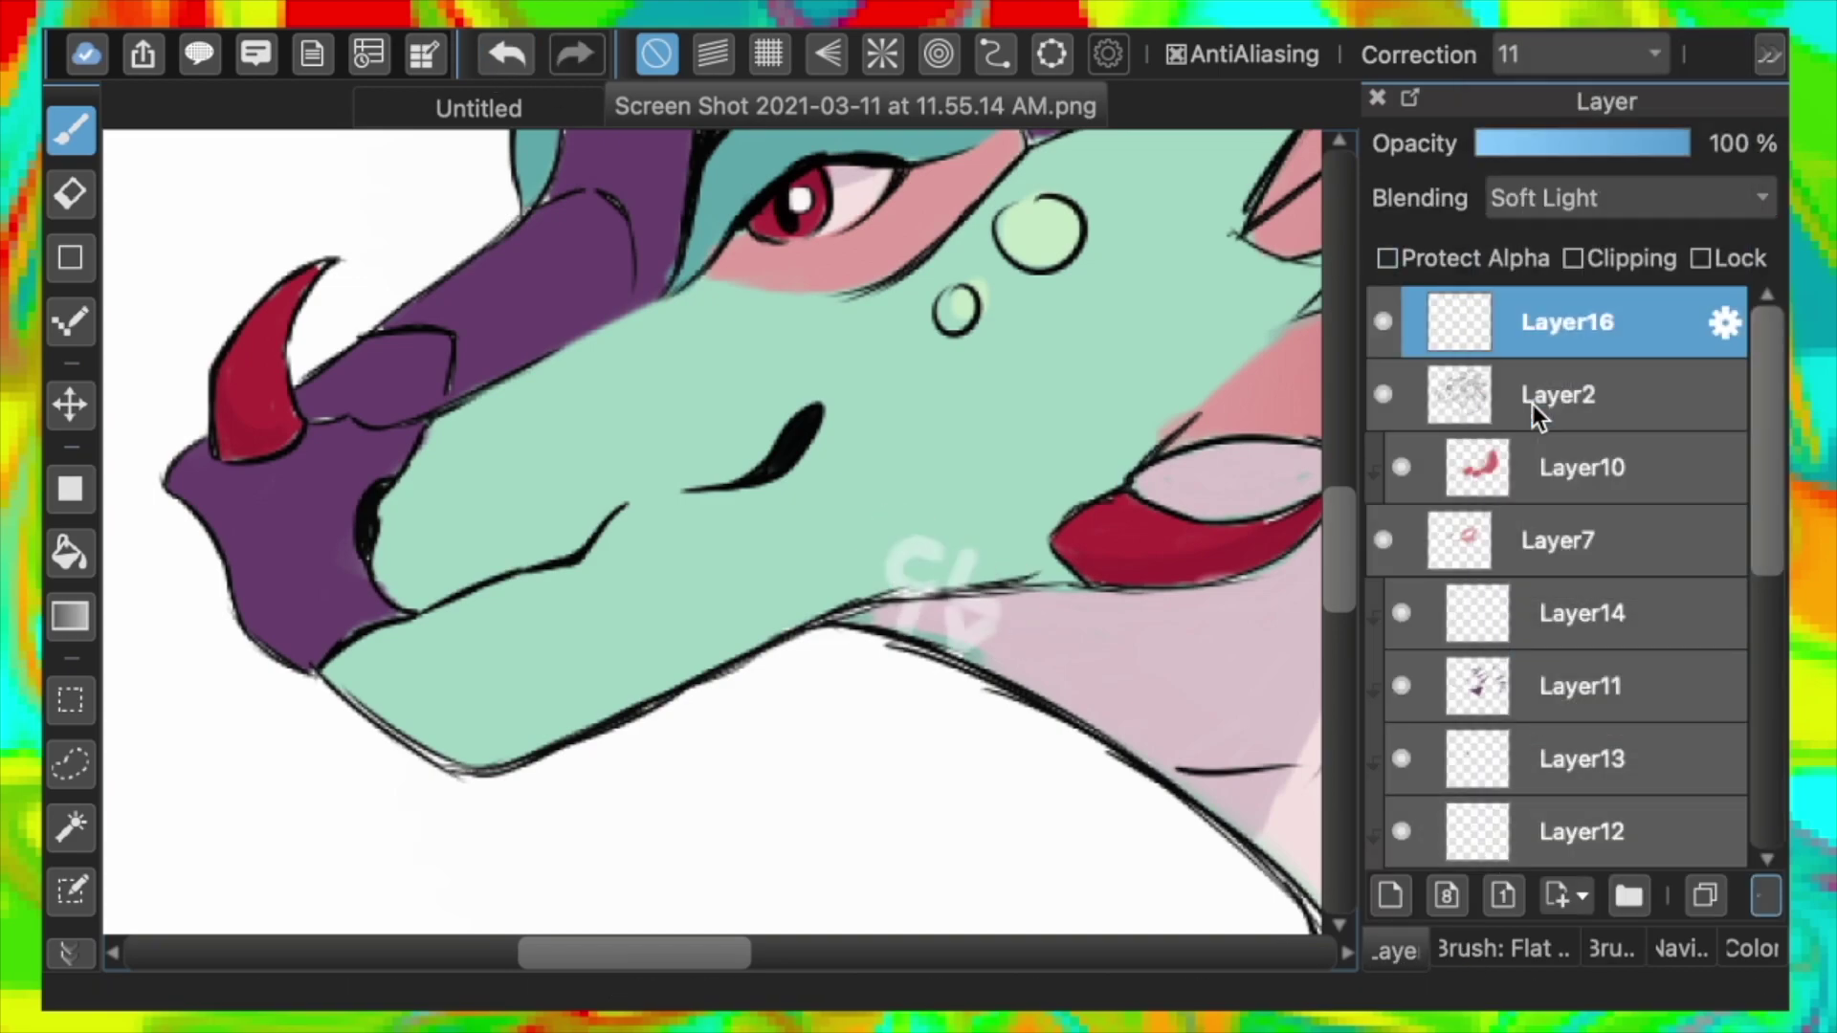
Undo the white signature mark on the jawline
{"action": "left_click", "coordinate": [1552, 187]}
{"action": "left_click", "coordinate": [1569, 54]}
{"action": "left_click", "coordinate": [496, 59]}
{"action": "left_click", "coordinate": [496, 59]}
{"action": "left_click", "coordinate": [496, 60]}
{"action": "left_click", "coordinate": [496, 59]}
{"action": "left_click", "coordinate": [496, 60]}
{"action": "left_click", "coordinate": [496, 60]}
Hand-letter the artist's signature name in black below the jaw at brush size 2.4 and set Layer16 to Overlay
{"action": "left_click", "coordinate": [1616, 949]}
{"action": "left_click", "coordinate": [1395, 950]}
{"action": "left_click", "coordinate": [1615, 950]}
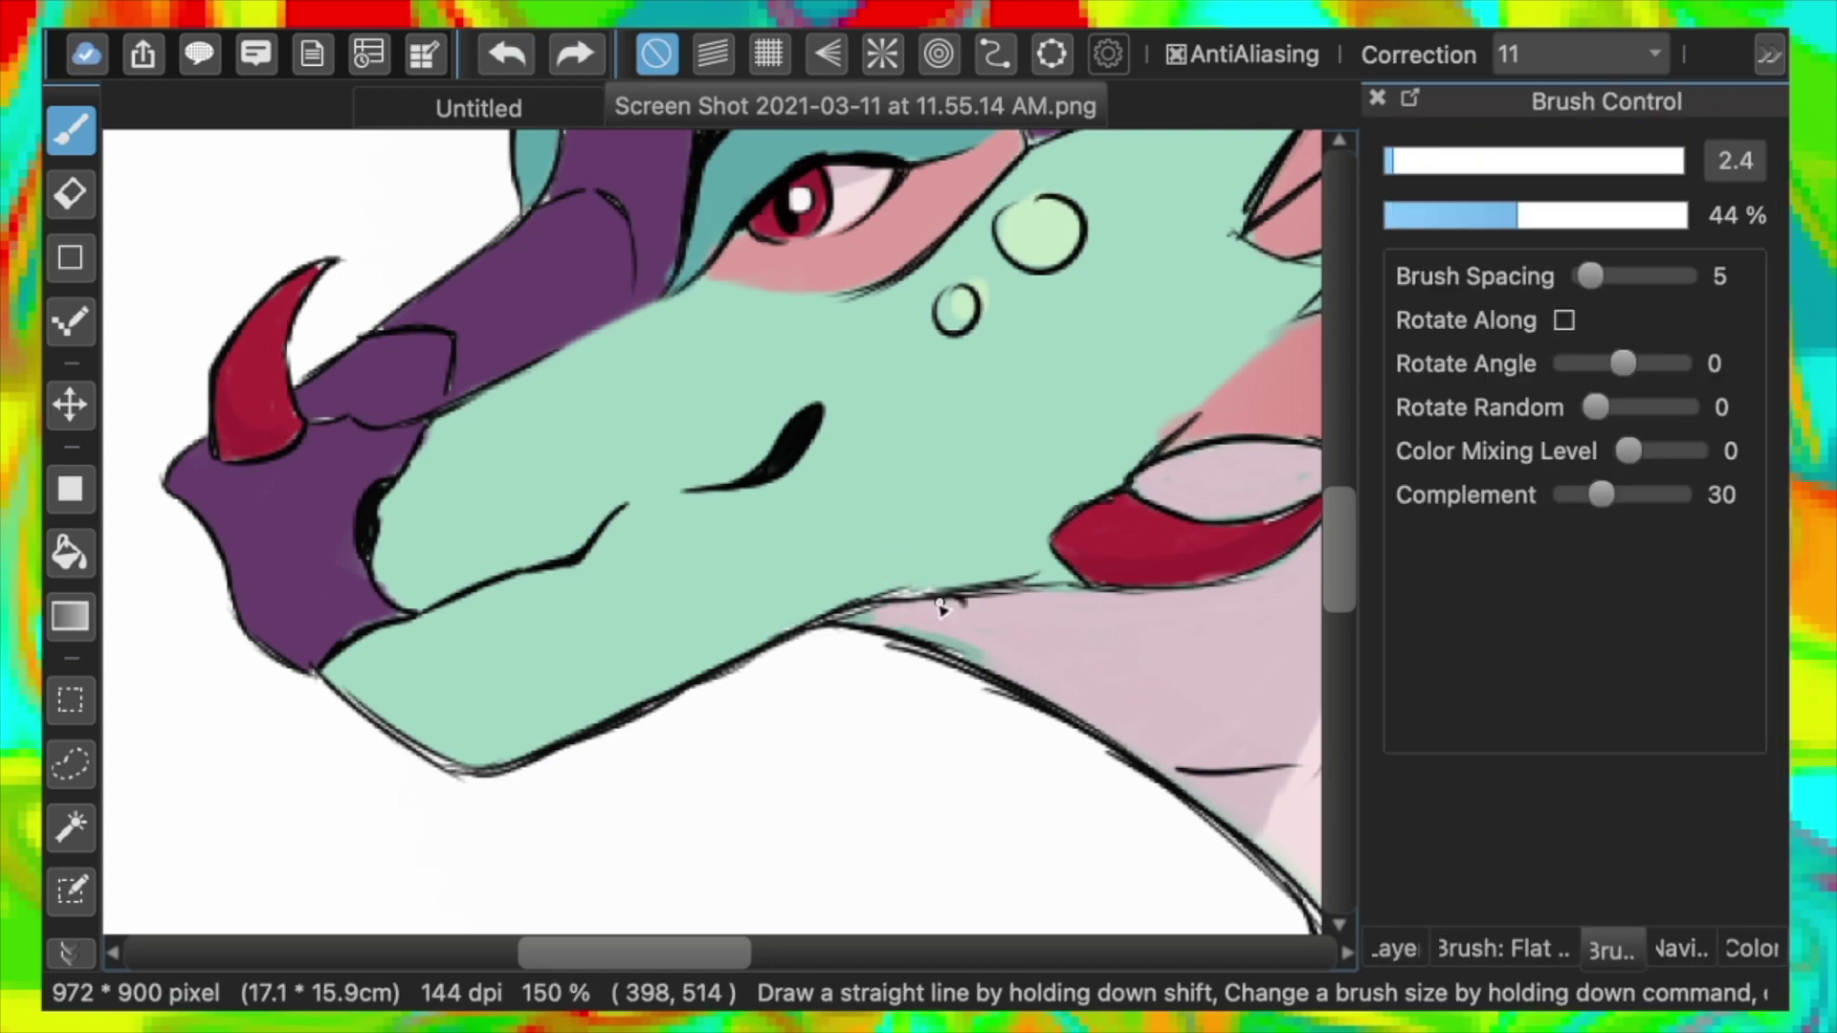
{"action": "left_click_drag", "start_coordinate": [950, 613], "coordinate": [1105, 691]}
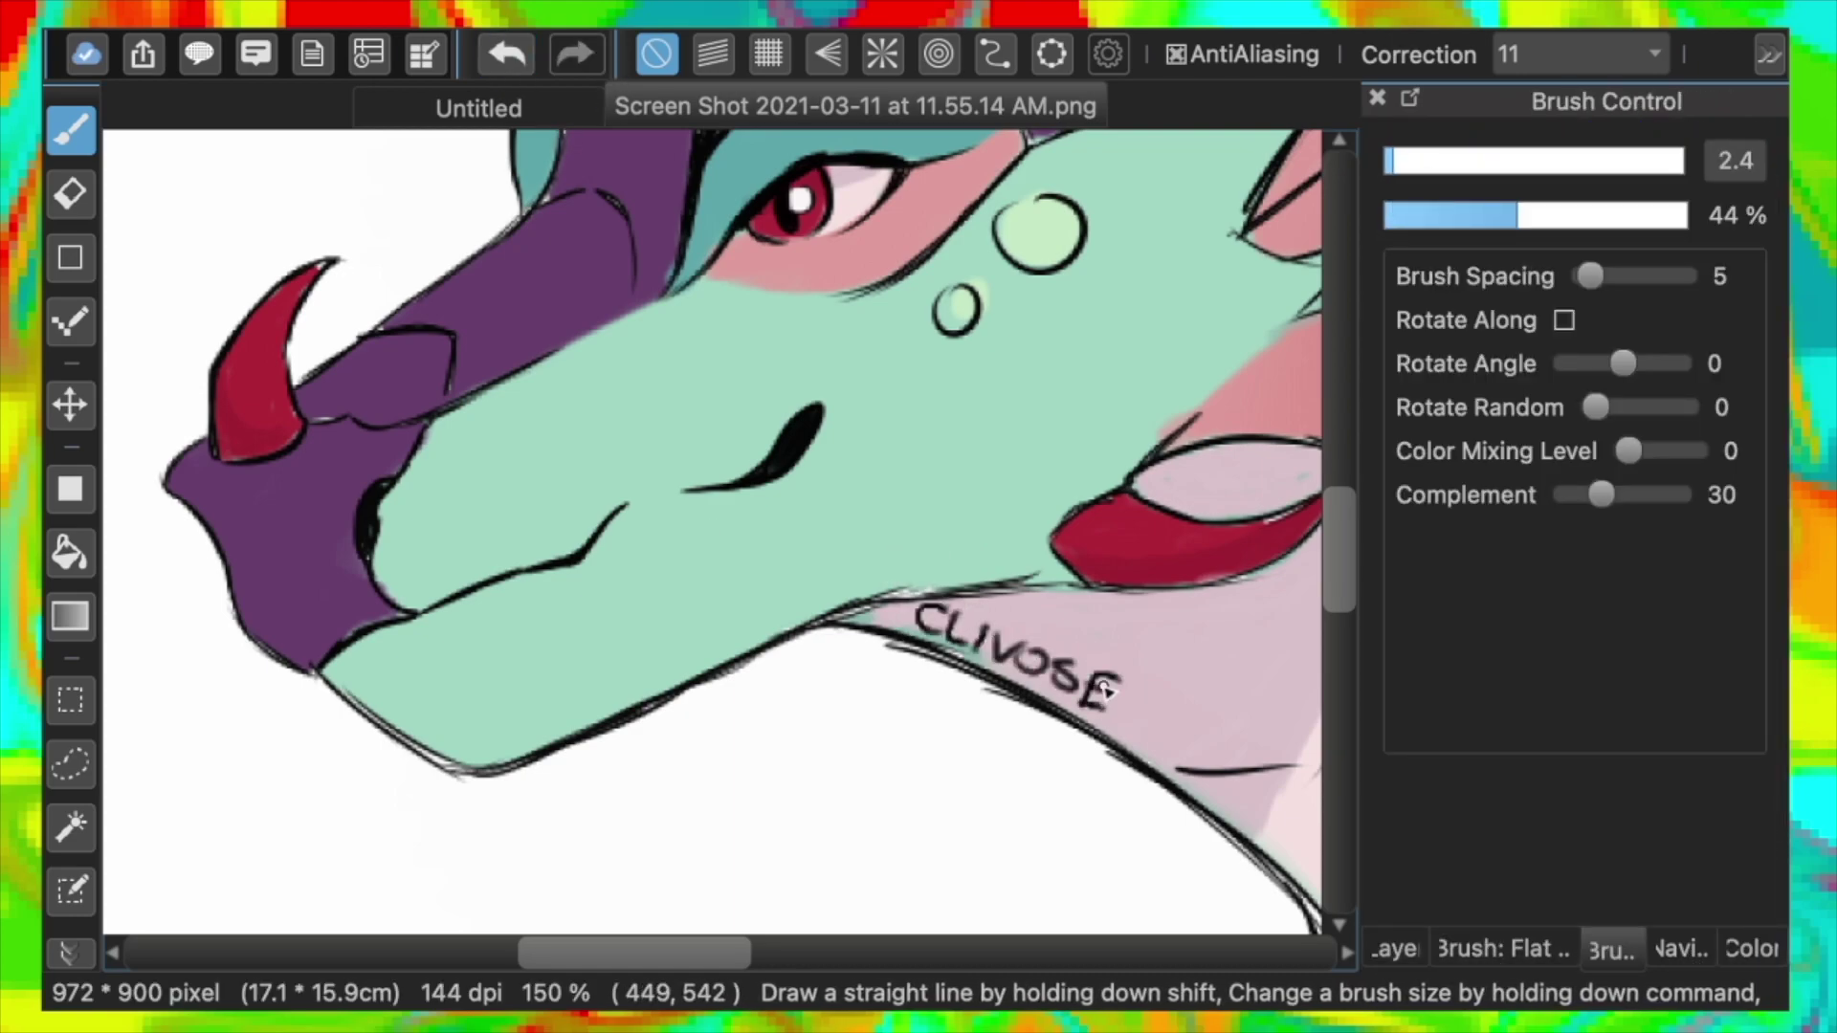
{"action": "left_click", "coordinate": [1395, 949]}
{"action": "left_click", "coordinate": [1627, 198]}
{"action": "left_click", "coordinate": [1489, 287]}
Letter the signature name larger across the frill membrane and green neck at brush size 11.4
{"action": "scroll", "coordinate": [771, 382], "scroll_direction": "up", "scroll_amount": 3}
{"action": "left_click_drag", "start_coordinate": [766, 375], "coordinate": [765, 410]}
{"action": "left_click", "coordinate": [506, 56]}
{"action": "left_click", "coordinate": [1614, 950]}
{"action": "left_click", "coordinate": [1452, 162]}
{"action": "left_click_drag", "start_coordinate": [792, 356], "coordinate": [840, 390]}
{"action": "left_click_drag", "start_coordinate": [808, 441], "coordinate": [853, 421]}
{"action": "left_click", "coordinate": [507, 56]}
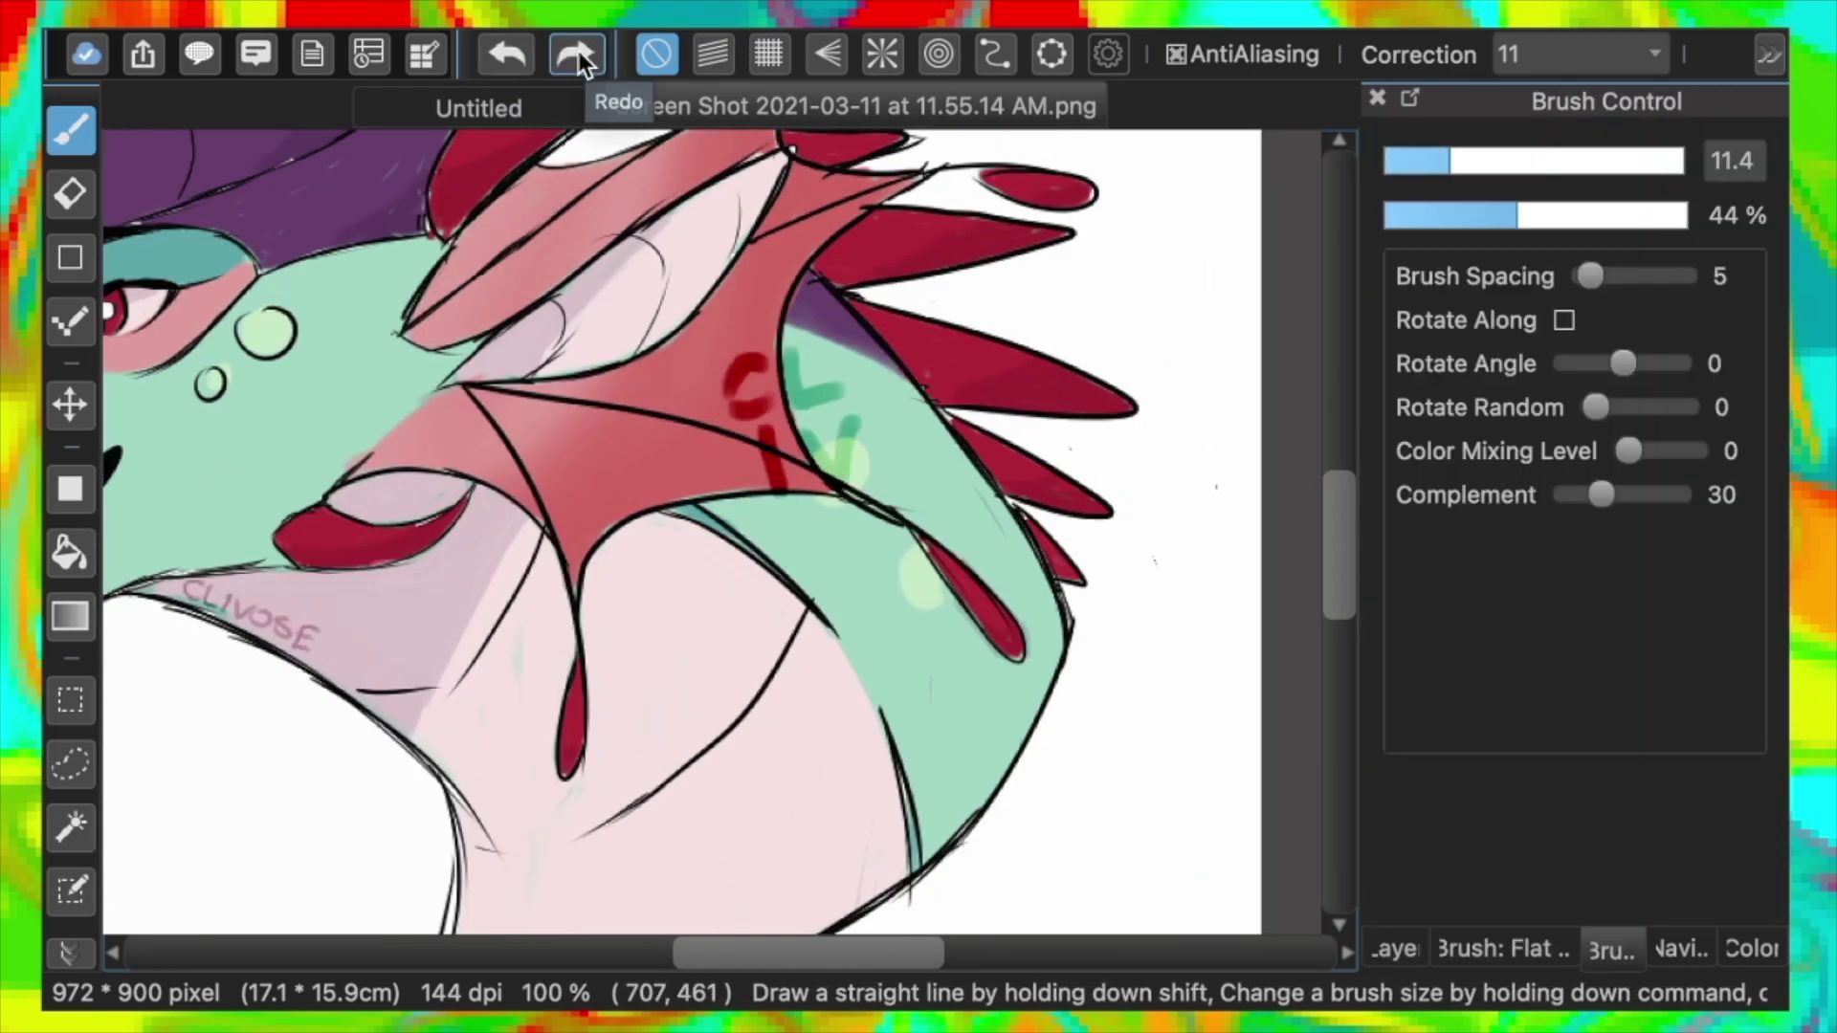
{"action": "key", "text": "super+minus"}
{"action": "key", "text": "super+minus"}
{"action": "left_click", "coordinate": [479, 107]}
{"action": "left_click", "coordinate": [727, 107]}
{"action": "key", "text": "super+minus"}
Cover a new layer clipped to the Layer2 line art with purple at brush size 386 and set its opacity to 31%
{"action": "left_click", "coordinate": [1395, 950]}
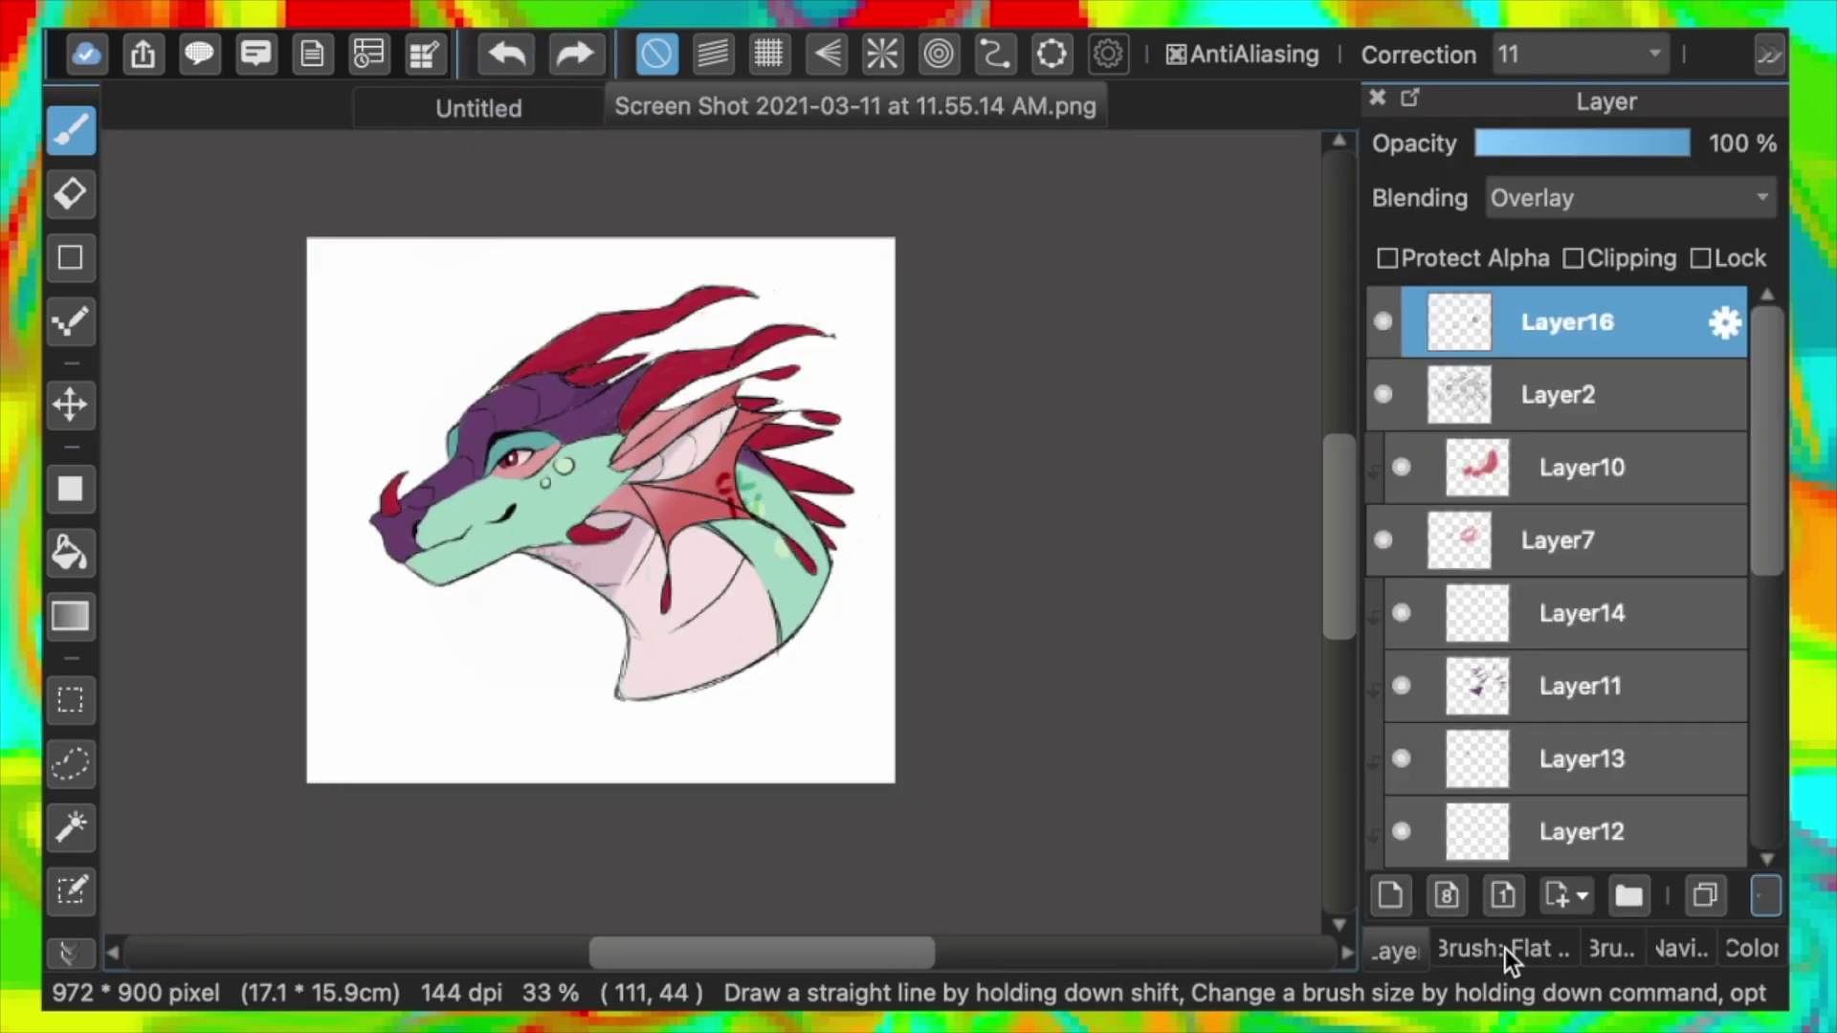
{"action": "left_click", "coordinate": [1501, 899]}
{"action": "left_click", "coordinate": [1573, 259]}
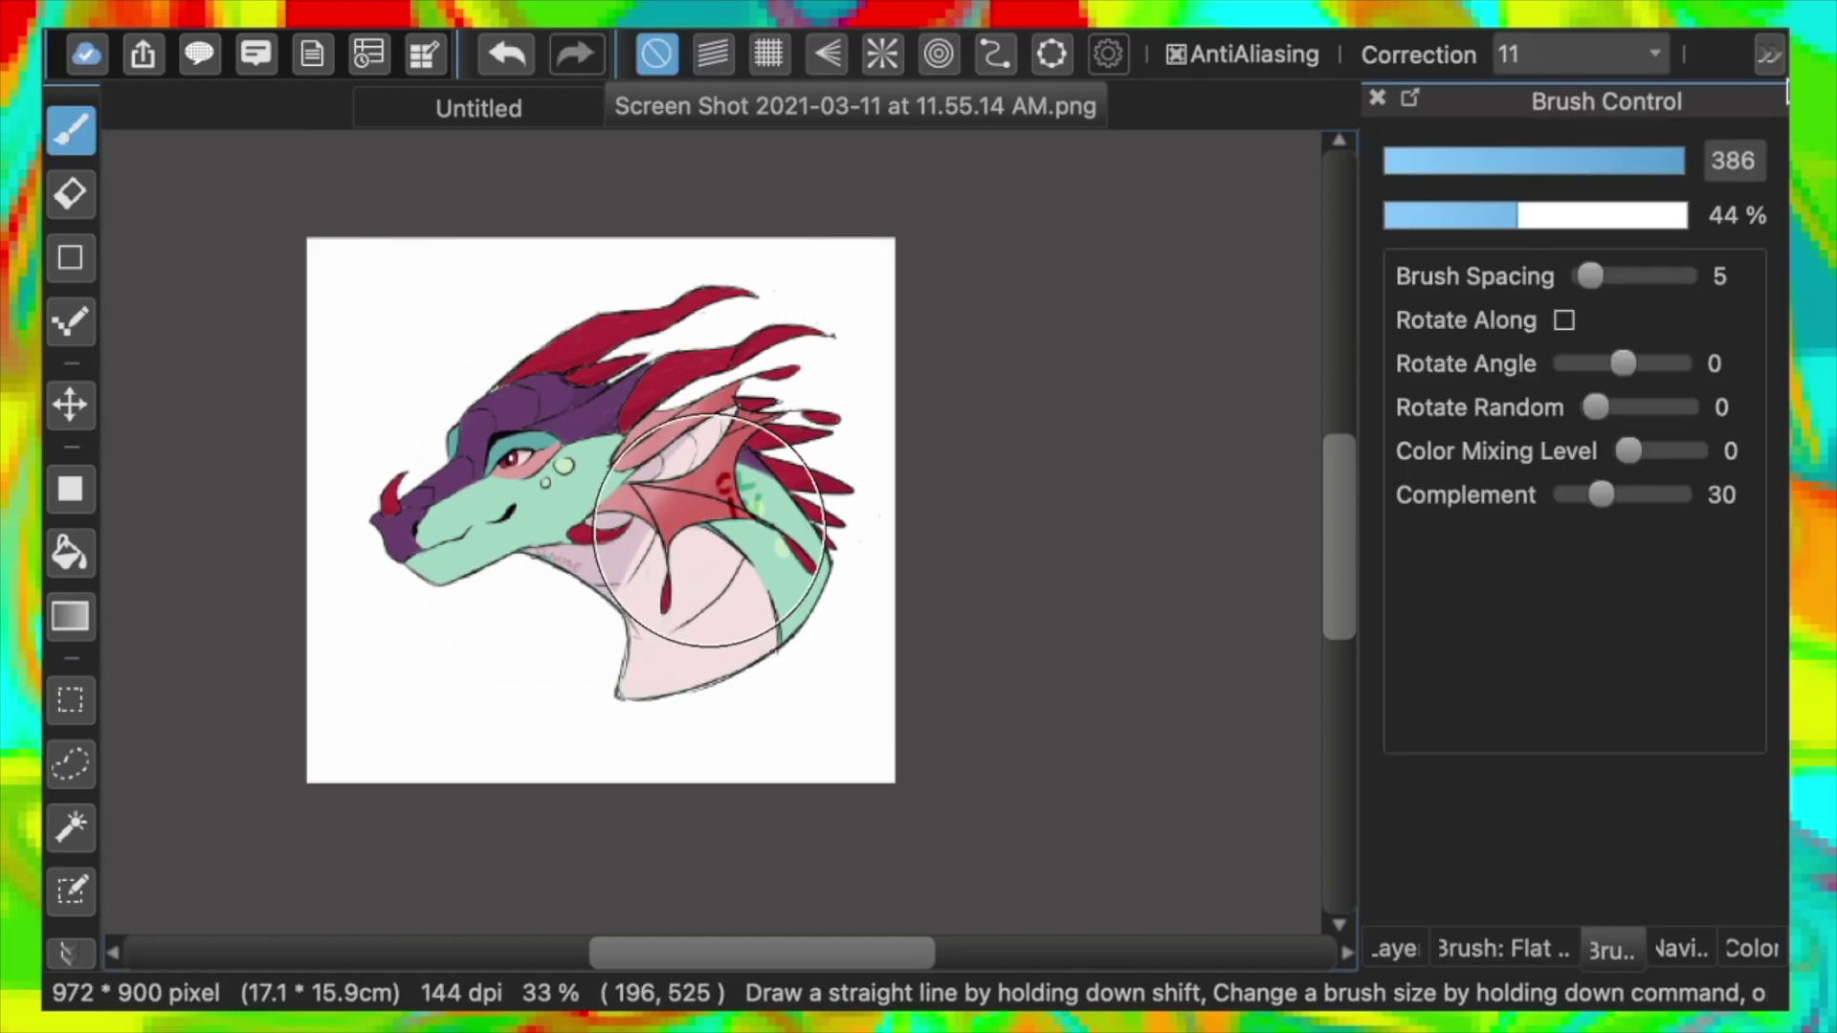
{"action": "left_click", "coordinate": [1395, 949]}
{"action": "left_click_drag", "start_coordinate": [1587, 146], "coordinate": [1525, 147]}
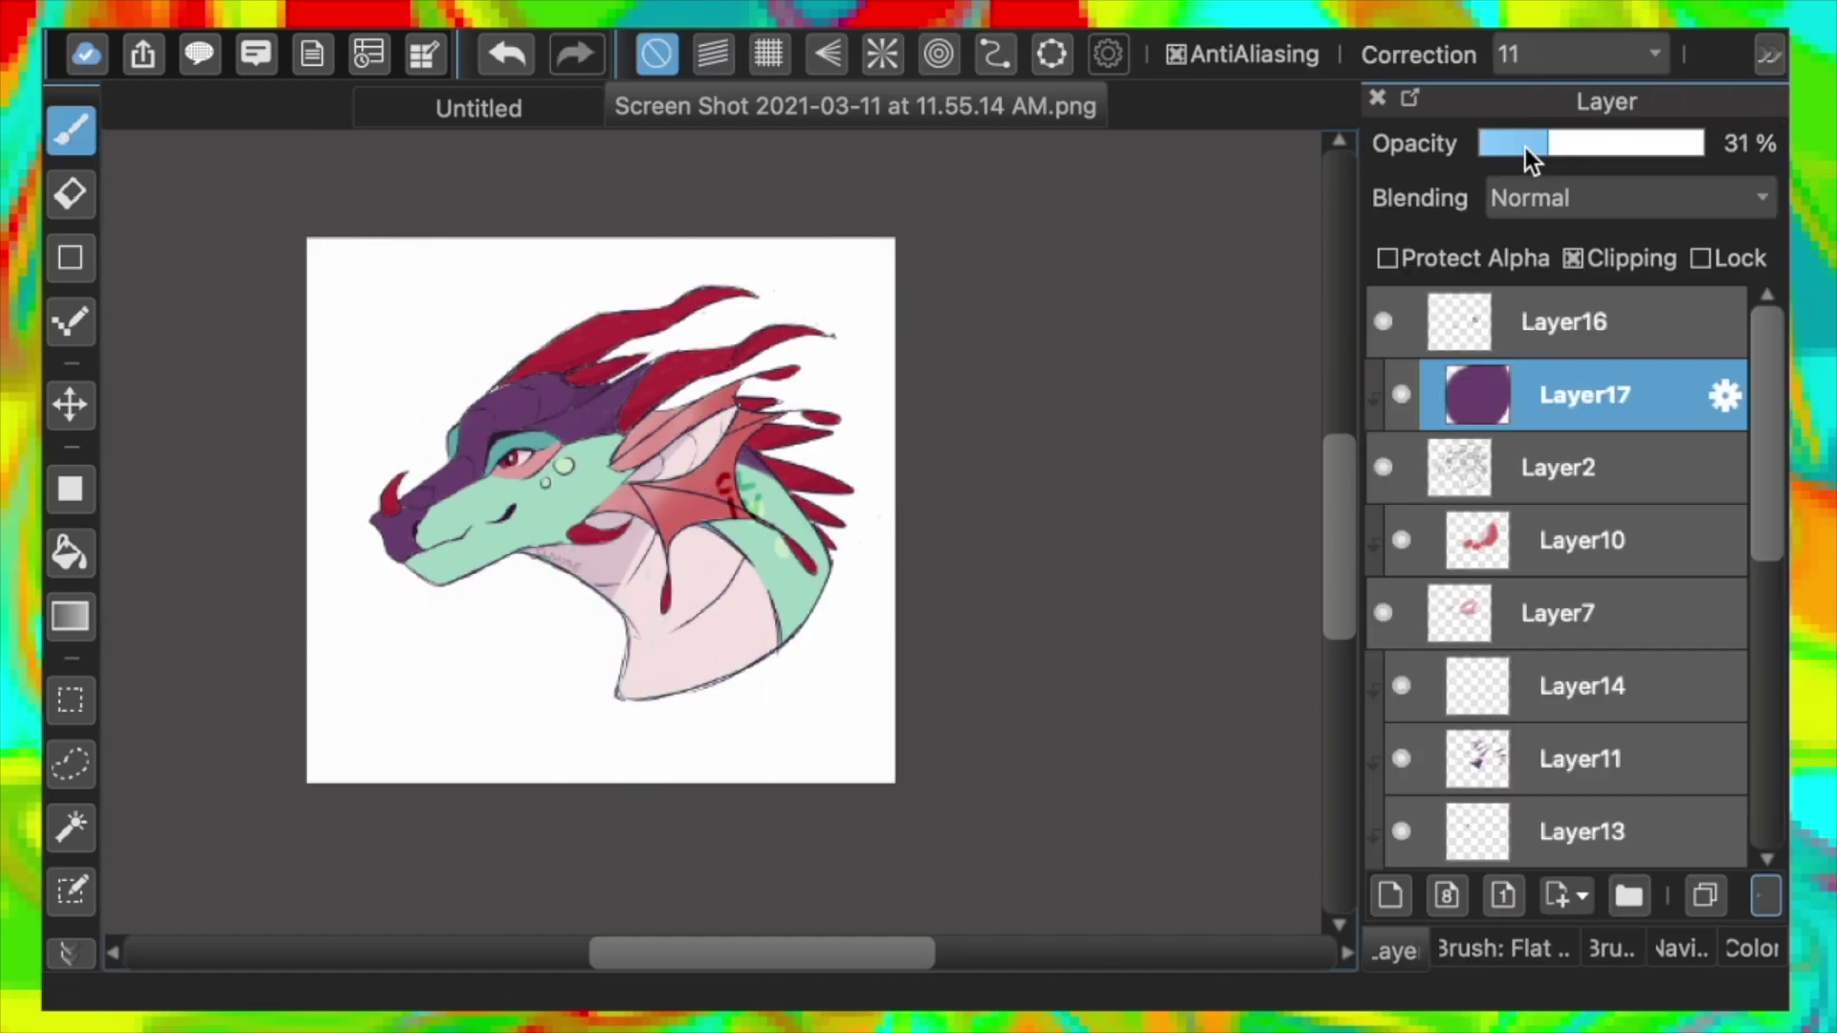
Show the navigator preview and fit the whole dragon-head drawing in view to examine the finished artwork
{"action": "left_click", "coordinate": [1681, 949]}
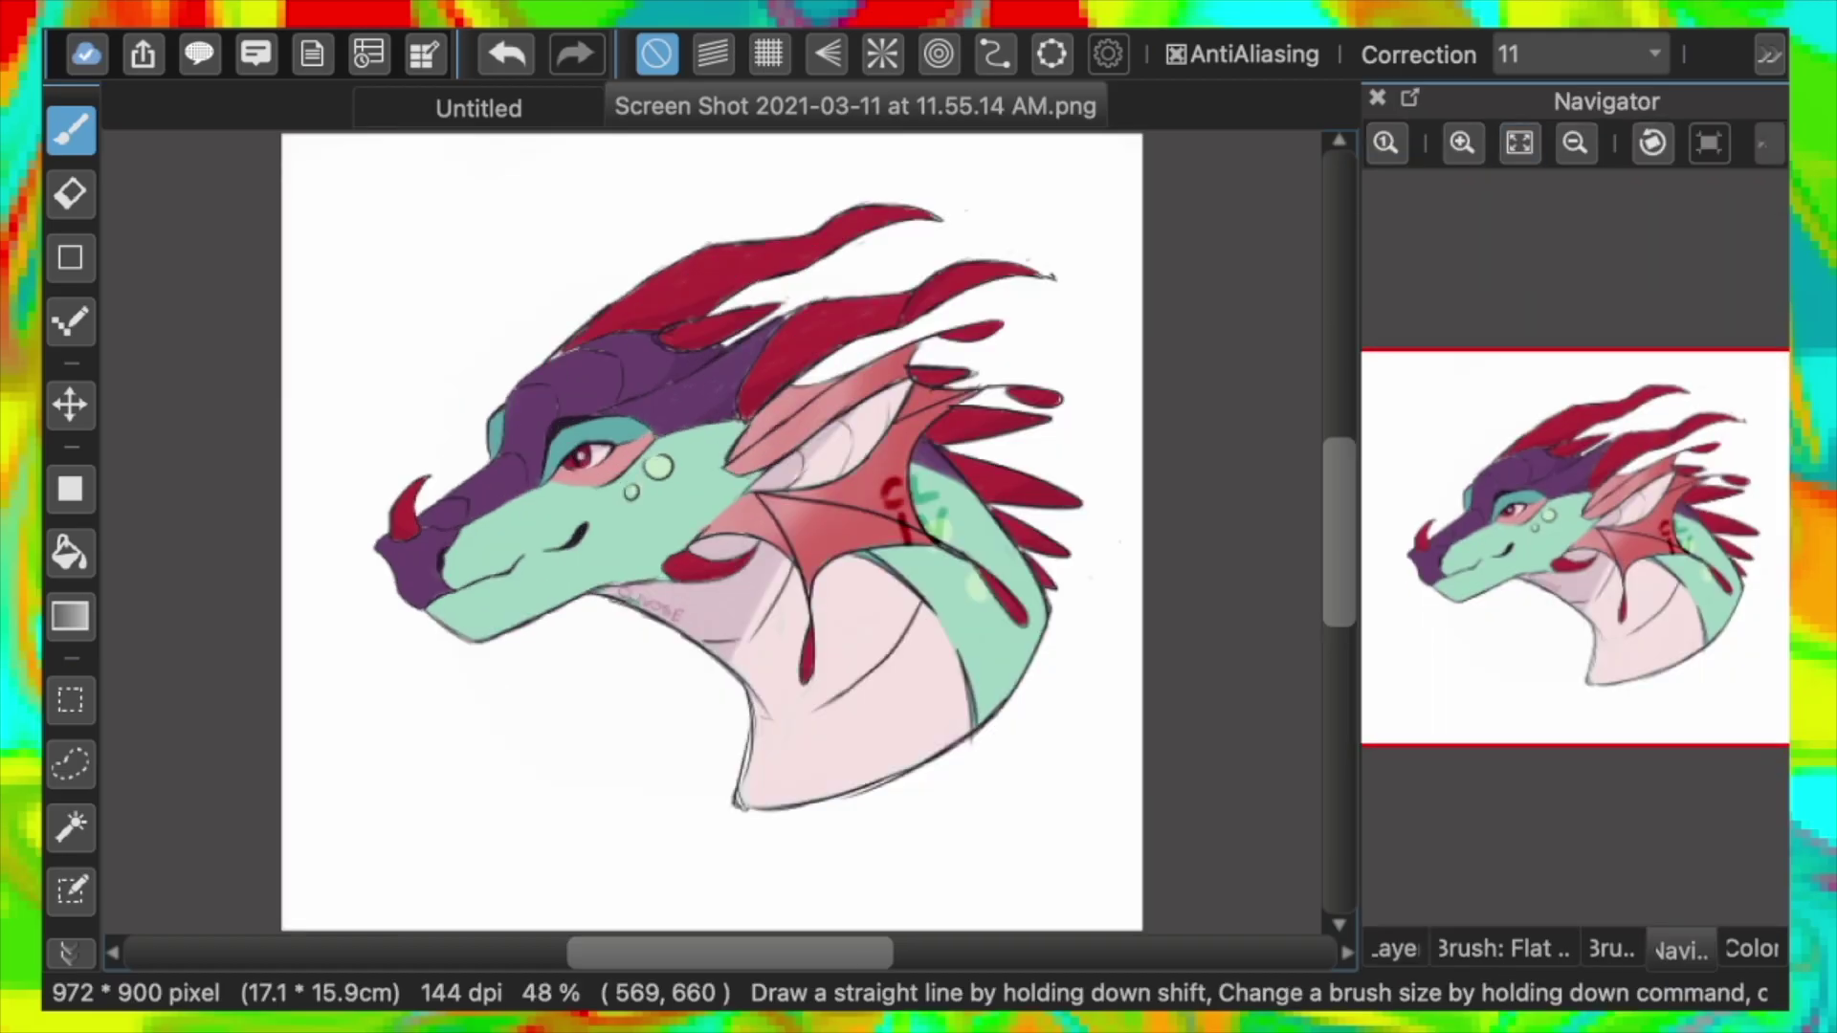